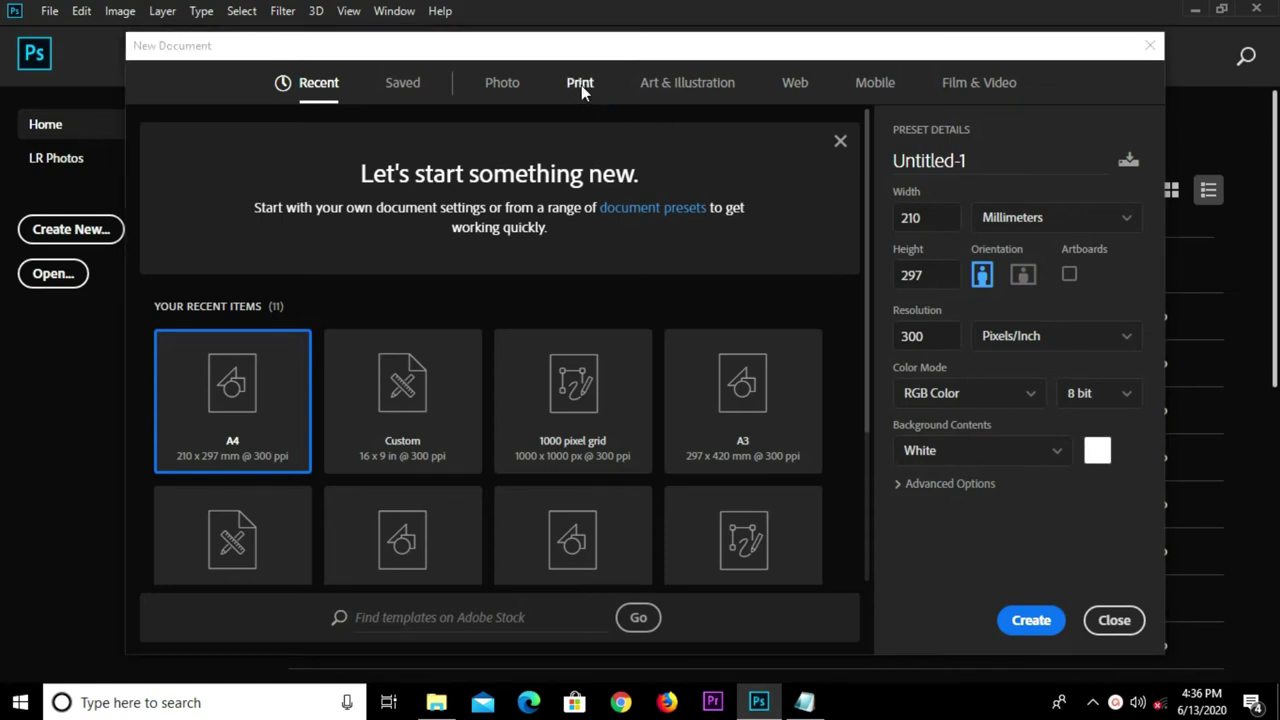
Create a new A4 print document and unlock its Background into an editable layer
{"action": "left_click", "coordinate": [581, 86]}
{"action": "double_click", "coordinate": [716, 237]}
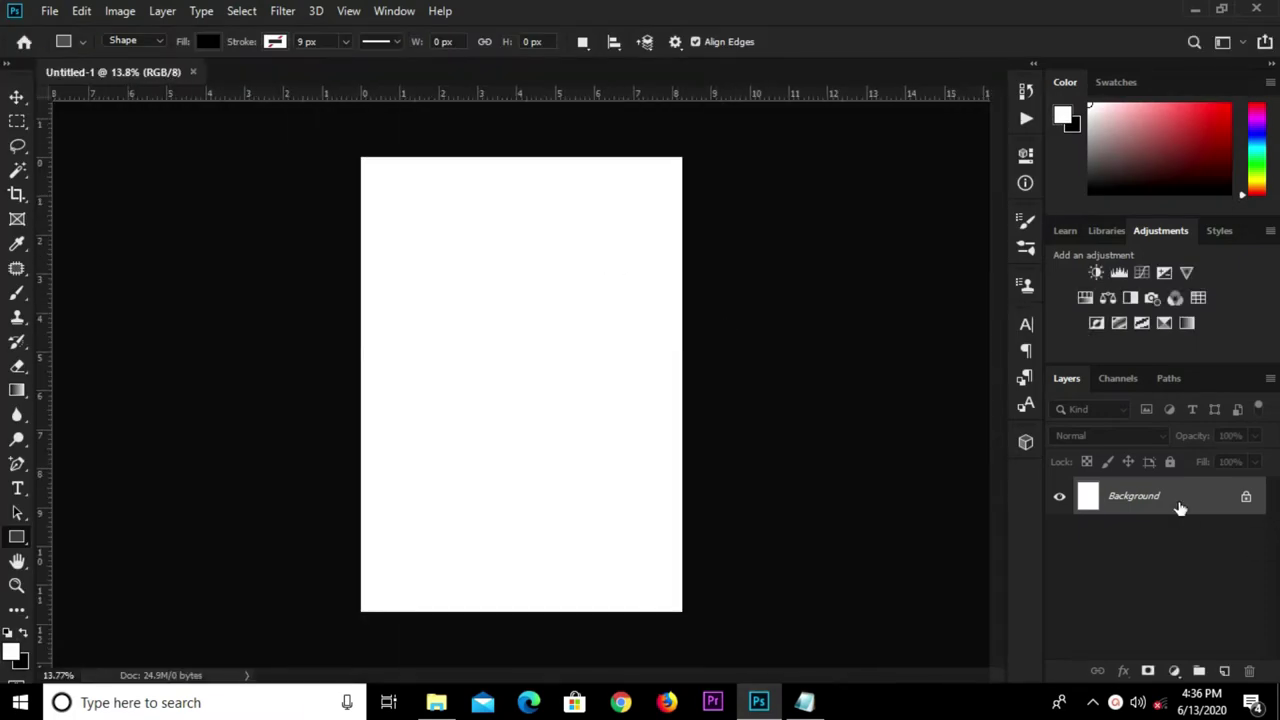
{"action": "double_click", "coordinate": [1179, 508]}
{"action": "left_click", "coordinate": [795, 194]}
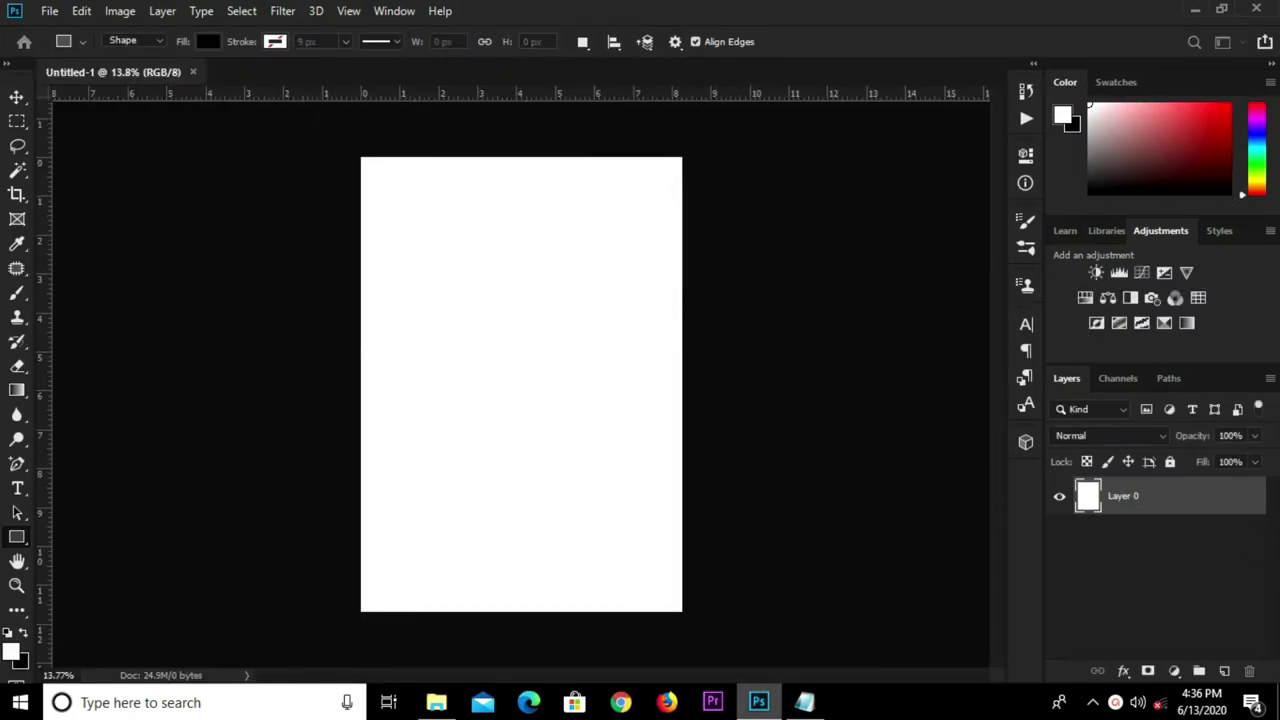
Add a solid d22a00 red colour fill layer, with an empty layer above it
{"action": "left_click", "coordinate": [800, 655]}
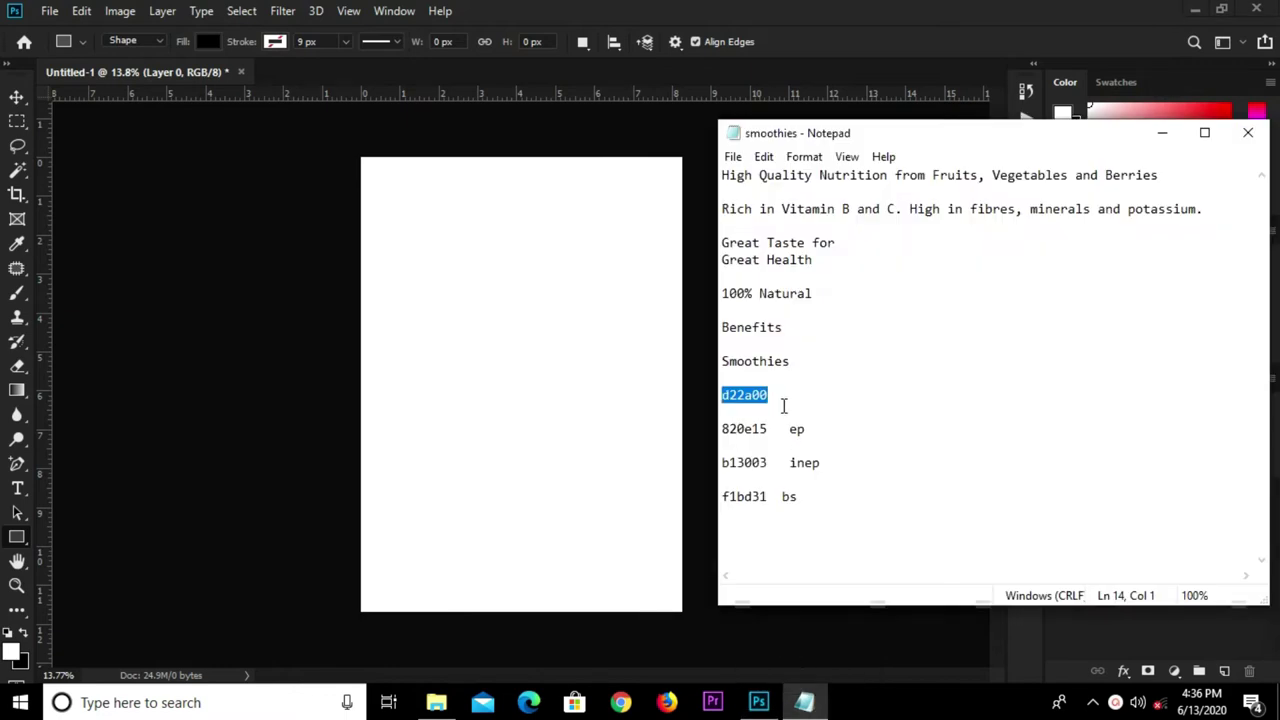
{"action": "right_click", "coordinate": [745, 401]}
{"action": "left_click", "coordinate": [766, 171]}
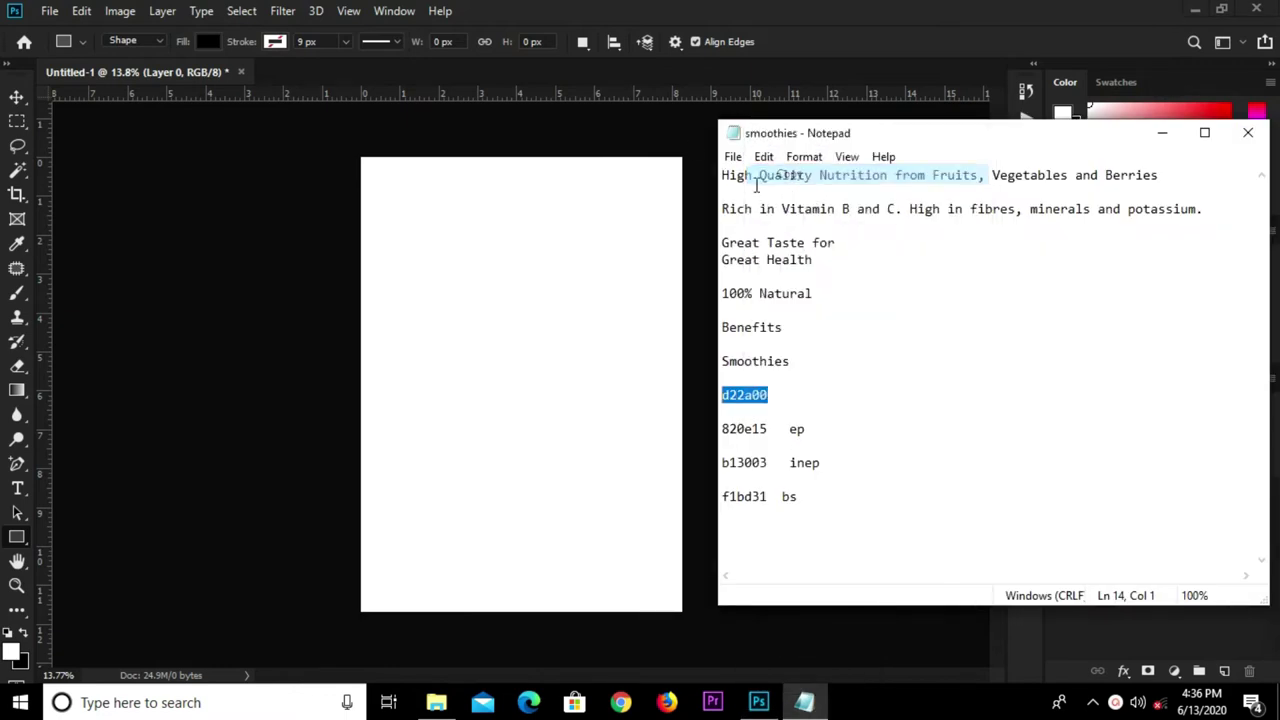
{"action": "left_click", "coordinate": [643, 290]}
{"action": "left_click", "coordinate": [1176, 668]}
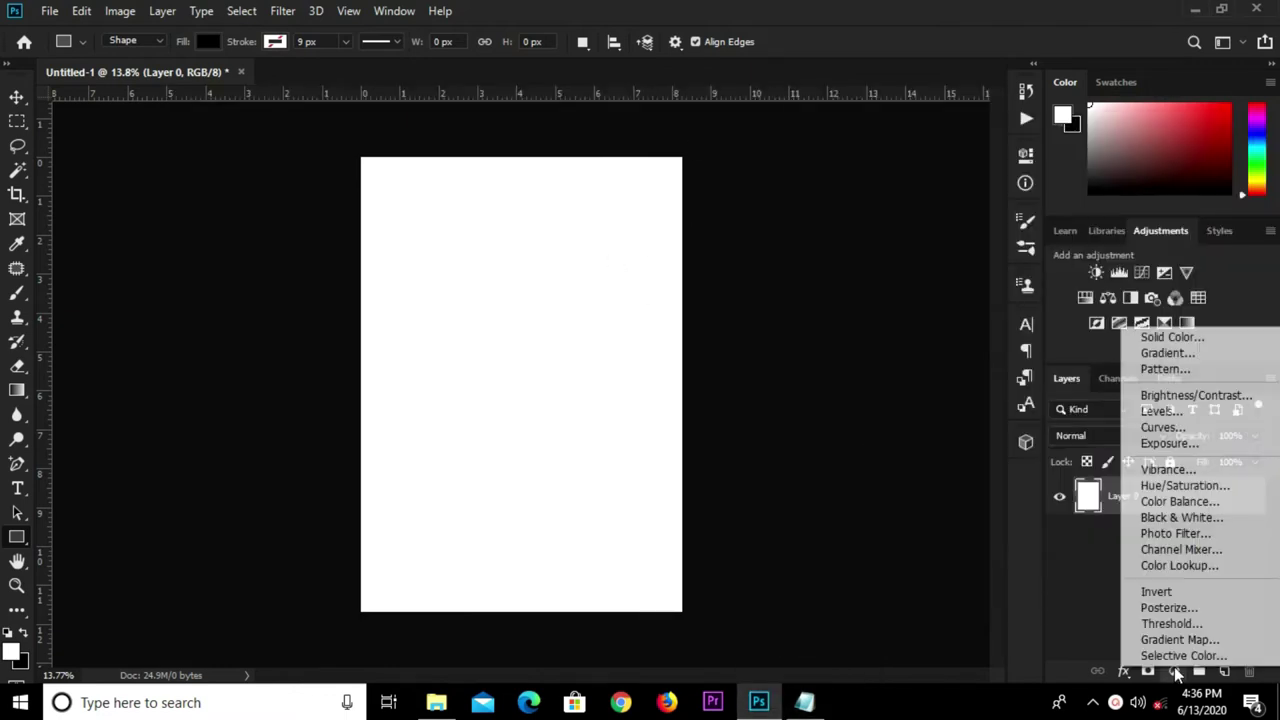
{"action": "left_click", "coordinate": [1178, 335]}
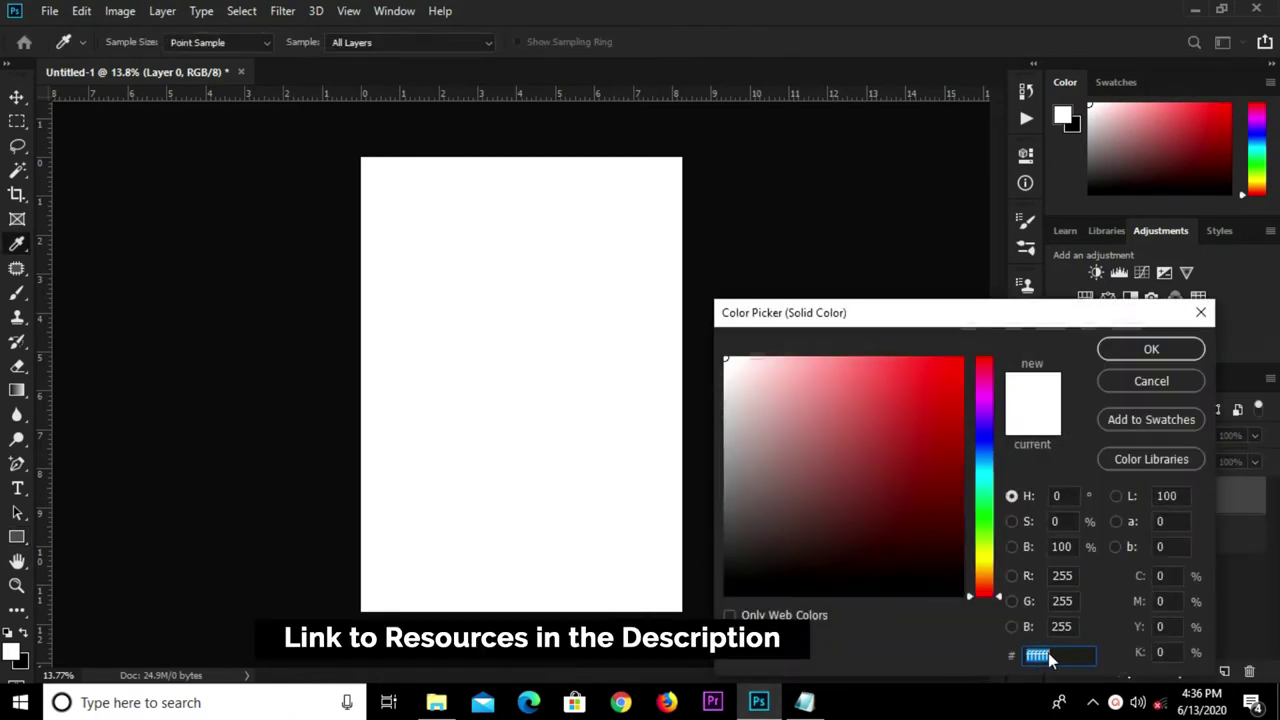
{"action": "key", "text": "ctrl+v"}
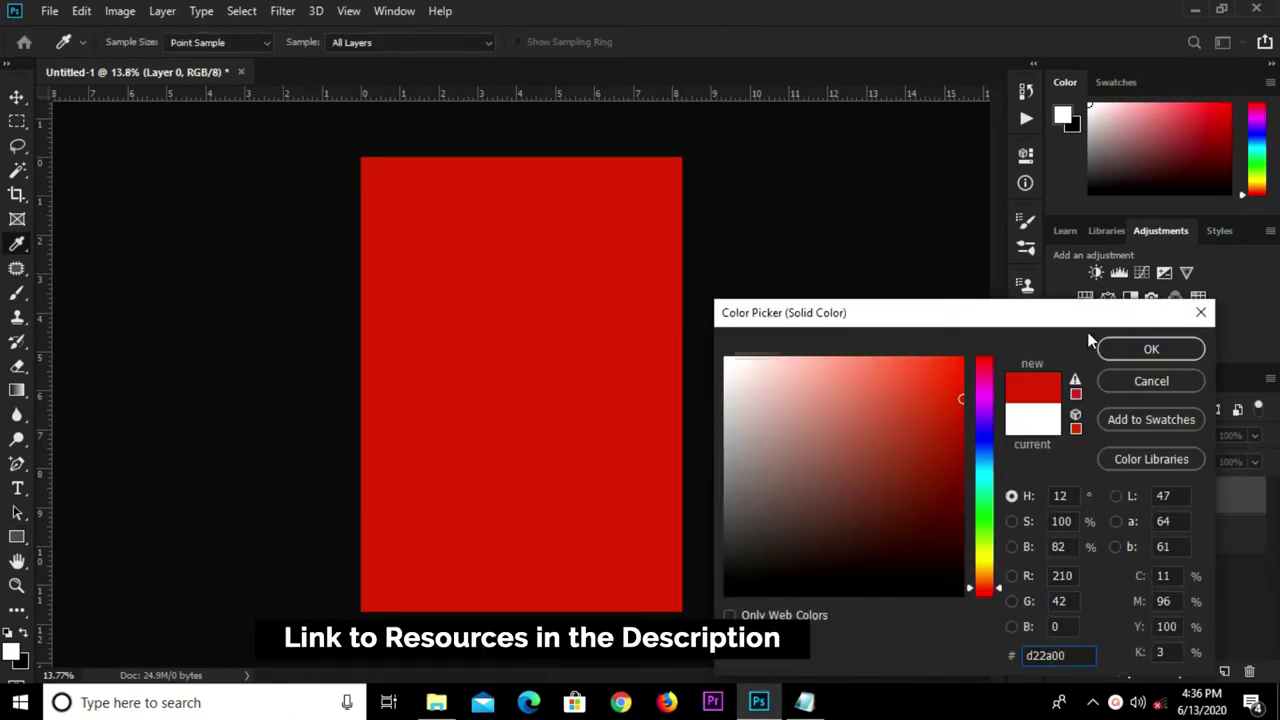
{"action": "left_click", "coordinate": [1112, 346]}
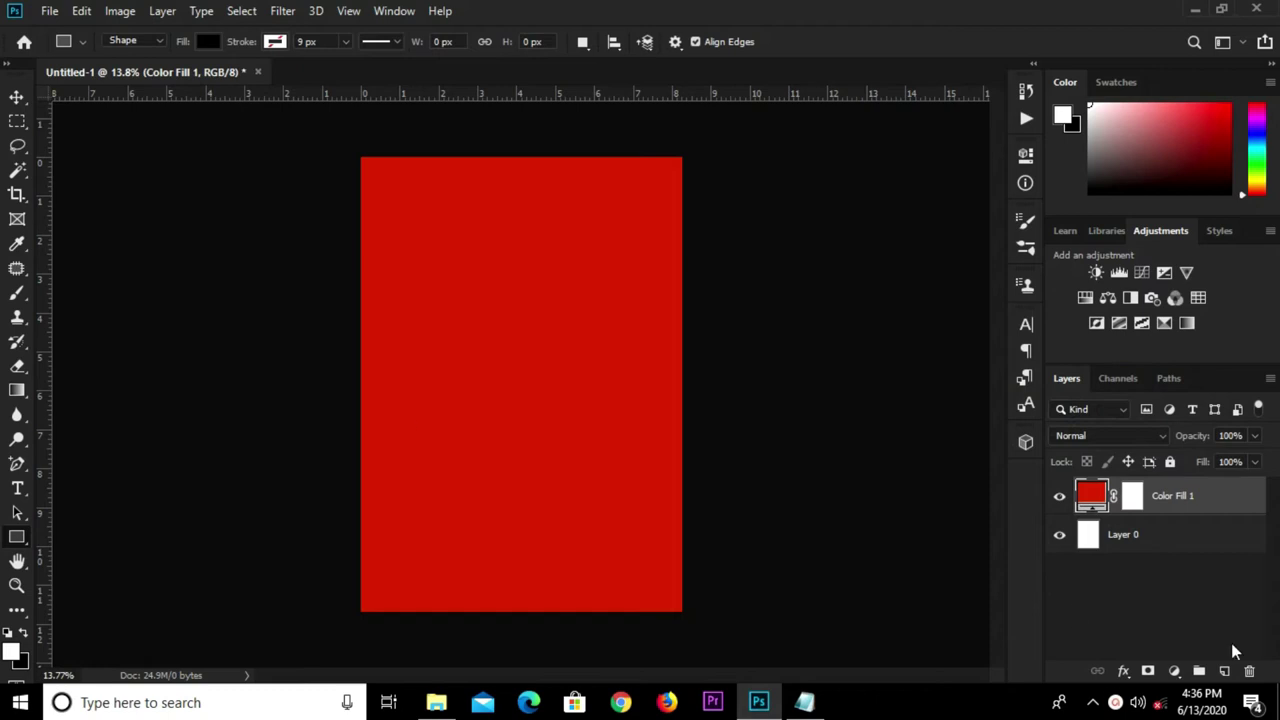
{"action": "left_click", "coordinate": [1218, 673]}
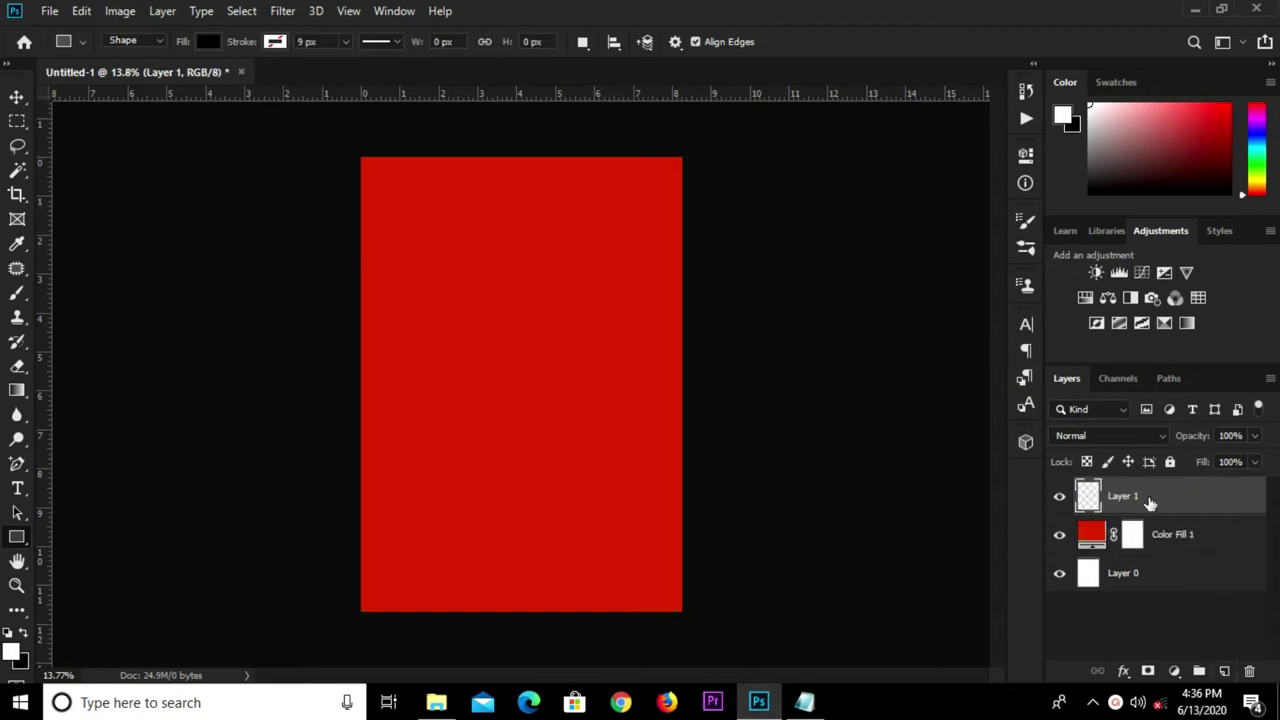
Set the brush foreground colour to yellow f1bd31, copied from the smoothies notes
{"action": "left_click", "coordinate": [18, 293]}
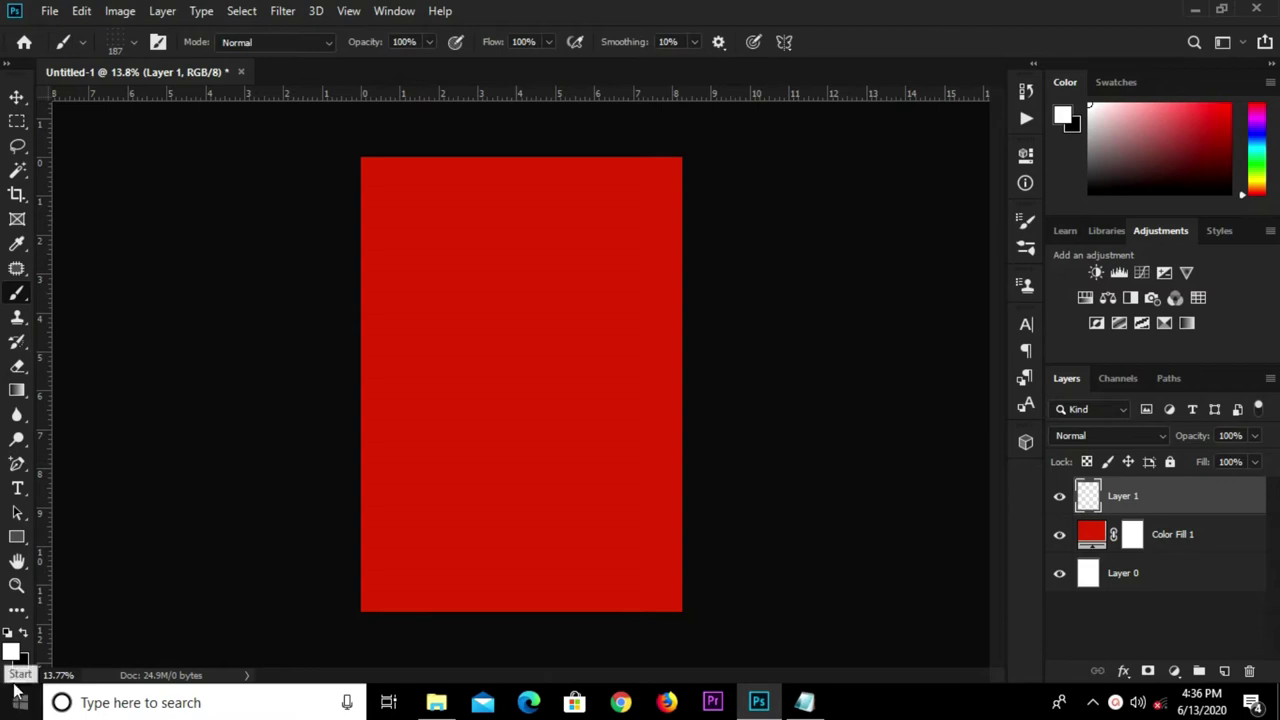
{"action": "left_click", "coordinate": [11, 651]}
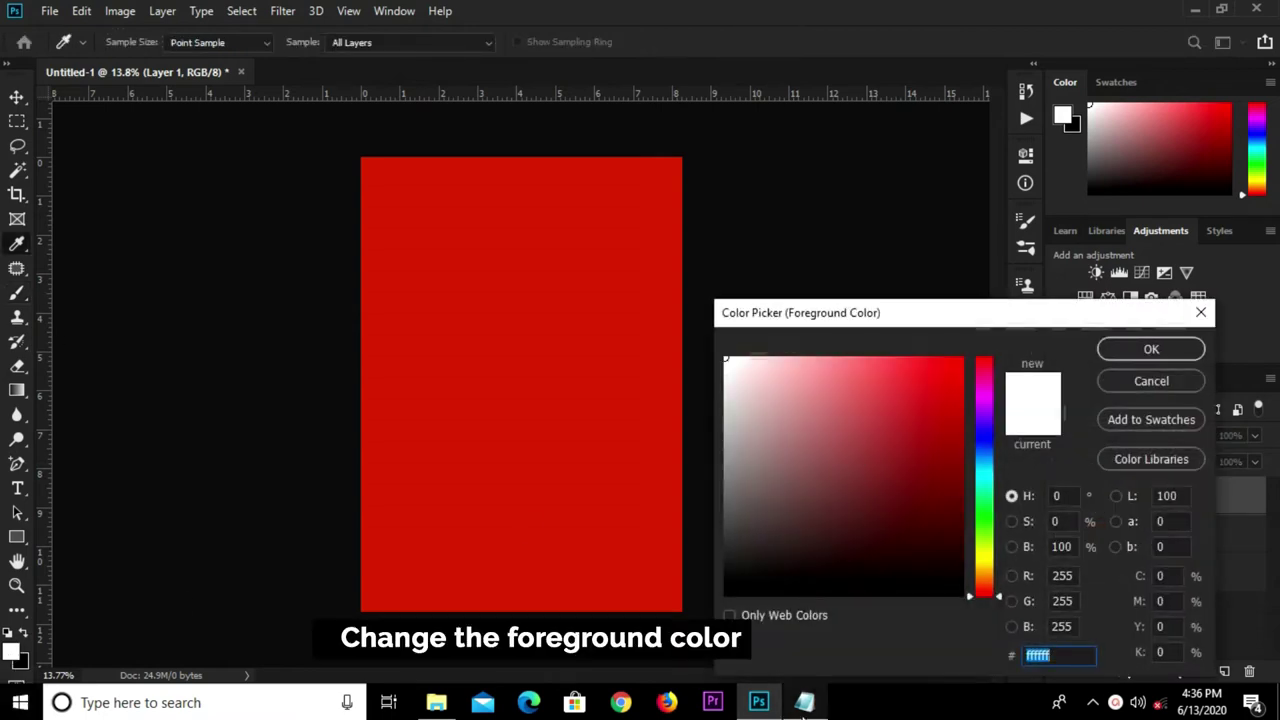
{"action": "left_click", "coordinate": [805, 702]}
{"action": "left_click_drag", "start_coordinate": [768, 497], "coordinate": [721, 494]}
{"action": "right_click", "coordinate": [722, 492]}
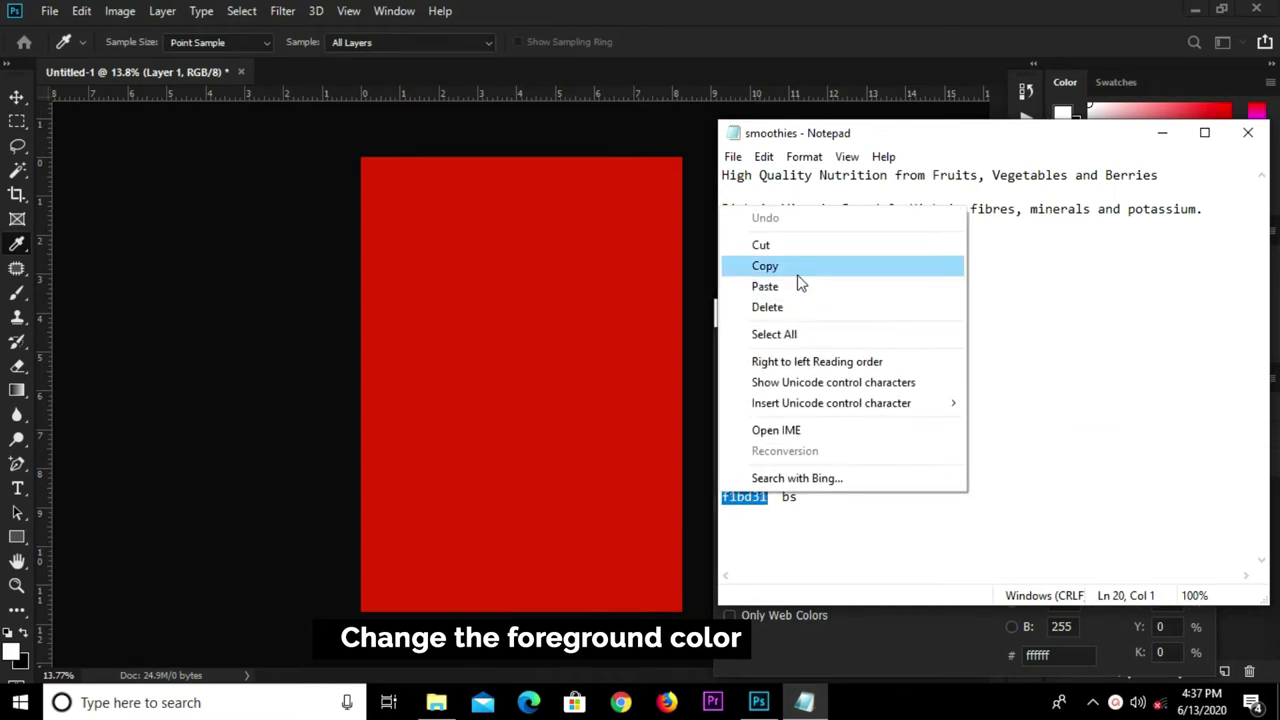
{"action": "left_click", "coordinate": [790, 267]}
{"action": "left_click", "coordinate": [989, 663]}
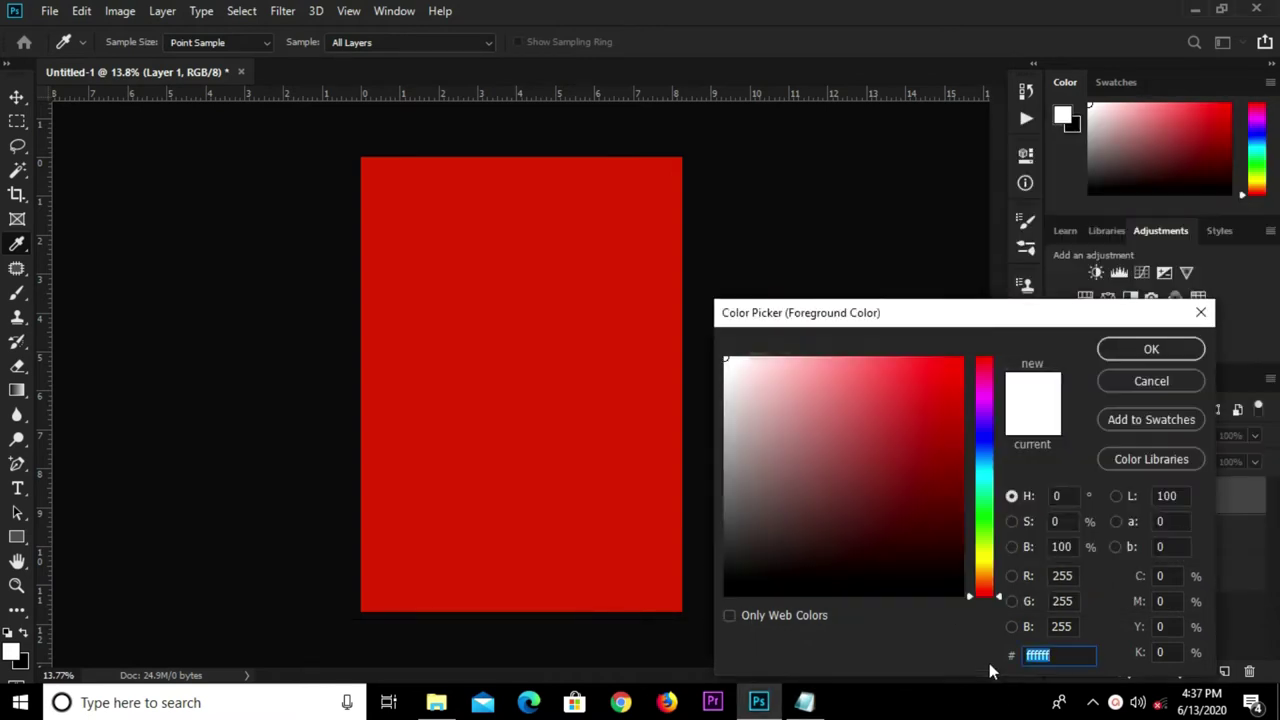
{"action": "key", "text": "ctrl+v"}
{"action": "left_click", "coordinate": [1122, 344]}
Paint a large soft round (0% hardness) yellow glow in the page centre
{"action": "key", "text": "b"}
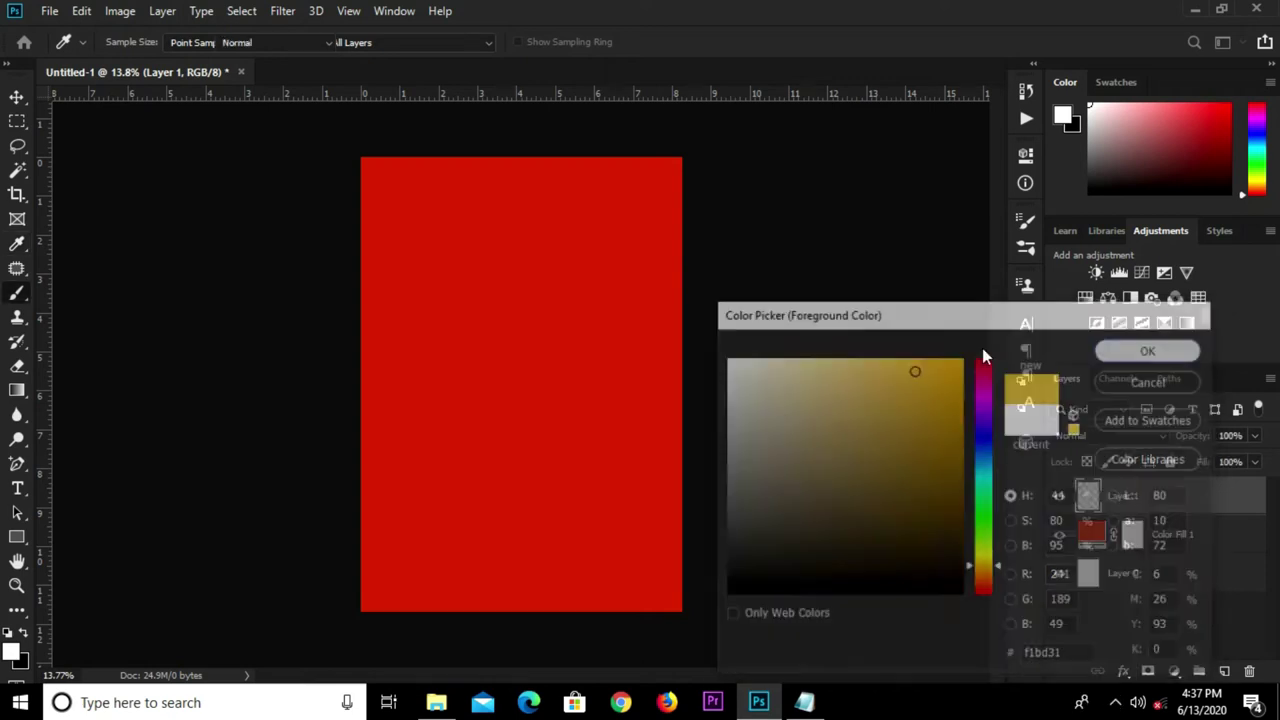
{"action": "left_click", "coordinate": [112, 42]}
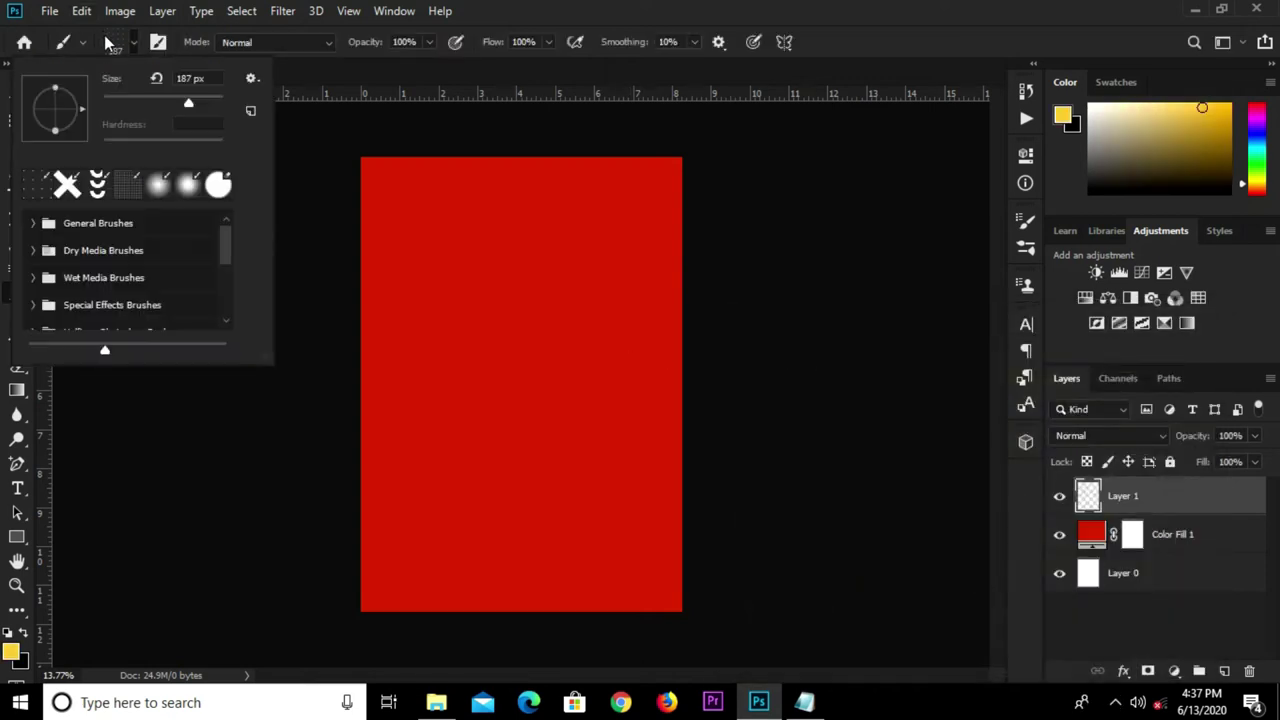
{"action": "left_click", "coordinate": [158, 188]}
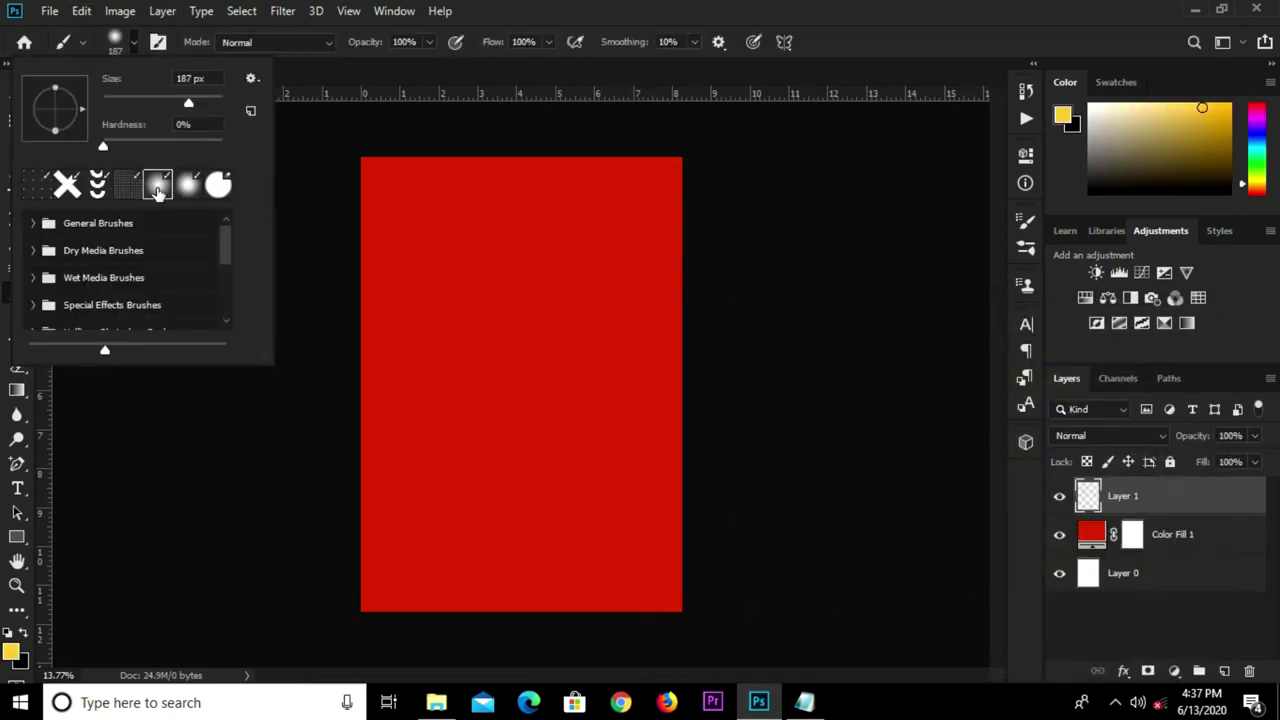
{"action": "left_click", "coordinate": [670, 8]}
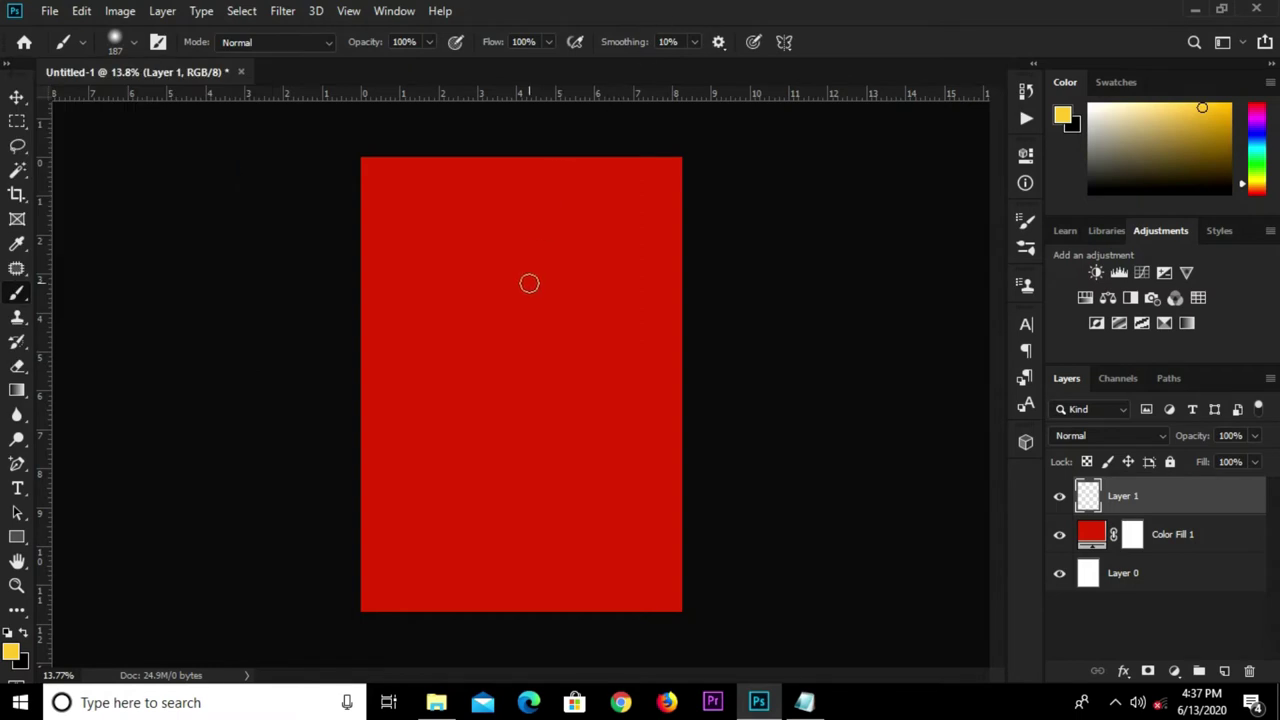
{"action": "key", "text": "bracketright"}
{"action": "key", "text": "bracketright"}
{"action": "key", "text": "bracketright"}
{"action": "key", "text": "bracketright"}
{"action": "key", "text": "bracketright"}
{"action": "key", "text": "bracketright"}
{"action": "key", "text": "bracketright"}
{"action": "key", "text": "bracketright"}
{"action": "key", "text": "bracketright"}
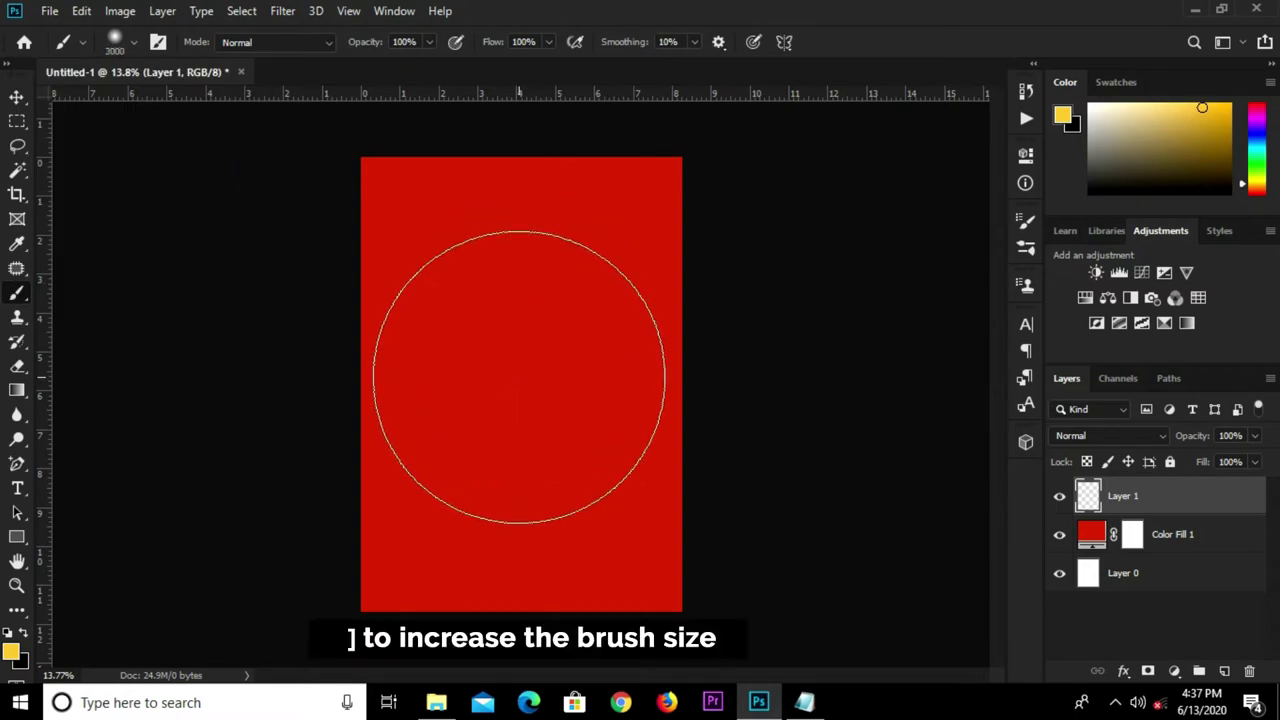
{"action": "key", "text": "bracketright"}
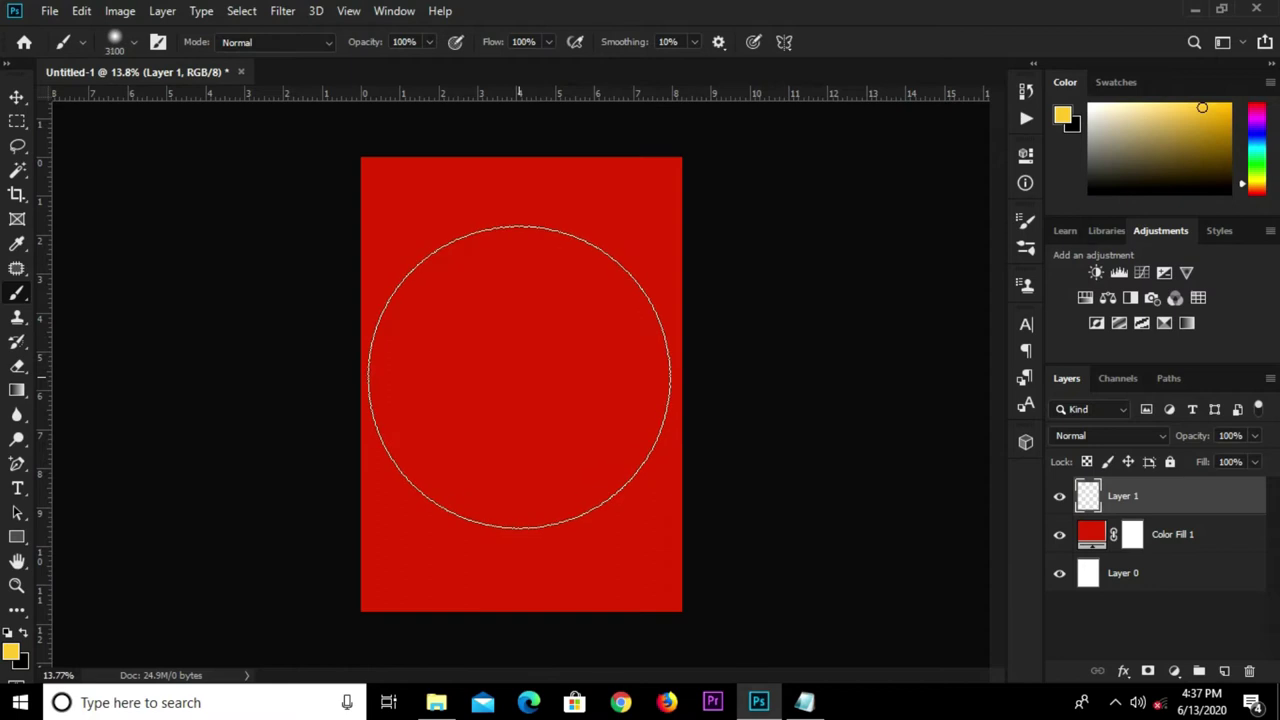
{"action": "key", "text": "bracketright"}
{"action": "left_click", "coordinate": [519, 378]}
Set the glow layer's opacity to 90%
{"action": "key", "text": "v"}
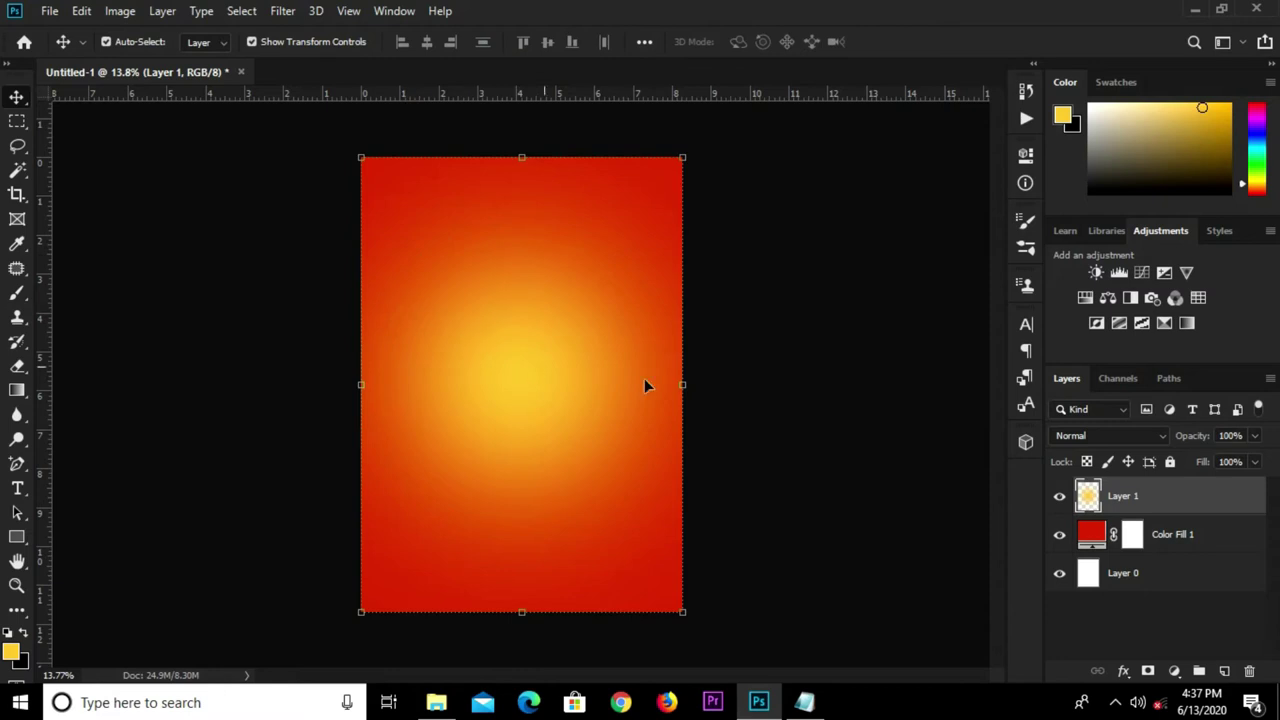
{"action": "left_click", "coordinate": [1230, 436]}
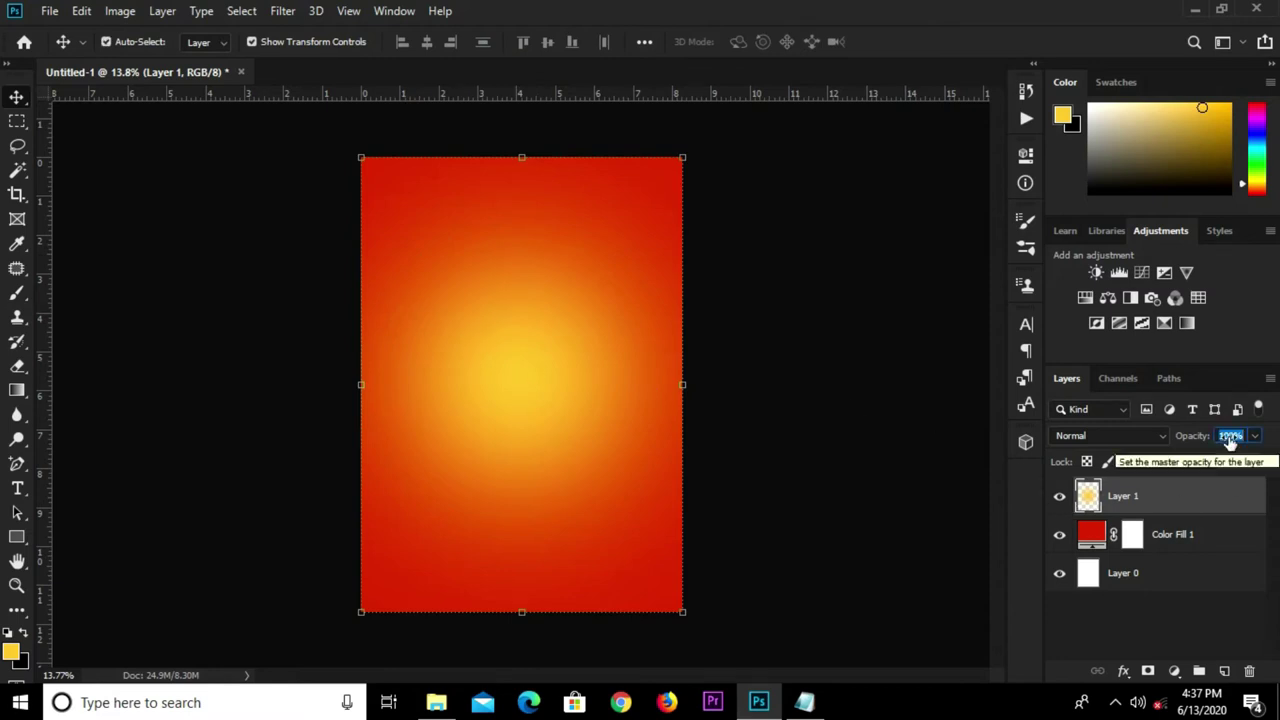
{"action": "type", "text": "90"}
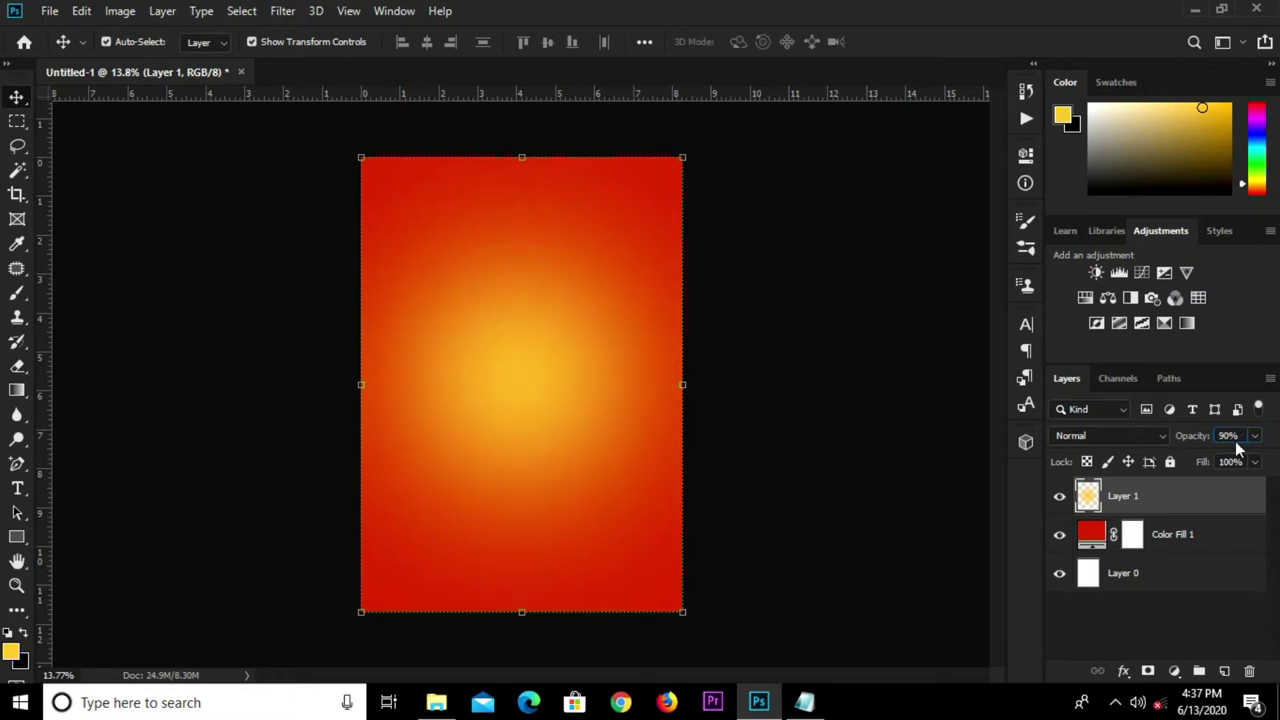
{"action": "left_click", "coordinate": [657, 384]}
{"action": "left_click", "coordinate": [513, 392]}
Place the smoothies juice jar image as a smart object, shifted down and left
{"action": "left_click", "coordinate": [809, 412]}
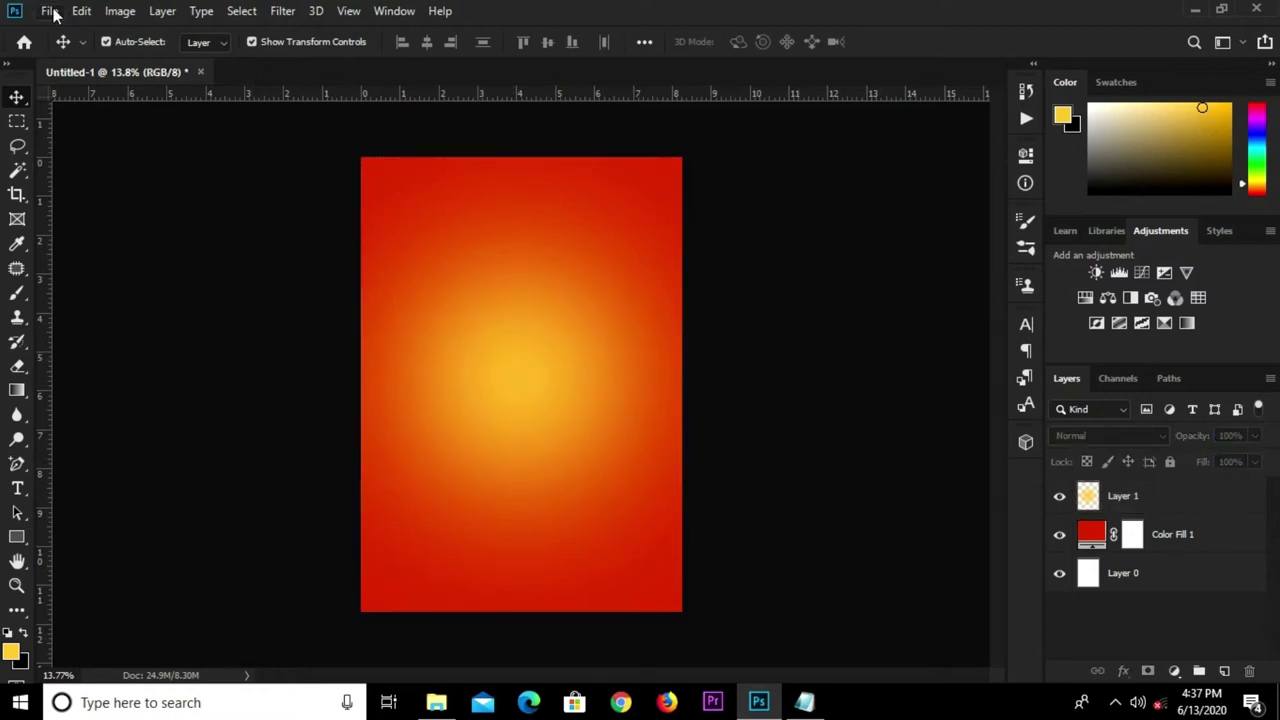
{"action": "left_click", "coordinate": [50, 11]}
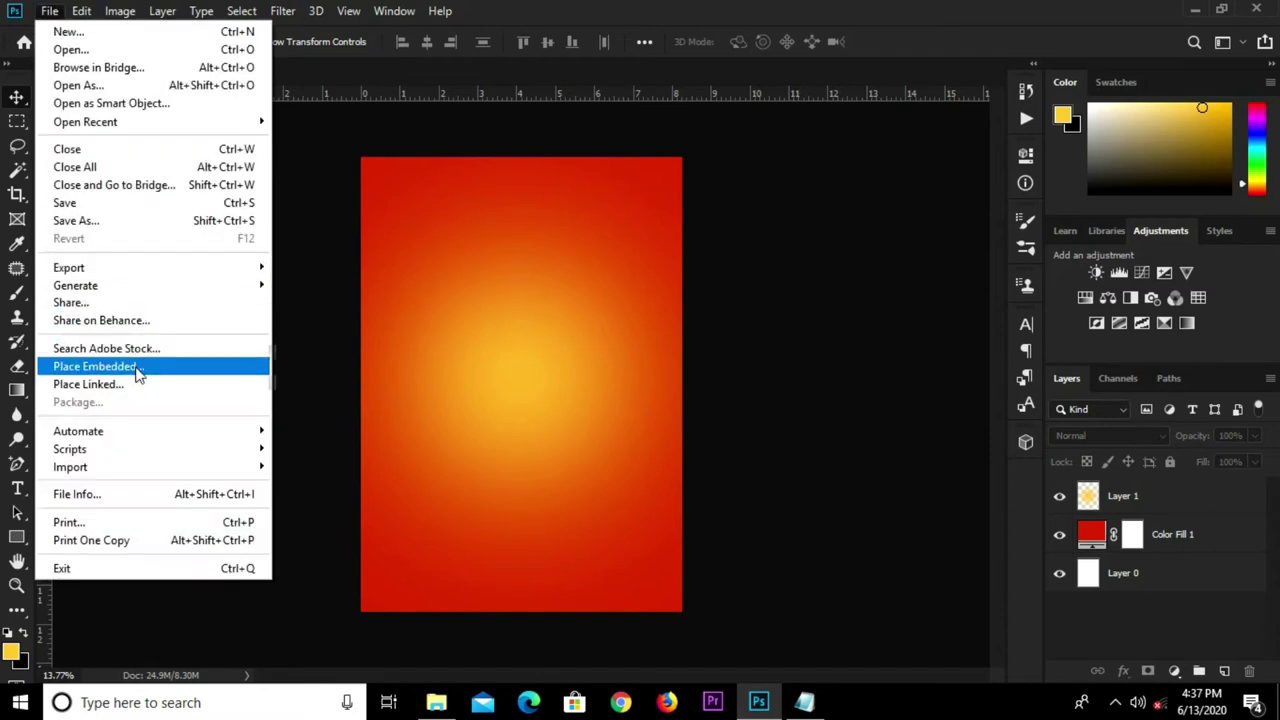
{"action": "left_click", "coordinate": [137, 368]}
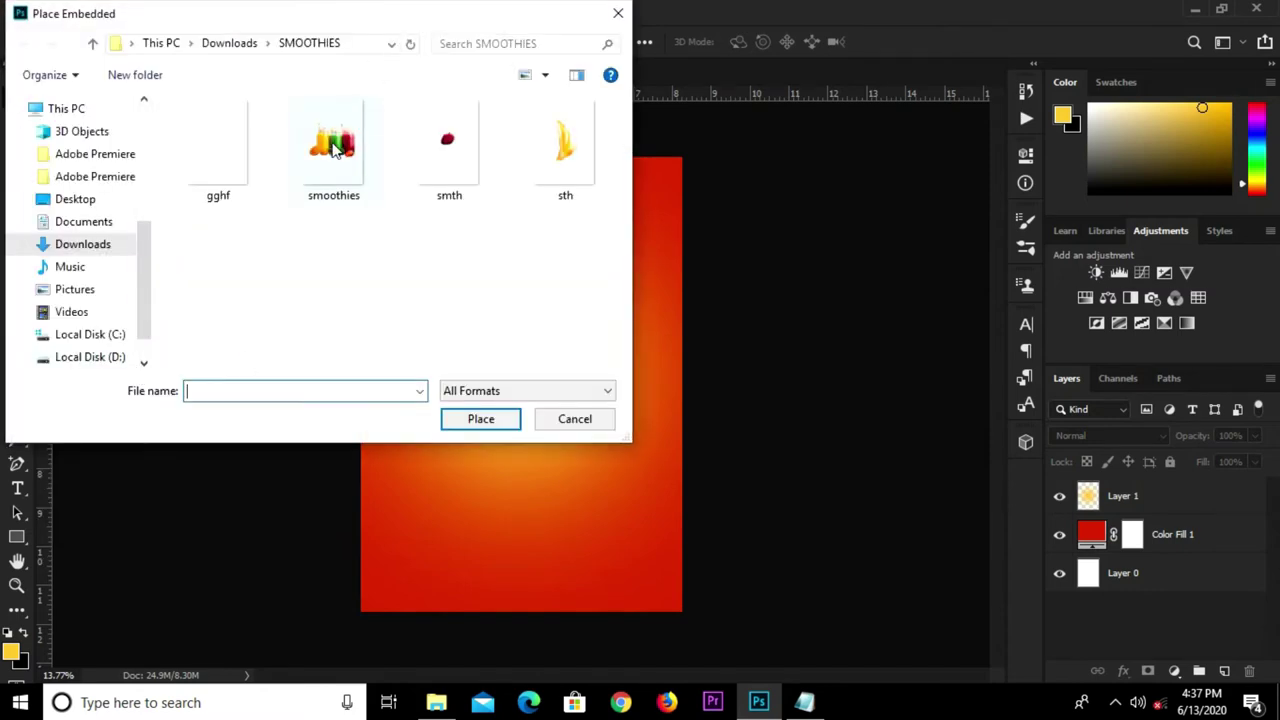
{"action": "left_click", "coordinate": [338, 140]}
{"action": "left_click", "coordinate": [498, 424]}
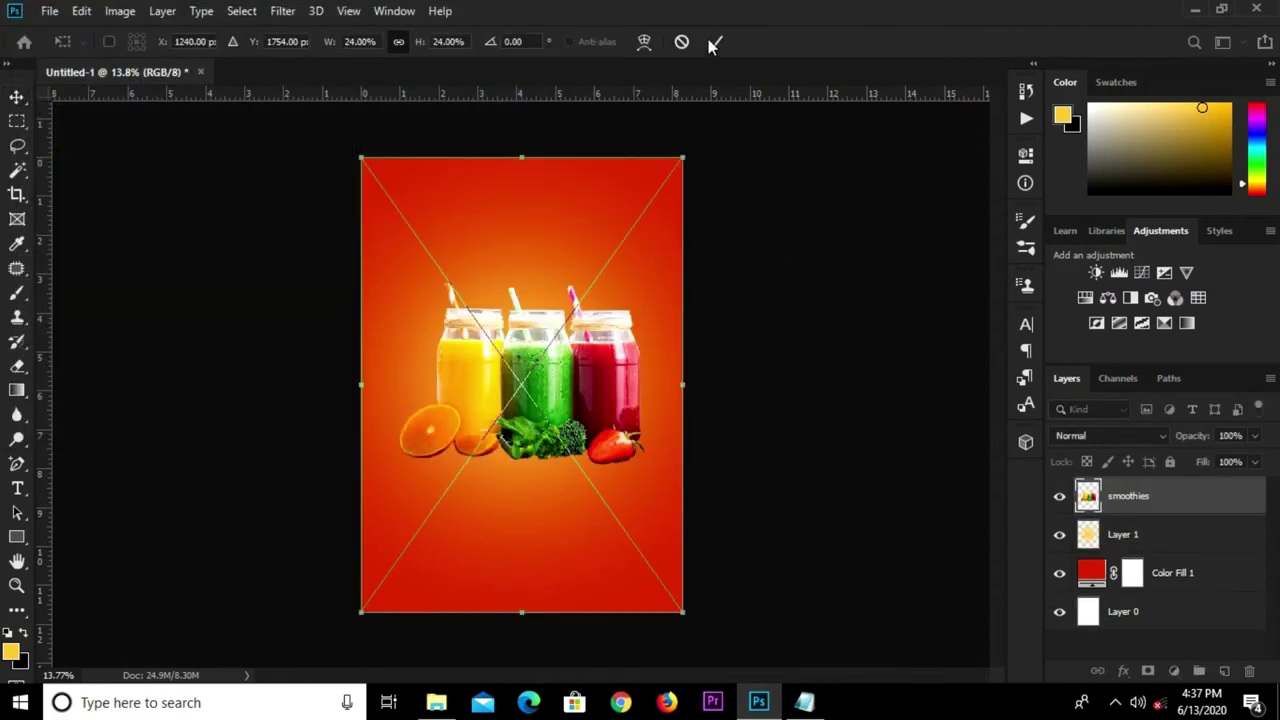
{"action": "key", "text": "Return"}
{"action": "right_click", "coordinate": [1180, 498]}
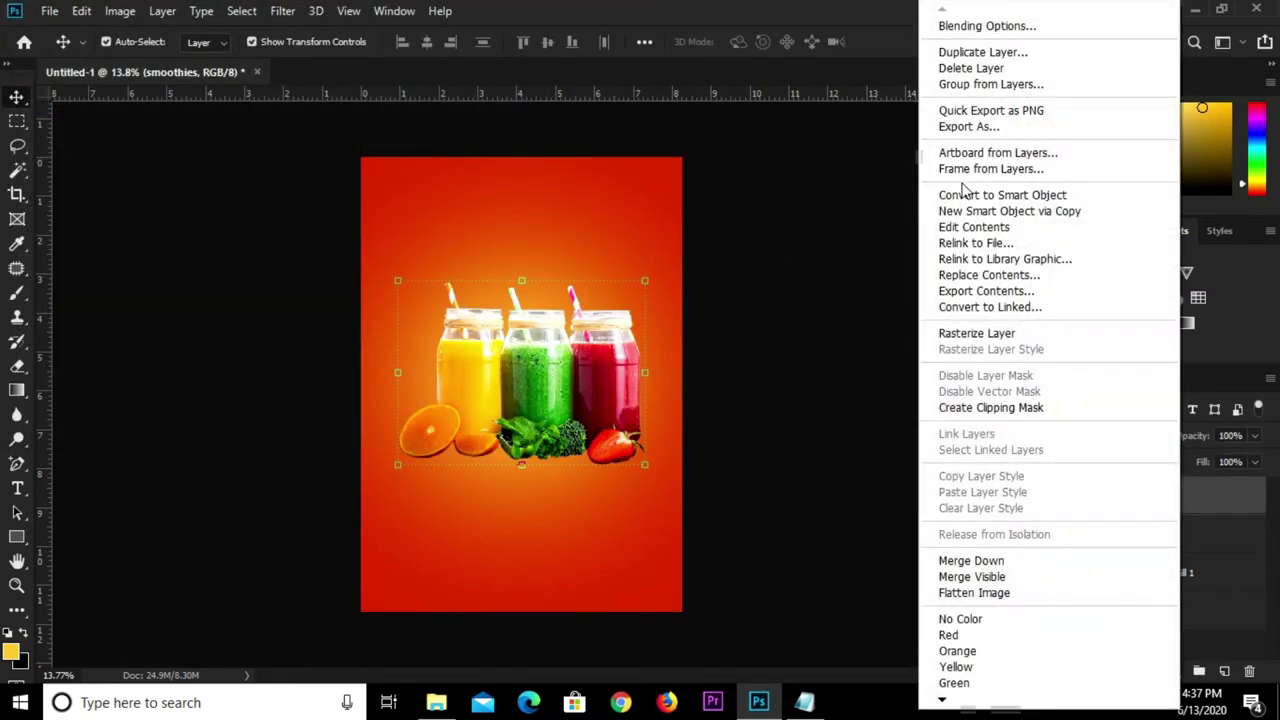
{"action": "left_click", "coordinate": [957, 198]}
{"action": "mouse_move", "coordinate": [596, 355]}
{"action": "left_mouse_down"}
{"action": "mouse_move", "coordinate": [586, 390]}
{"action": "mouse_move", "coordinate": [575, 377]}
{"action": "left_mouse_up"}
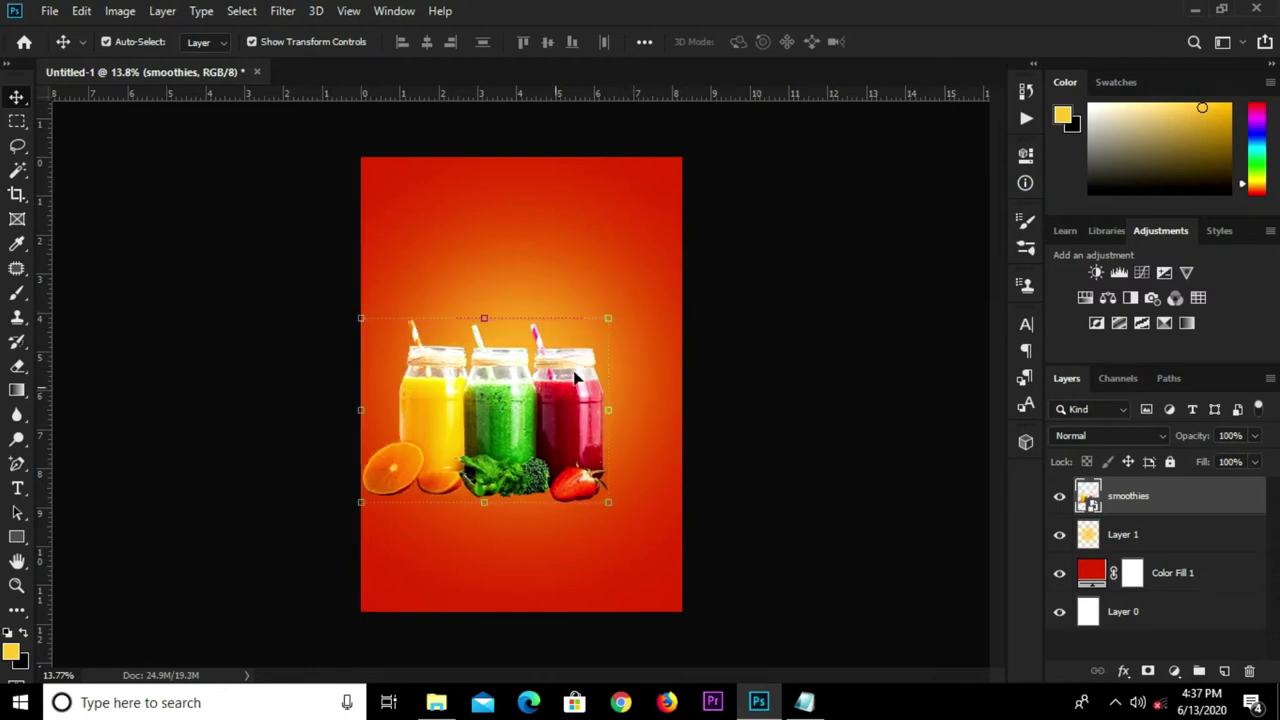
Place the strawberry image as a smart object, layered beneath the smoothies image
{"action": "left_click", "coordinate": [44, 12]}
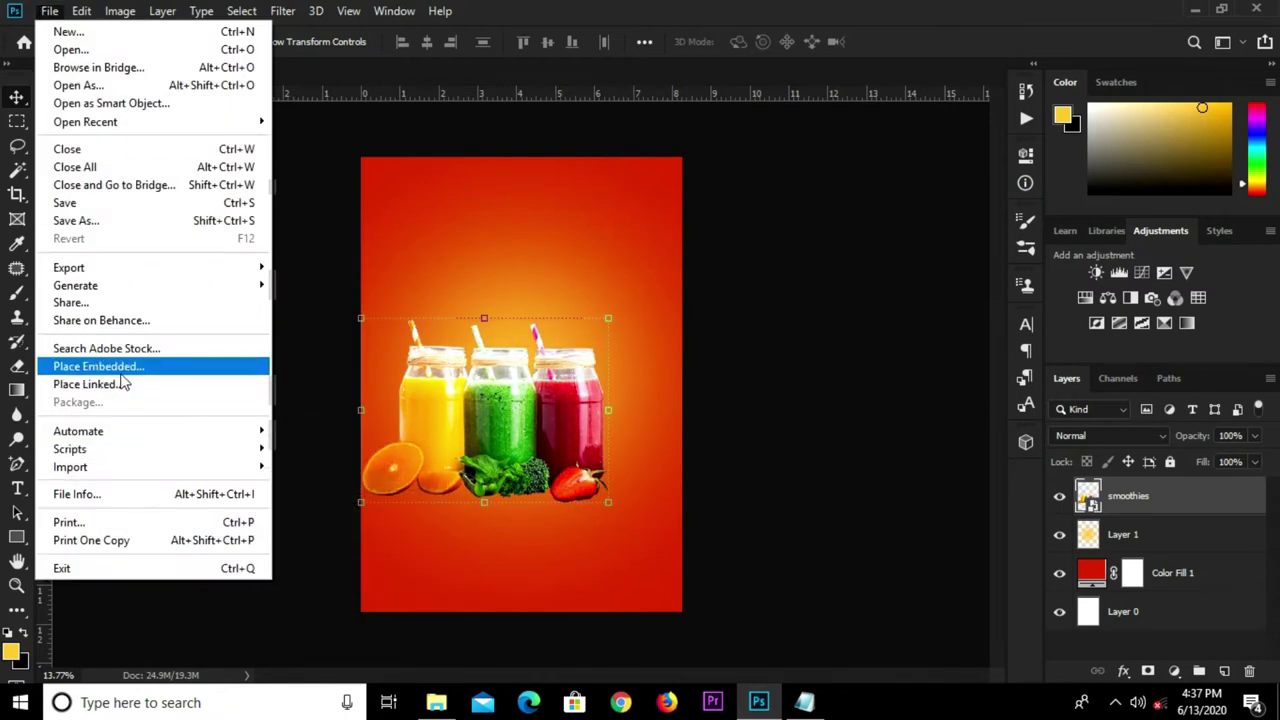
{"action": "left_click", "coordinate": [118, 368]}
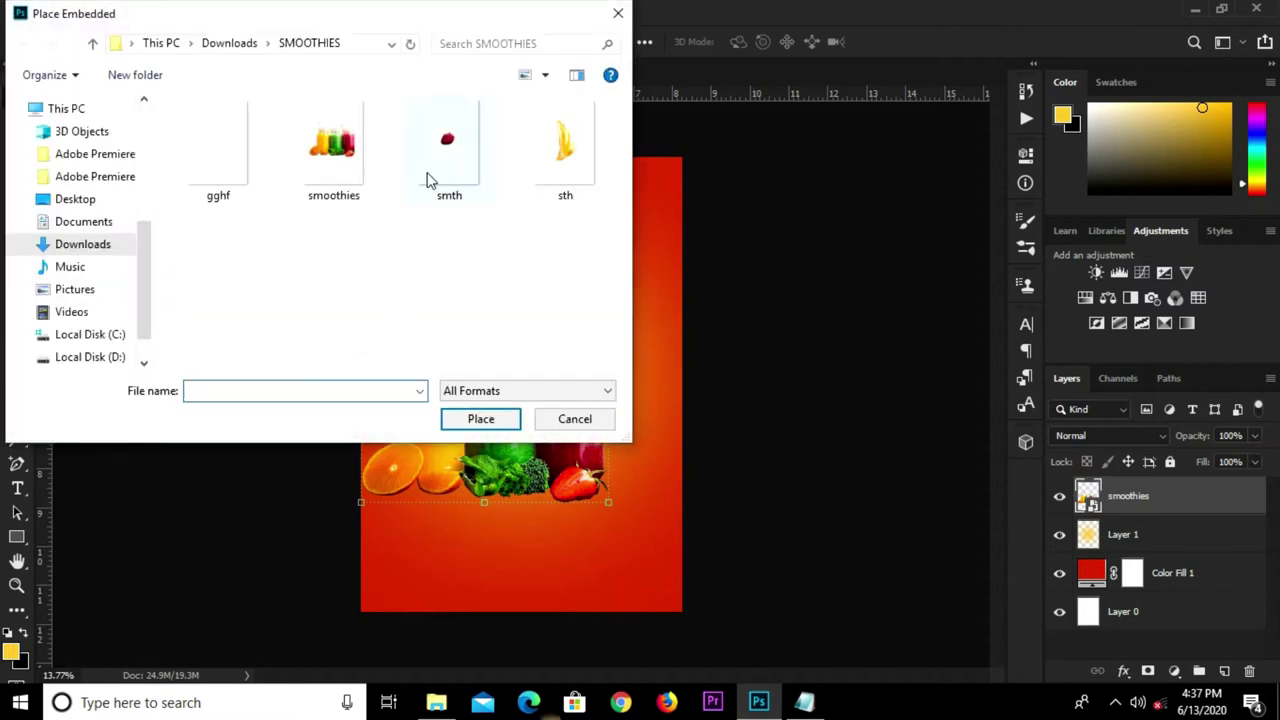
{"action": "left_click", "coordinate": [436, 150]}
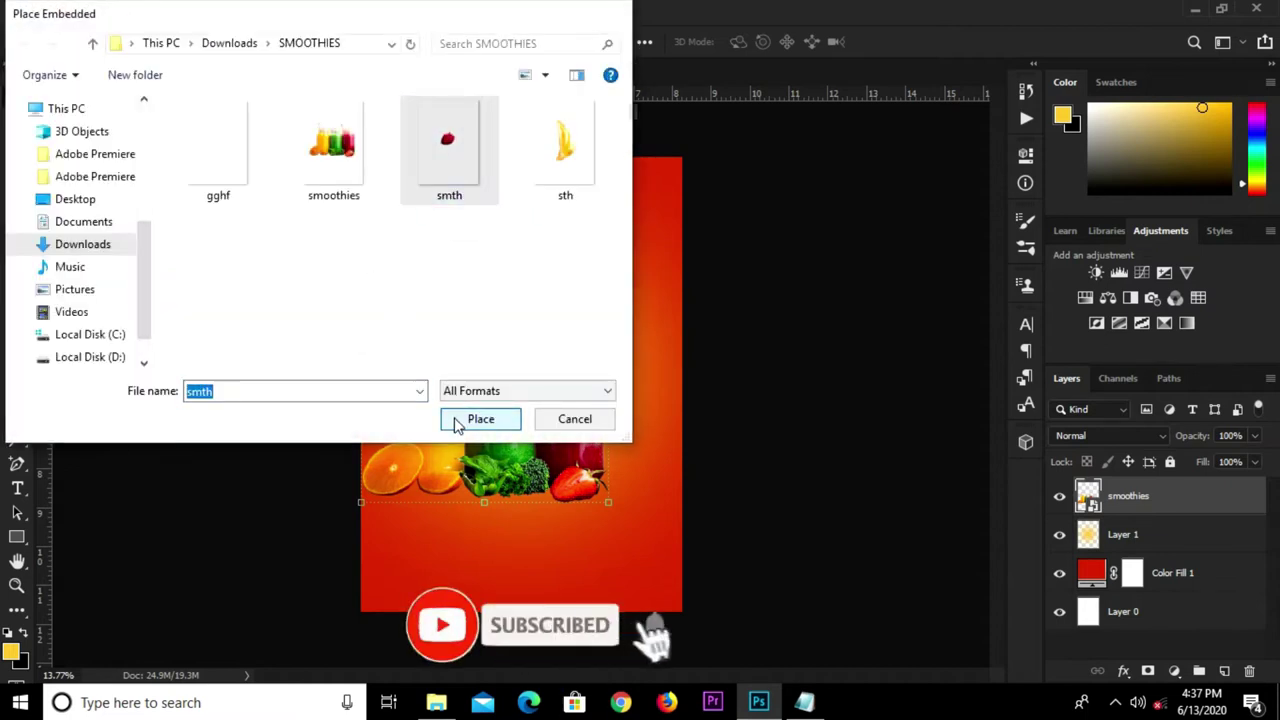
{"action": "left_click", "coordinate": [480, 418]}
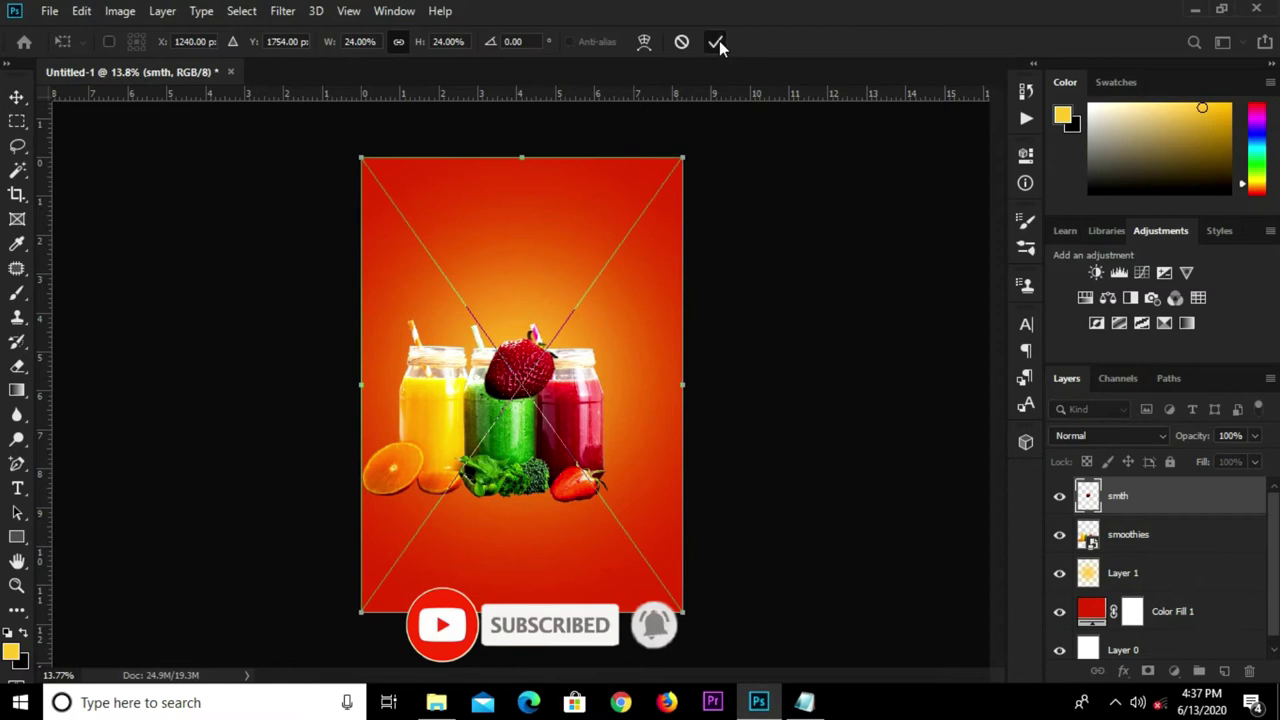
{"action": "key", "text": "Return"}
{"action": "right_click", "coordinate": [1141, 504]}
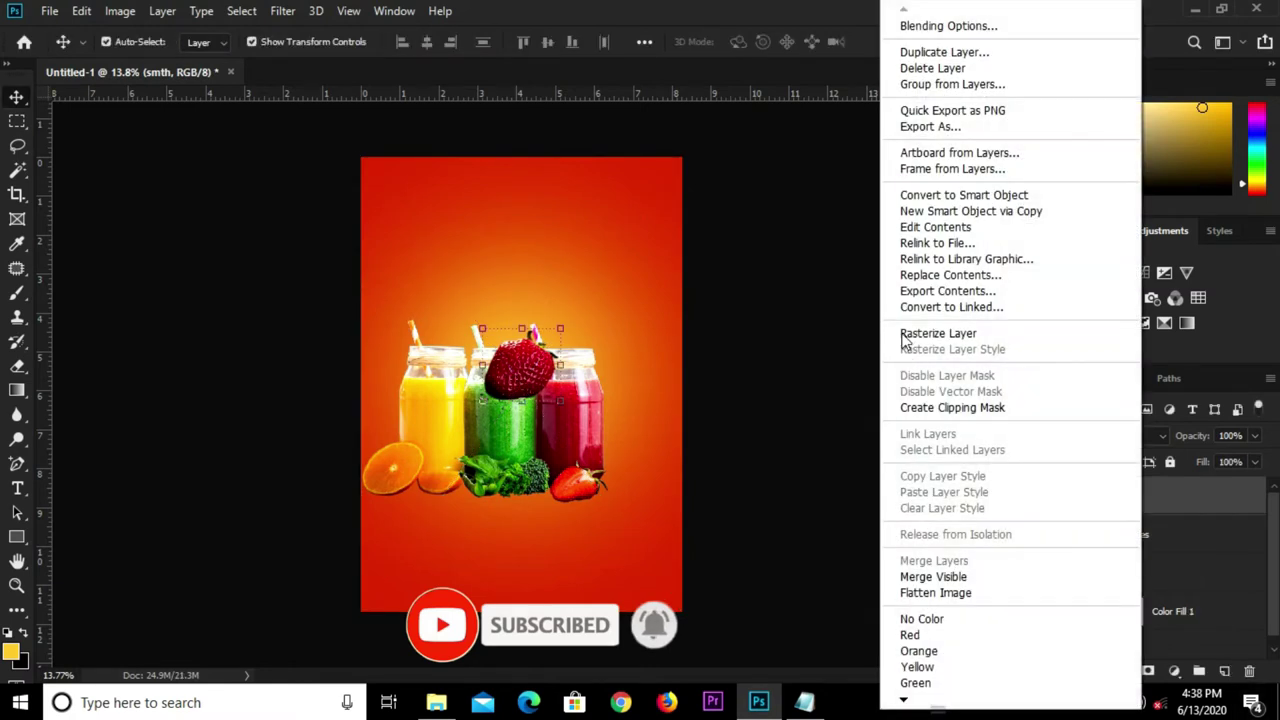
{"action": "left_click", "coordinate": [893, 197]}
{"action": "left_click_drag", "start_coordinate": [507, 379], "coordinate": [600, 472]}
{"action": "left_click_drag", "start_coordinate": [1203, 508], "coordinate": [1170, 535]}
Move the strawberry beside the red jar and enlarge it
{"action": "key", "text": "ctrl+plus"}
{"action": "mouse_move", "coordinate": [645, 449]}
{"action": "left_mouse_down"}
{"action": "mouse_move", "coordinate": [645, 473]}
{"action": "mouse_move", "coordinate": [694, 416]}
{"action": "left_mouse_up"}
{"action": "key", "text": "ctrl+t"}
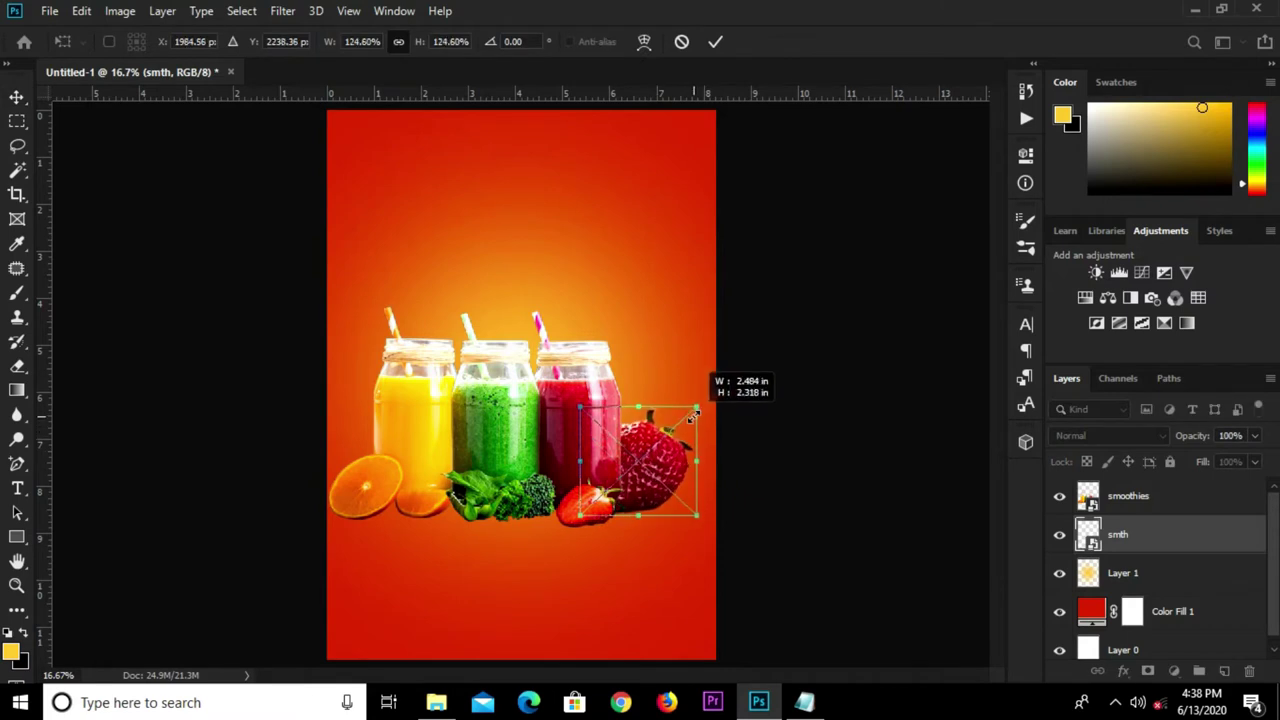
{"action": "key", "text": "Return"}
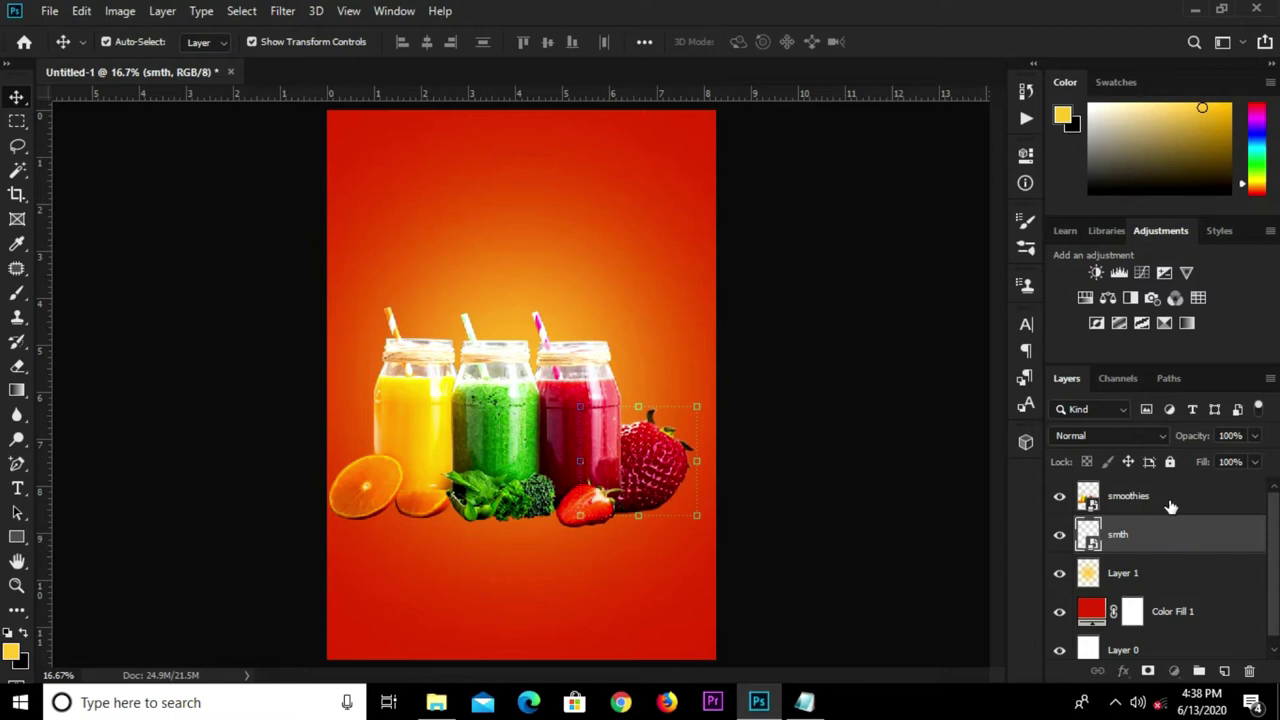
Group the smoothies and strawberry layers, centre the group horizontally, and raise it slightly
{"action": "left_click", "coordinate": [1168, 505], "text": "shift"}
{"action": "key", "text": "ctrl+g"}
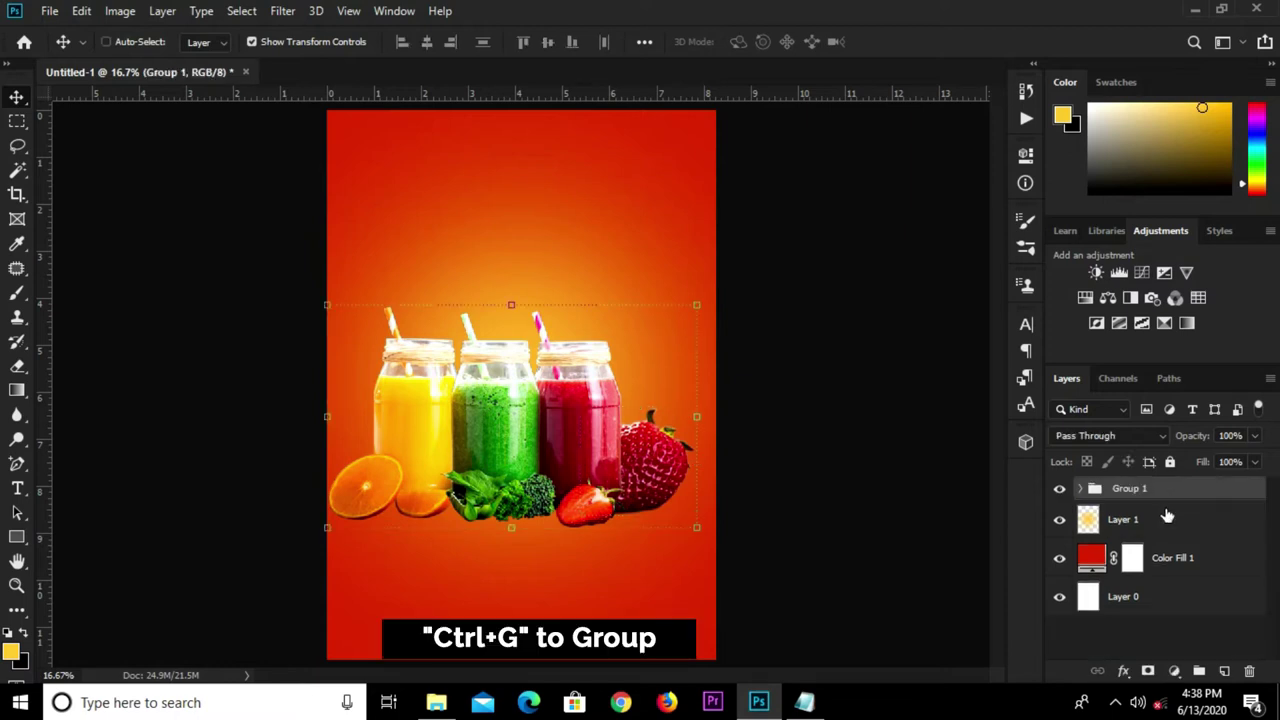
{"action": "key", "text": "ctrl+a"}
{"action": "left_click", "coordinate": [426, 42]}
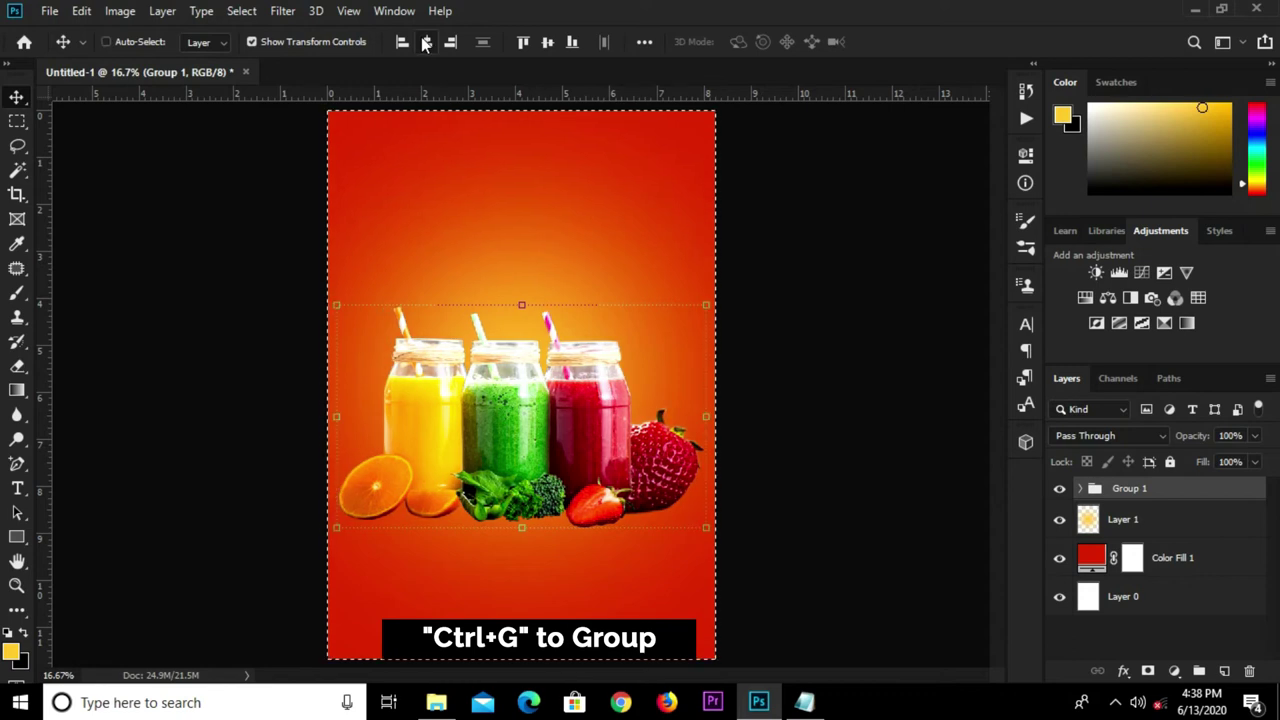
{"action": "key", "text": "ctrl+d"}
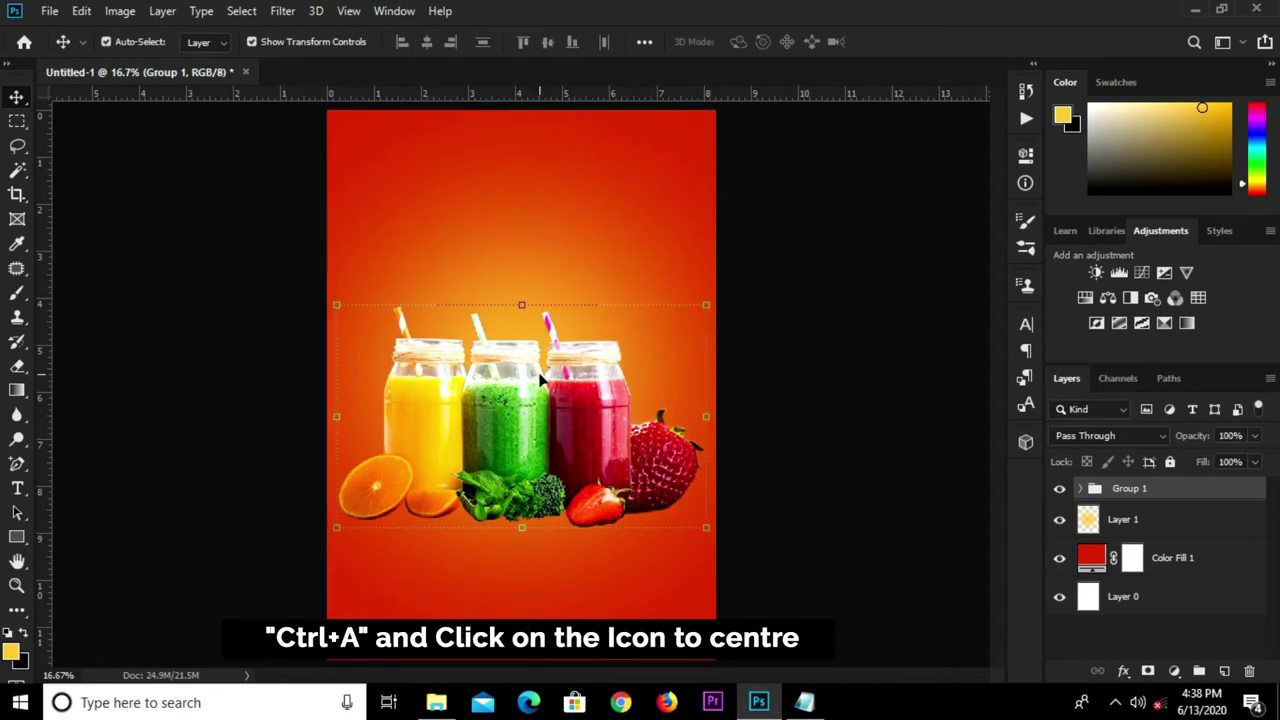
{"action": "key", "text": "ctrl+t"}
{"action": "left_click_drag", "start_coordinate": [511, 402], "coordinate": [513, 379]}
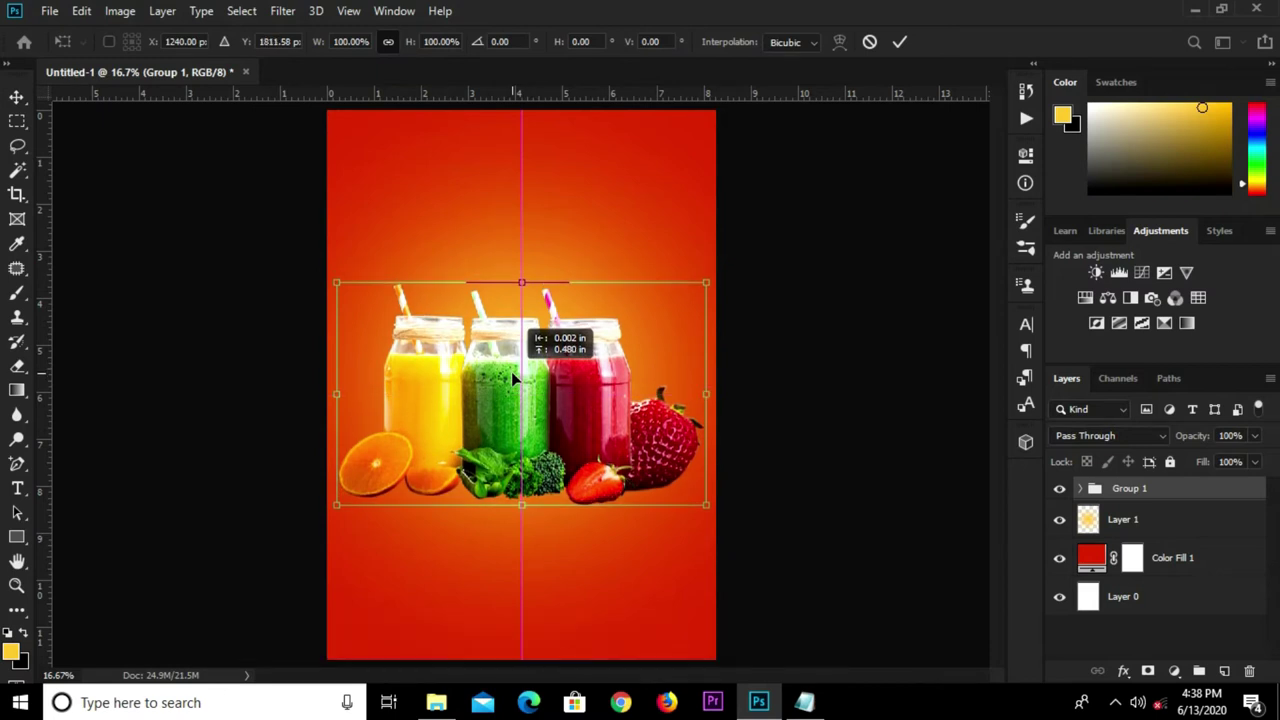
{"action": "key", "text": "Return"}
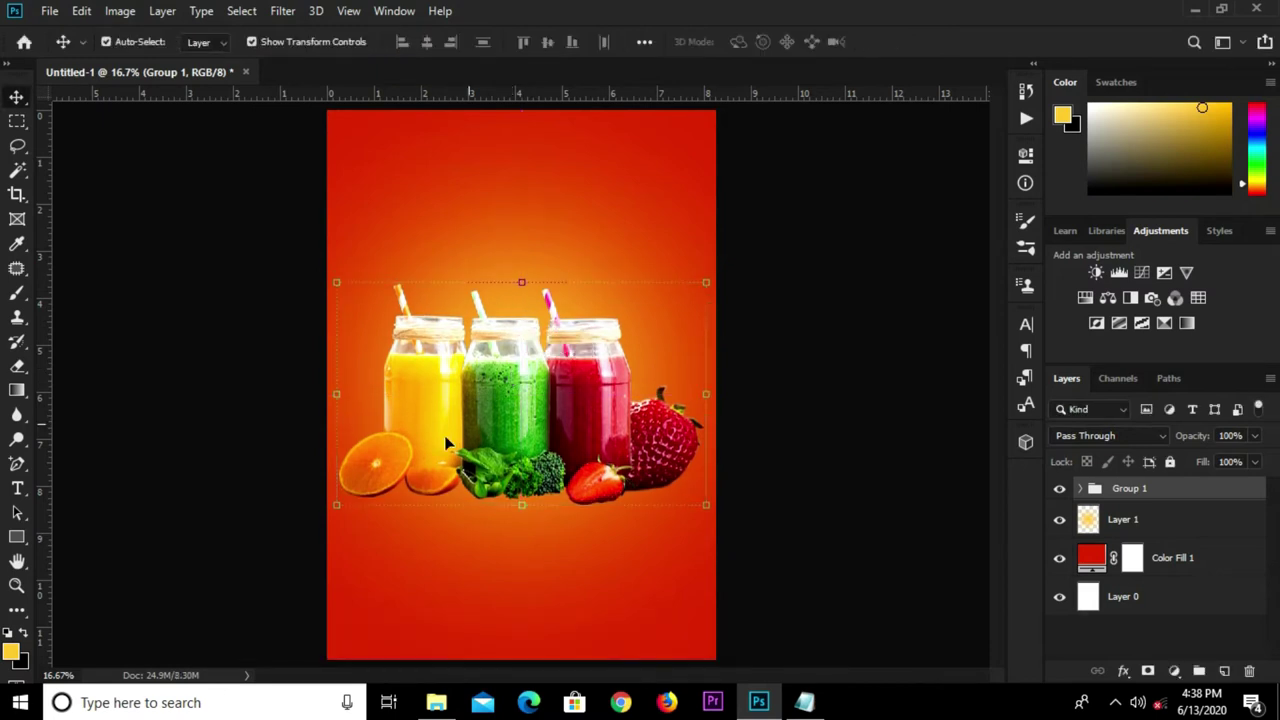
Place the 'sth' juice splash image as a smart object, moved up slightly
{"action": "left_click", "coordinate": [57, 12]}
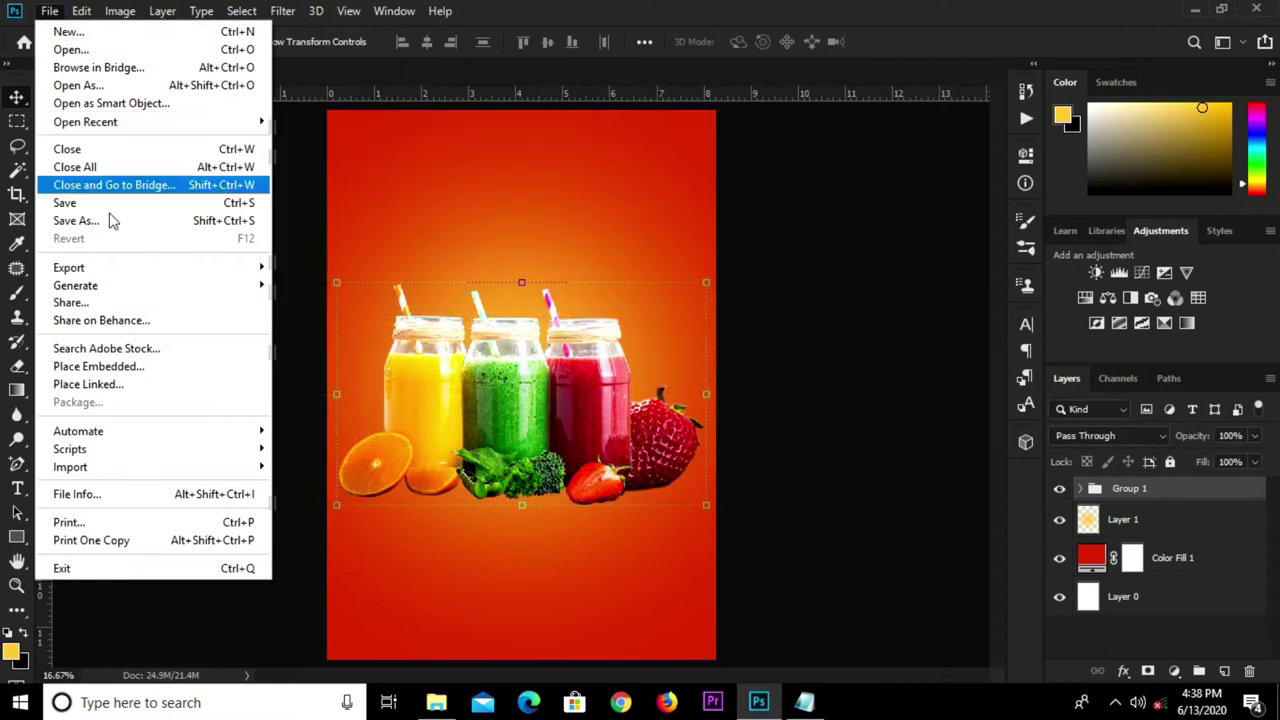
{"action": "left_click", "coordinate": [125, 366]}
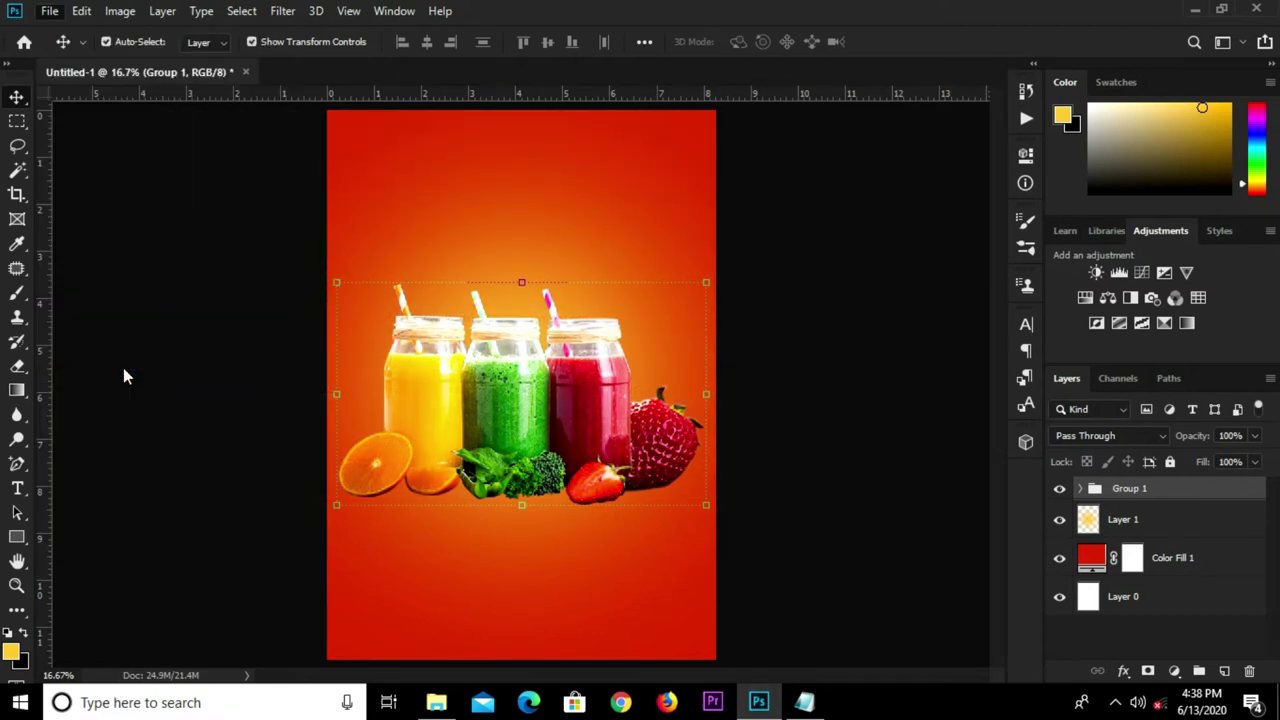
{"action": "left_click", "coordinate": [565, 150]}
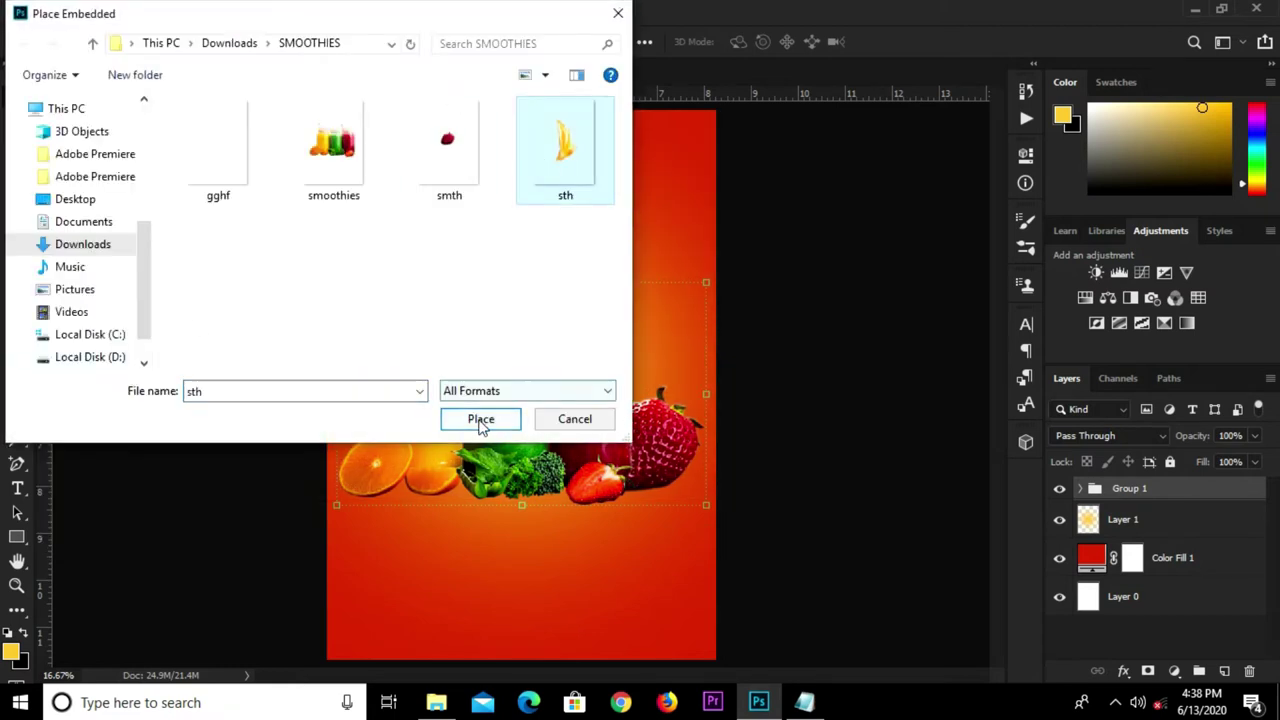
{"action": "left_click", "coordinate": [480, 419]}
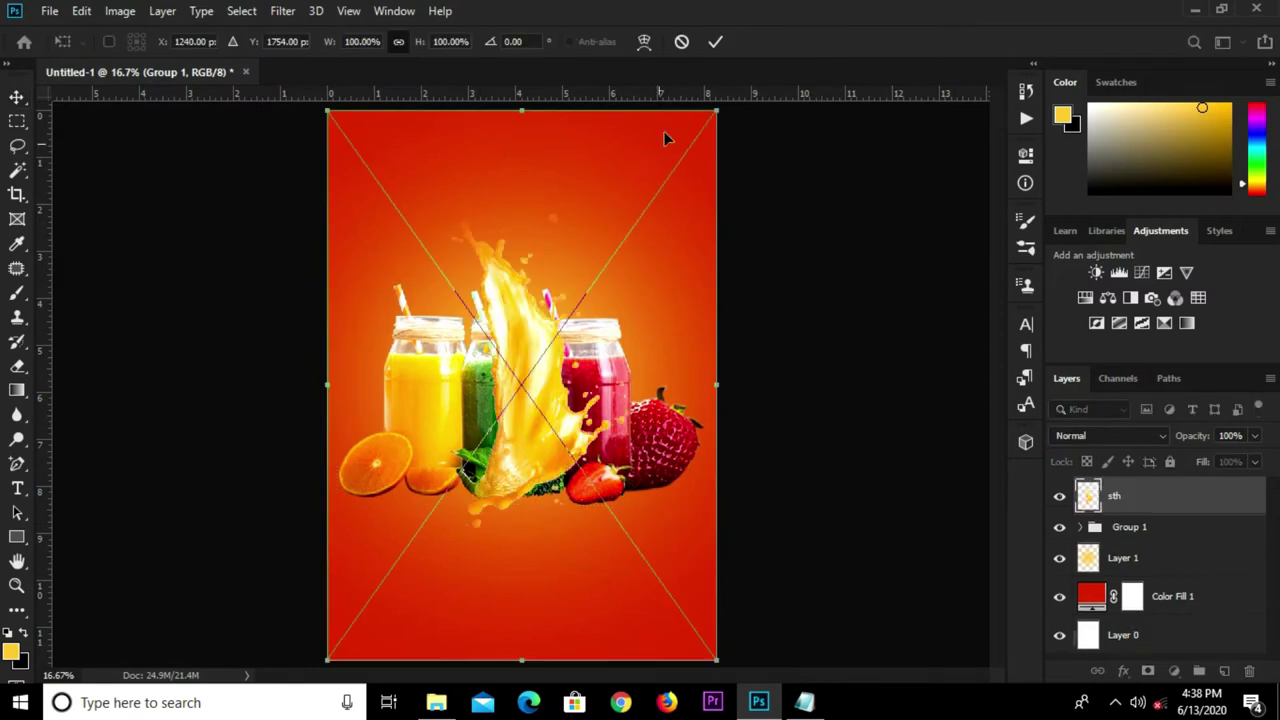
{"action": "key", "text": "Return"}
{"action": "right_click", "coordinate": [1110, 498]}
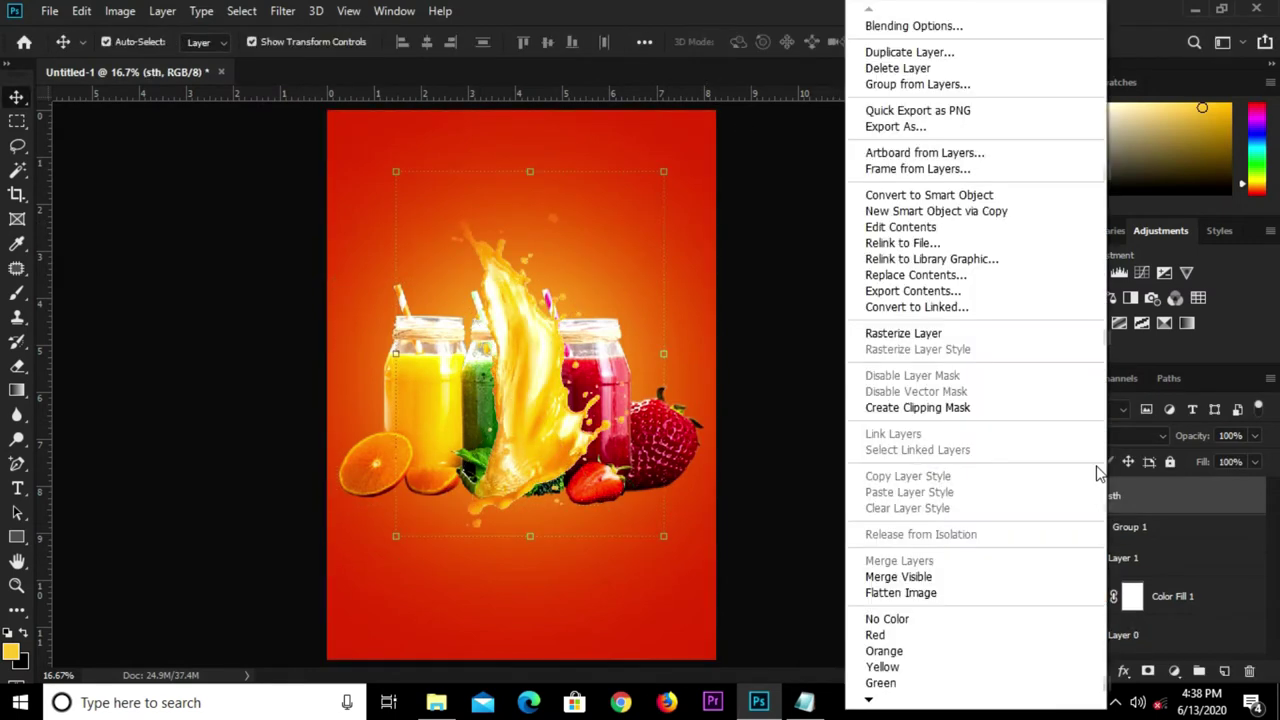
{"action": "left_click", "coordinate": [899, 195]}
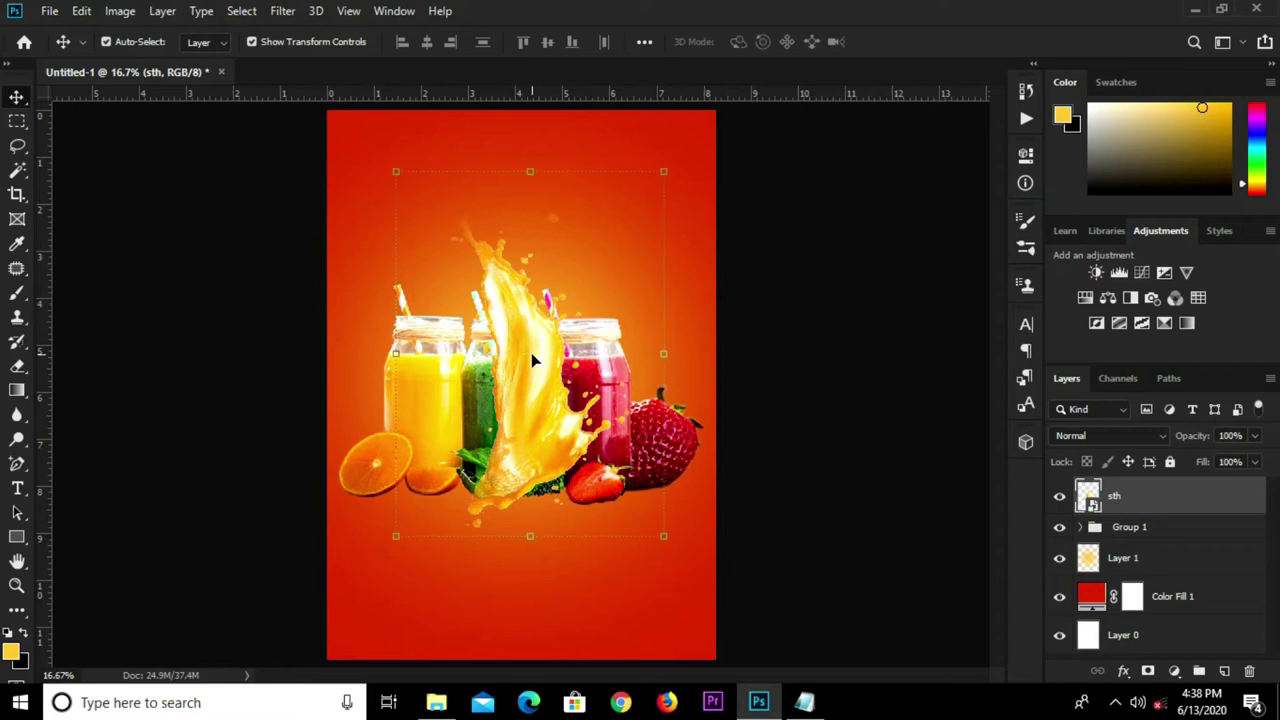
{"action": "left_click_drag", "start_coordinate": [533, 360], "coordinate": [527, 333]}
Put the splash layer beneath Group 1 and nudge it into place behind the jars
{"action": "left_click_drag", "start_coordinate": [1149, 497], "coordinate": [1147, 530]}
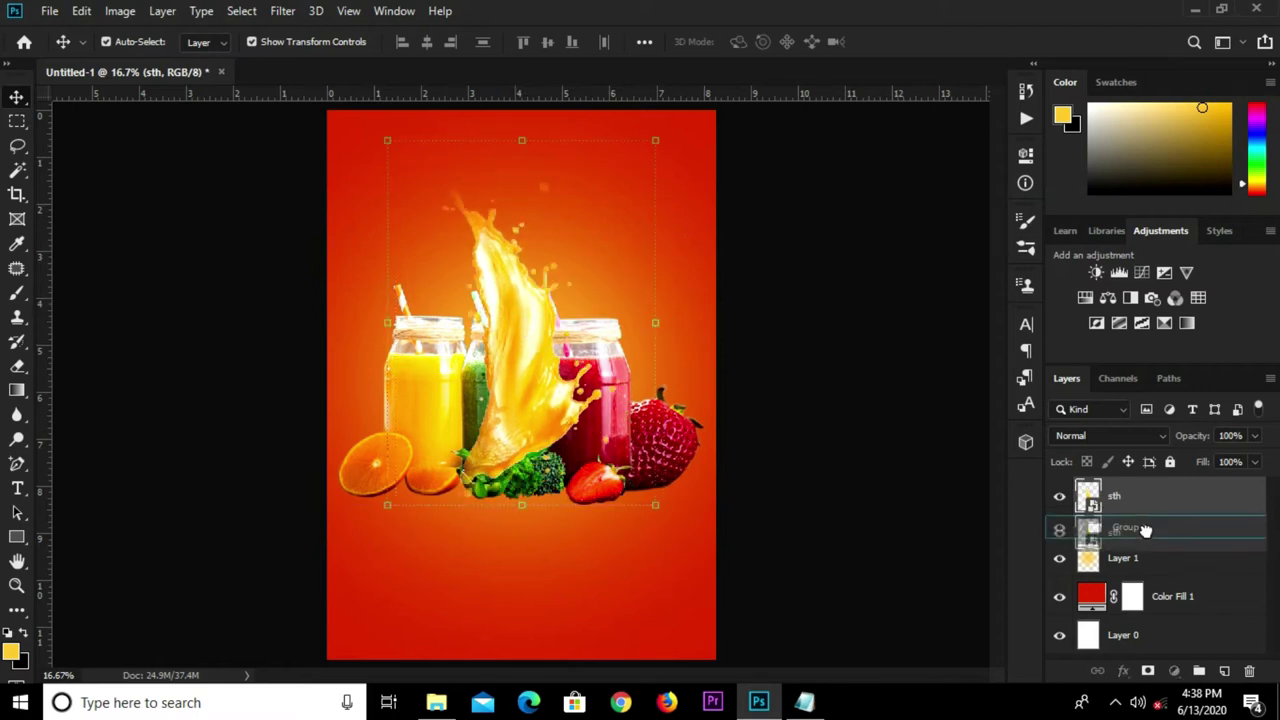
{"action": "key", "text": "ctrl+z"}
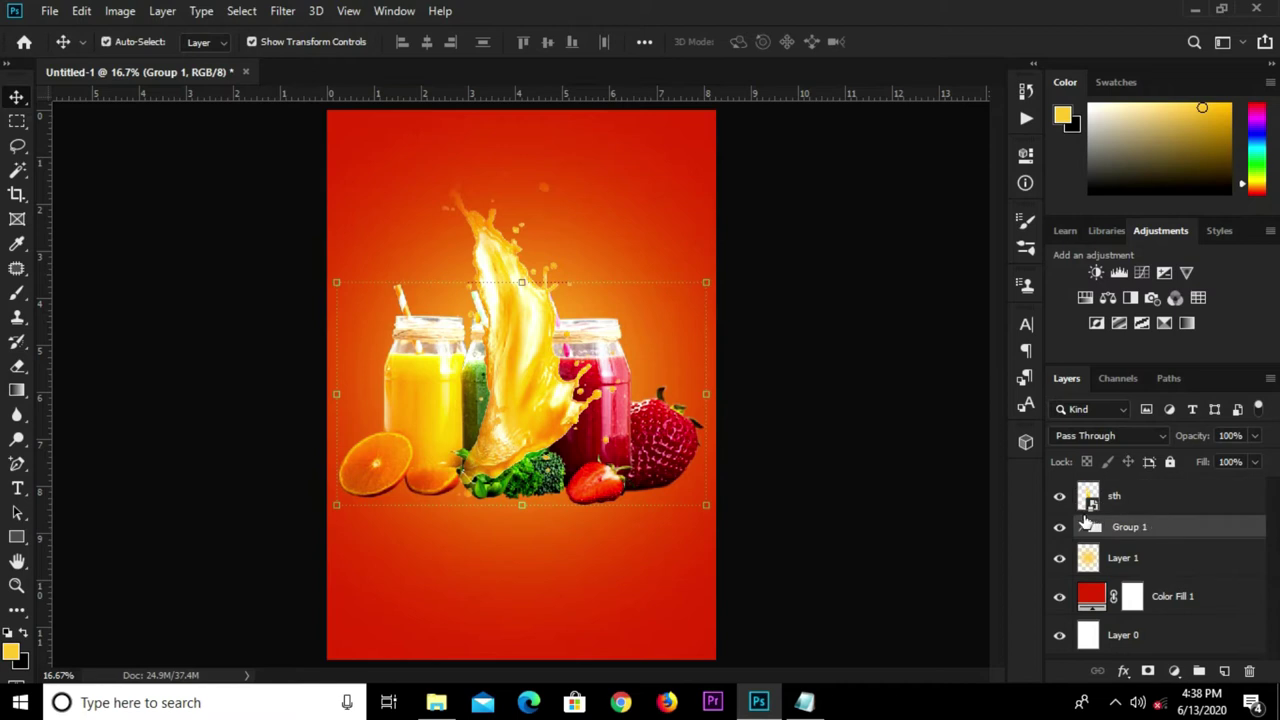
{"action": "left_click", "coordinate": [1133, 500]}
{"action": "left_click_drag", "start_coordinate": [1177, 500], "coordinate": [1150, 540]}
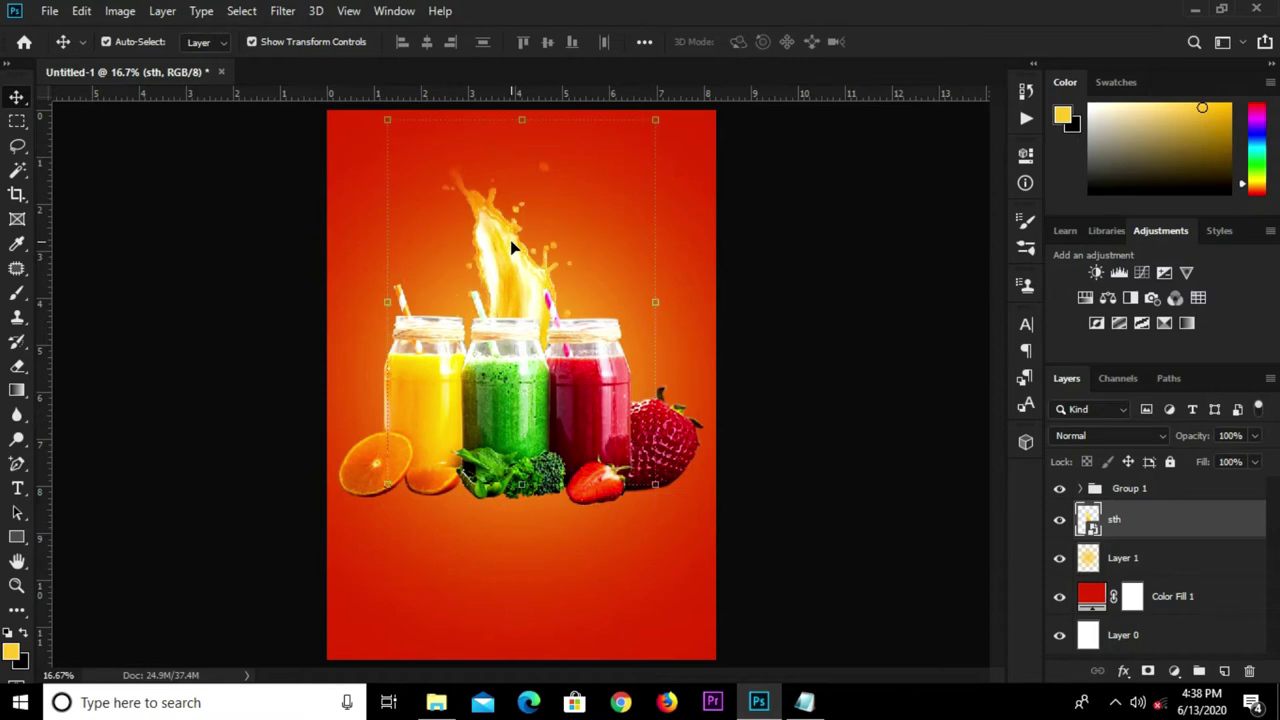
{"action": "key", "text": "ctrl+minus"}
{"action": "left_click_drag", "start_coordinate": [524, 284], "coordinate": [533, 291]}
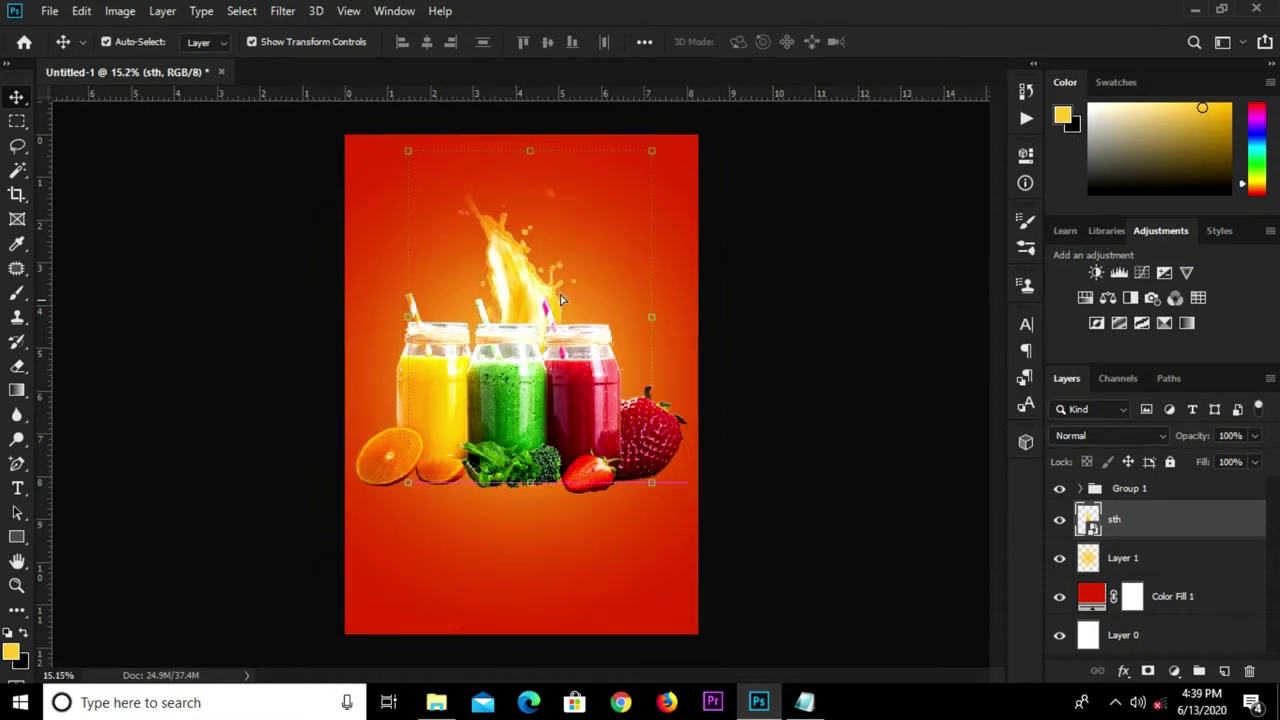
{"action": "left_click", "coordinate": [194, 288]}
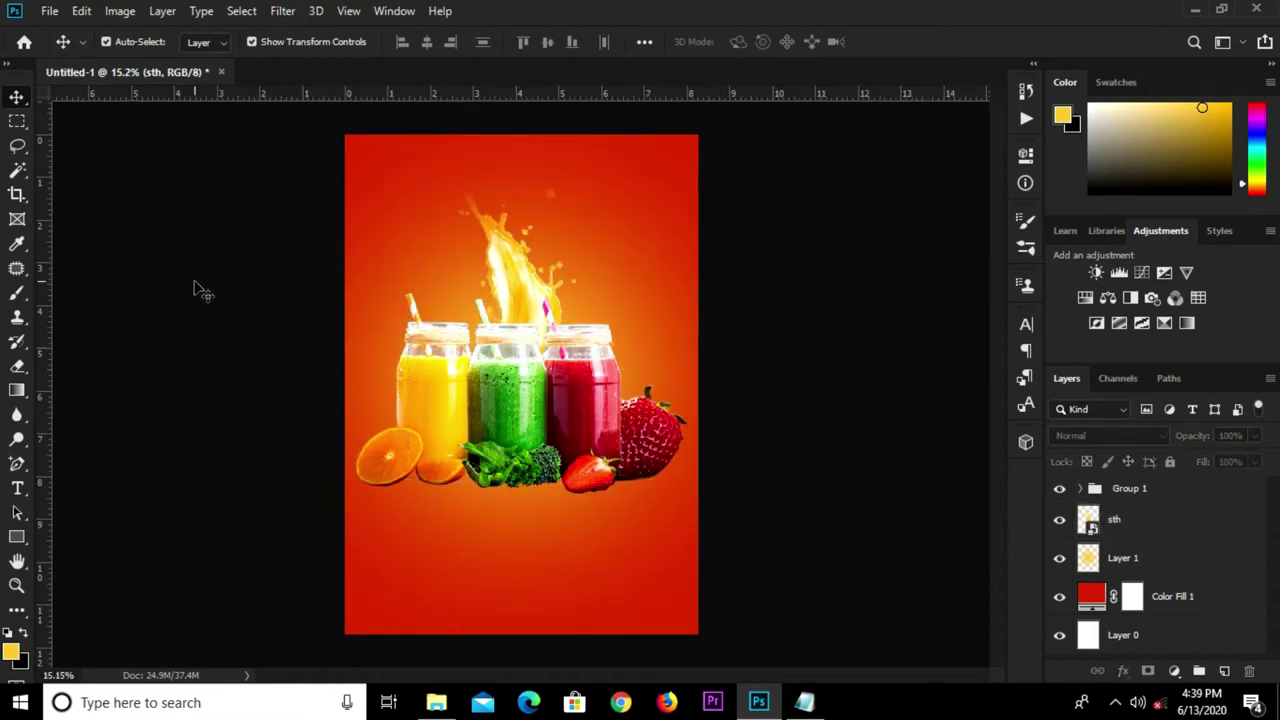
Copy the word 'Smoothies' from the Notepad notes and go back to Photoshop
{"action": "left_click", "coordinate": [800, 704]}
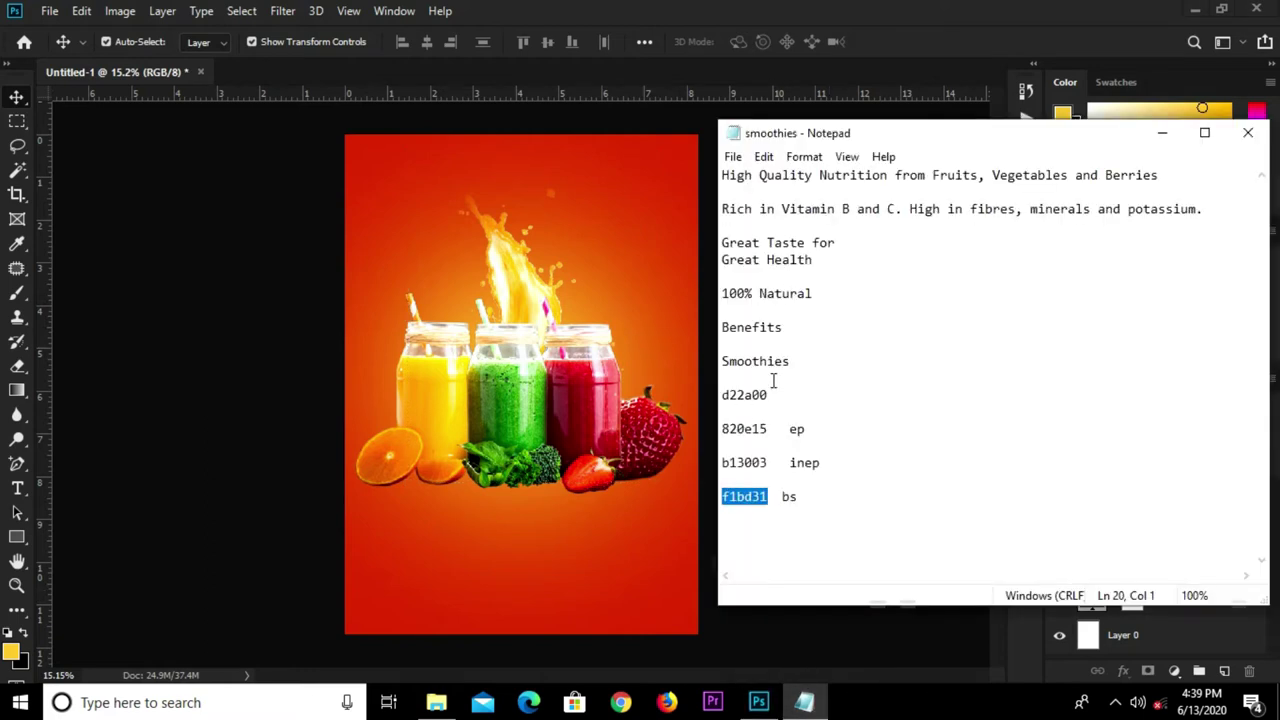
{"action": "left_click_drag", "start_coordinate": [792, 368], "coordinate": [724, 362]}
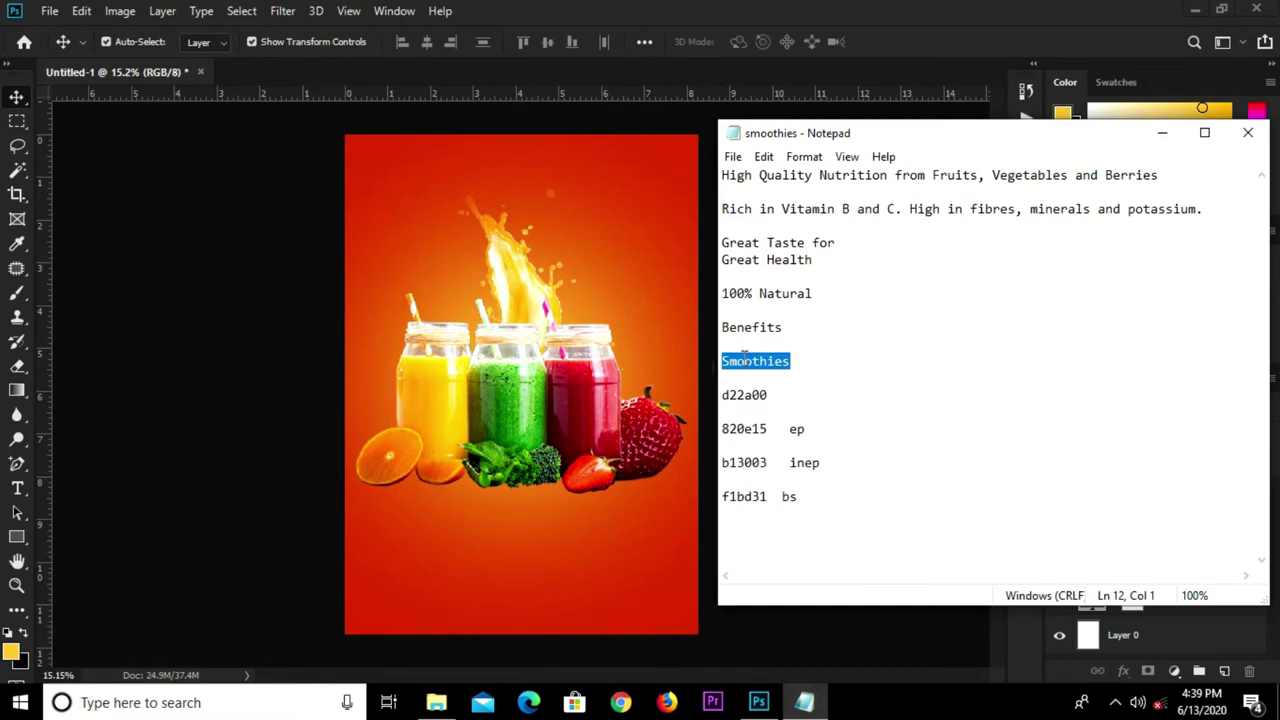
{"action": "right_click", "coordinate": [744, 360]}
{"action": "left_click", "coordinate": [788, 419]}
{"action": "left_click", "coordinate": [411, 181]}
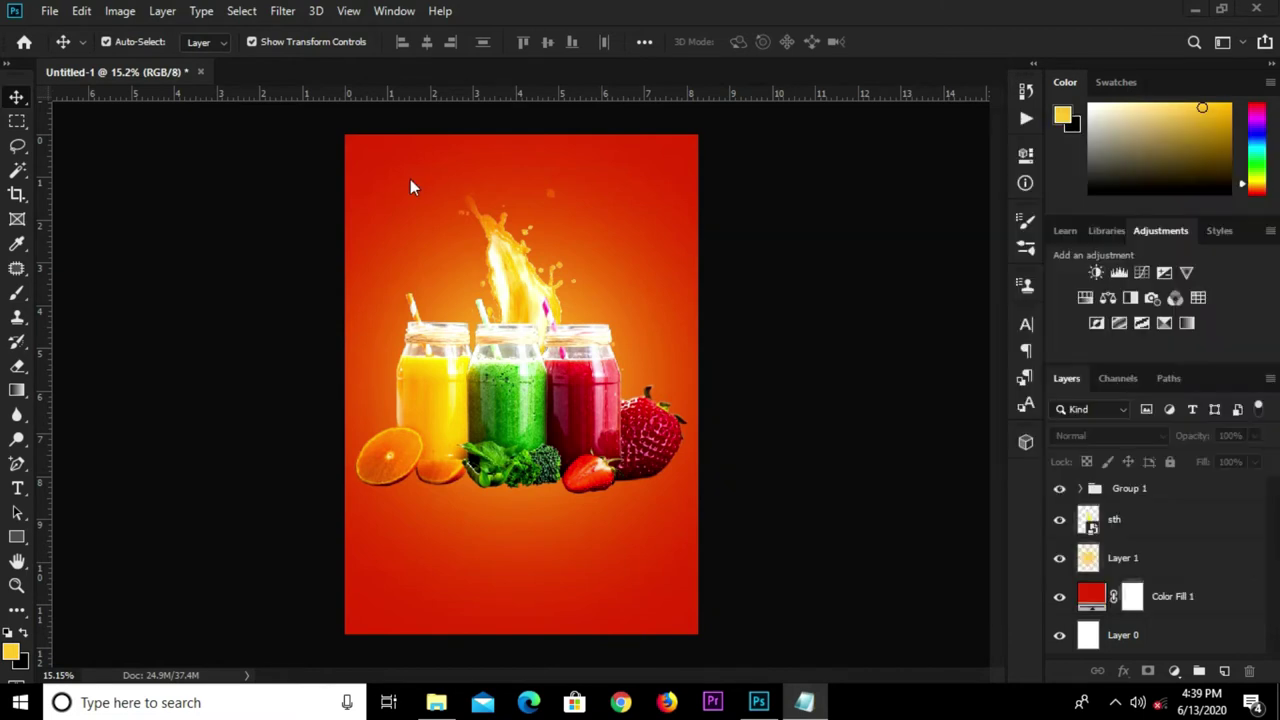
Set the Type tool colour to white ffffff
{"action": "left_click", "coordinate": [17, 487]}
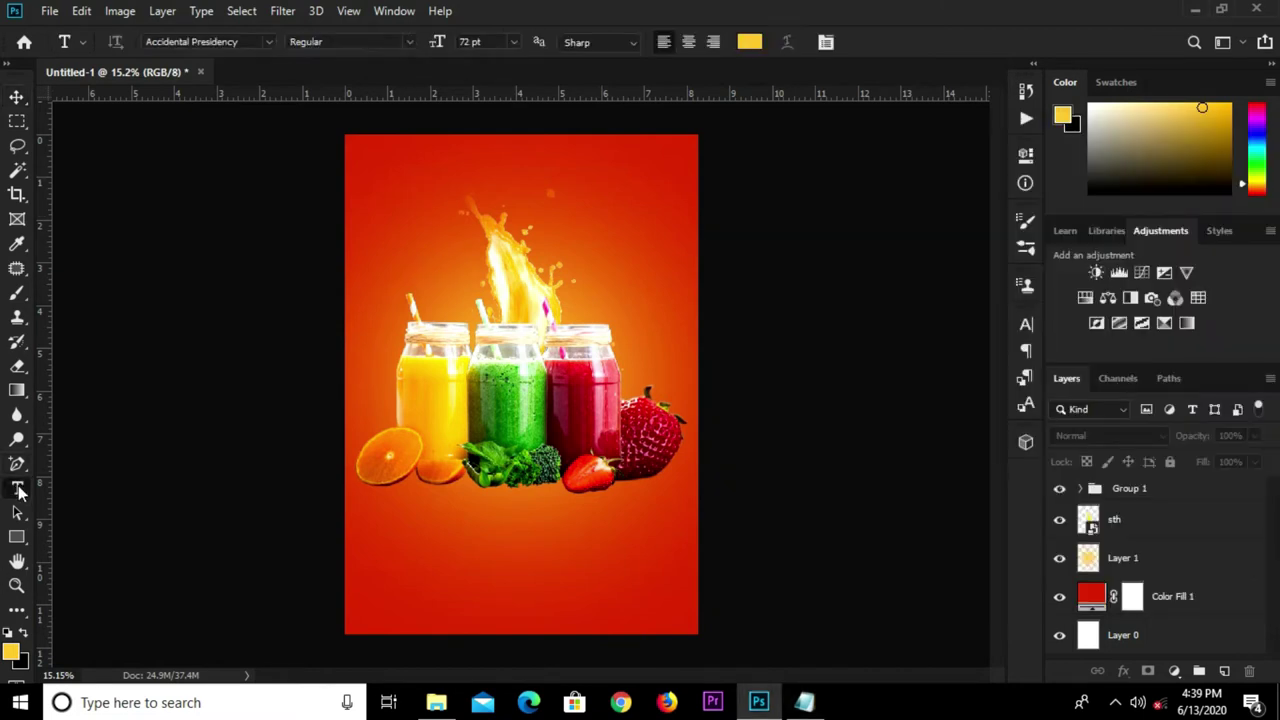
{"action": "left_click", "coordinate": [749, 42]}
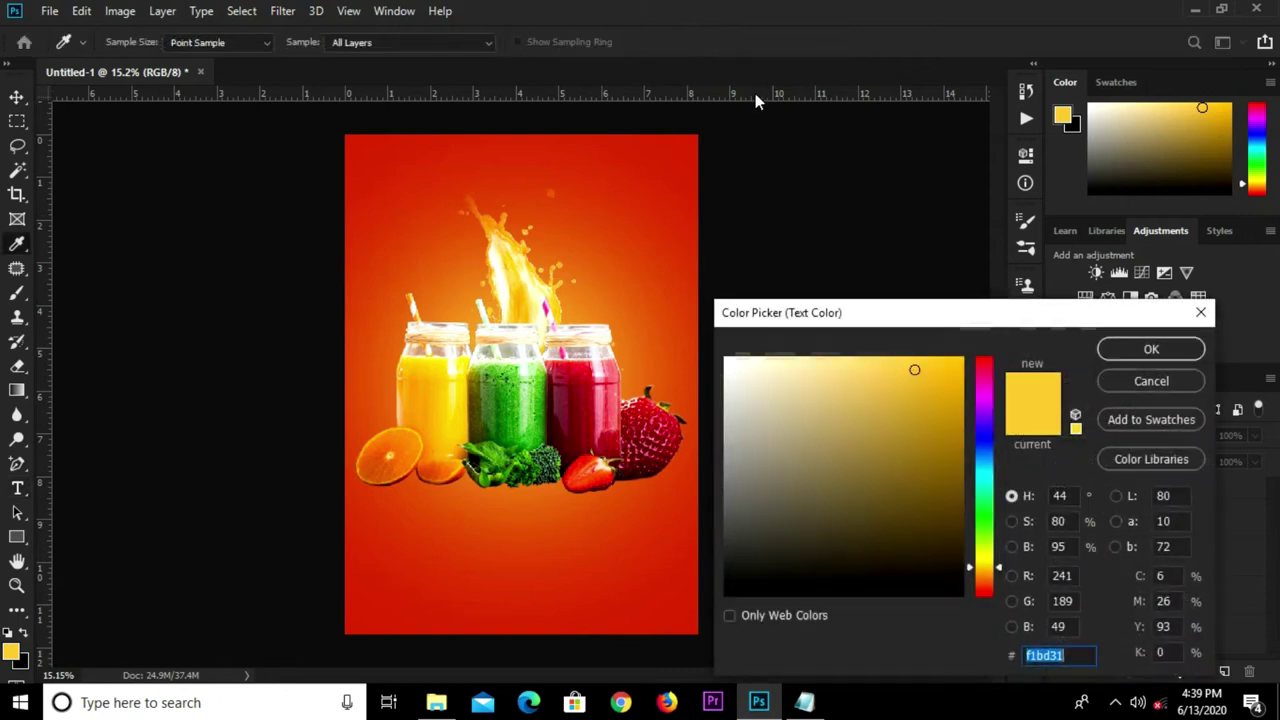
{"action": "type", "text": "ffffff"}
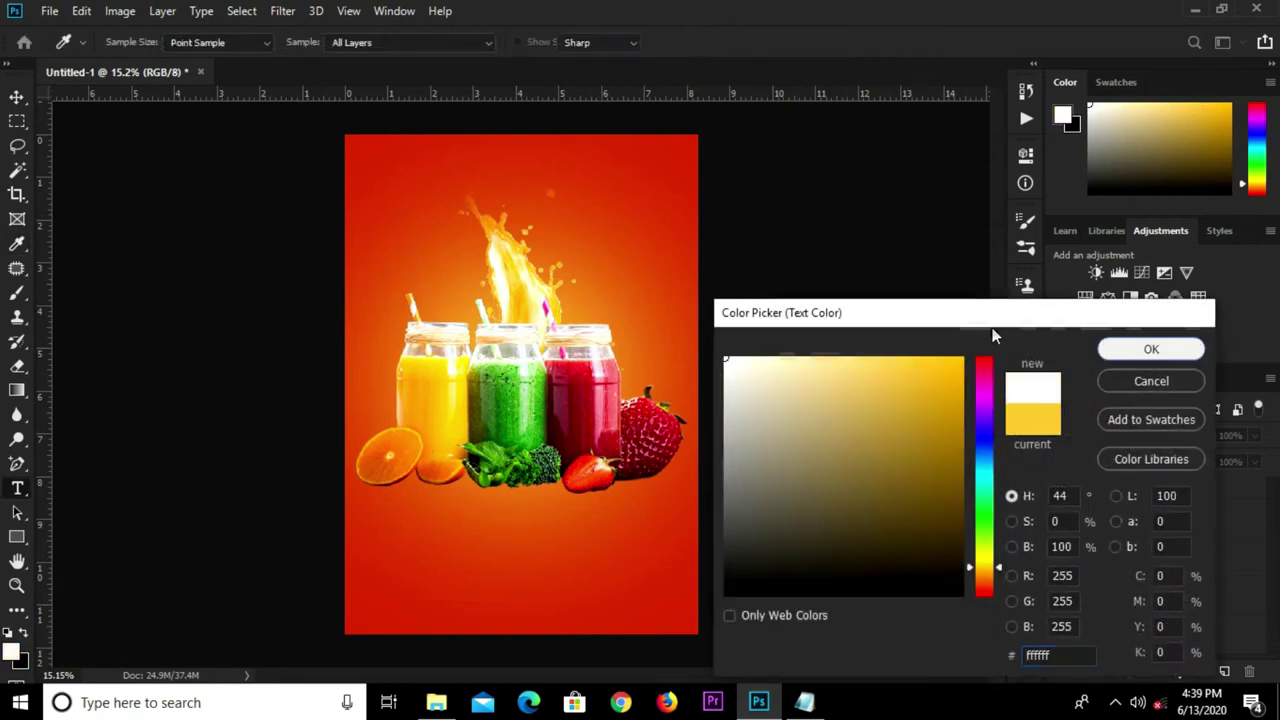
{"action": "left_click", "coordinate": [1120, 349]}
Choose the SmoothiesPERSONALUSEONLY font and start a text layer near the poster top
{"action": "left_click", "coordinate": [1026, 323]}
{"action": "left_click", "coordinate": [887, 348]}
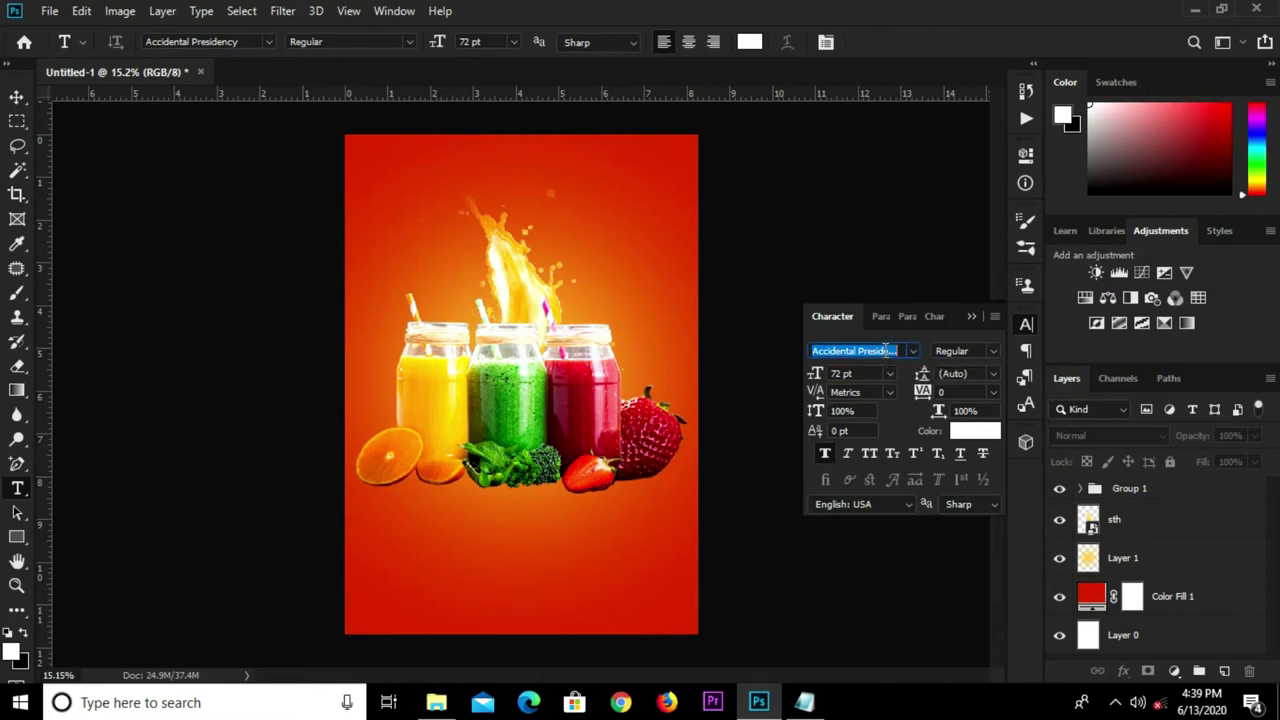
{"action": "left_click", "coordinate": [886, 350]}
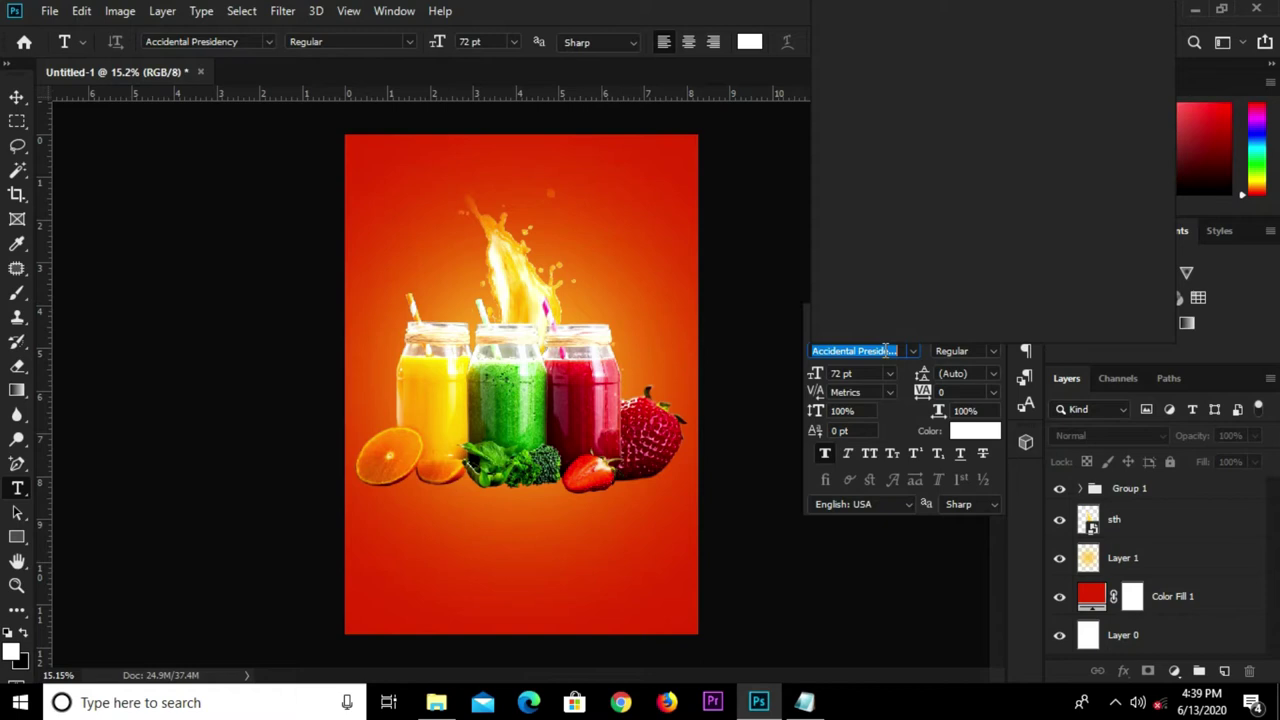
{"action": "type", "text": "sm"}
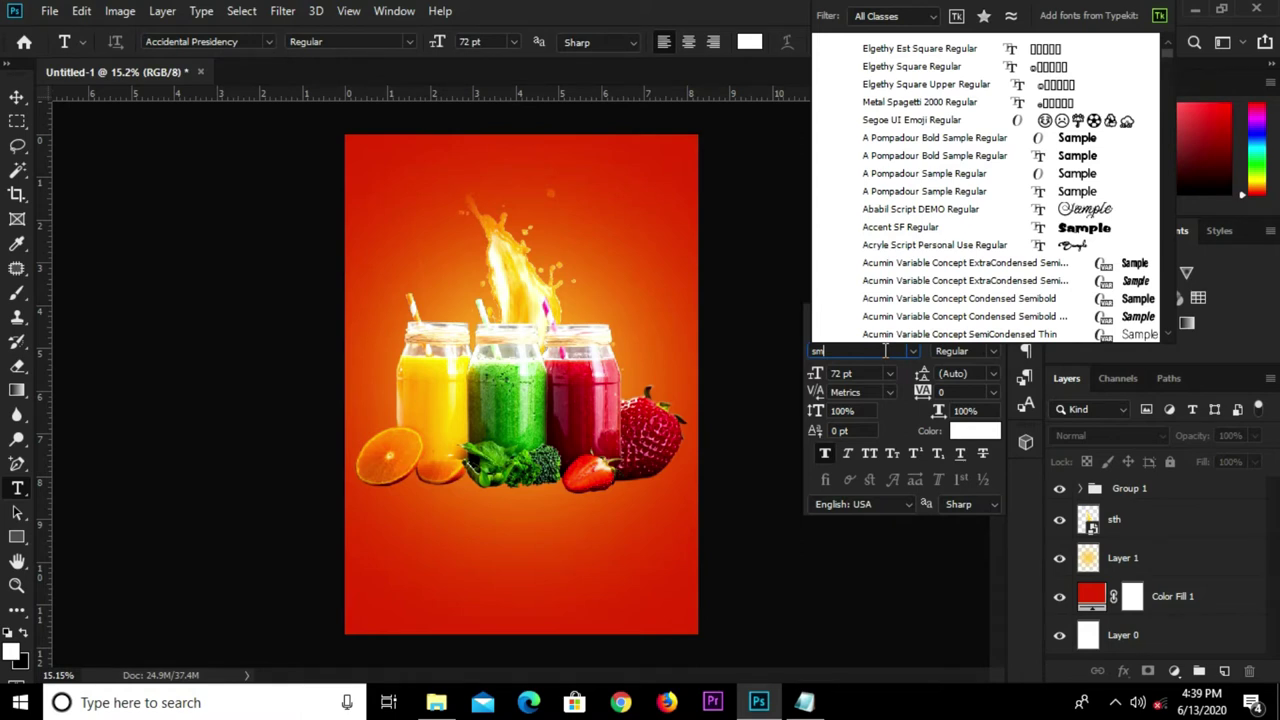
{"action": "type", "text": "oothiesPERSO..."}
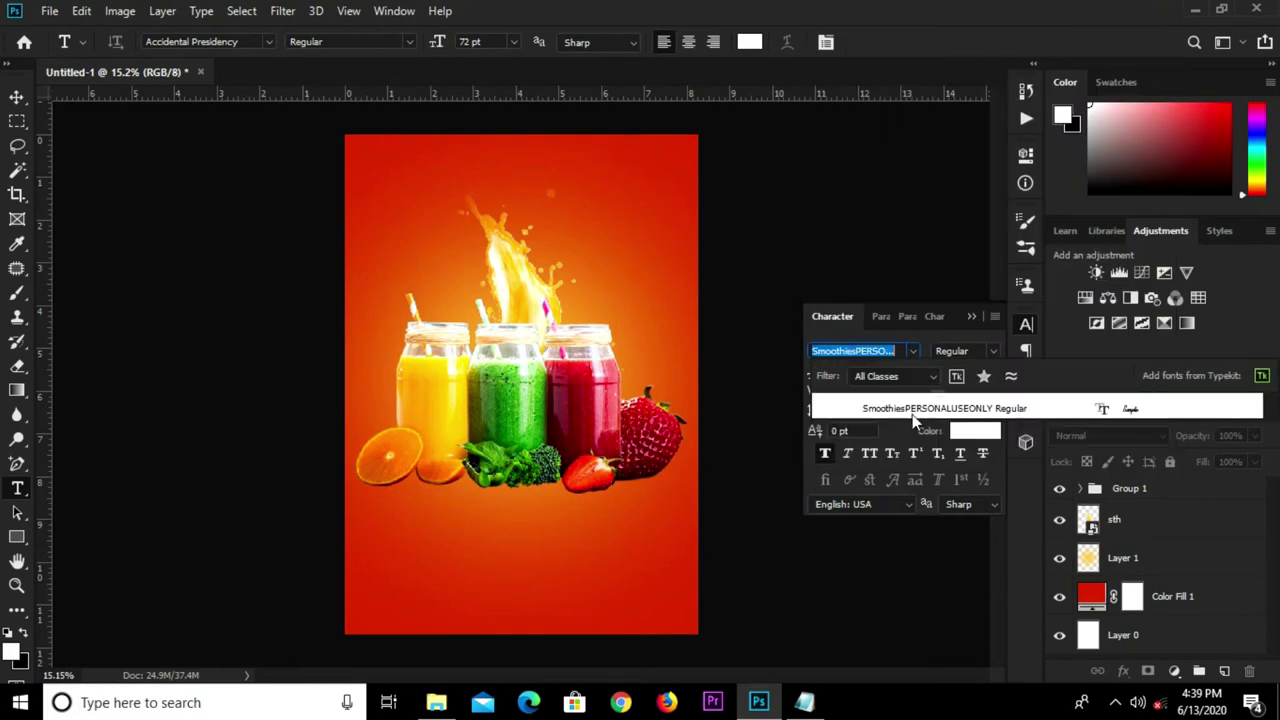
{"action": "left_click", "coordinate": [913, 410]}
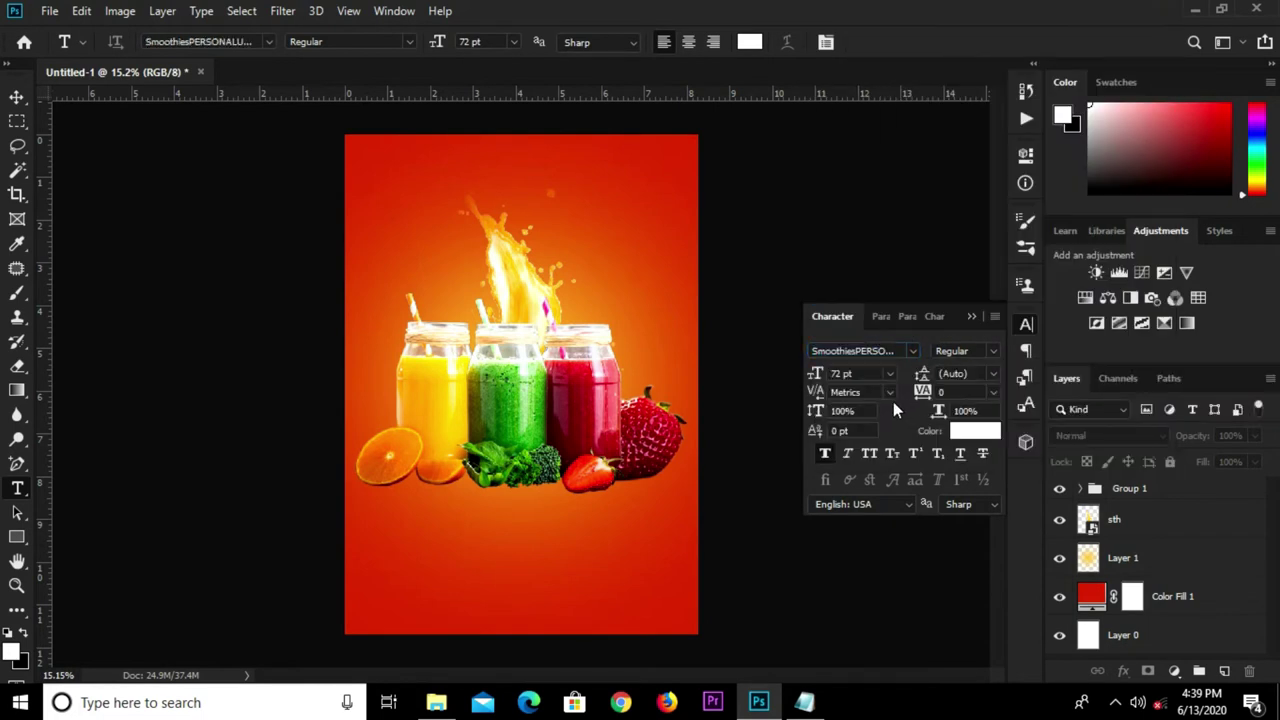
{"action": "left_click", "coordinate": [465, 191]}
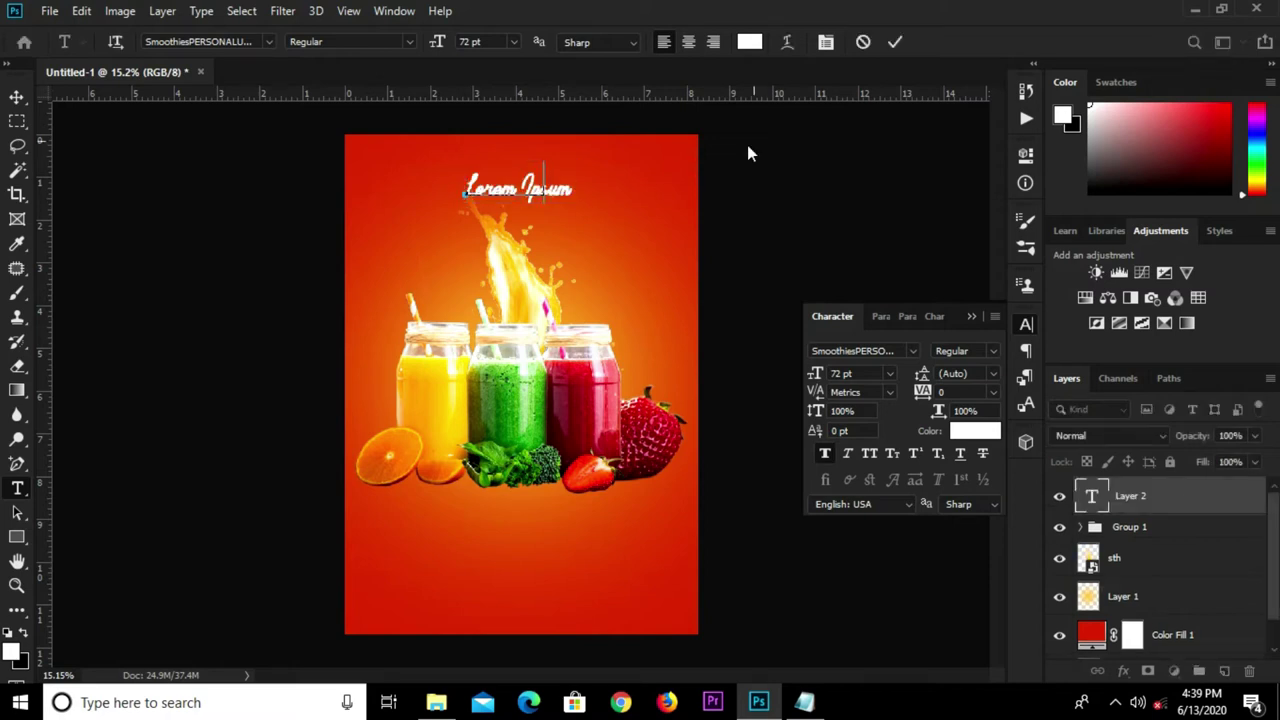
Type 'Smoothies' and scale the title up about threefold onto the poster
{"action": "type", "text": "Smoothies"}
{"action": "left_click", "coordinate": [893, 43]}
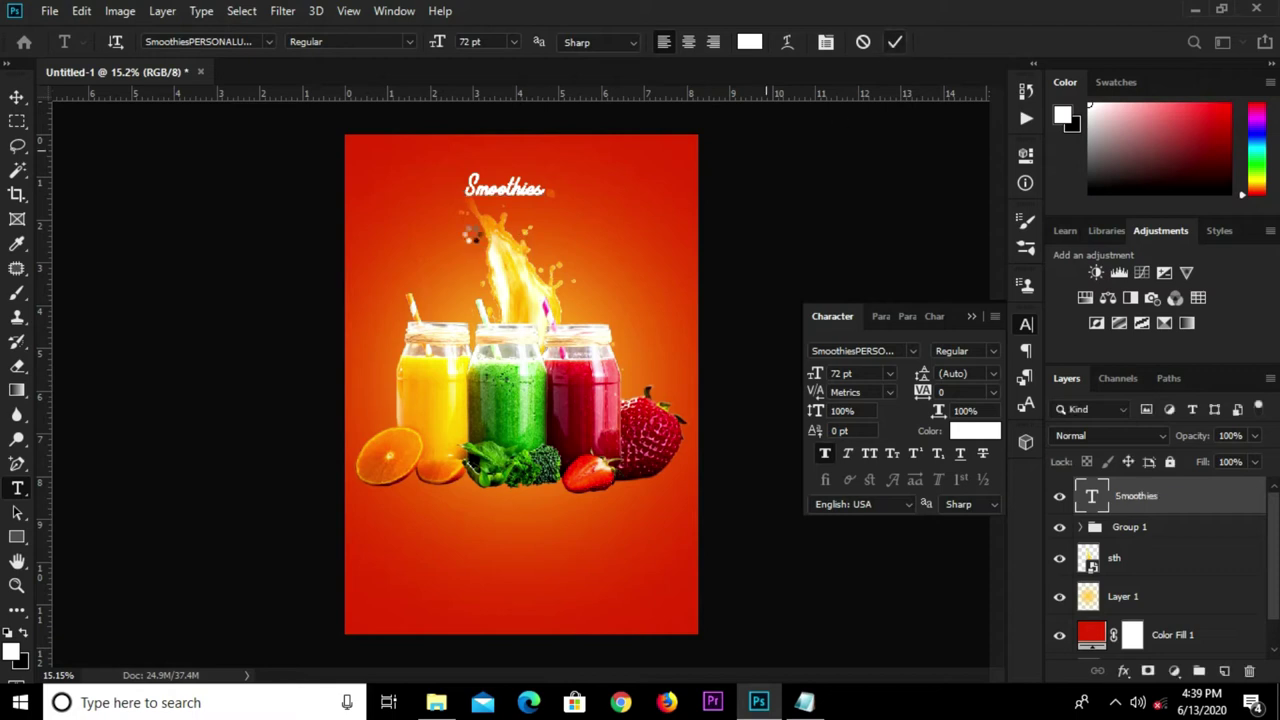
{"action": "key", "text": "v"}
{"action": "key", "text": "ctrl+t"}
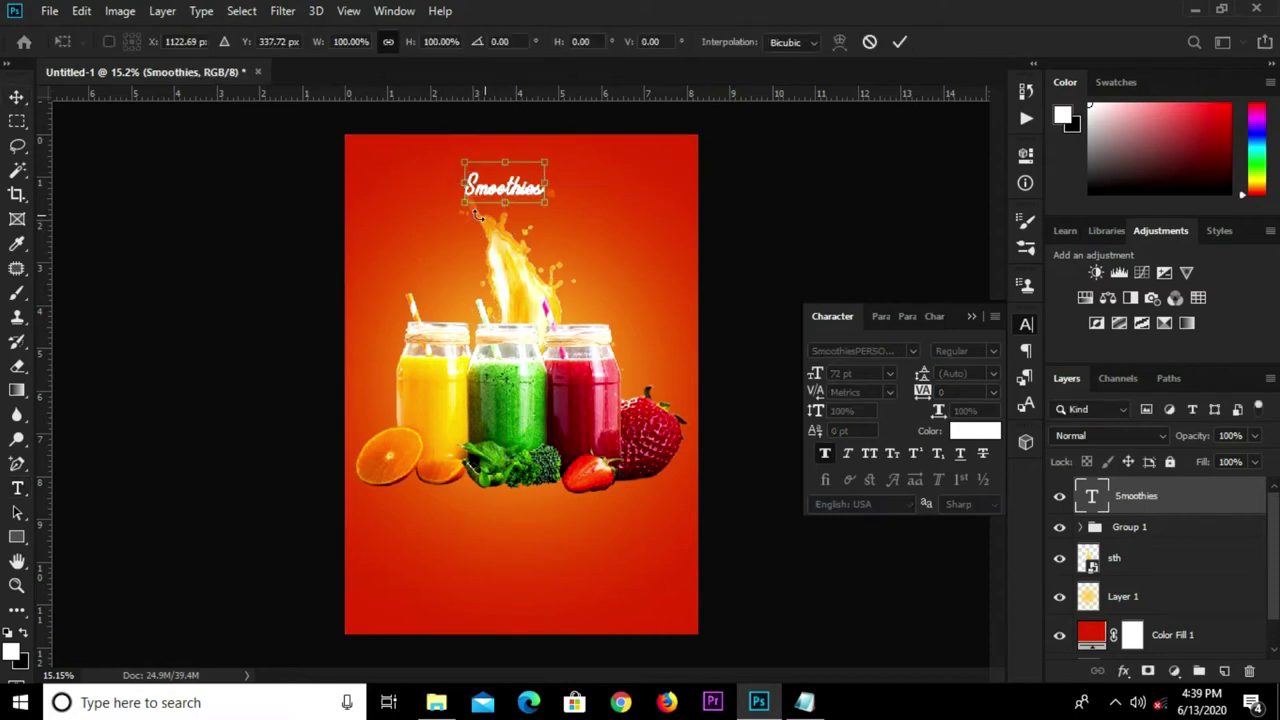
{"action": "left_click_drag", "start_coordinate": [474, 203], "coordinate": [323, 366]}
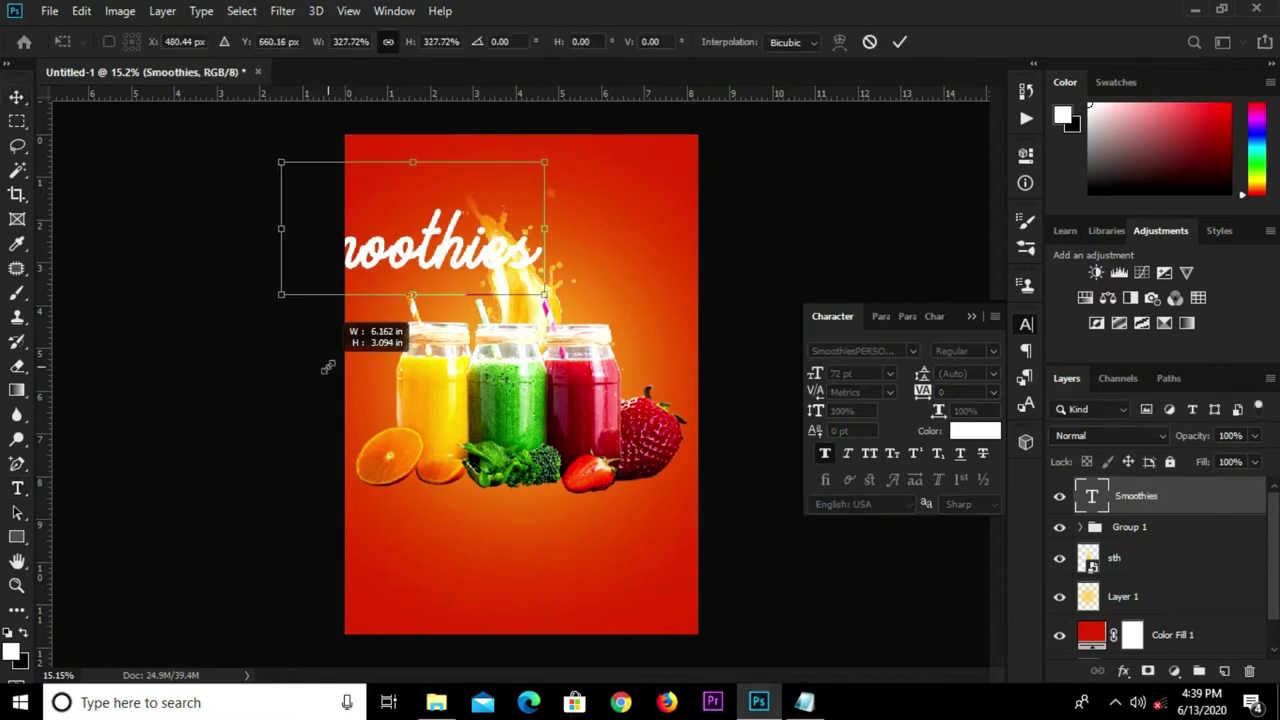
{"action": "left_click_drag", "start_coordinate": [434, 242], "coordinate": [528, 254]}
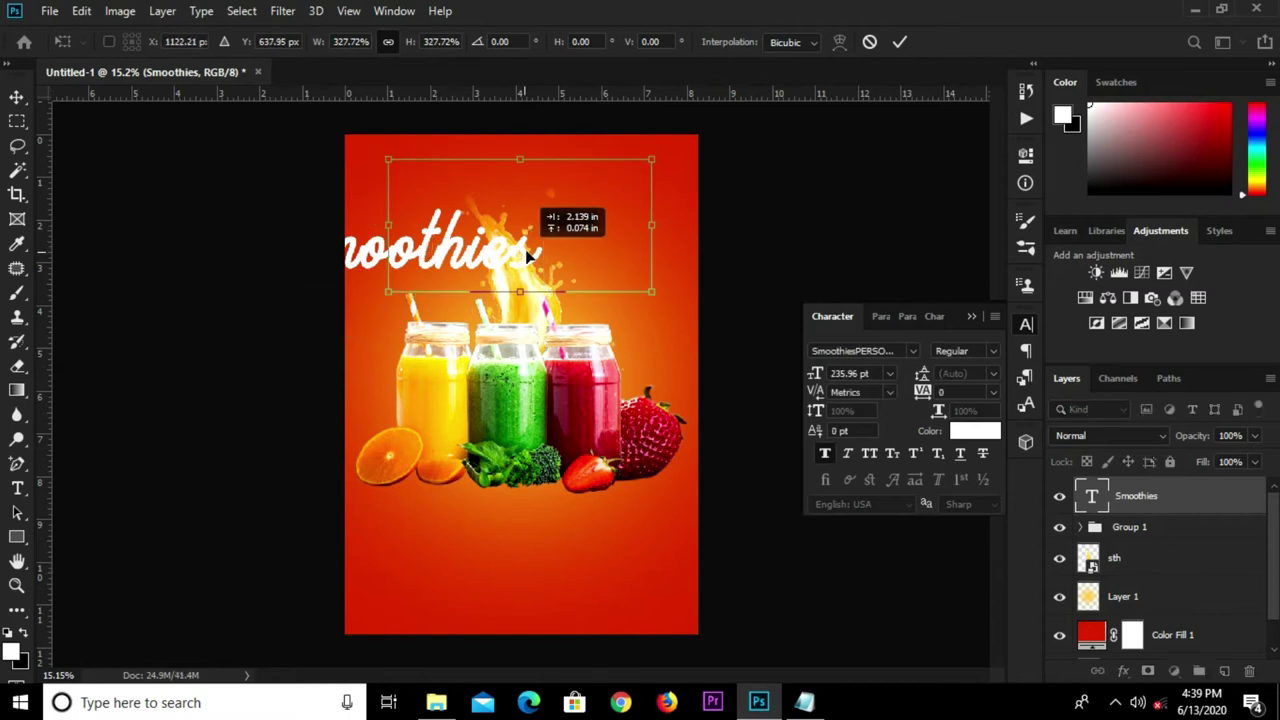
{"action": "left_click", "coordinate": [899, 41]}
Shrink the title to about 89%, reposition it, and centre it horizontally
{"action": "left_click_drag", "start_coordinate": [540, 263], "coordinate": [545, 245]}
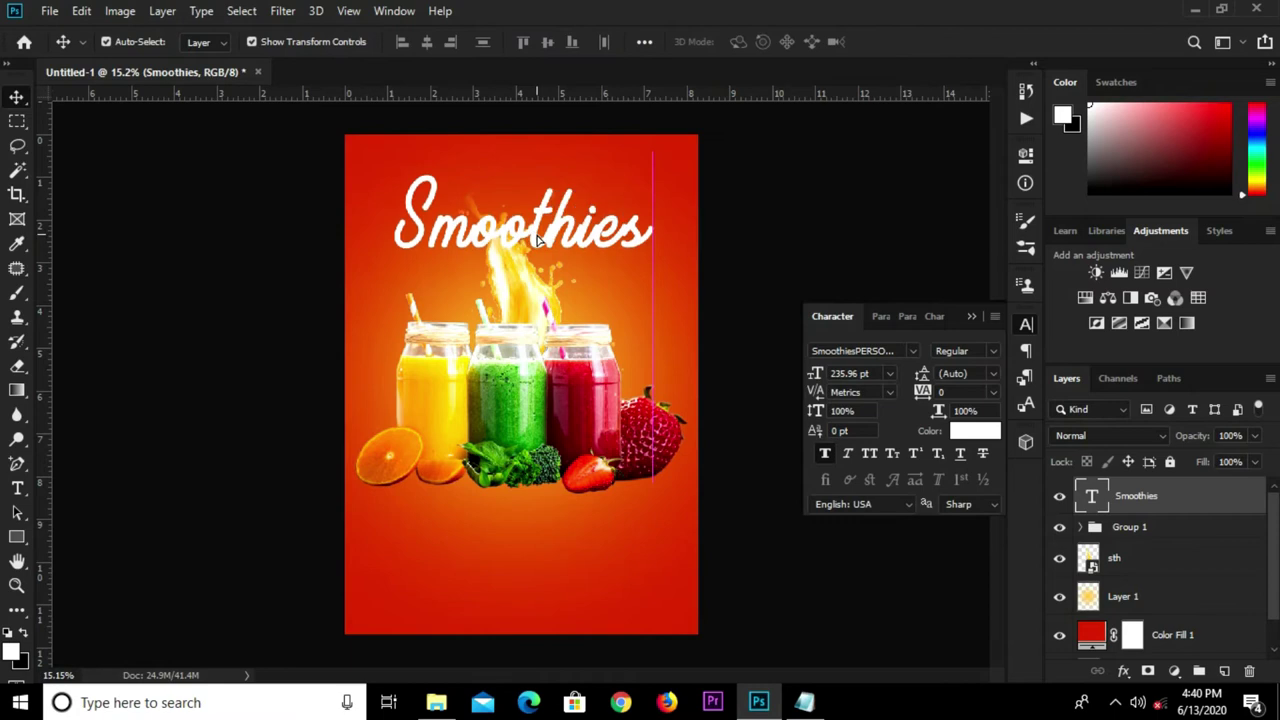
{"action": "key", "text": "ctrl+t"}
{"action": "left_click_drag", "start_coordinate": [656, 141], "coordinate": [622, 197]}
{"action": "key", "text": "Return"}
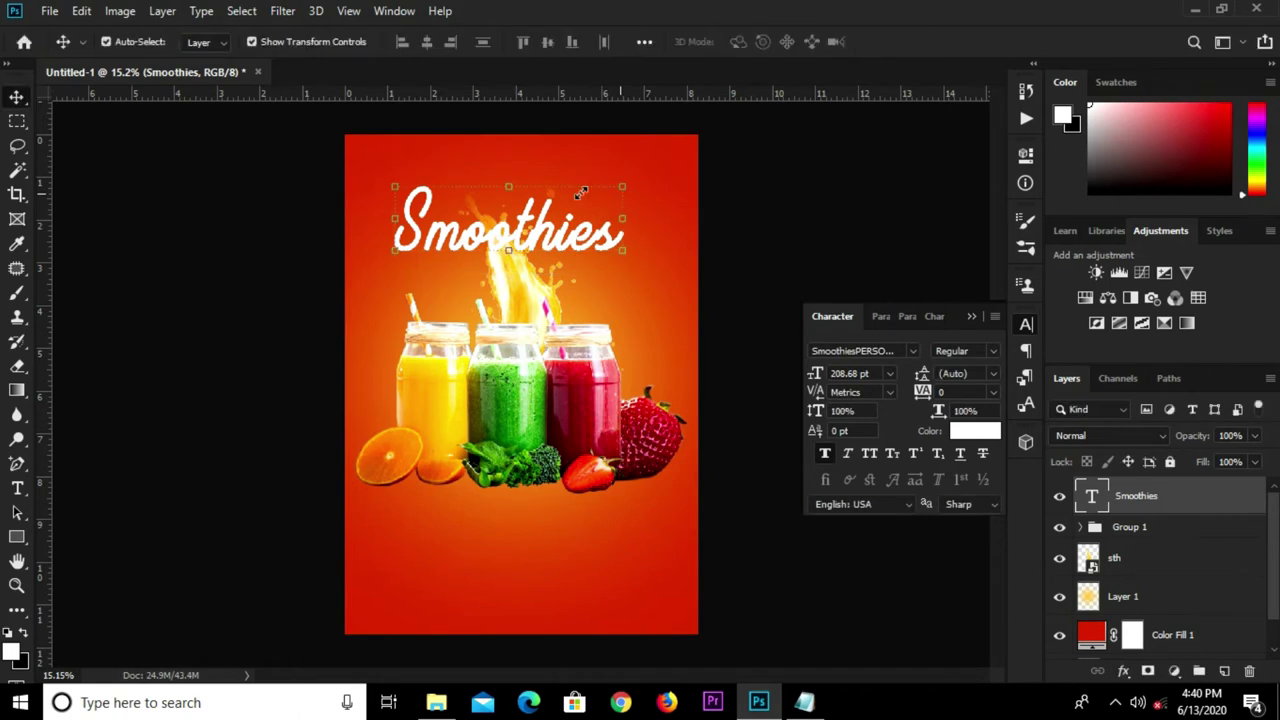
{"action": "left_click_drag", "start_coordinate": [542, 221], "coordinate": [560, 249]}
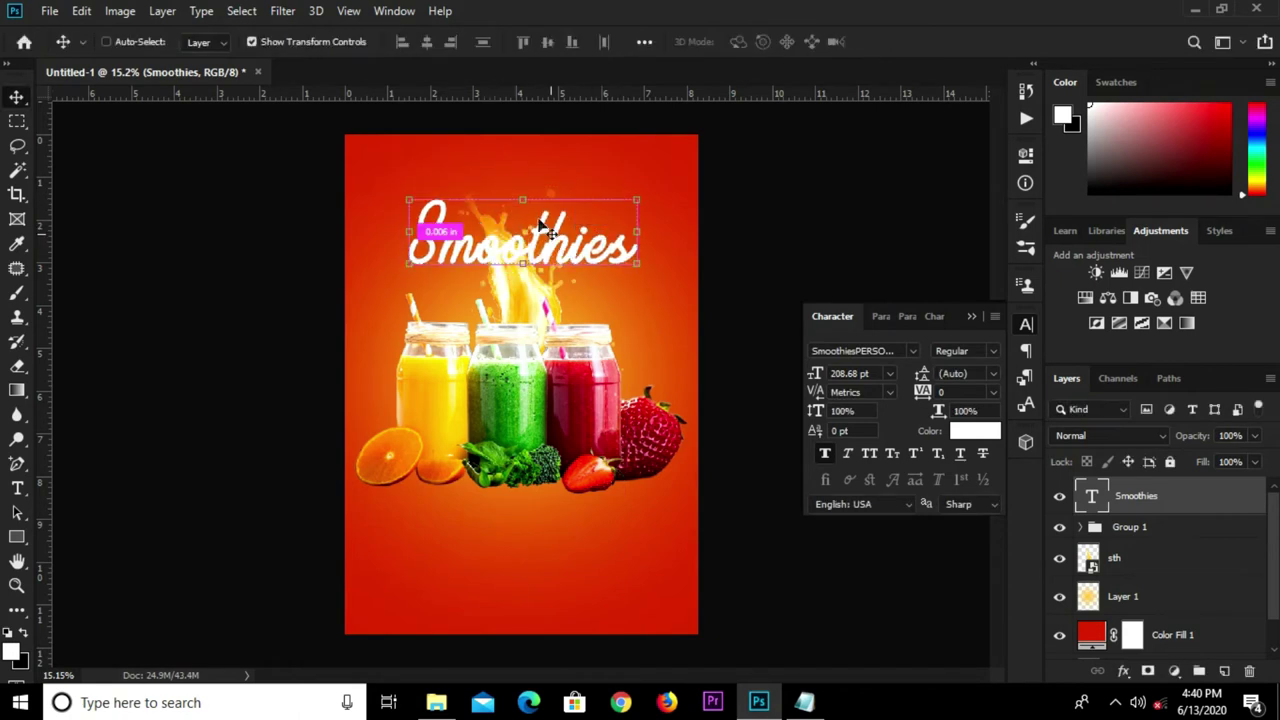
{"action": "key", "text": "ctrl+a"}
{"action": "left_click", "coordinate": [432, 44]}
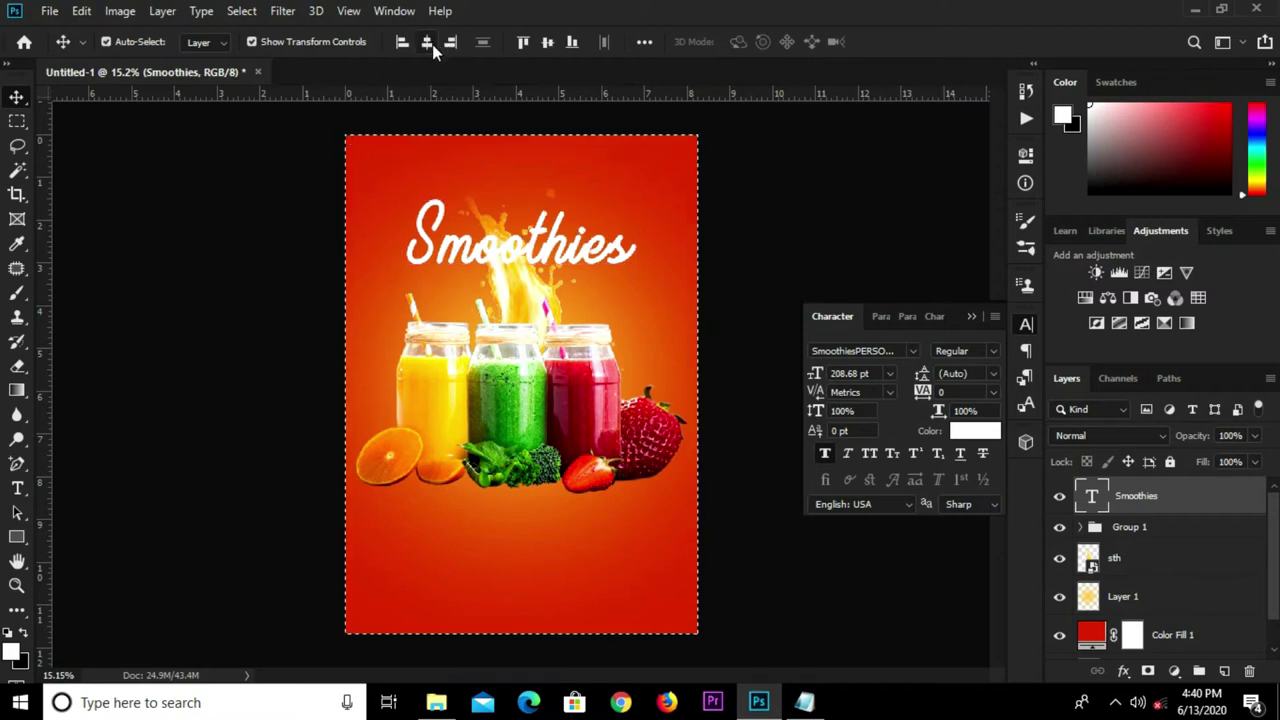
{"action": "key", "text": "ctrl+d"}
{"action": "left_click", "coordinate": [1248, 478], "text": "ctrl"}
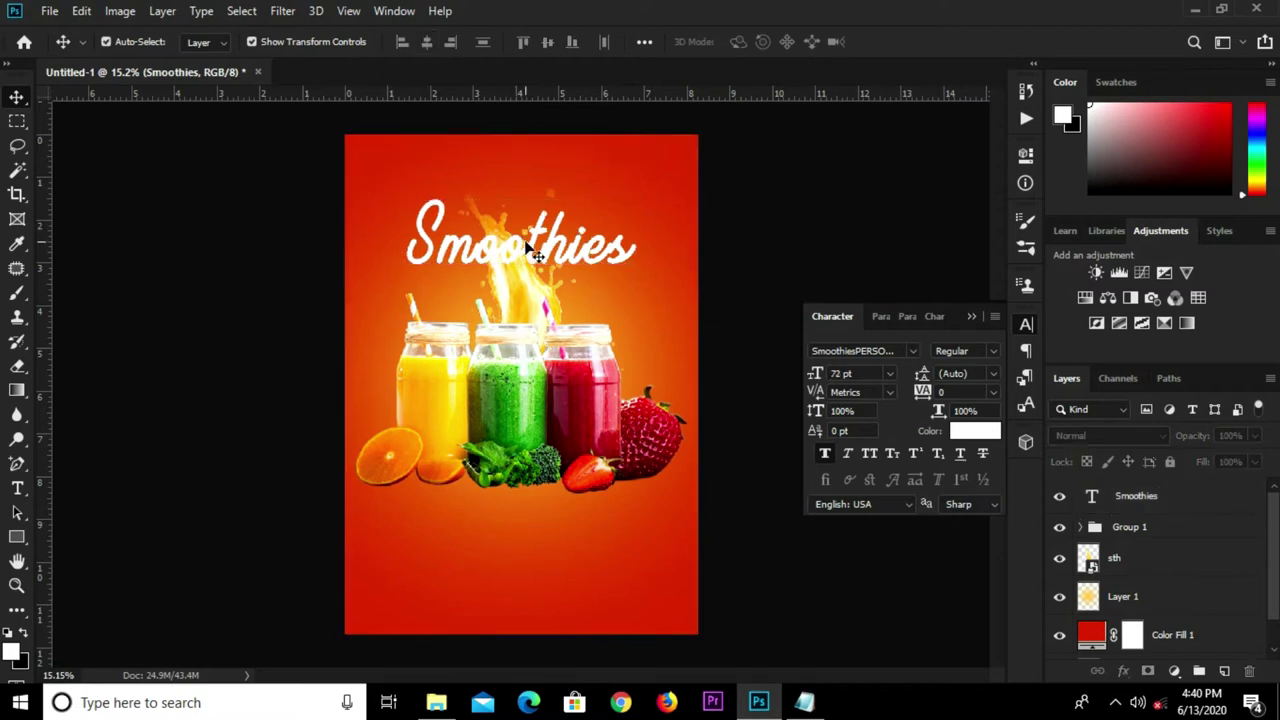
Convert the Smoothies text layer to a smart object
{"action": "right_click", "coordinate": [1185, 505]}
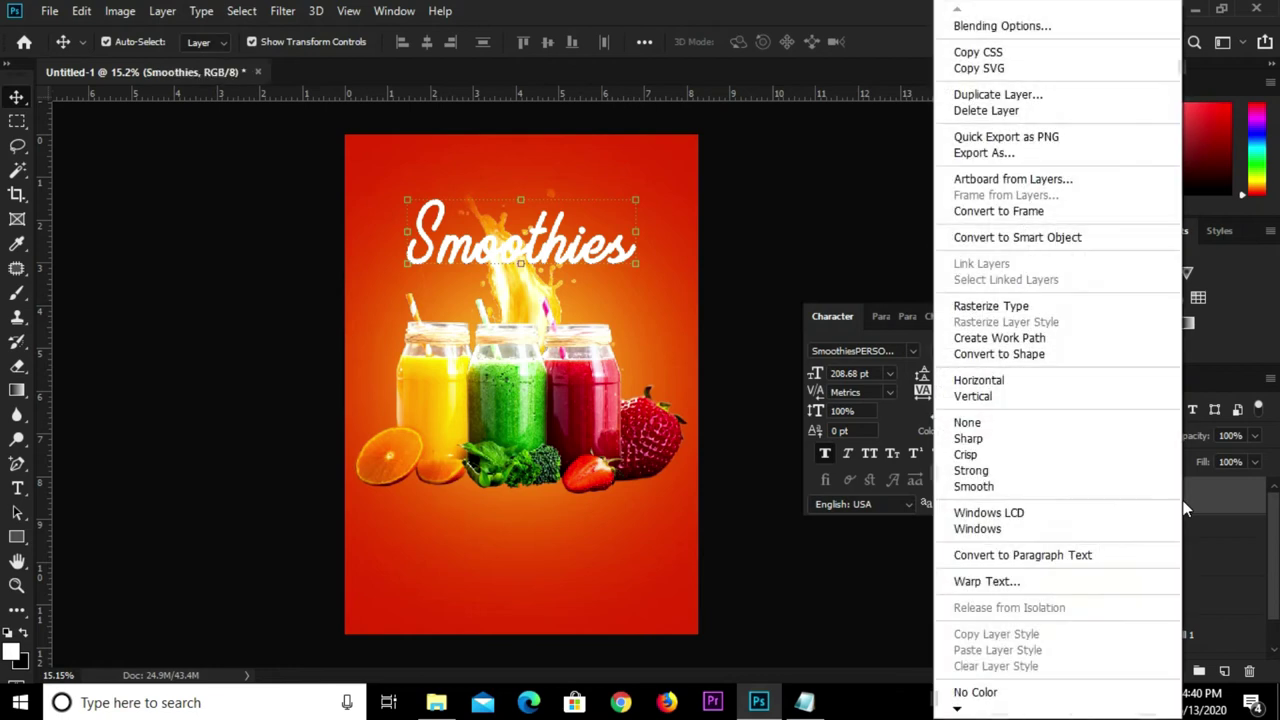
{"action": "left_click", "coordinate": [975, 237]}
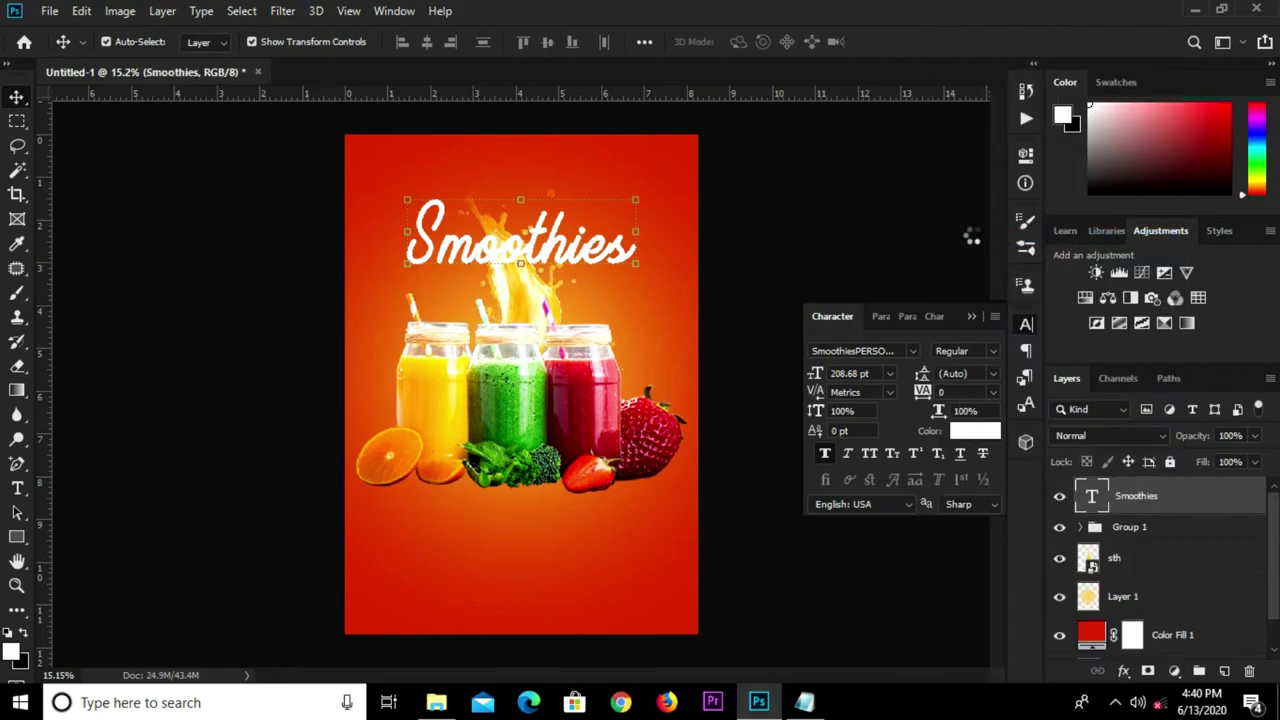
{"action": "left_click", "coordinate": [1156, 498], "text": "ctrl"}
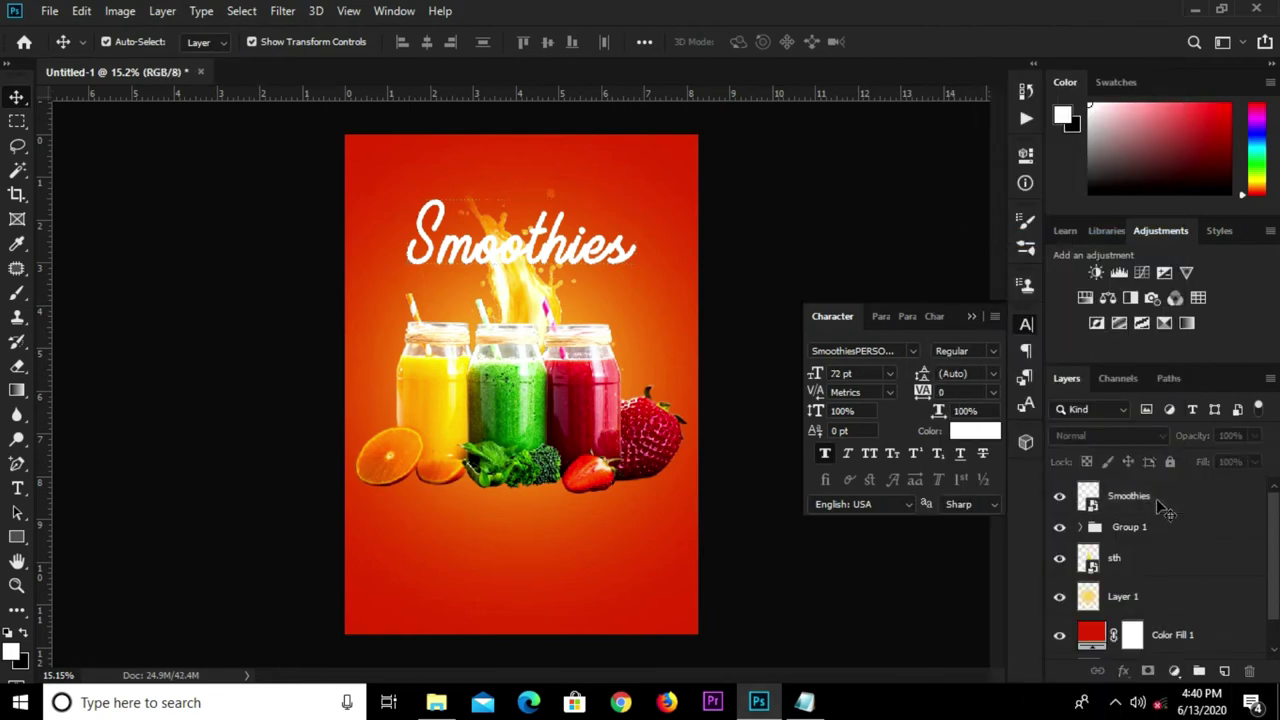
{"action": "left_click", "coordinate": [1149, 498]}
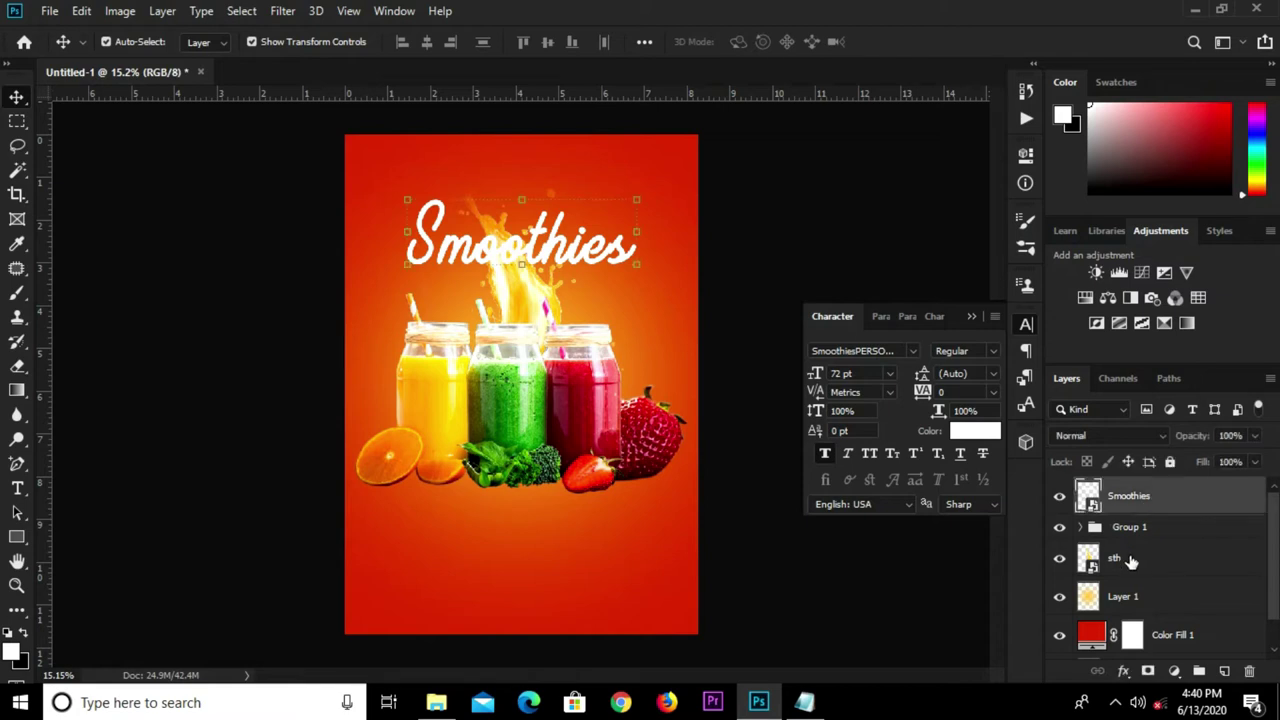
Give the title a 21 px stroke in the poster's red
{"action": "left_click", "coordinate": [1123, 671]}
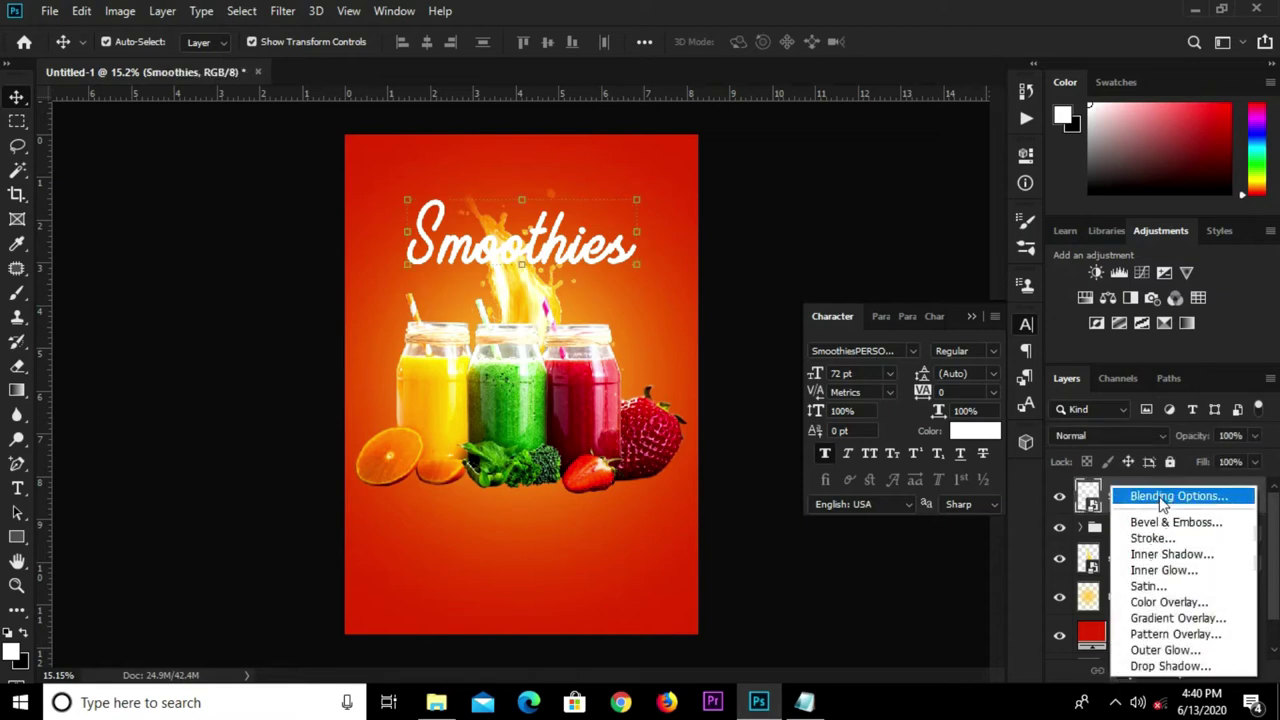
{"action": "left_click", "coordinate": [1159, 496]}
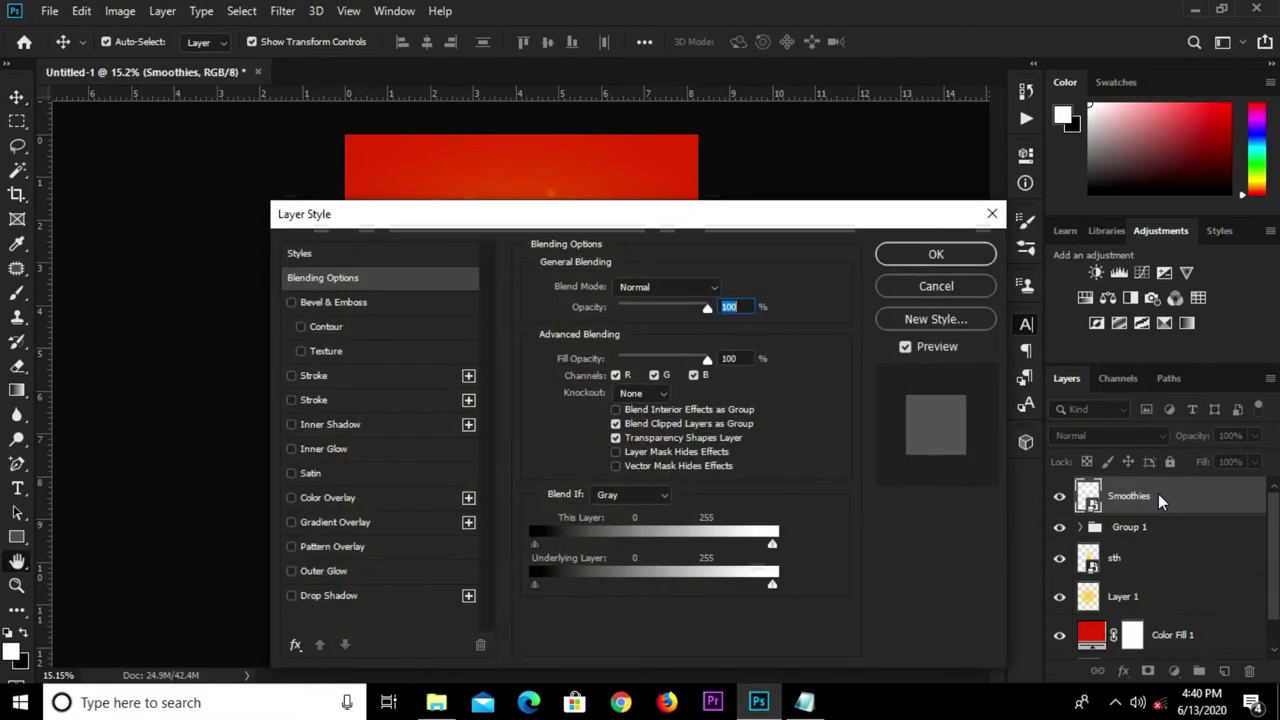
{"action": "left_click_drag", "start_coordinate": [620, 236], "coordinate": [1062, 309]}
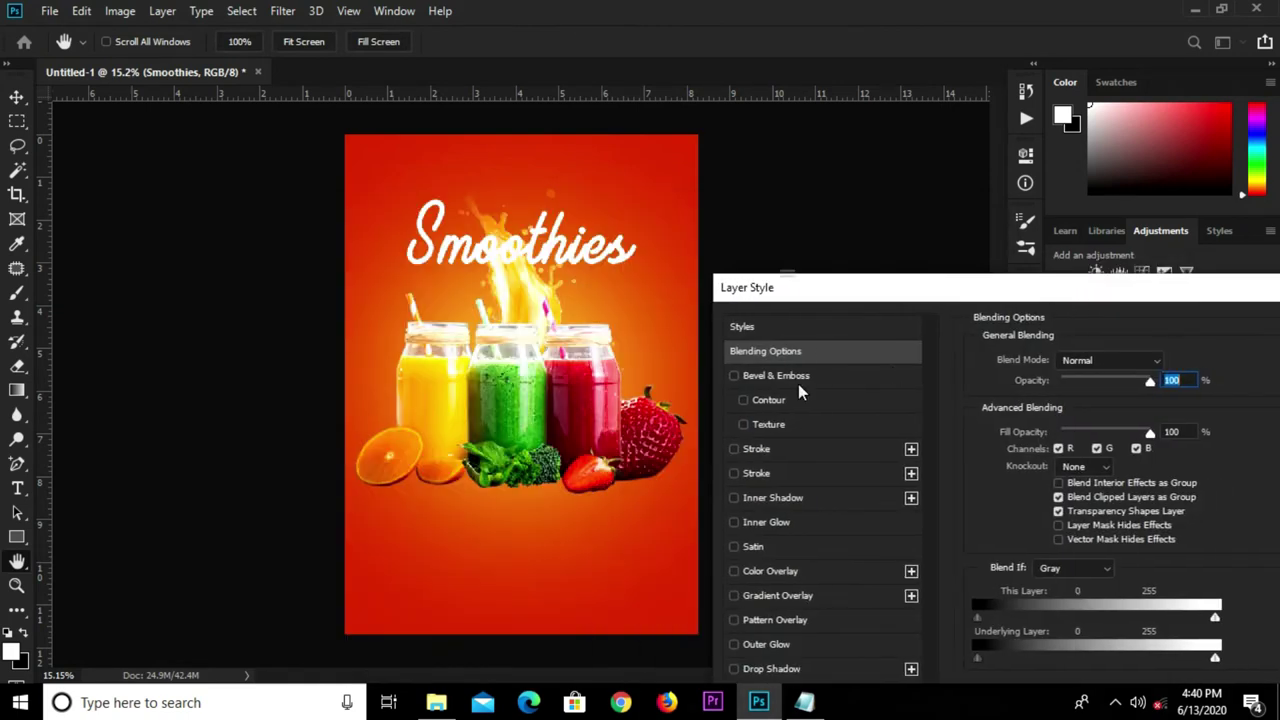
{"action": "left_click", "coordinate": [783, 448]}
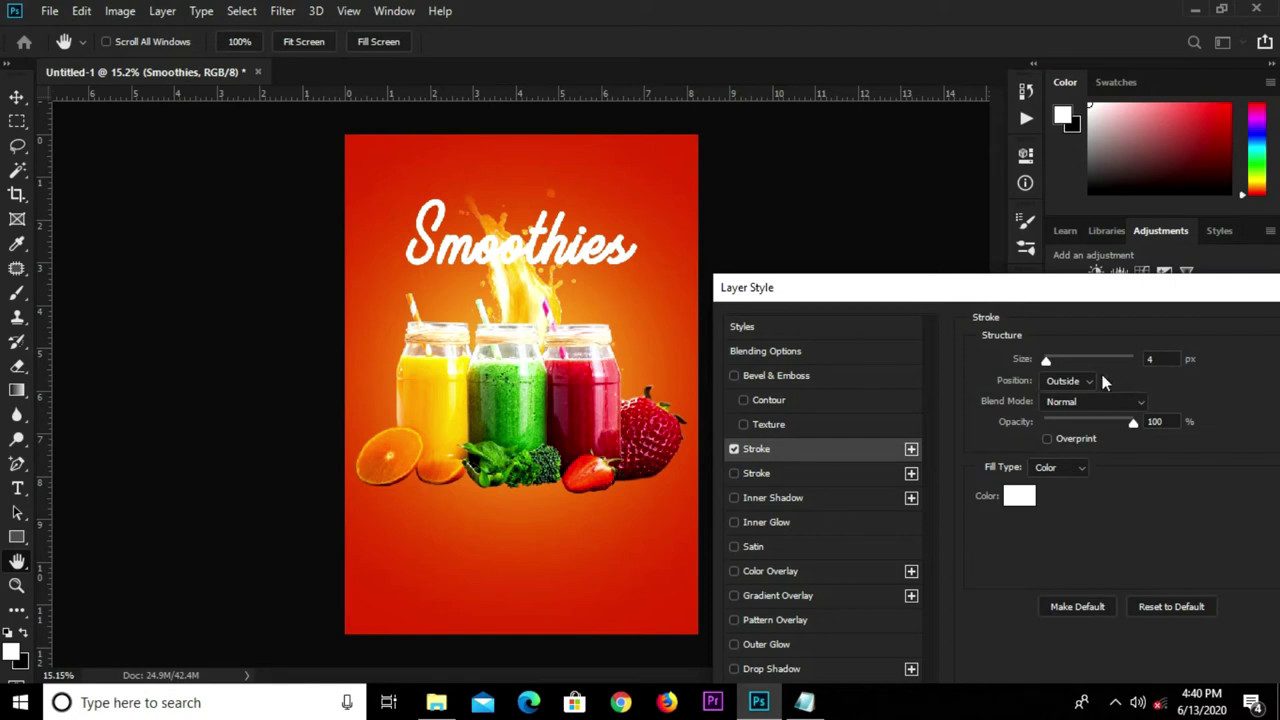
{"action": "type", "text": "21"}
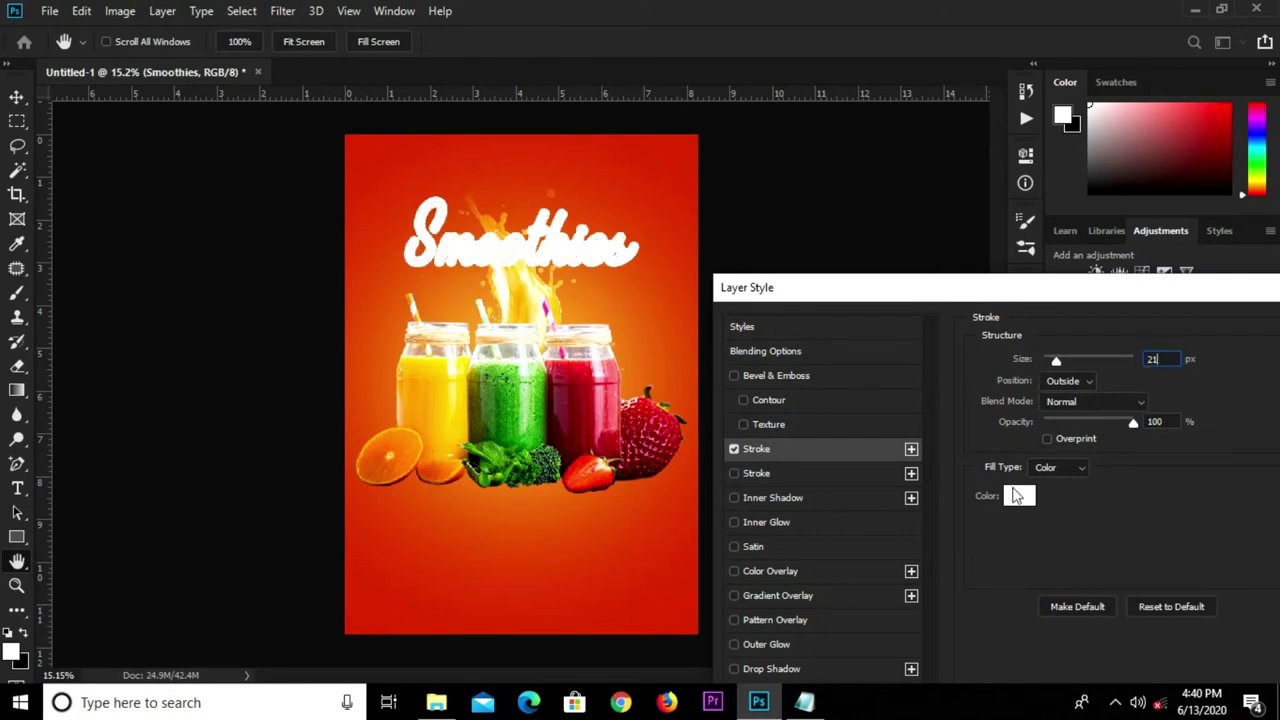
{"action": "left_click", "coordinate": [1017, 495]}
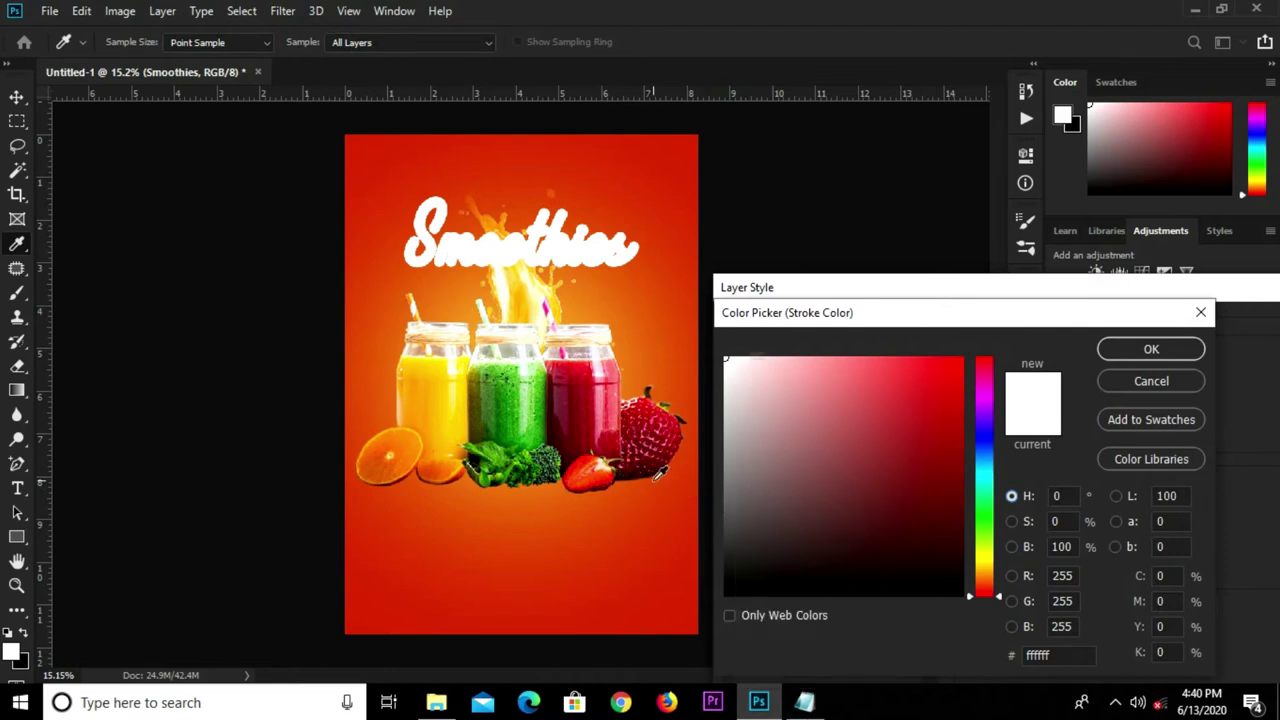
{"action": "left_click", "coordinate": [669, 179]}
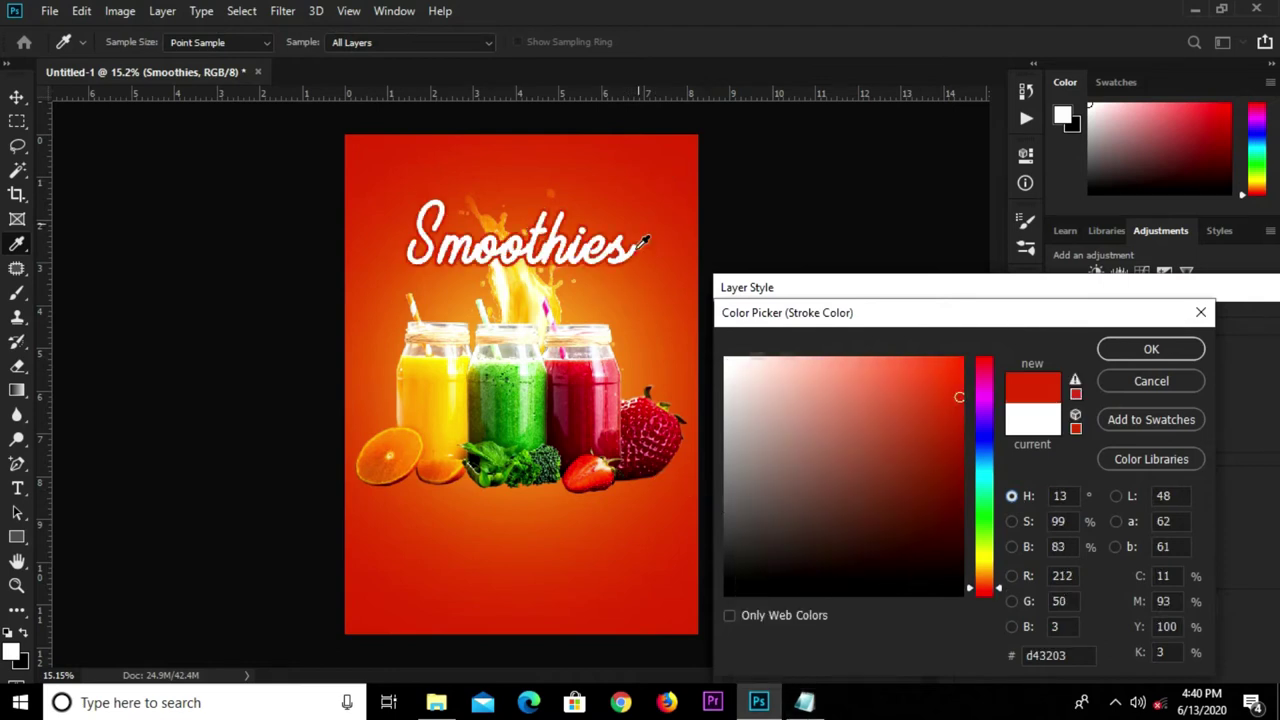
{"action": "left_click", "coordinate": [1151, 349]}
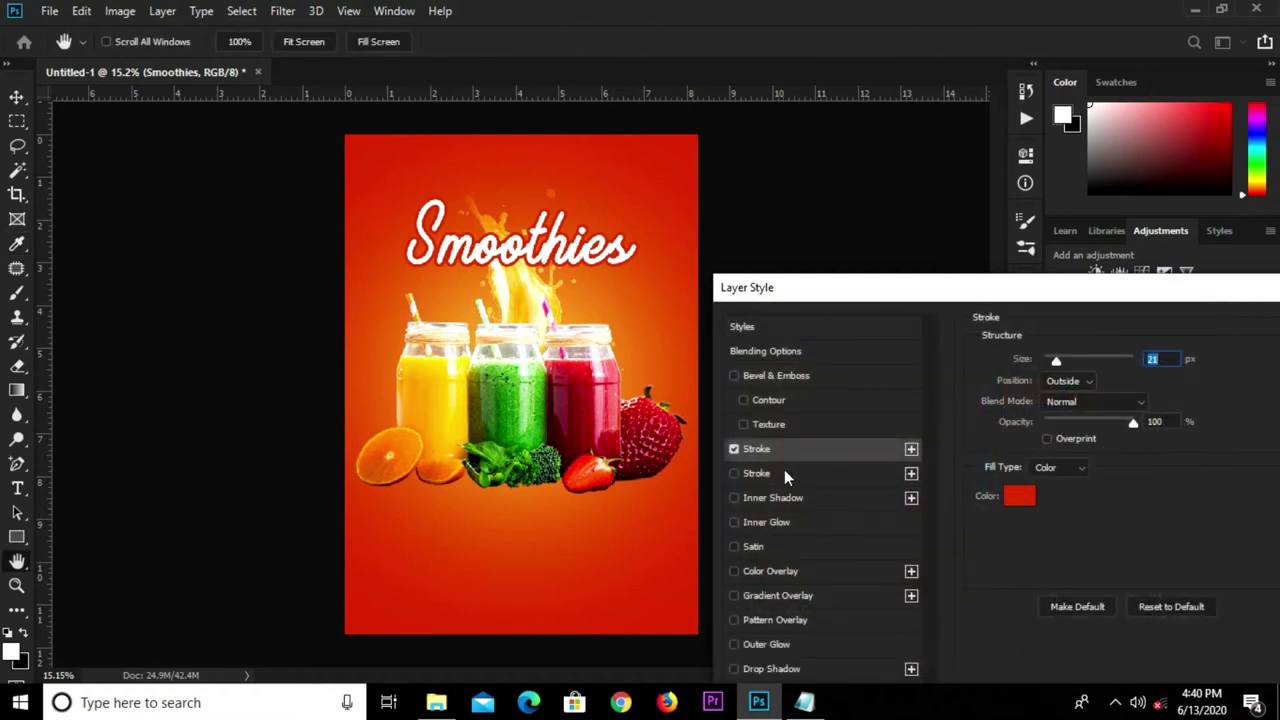
Add a second 30 px white stroke and apply both effects
{"action": "left_click", "coordinate": [784, 471]}
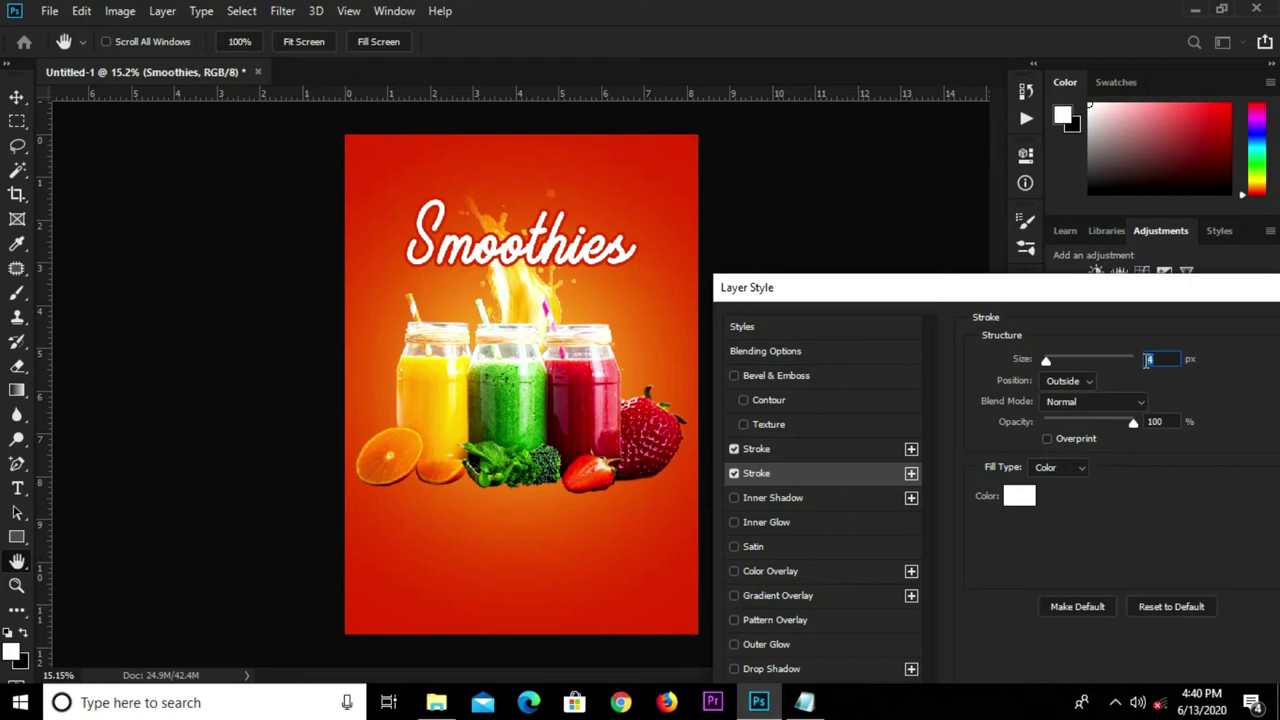
{"action": "type", "text": "27"}
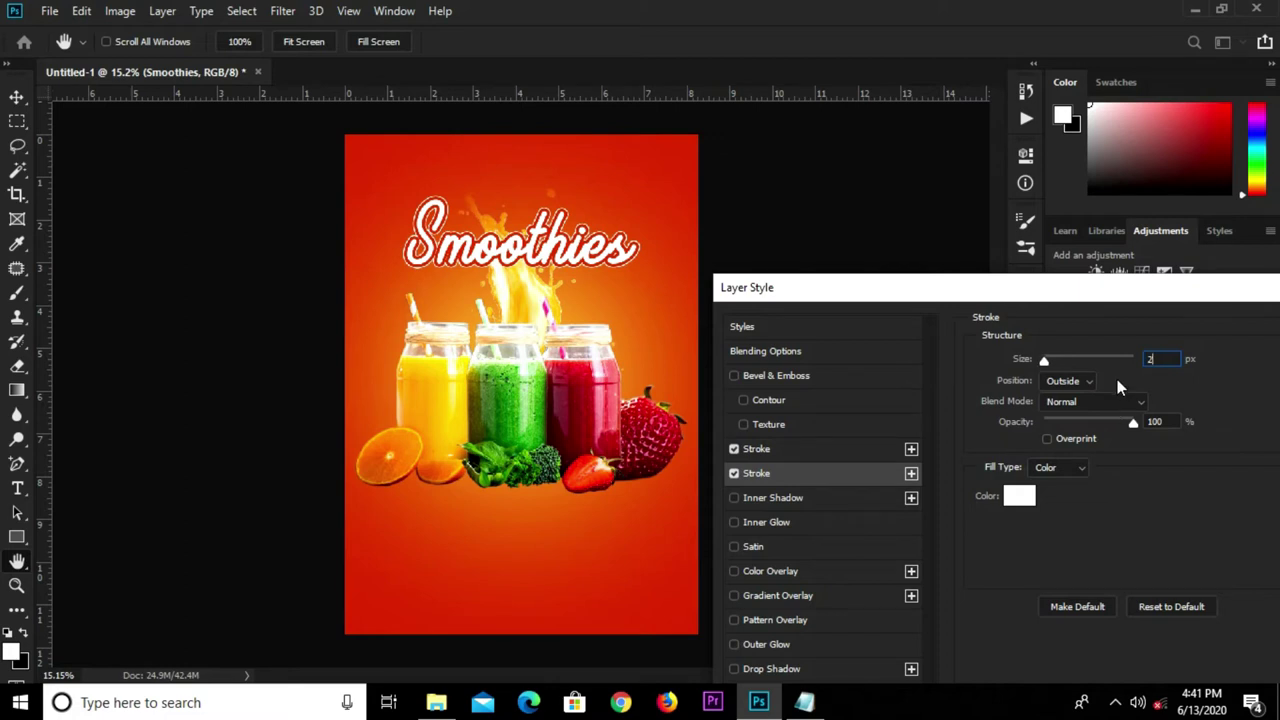
{"action": "type", "text": "30"}
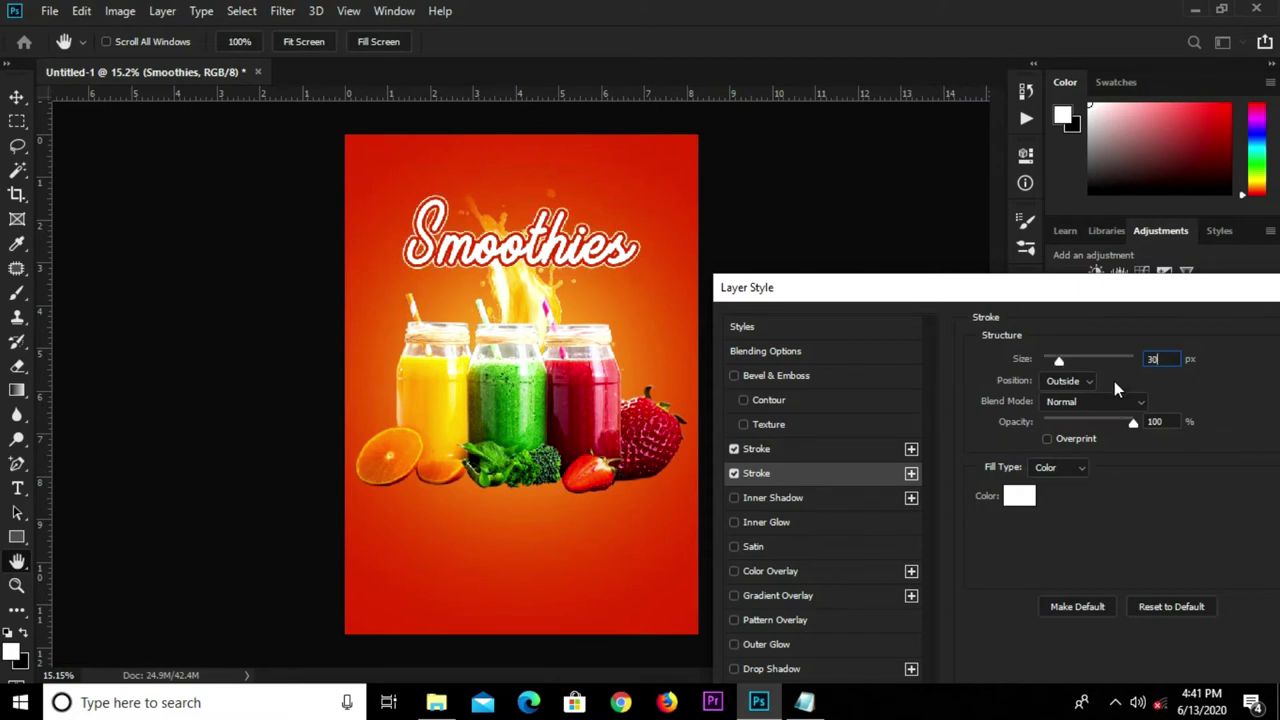
{"action": "left_click_drag", "start_coordinate": [942, 297], "coordinate": [511, 244]}
{"action": "left_click", "coordinate": [932, 280]}
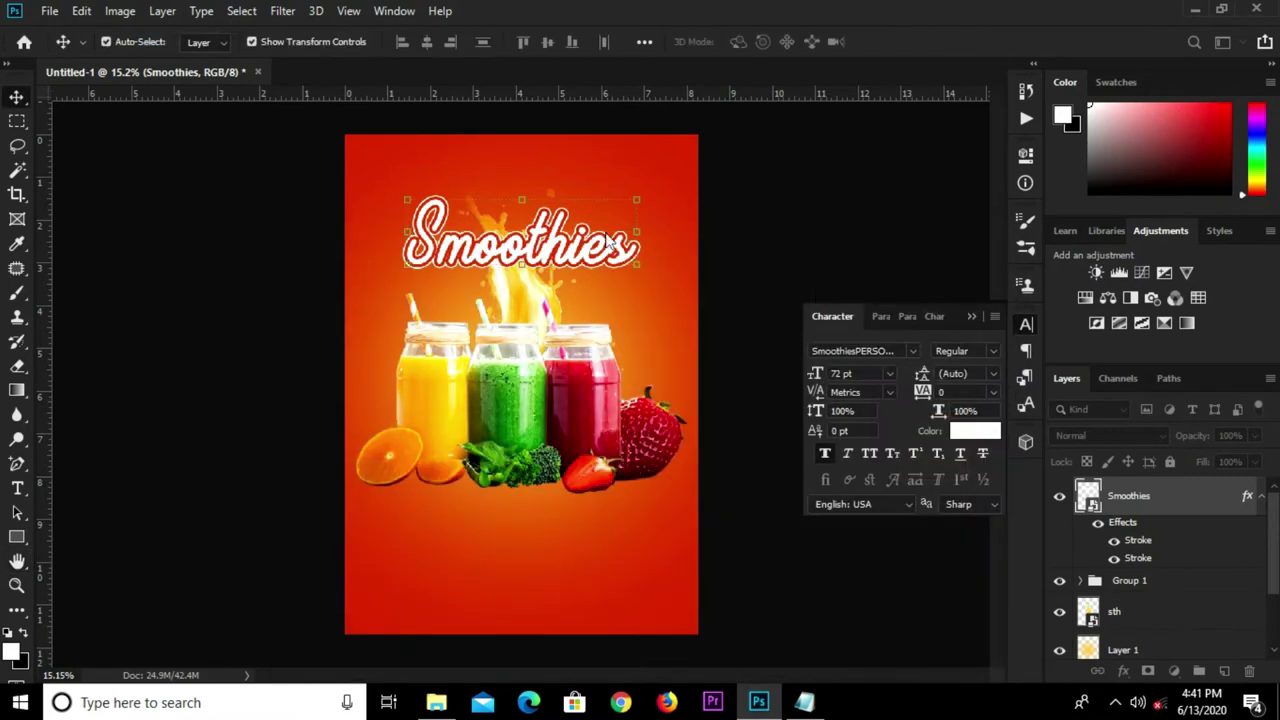
Duplicate the Smoothies text layer with Ctrl+J
{"action": "key", "text": "ctrl+0"}
{"action": "scroll", "coordinate": [596, 232], "scroll_direction": "up", "scroll_amount": 1}
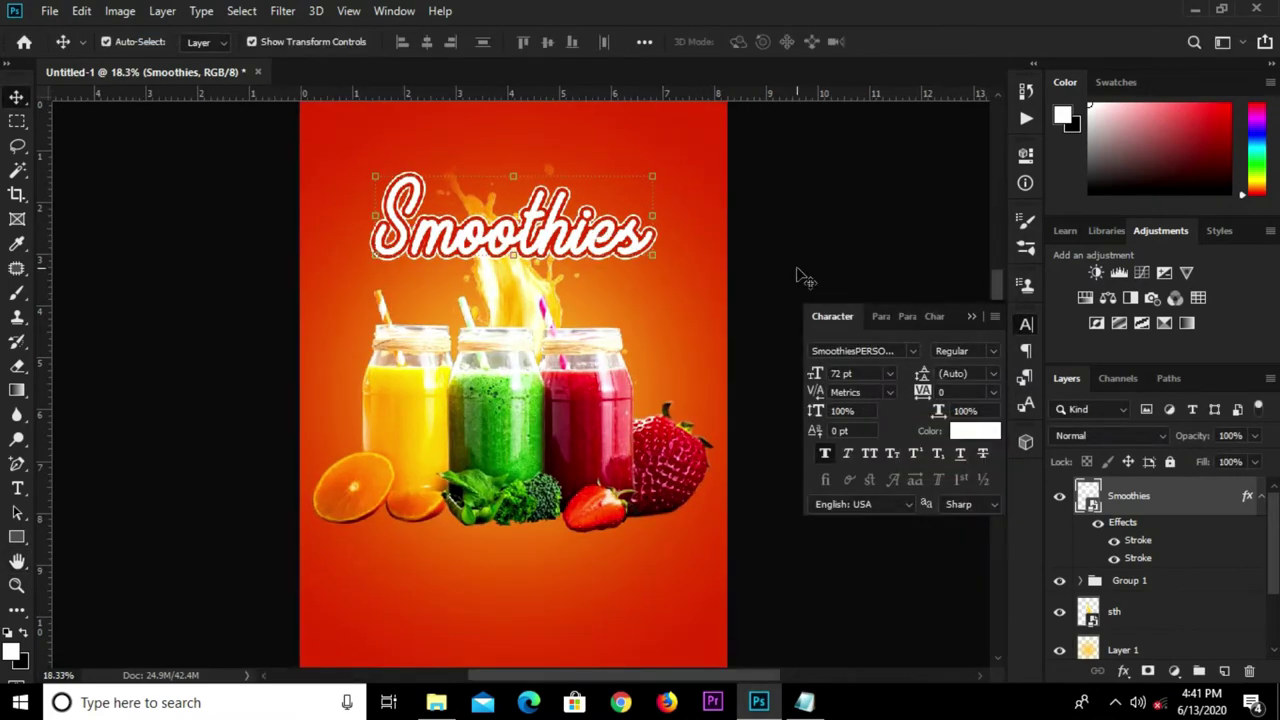
{"action": "left_click", "coordinate": [805, 278]}
{"action": "left_click", "coordinate": [1178, 497]}
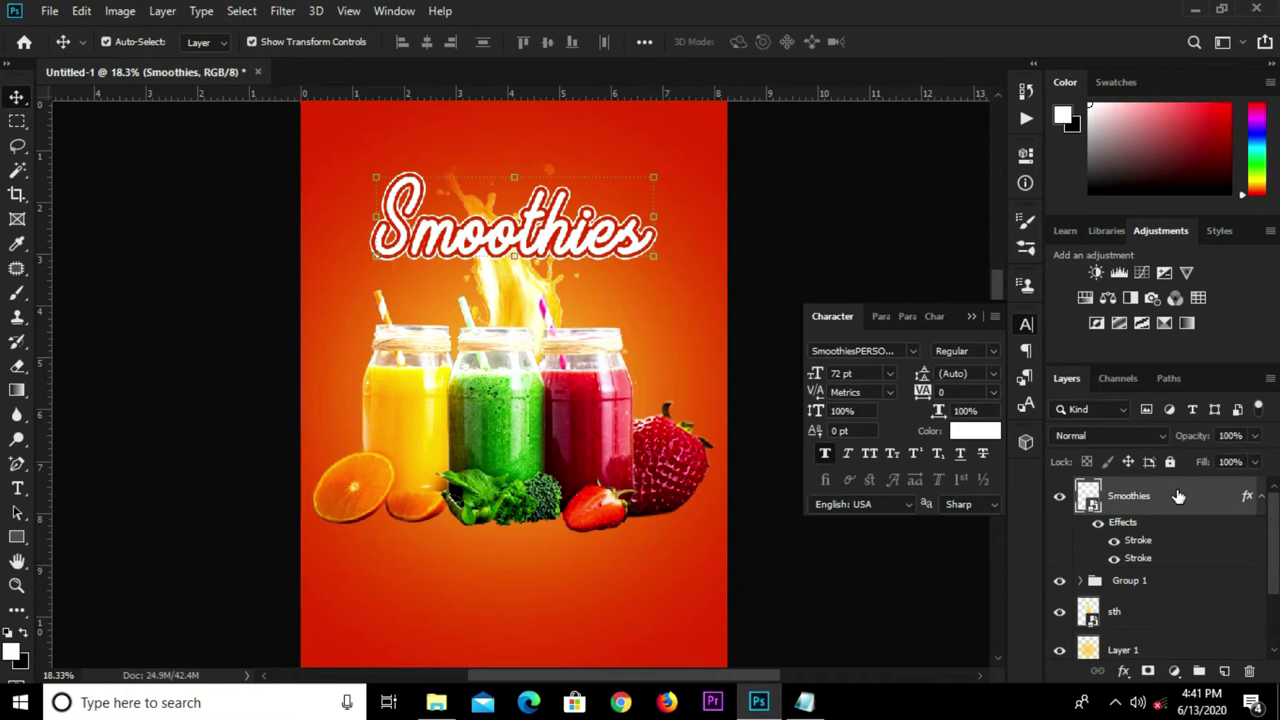
{"action": "key", "text": "ctrl+j"}
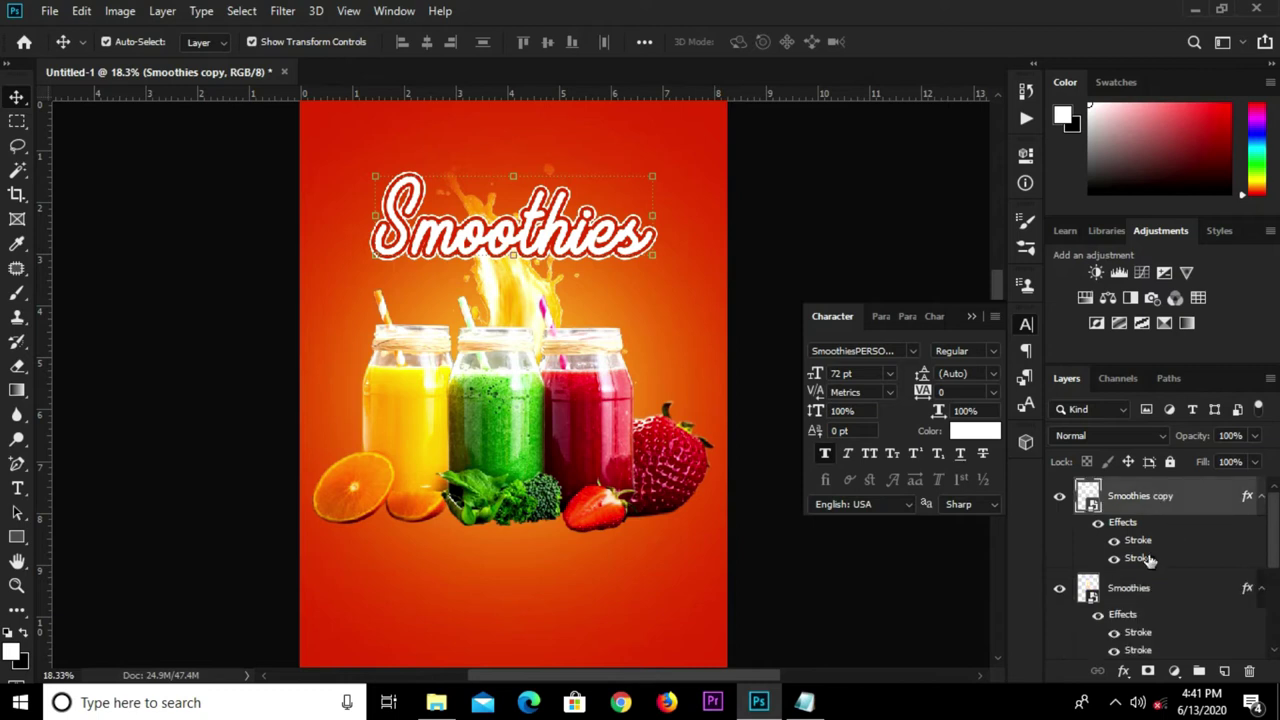
Switch off the white second stroke in the original Smoothies layer's Stroke style
{"action": "left_click", "coordinate": [1128, 588]}
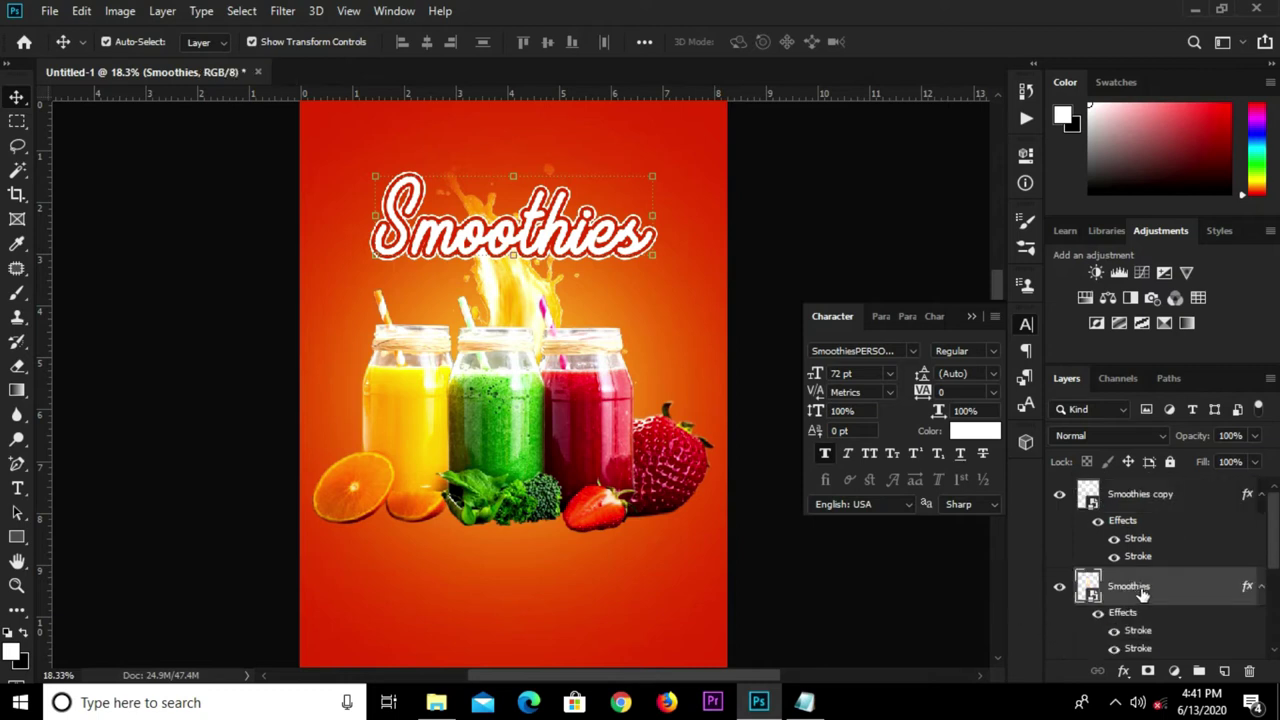
{"action": "left_click", "coordinate": [1120, 671]}
{"action": "left_click", "coordinate": [1128, 528]}
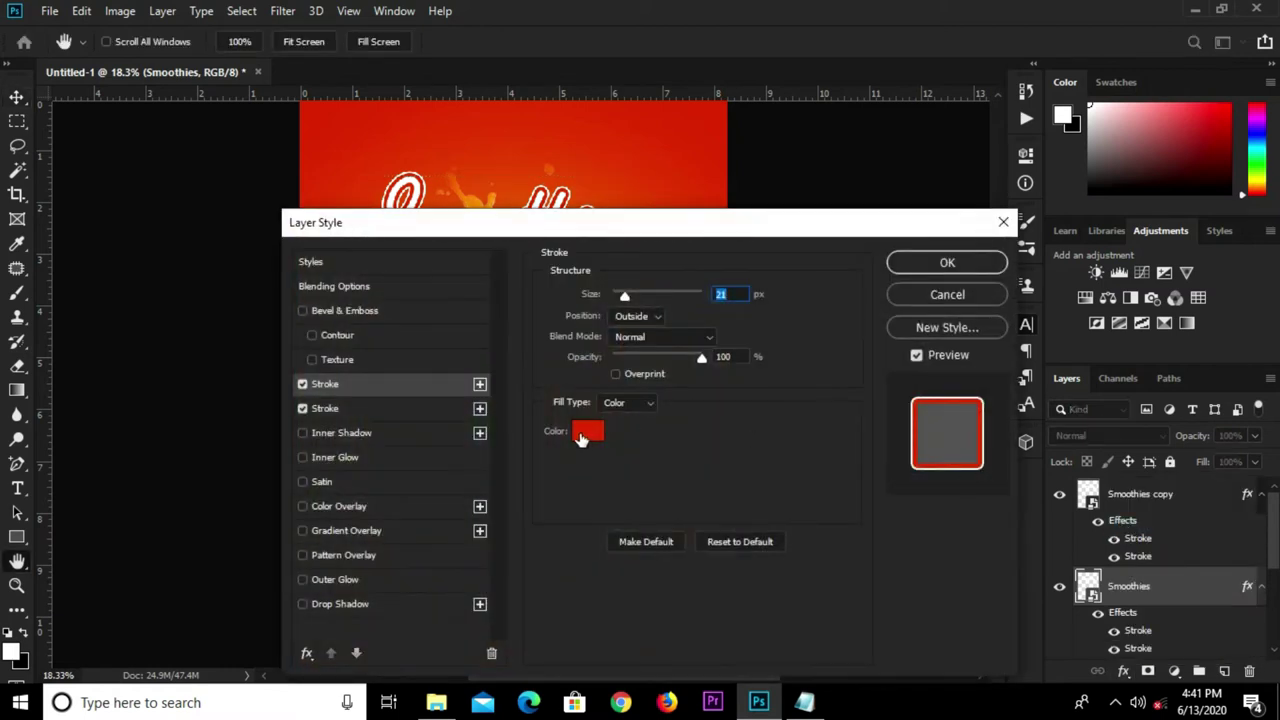
{"action": "left_click_drag", "start_coordinate": [415, 232], "coordinate": [830, 224]}
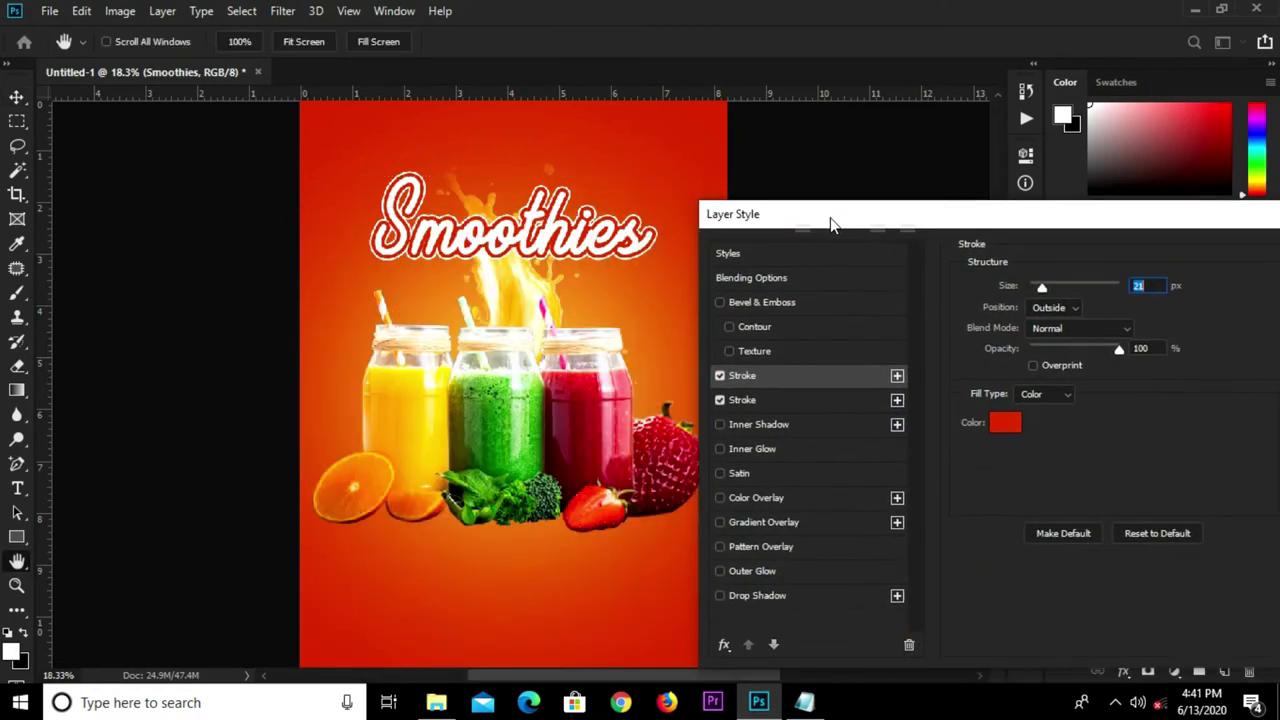
{"action": "left_click", "coordinate": [744, 404]}
{"action": "left_click", "coordinate": [720, 400]}
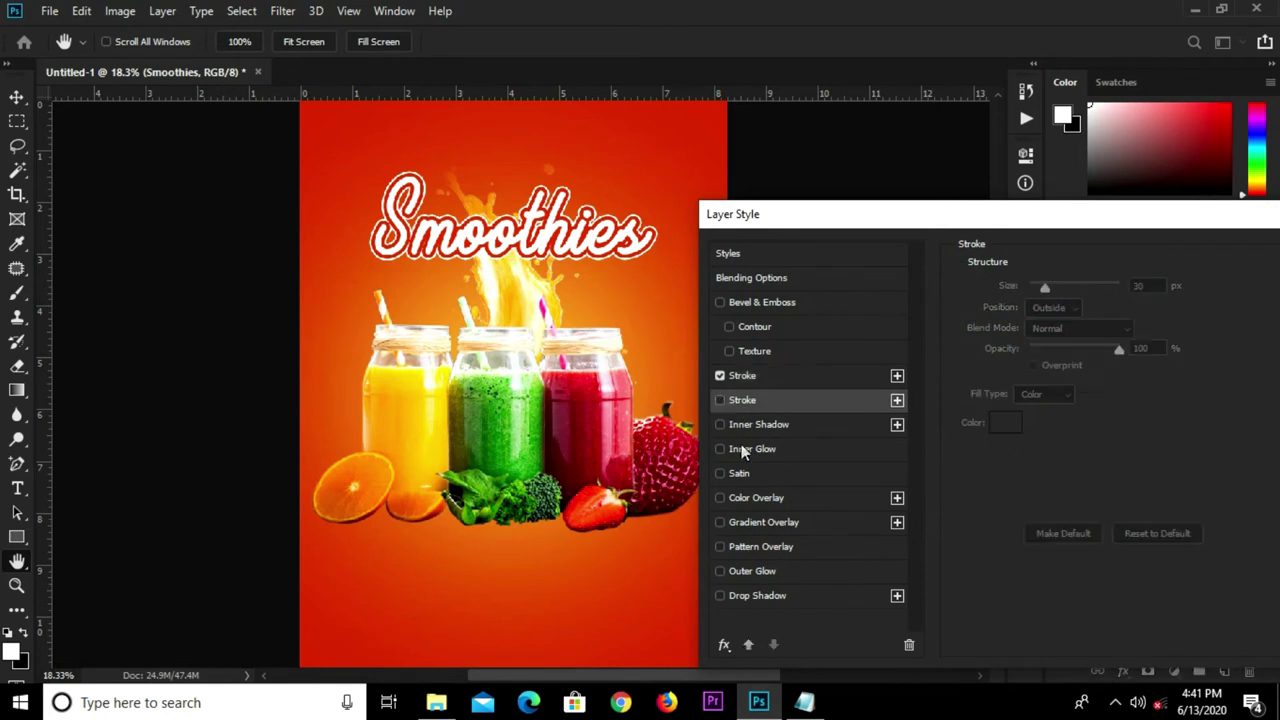
{"action": "left_click", "coordinate": [768, 372]}
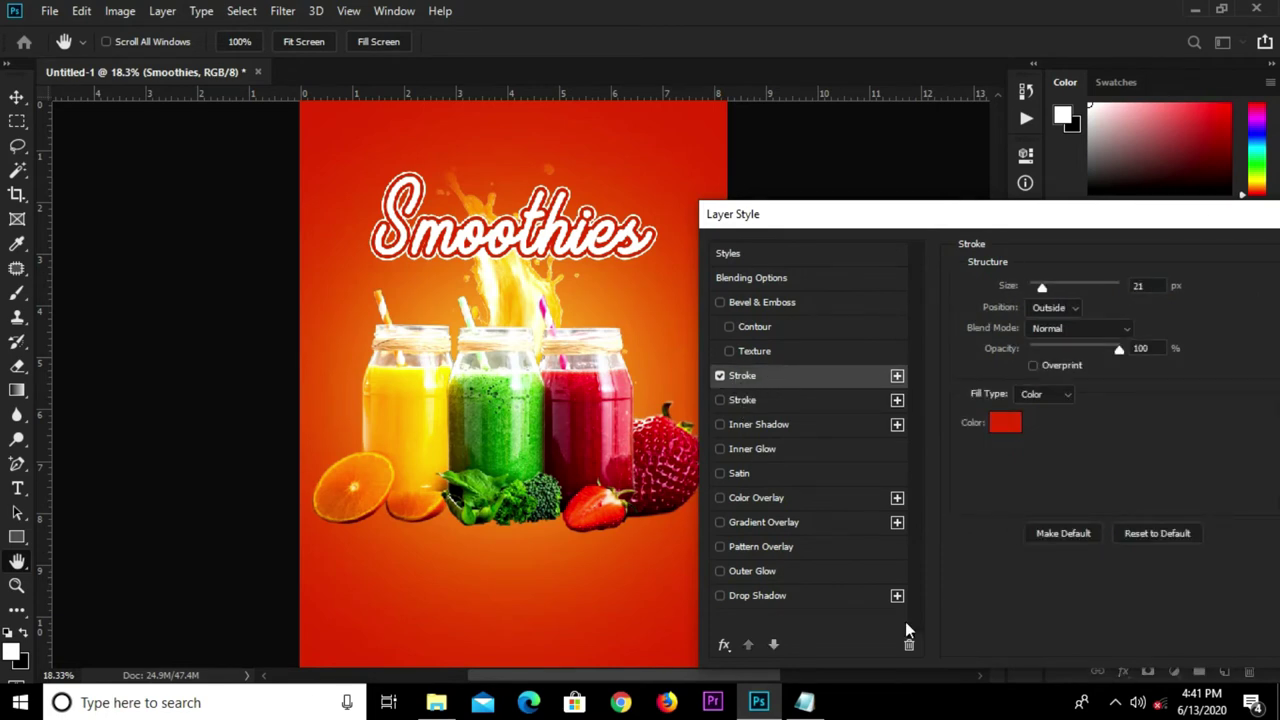
Copy colour code b13003 from the notes and bring up the stroke colour picker
{"action": "left_click", "coordinate": [820, 625]}
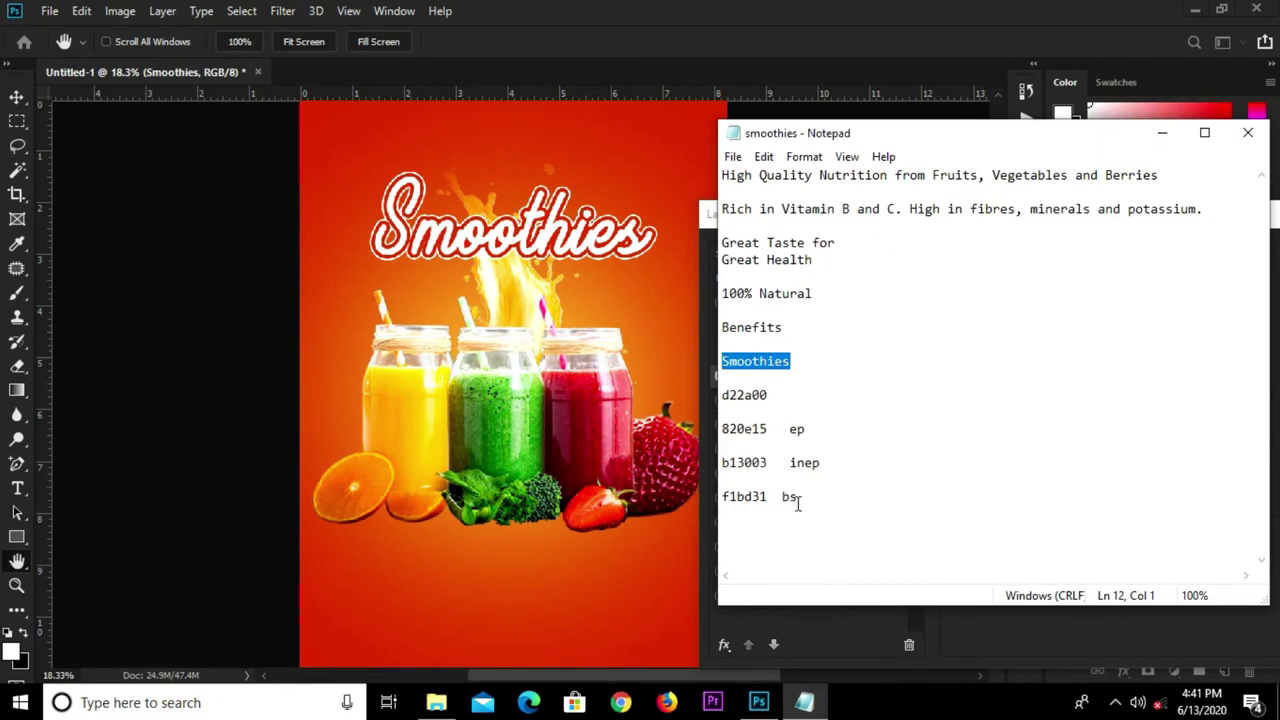
{"action": "left_click_drag", "start_coordinate": [770, 462], "coordinate": [738, 462]}
{"action": "right_click", "coordinate": [745, 462]}
{"action": "left_click", "coordinate": [786, 235]}
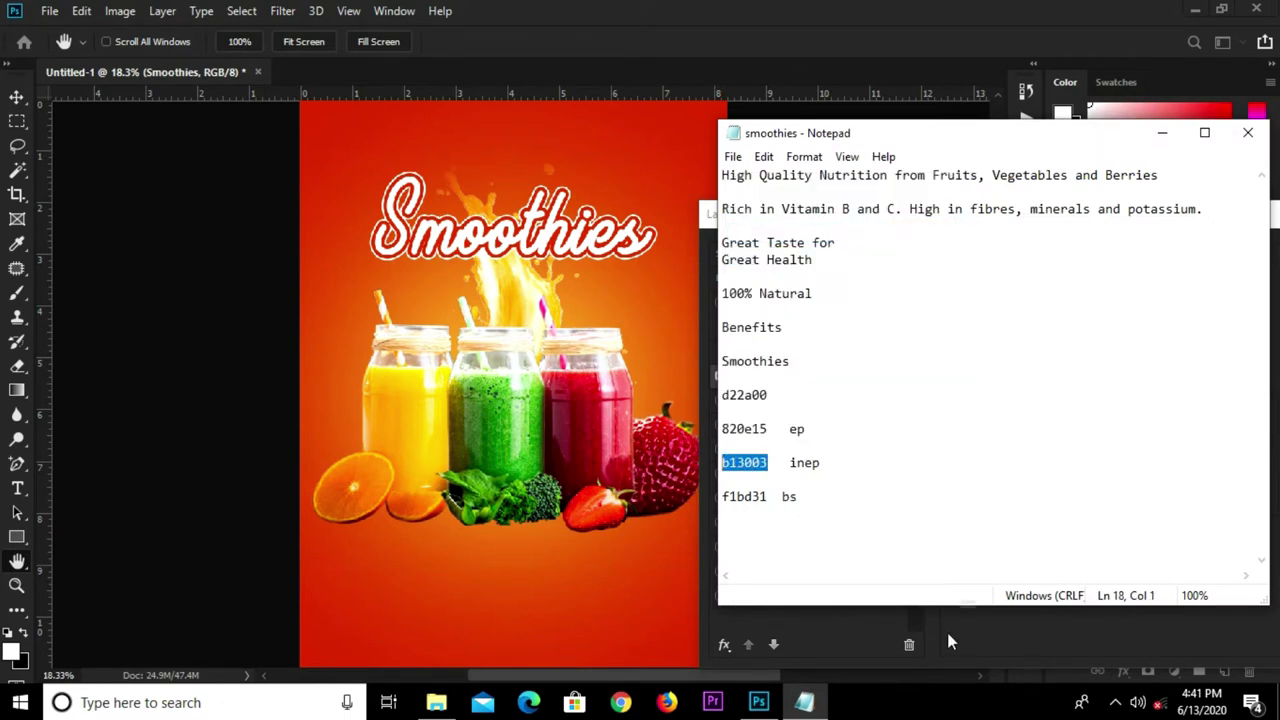
{"action": "left_click", "coordinate": [952, 630]}
{"action": "left_click", "coordinate": [1000, 440]}
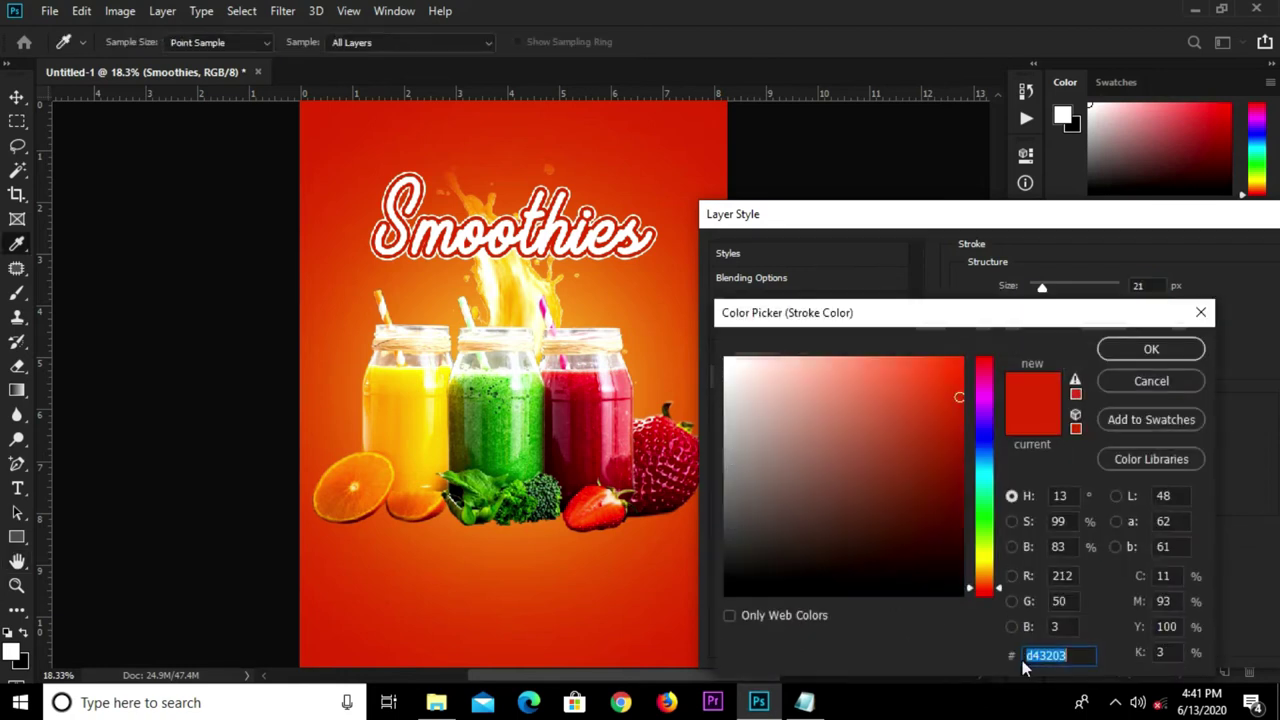
Make the original Smoothies layer's stroke dark red b13003 at 50 px
{"action": "key", "text": "ctrl+v"}
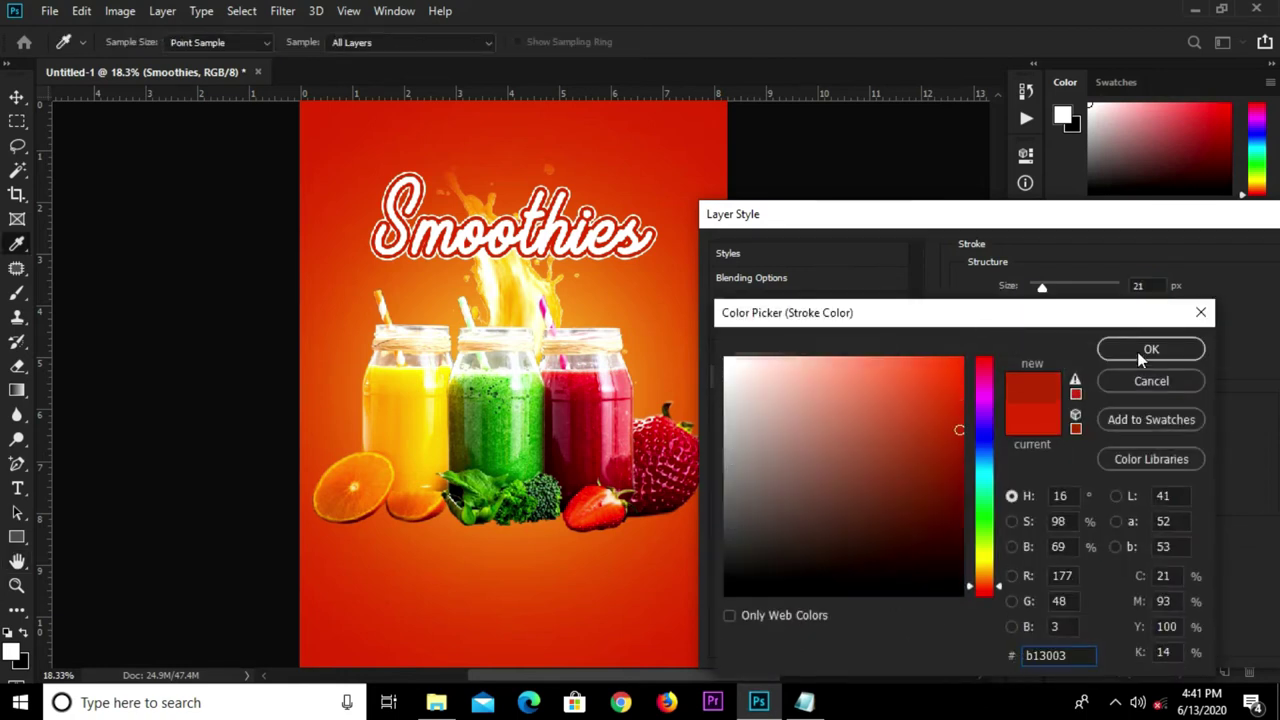
{"action": "left_click", "coordinate": [1148, 350]}
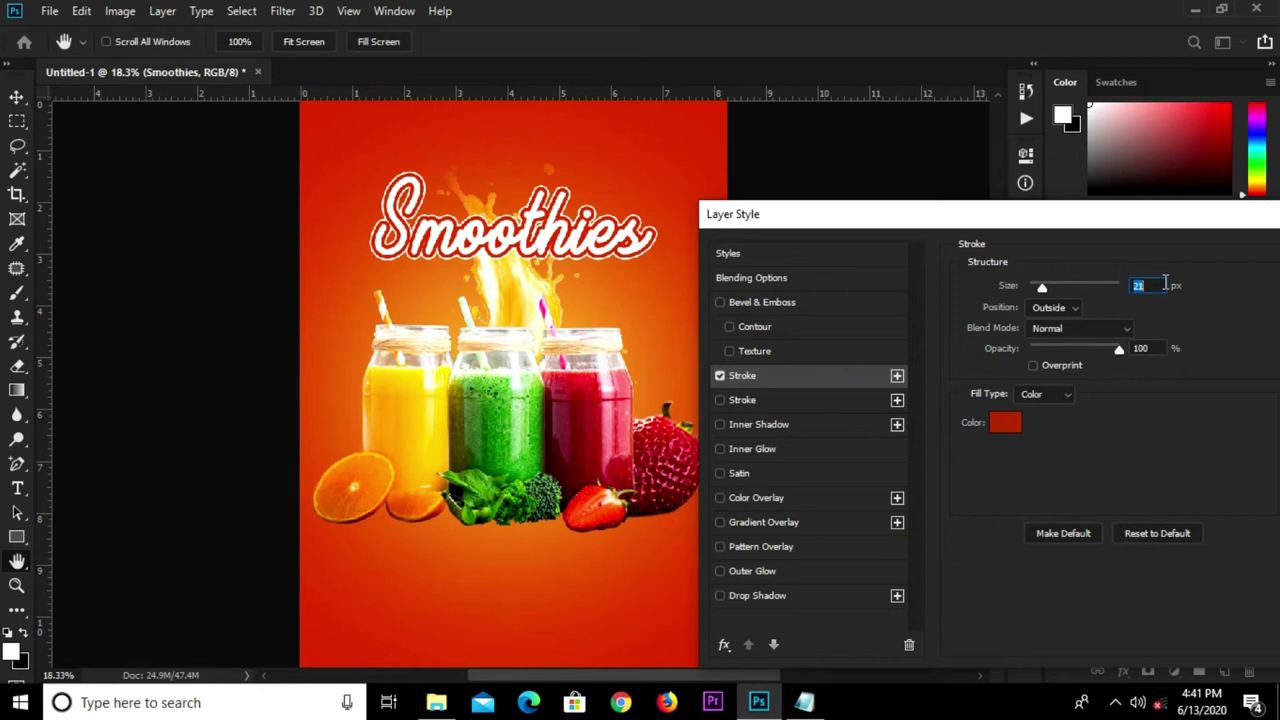
{"action": "type", "text": "5"}
{"action": "type", "text": "0"}
{"action": "left_click_drag", "start_coordinate": [1003, 222], "coordinate": [377, 183]}
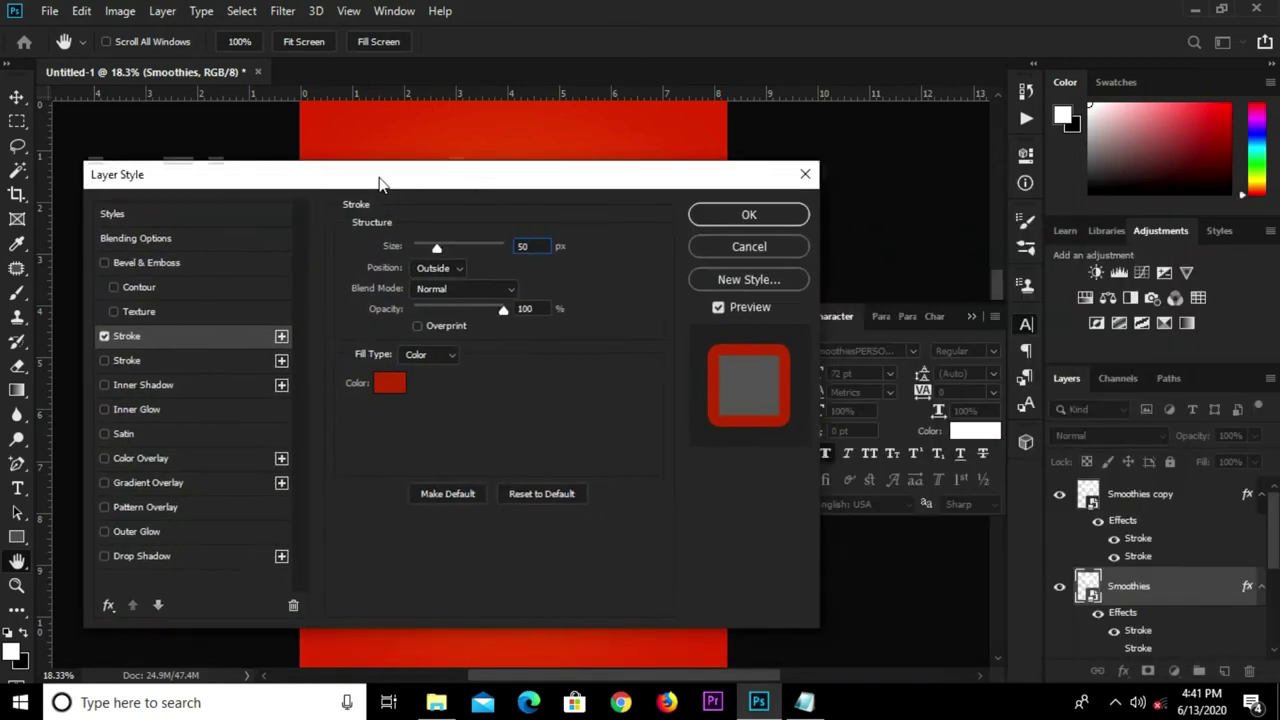
{"action": "left_click", "coordinate": [769, 214]}
{"action": "scroll", "coordinate": [522, 174], "scroll_direction": "up", "scroll_amount": 2}
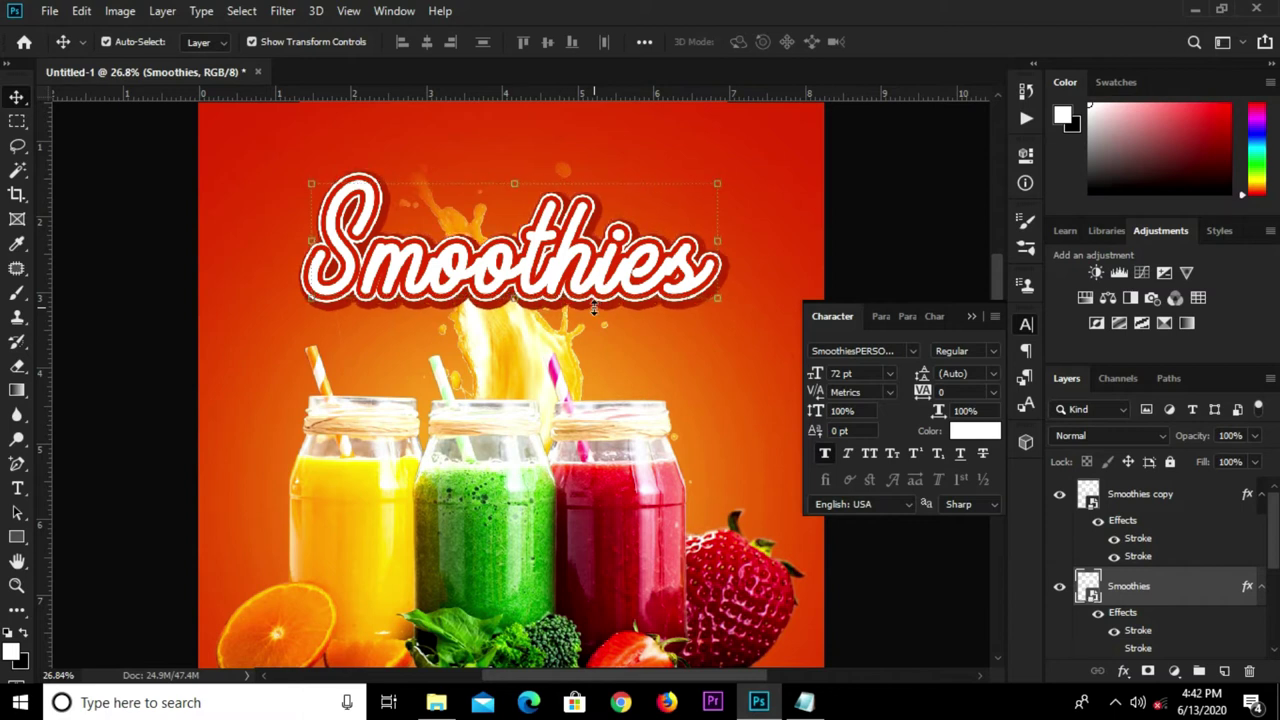
Group the Smoothies copy and original layers together into Group 2
{"action": "left_click", "coordinate": [871, 224]}
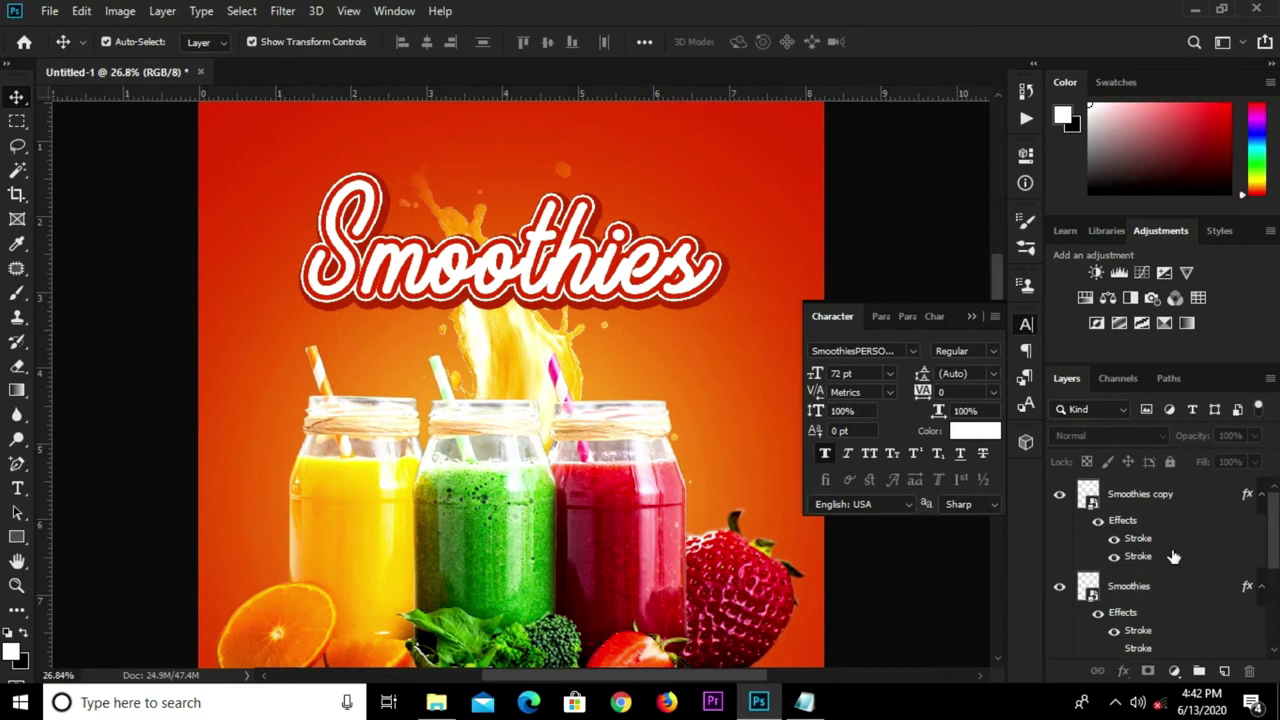
{"action": "left_click", "coordinate": [1130, 507]}
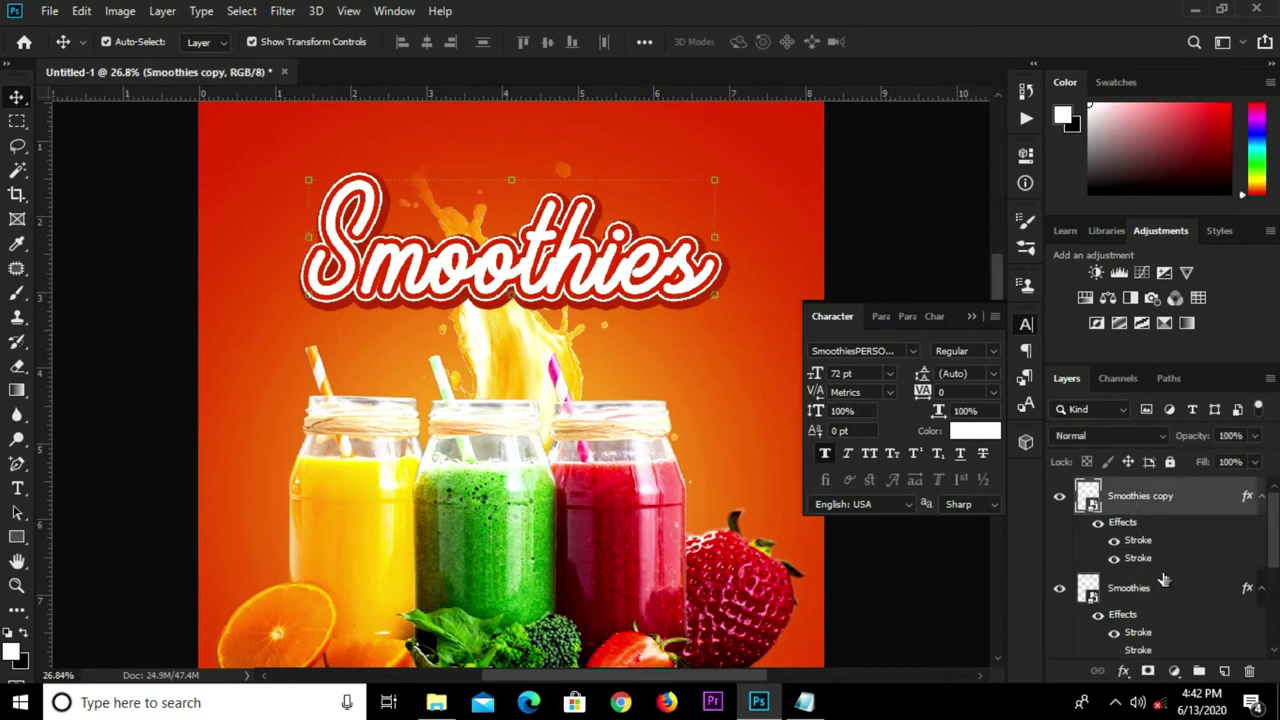
{"action": "left_click", "coordinate": [1157, 604], "text": "shift"}
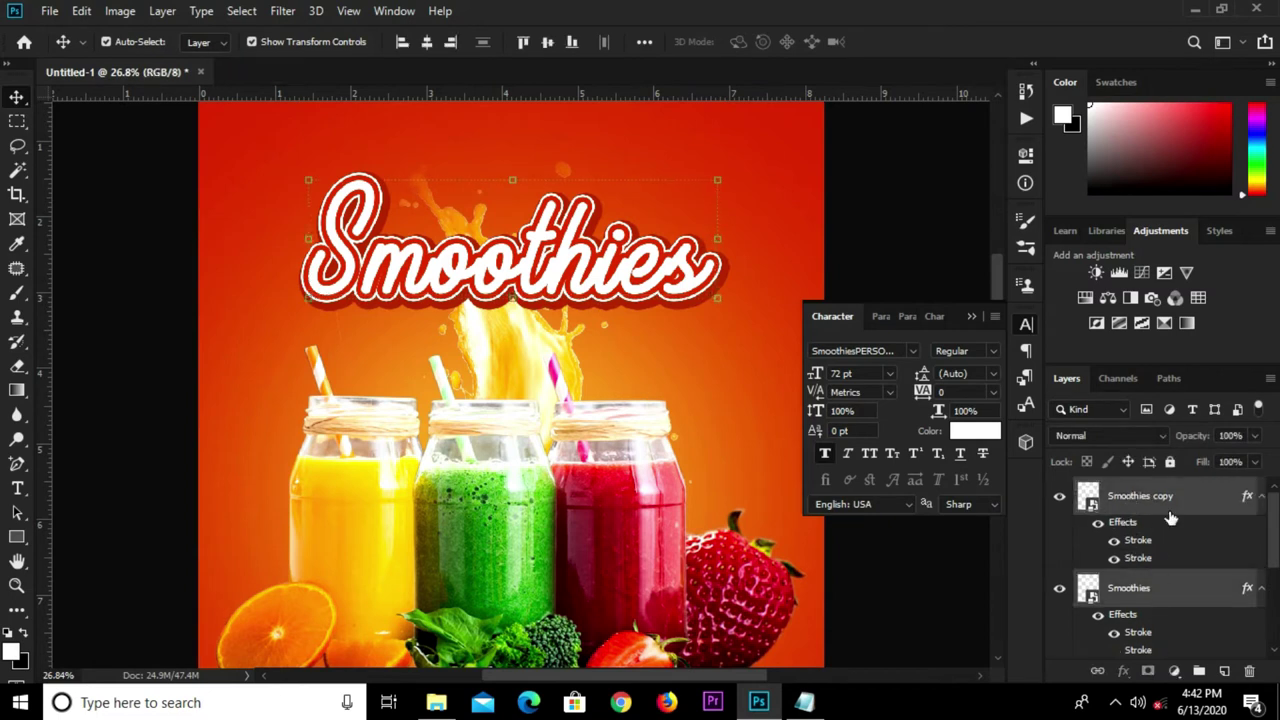
{"action": "key", "text": "ctrl+g"}
Toggle Group 2's visibility to check it, collapse the character panel and zoom out
{"action": "left_click", "coordinate": [1060, 491]}
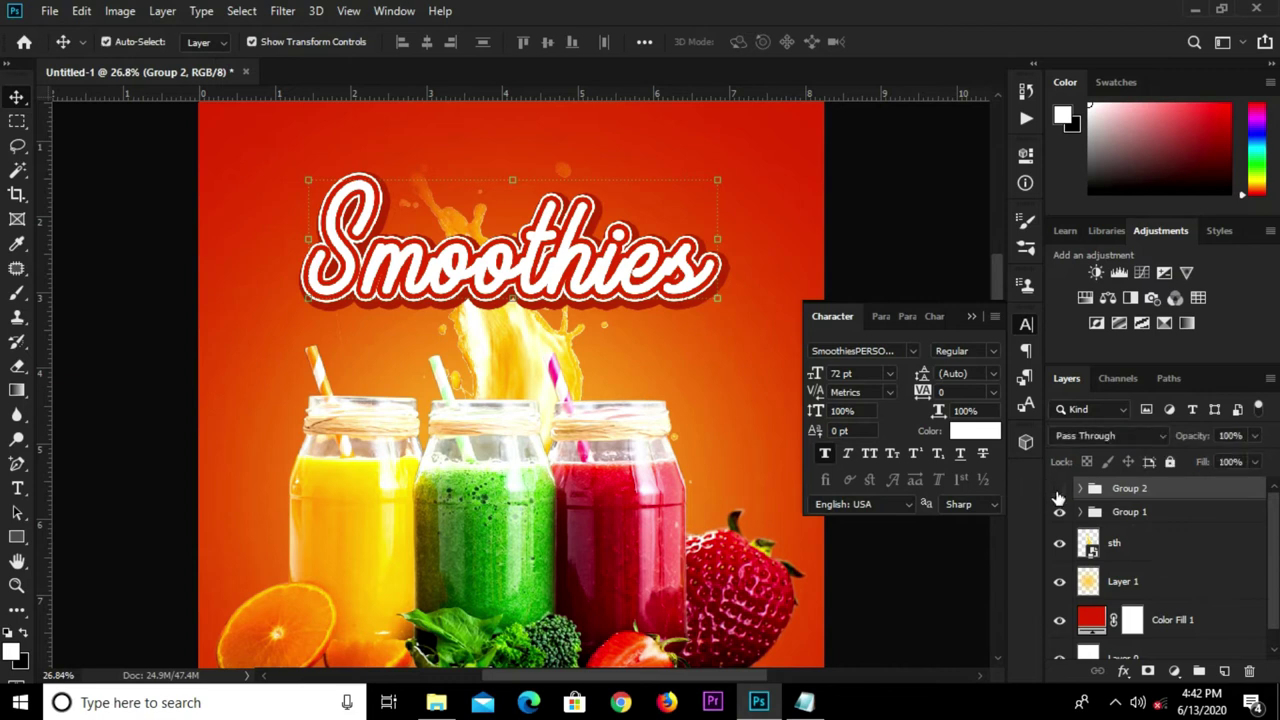
{"action": "left_click", "coordinate": [1059, 490]}
{"action": "left_click", "coordinate": [1059, 490]}
{"action": "left_click", "coordinate": [968, 318]}
{"action": "left_click", "coordinate": [891, 298]}
{"action": "scroll", "coordinate": [860, 340], "scroll_direction": "down", "scroll_amount": 2}
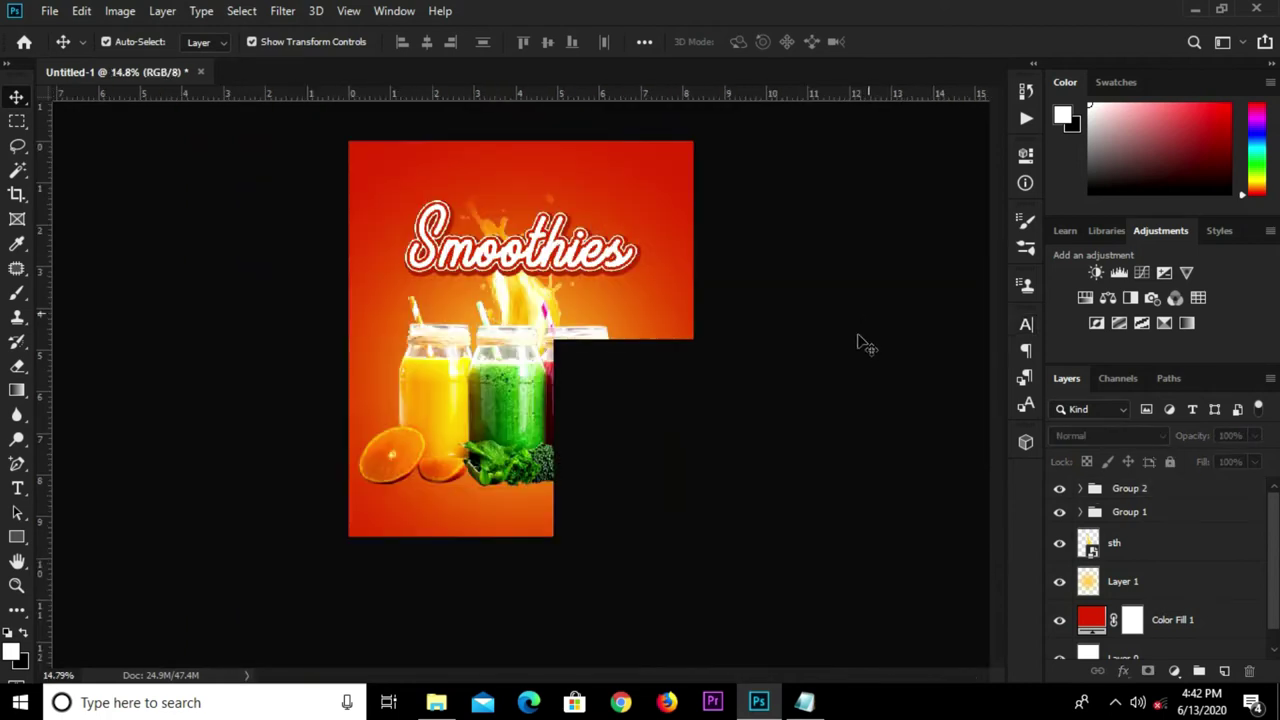
{"action": "scroll", "coordinate": [720, 370], "scroll_direction": "down", "scroll_amount": 1}
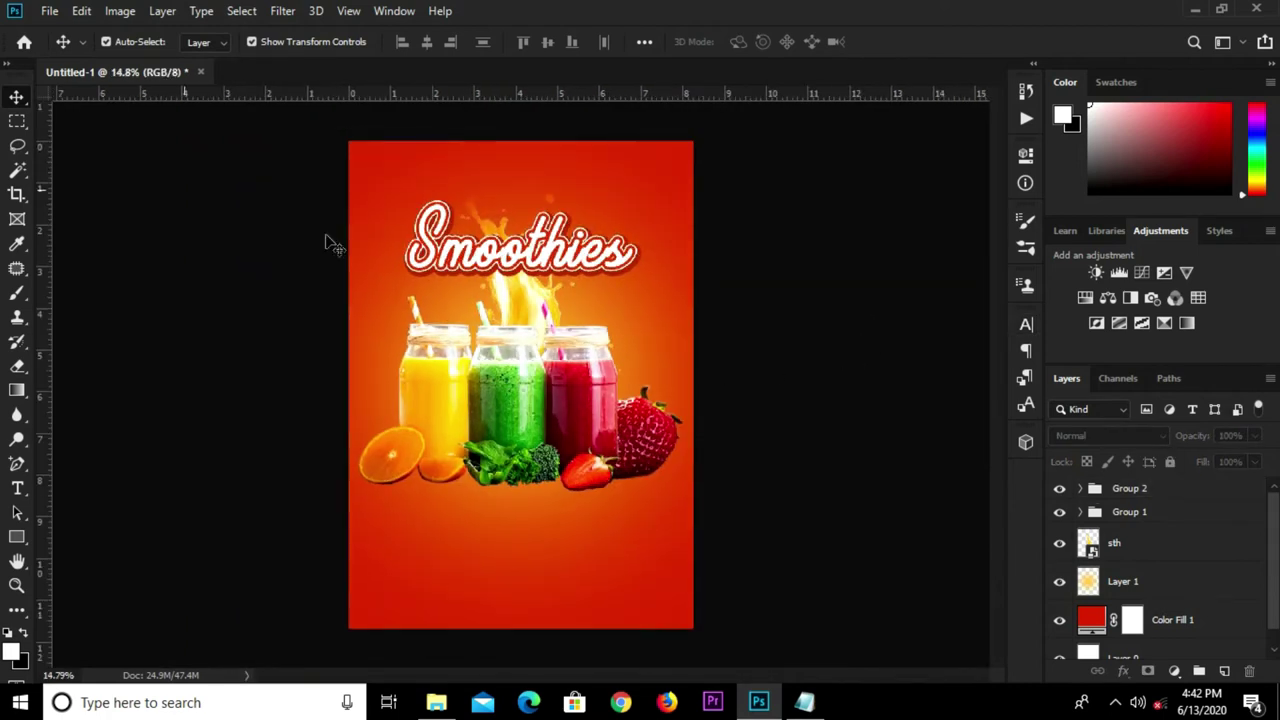
{"action": "left_click", "coordinate": [52, 12]}
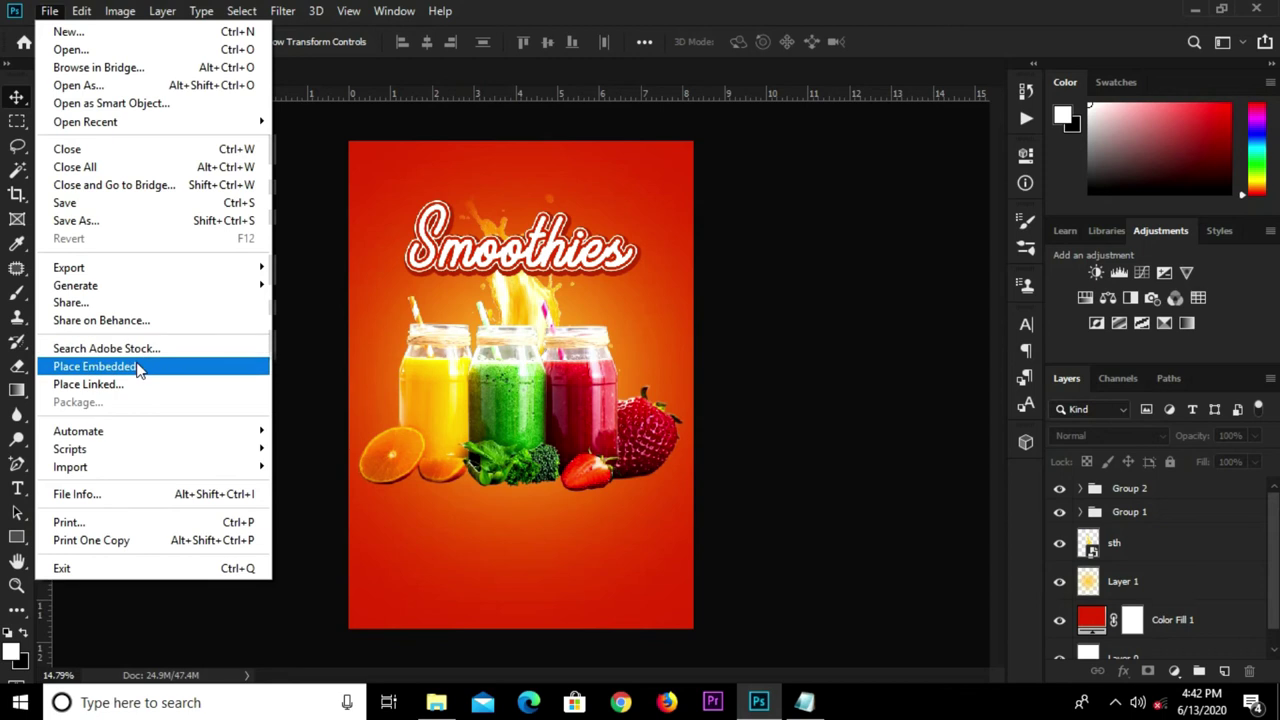
Place the gghf arc text file as an embedded smart object
{"action": "left_click", "coordinate": [137, 367]}
{"action": "left_click", "coordinate": [188, 162]}
{"action": "left_click", "coordinate": [481, 419]}
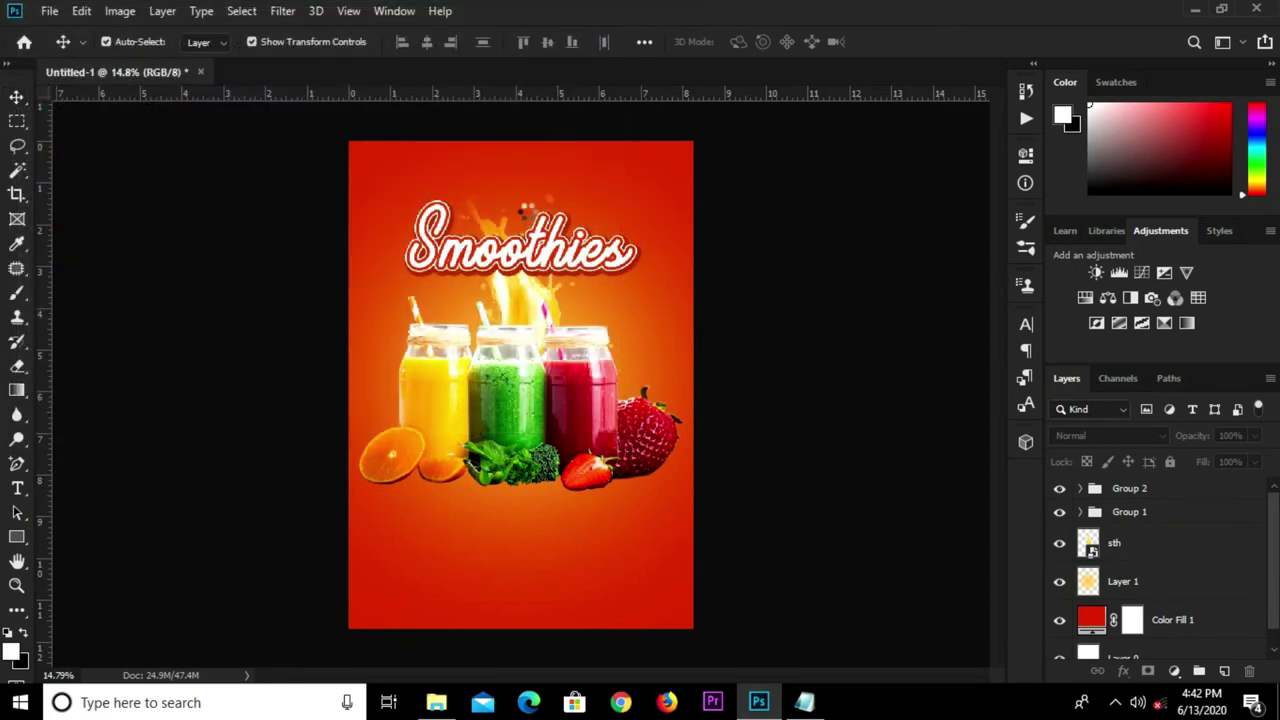
{"action": "left_click", "coordinate": [712, 42]}
{"action": "right_click", "coordinate": [1187, 505]}
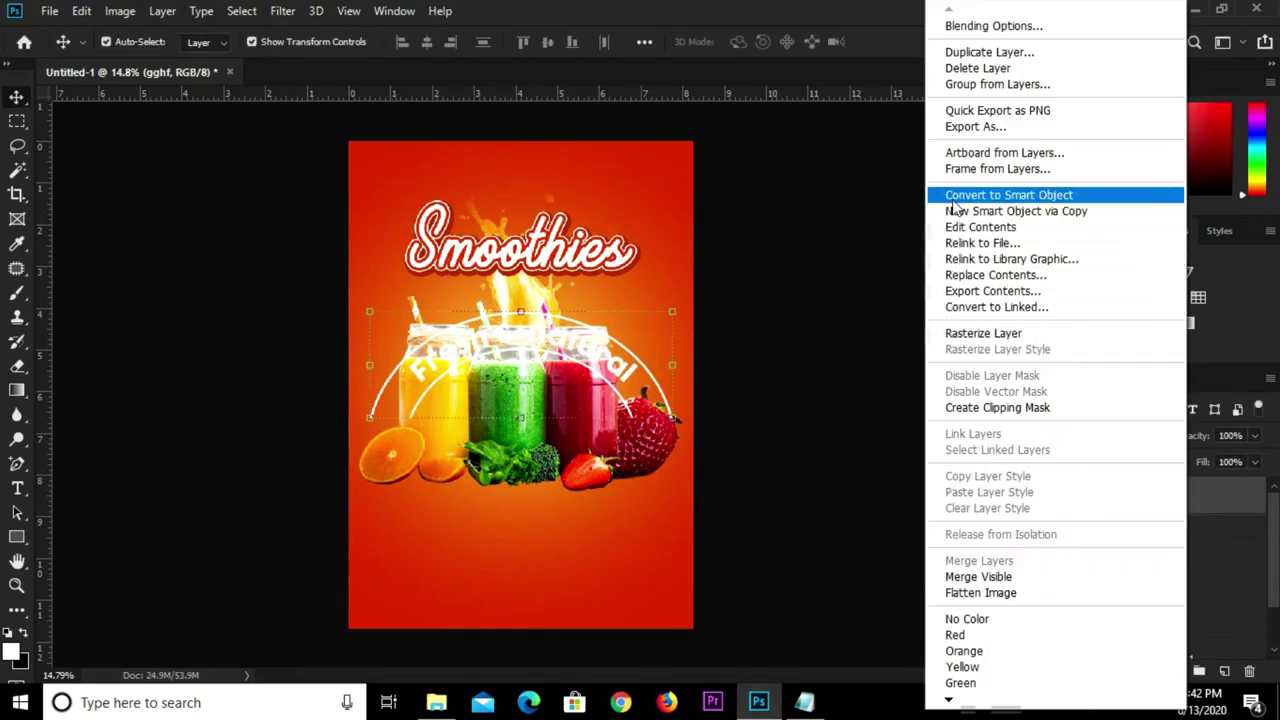
{"action": "left_click", "coordinate": [1000, 195]}
{"action": "left_click", "coordinate": [530, 363]}
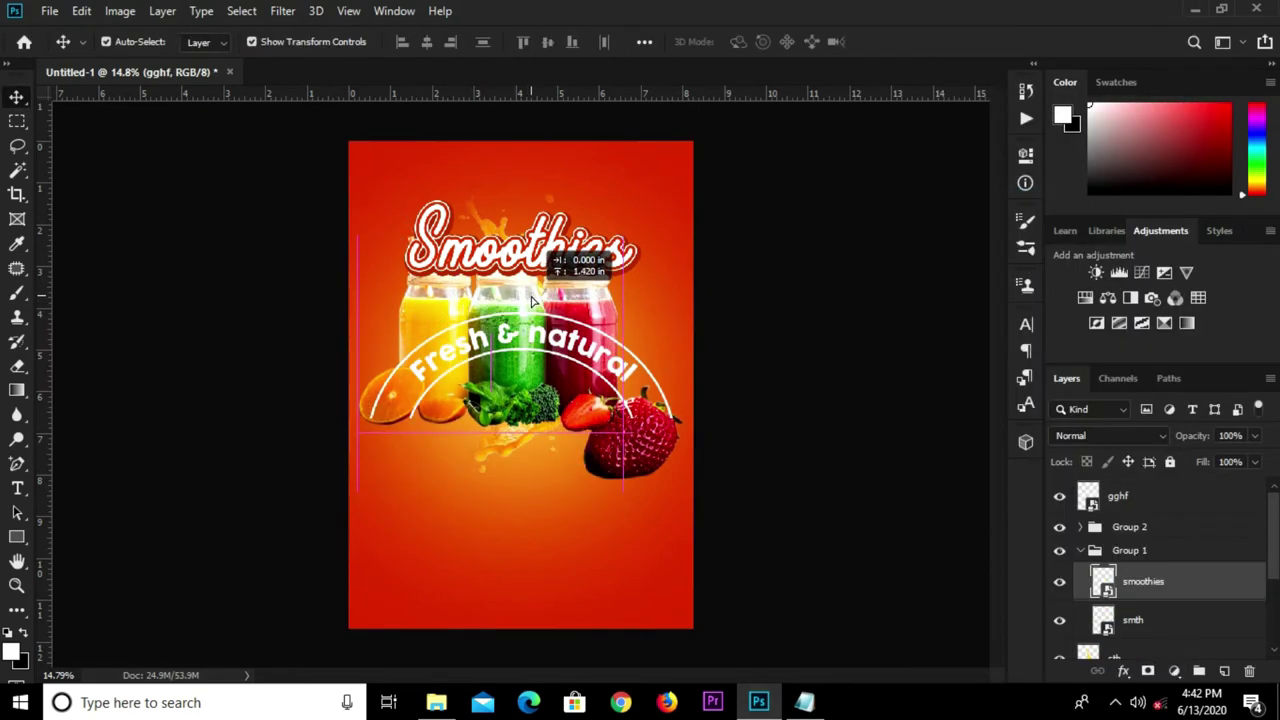
{"action": "left_click", "coordinate": [706, 383]}
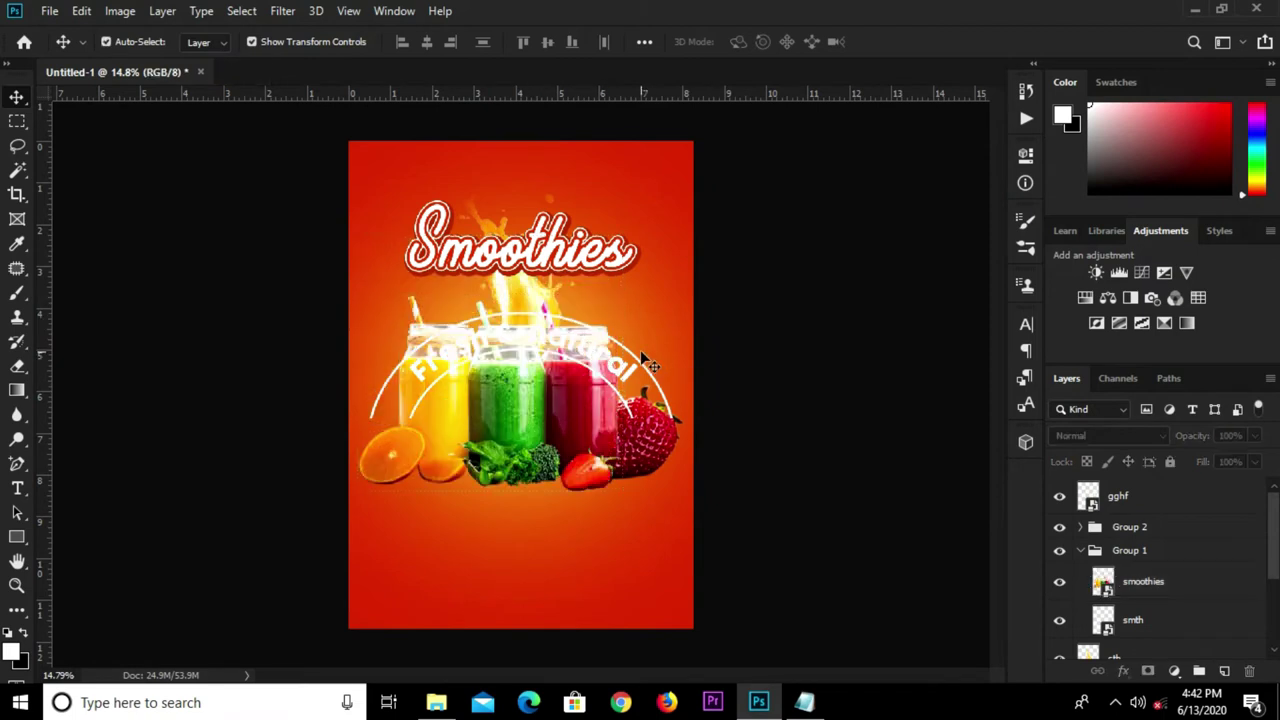
Scale the gghf arc text to about 40% and position it just above the Smoothies title
{"action": "left_click", "coordinate": [1180, 507]}
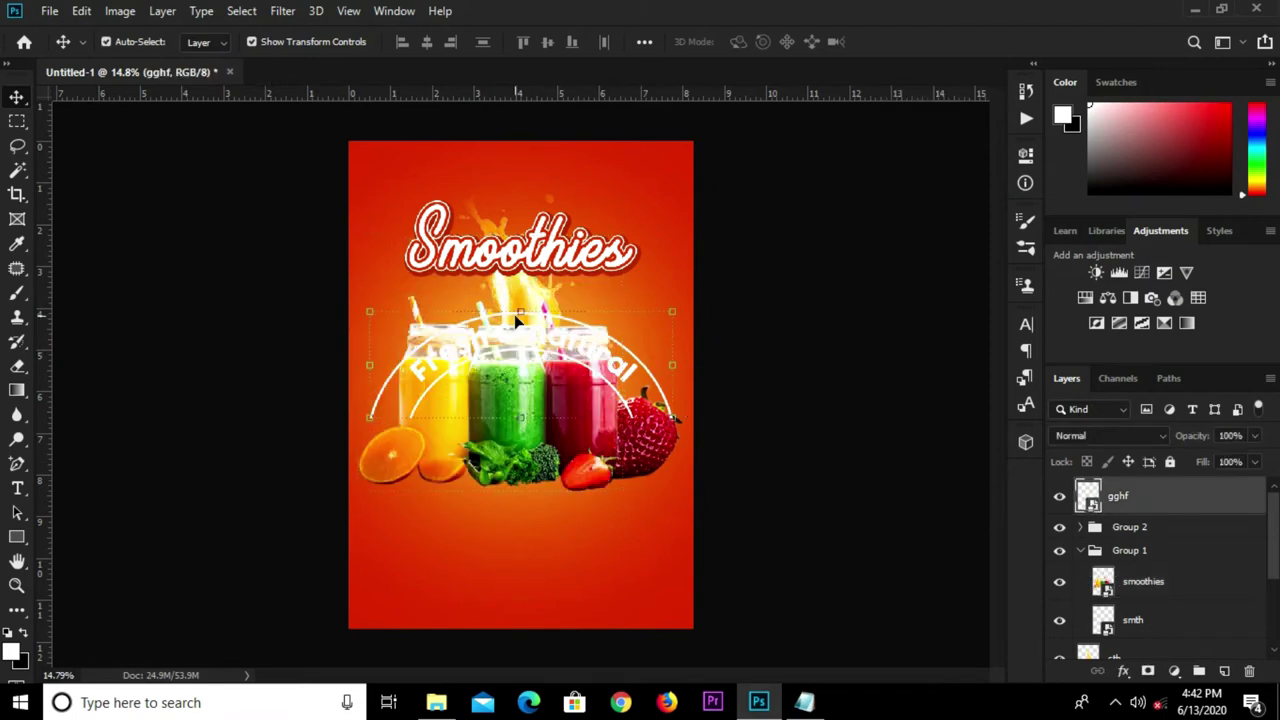
{"action": "key", "text": "ctrl+t"}
{"action": "left_click_drag", "start_coordinate": [523, 337], "coordinate": [544, 167]}
{"action": "left_click_drag", "start_coordinate": [686, 134], "coordinate": [628, 185]}
{"action": "scroll", "coordinate": [523, 270], "scroll_direction": "up", "scroll_amount": 1}
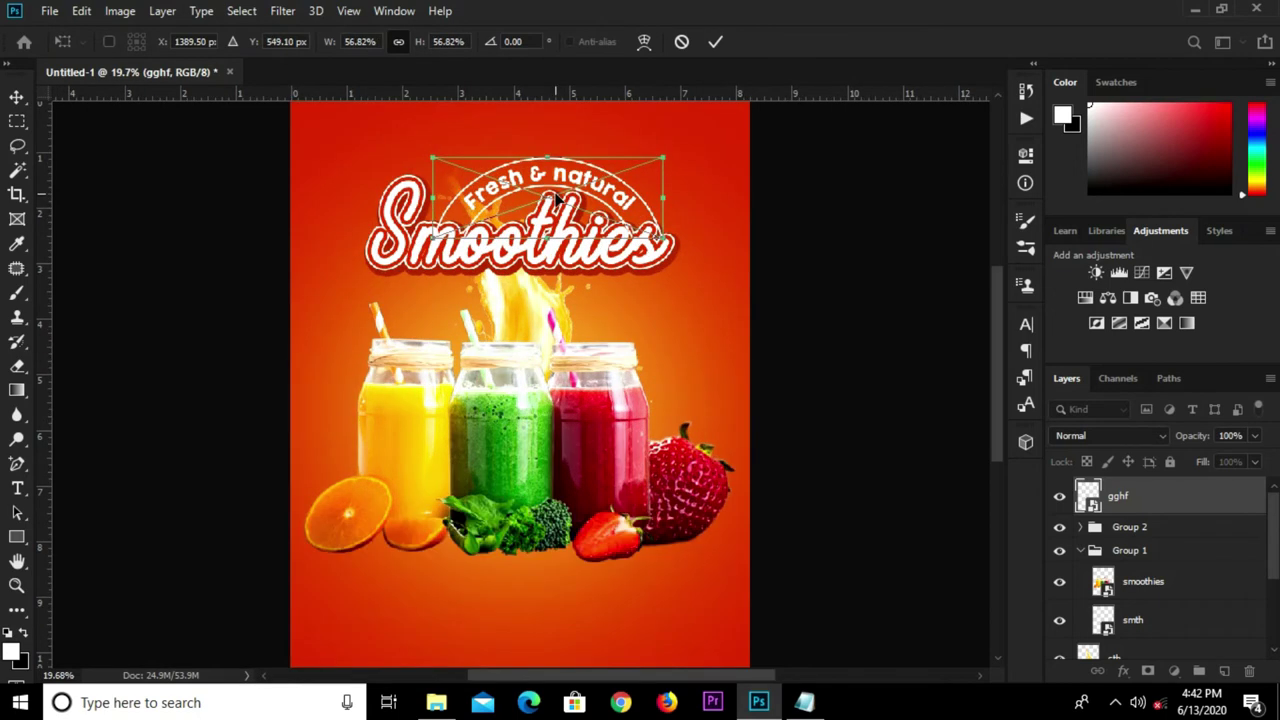
{"action": "left_click_drag", "start_coordinate": [658, 168], "coordinate": [596, 184]}
{"action": "left_click_drag", "start_coordinate": [518, 212], "coordinate": [523, 152]}
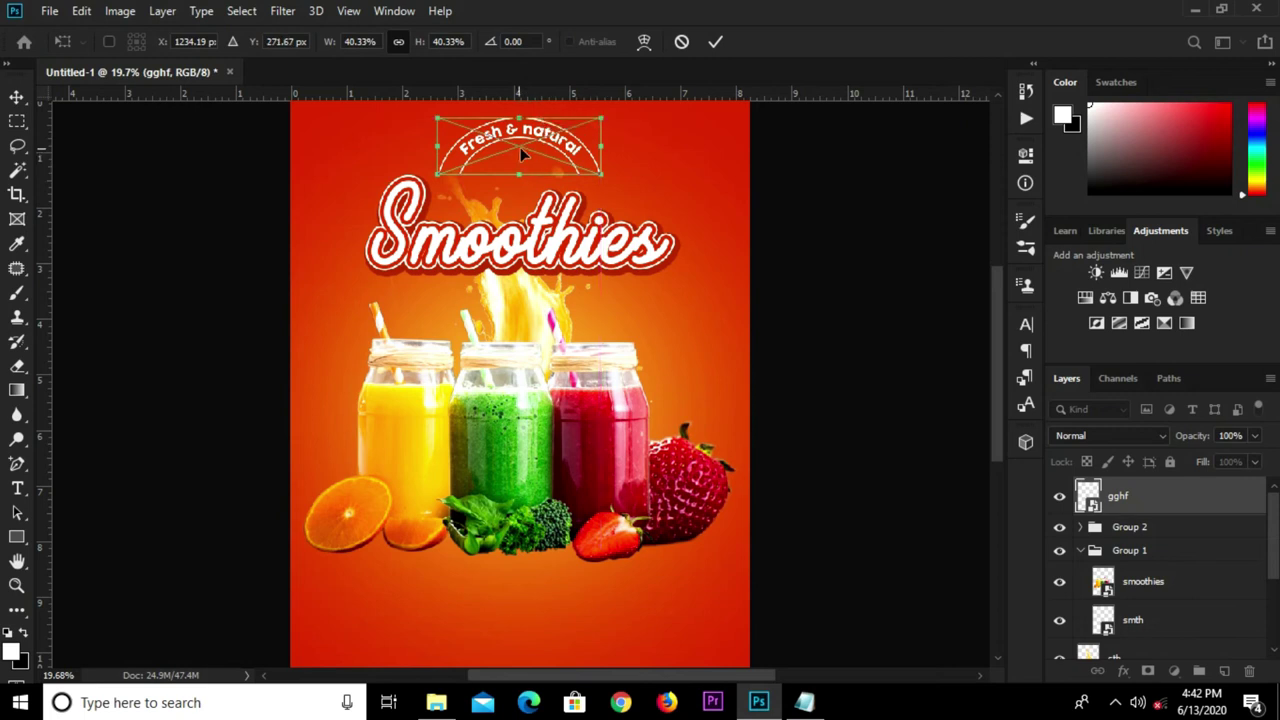
{"action": "left_click_drag", "start_coordinate": [523, 148], "coordinate": [505, 168]}
{"action": "left_click", "coordinate": [716, 42]}
Centre the gghf arc text horizontally on the canvas
{"action": "key", "text": "ctrl+a"}
{"action": "left_click", "coordinate": [427, 44]}
{"action": "key", "text": "ctrl+d"}
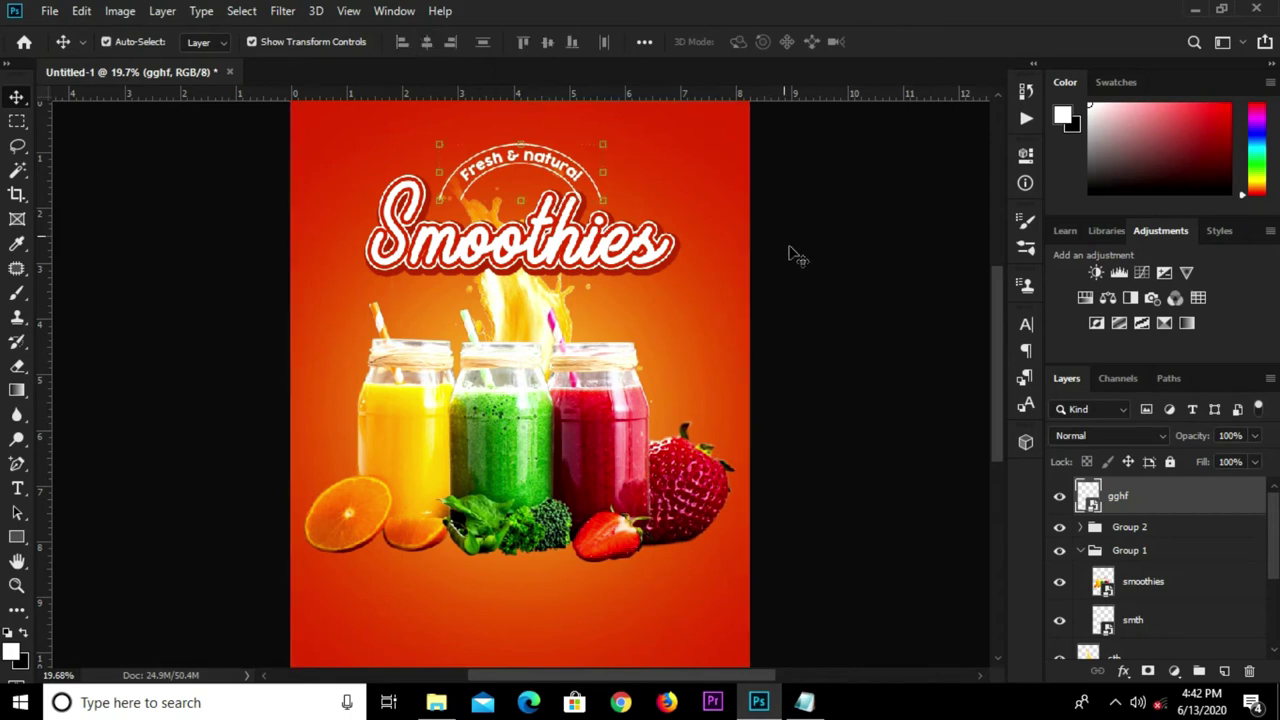
{"action": "scroll", "coordinate": [813, 307], "scroll_direction": "down", "scroll_amount": 1}
{"action": "scroll", "coordinate": [813, 307], "scroll_direction": "down", "scroll_amount": 1}
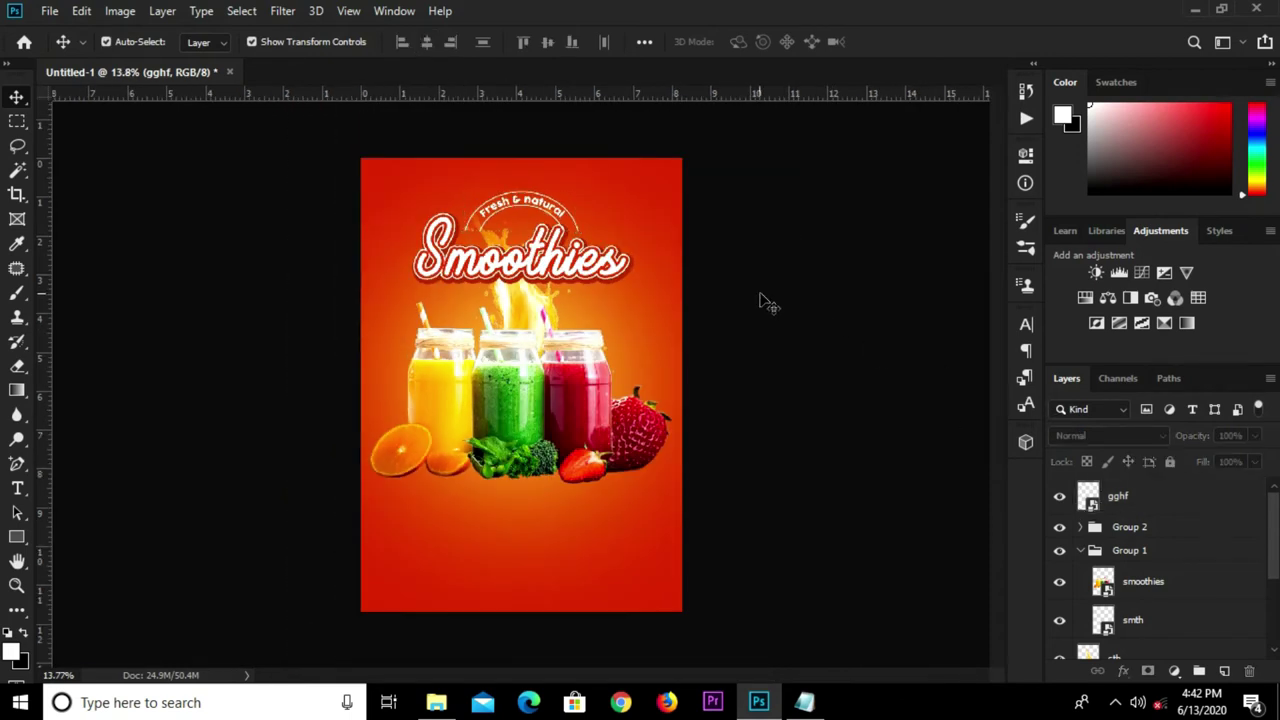
Draw a wide, flat white ellipse beneath the juice jars
{"action": "left_click", "coordinate": [760, 297]}
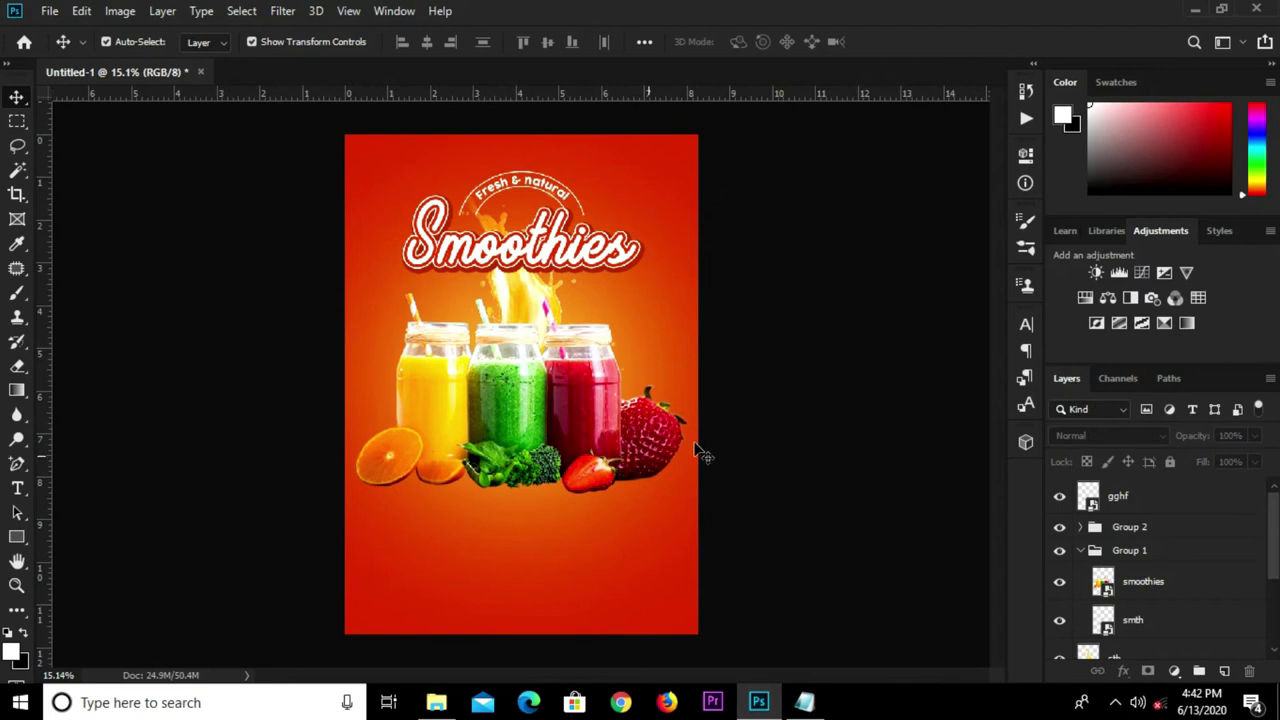
{"action": "left_click", "coordinate": [17, 537]}
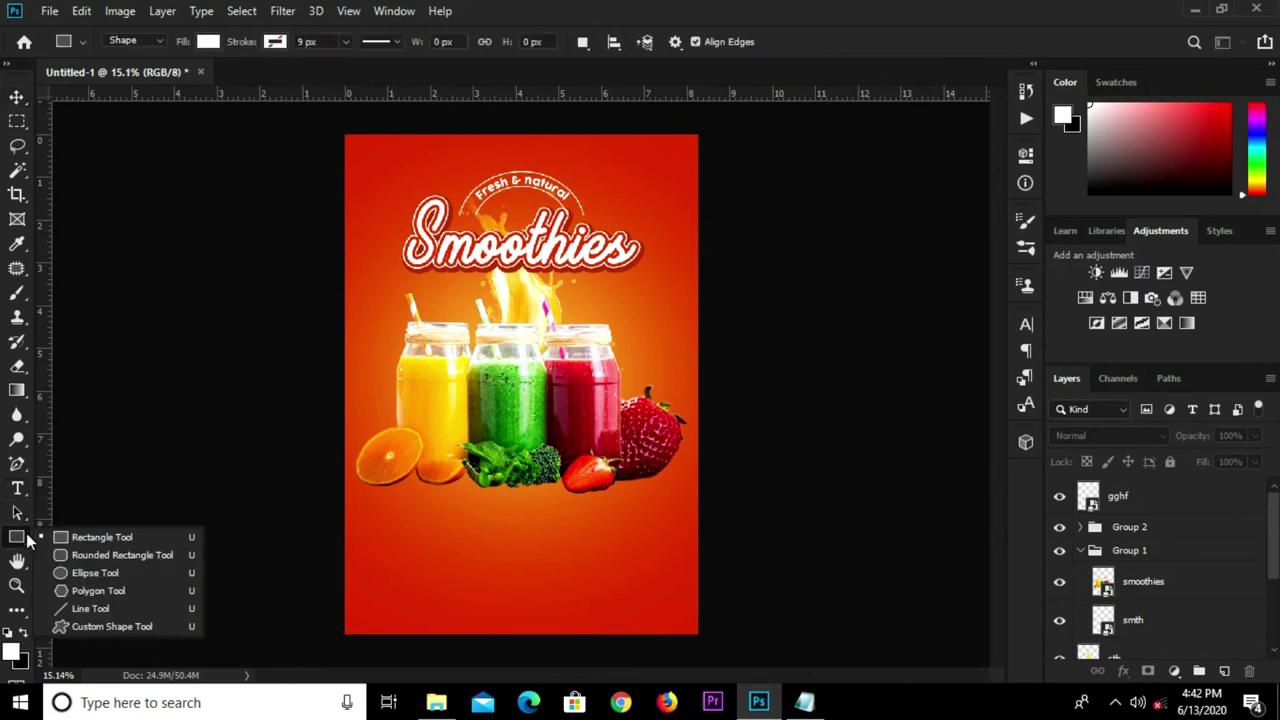
{"action": "left_click", "coordinate": [71, 571]}
{"action": "left_click_drag", "start_coordinate": [370, 480], "coordinate": [665, 500]}
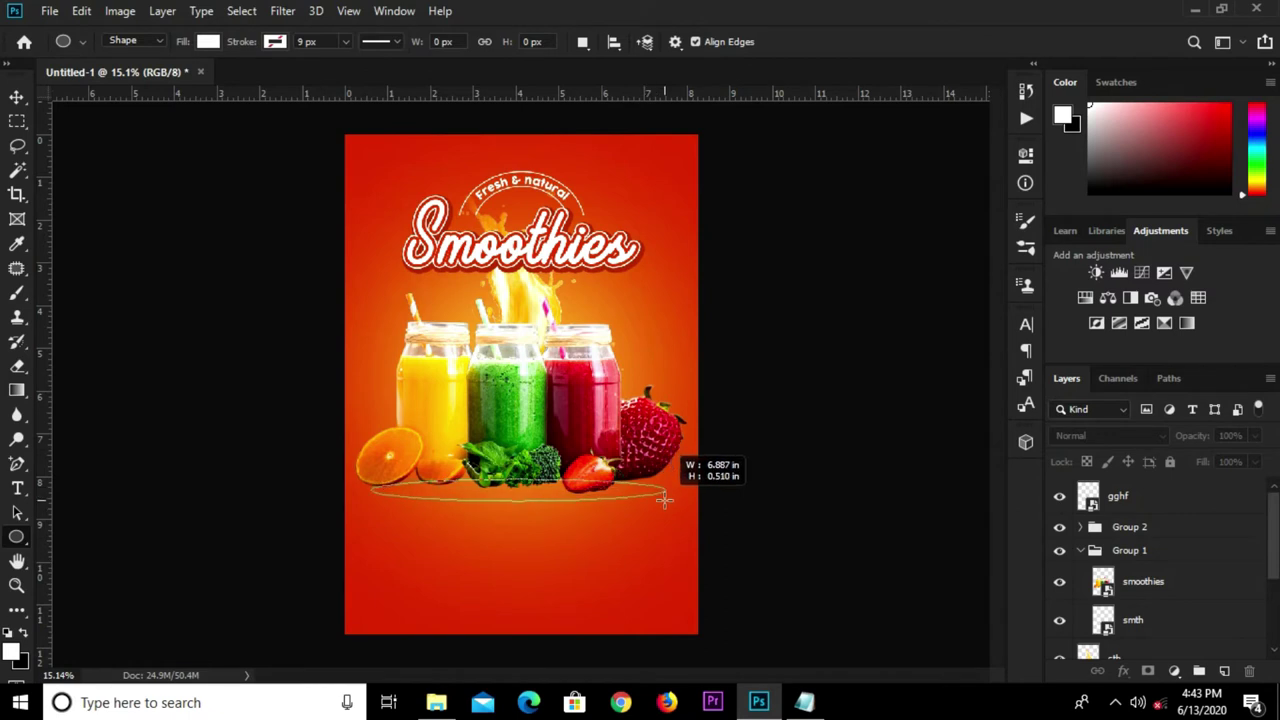
{"action": "left_click_drag", "start_coordinate": [665, 500], "coordinate": [665, 507]}
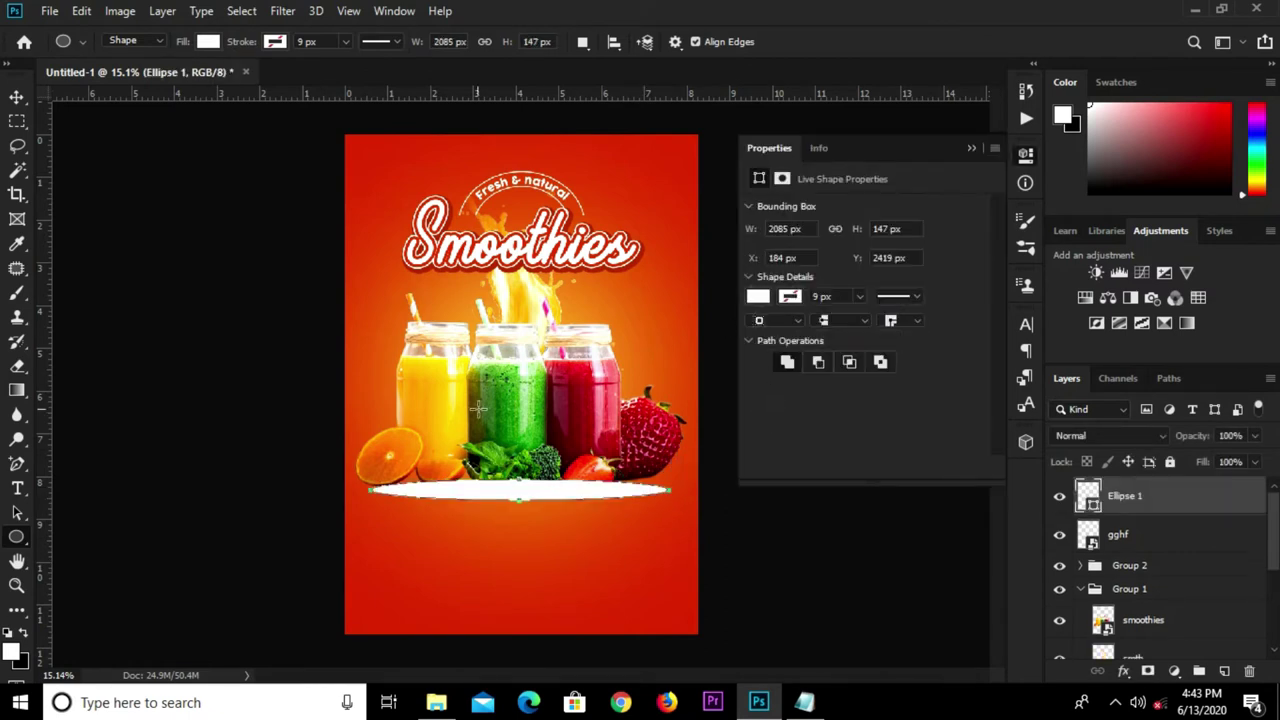
Move Ellipse 1 between sth and Layer 1 and enlarge it slightly
{"action": "left_click", "coordinate": [16, 96]}
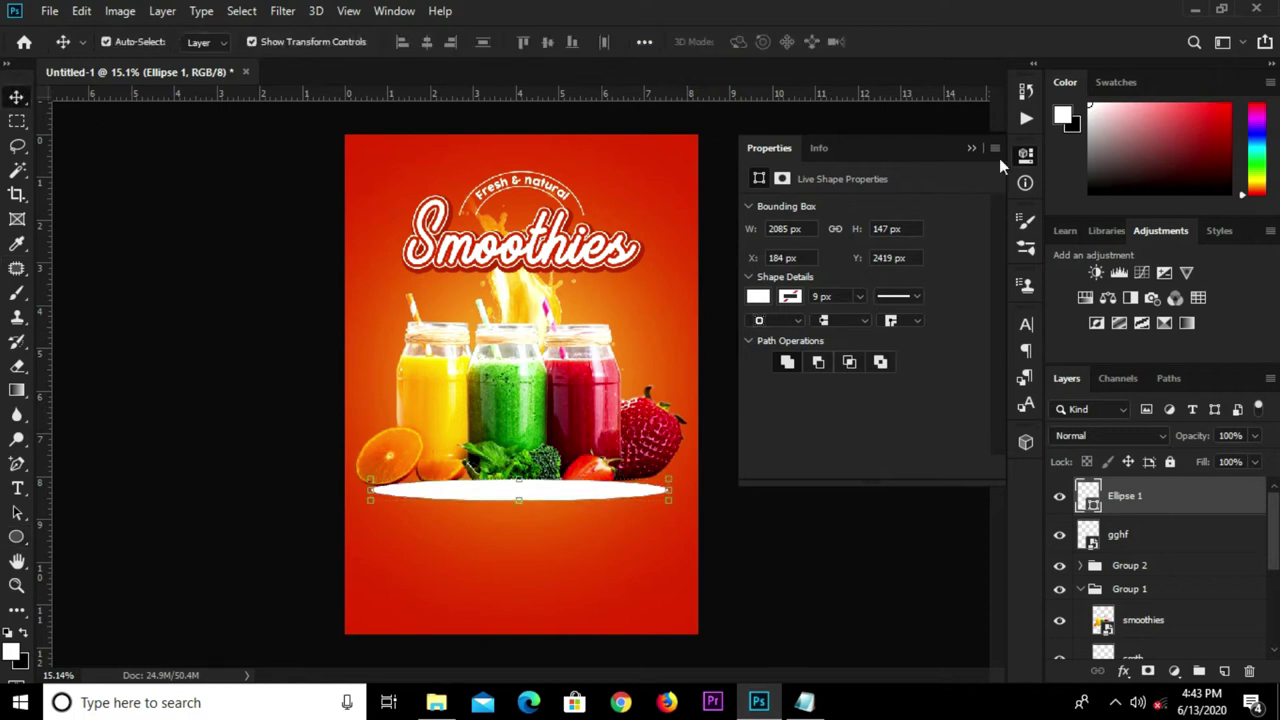
{"action": "left_click", "coordinate": [971, 148]}
{"action": "mouse_move", "coordinate": [1182, 494]}
{"action": "left_mouse_down"}
{"action": "mouse_move", "coordinate": [1165, 625]}
{"action": "mouse_move", "coordinate": [1155, 573]}
{"action": "mouse_move", "coordinate": [1148, 641]}
{"action": "left_mouse_up"}
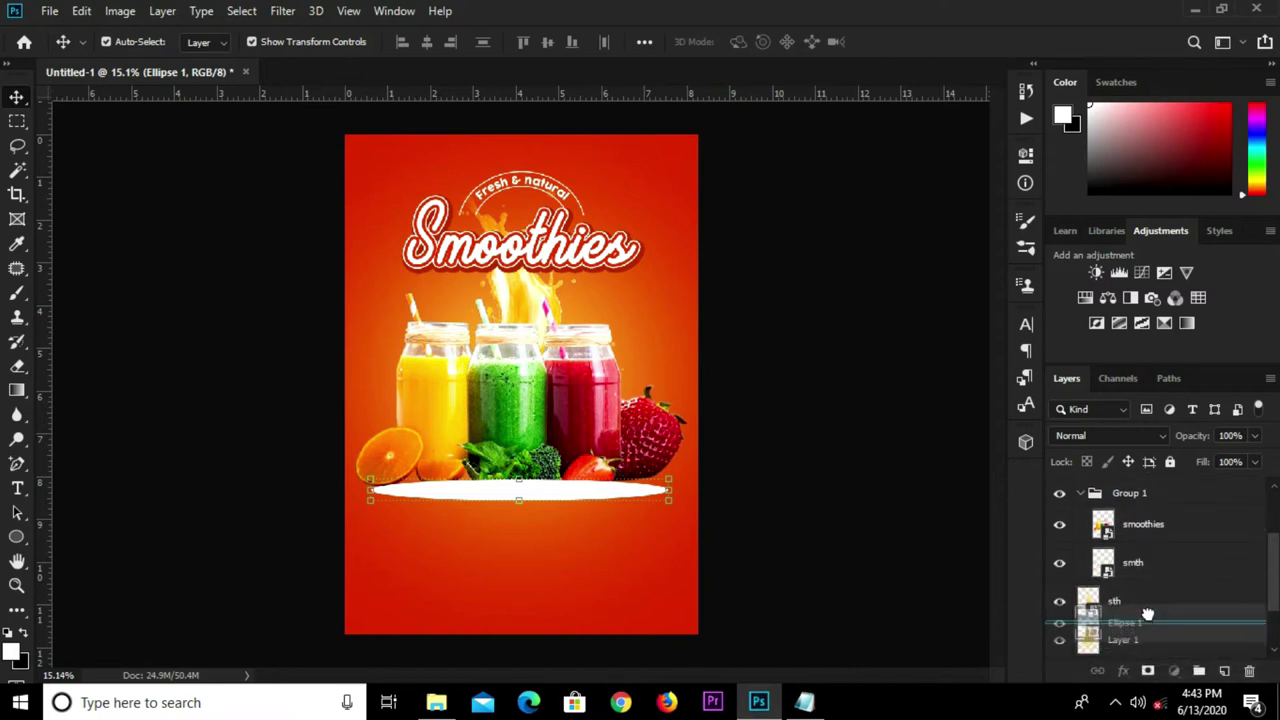
{"action": "left_click_drag", "start_coordinate": [1148, 641], "coordinate": [1145, 608]}
{"action": "left_click_drag", "start_coordinate": [618, 518], "coordinate": [624, 516]}
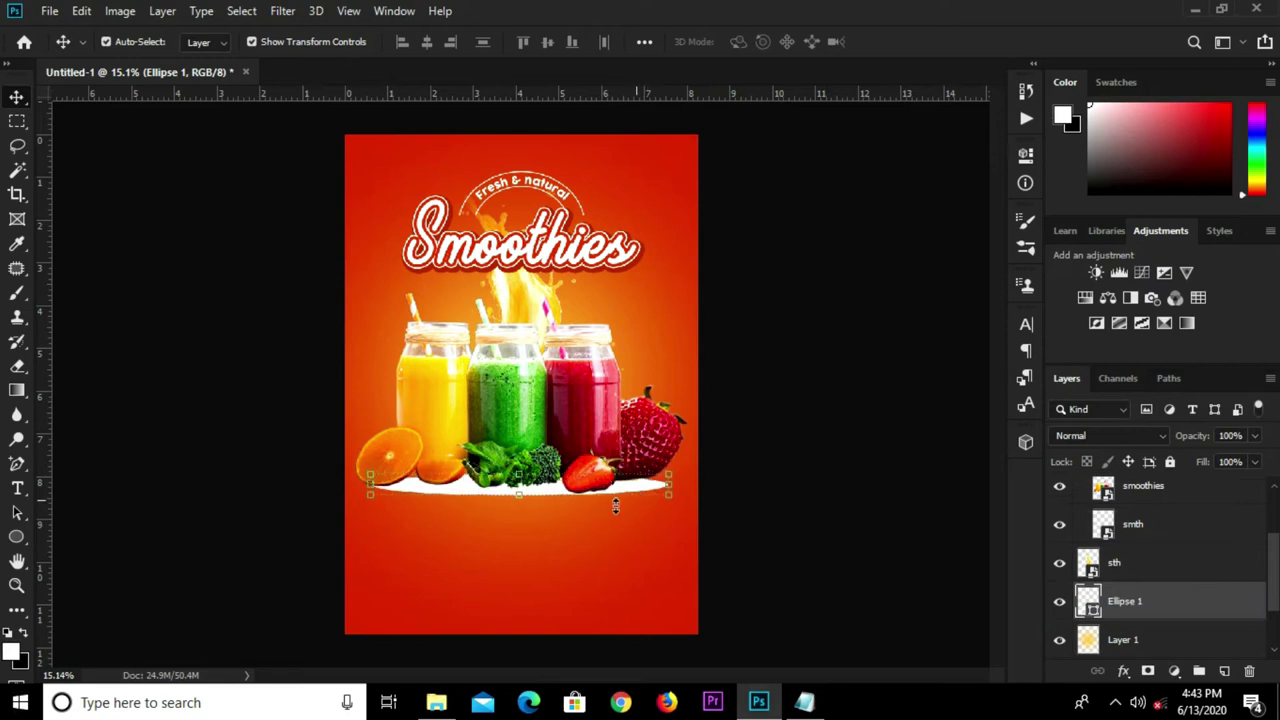
{"action": "left_click_drag", "start_coordinate": [518, 494], "coordinate": [518, 501]}
{"action": "left_click_drag", "start_coordinate": [674, 491], "coordinate": [678, 493]}
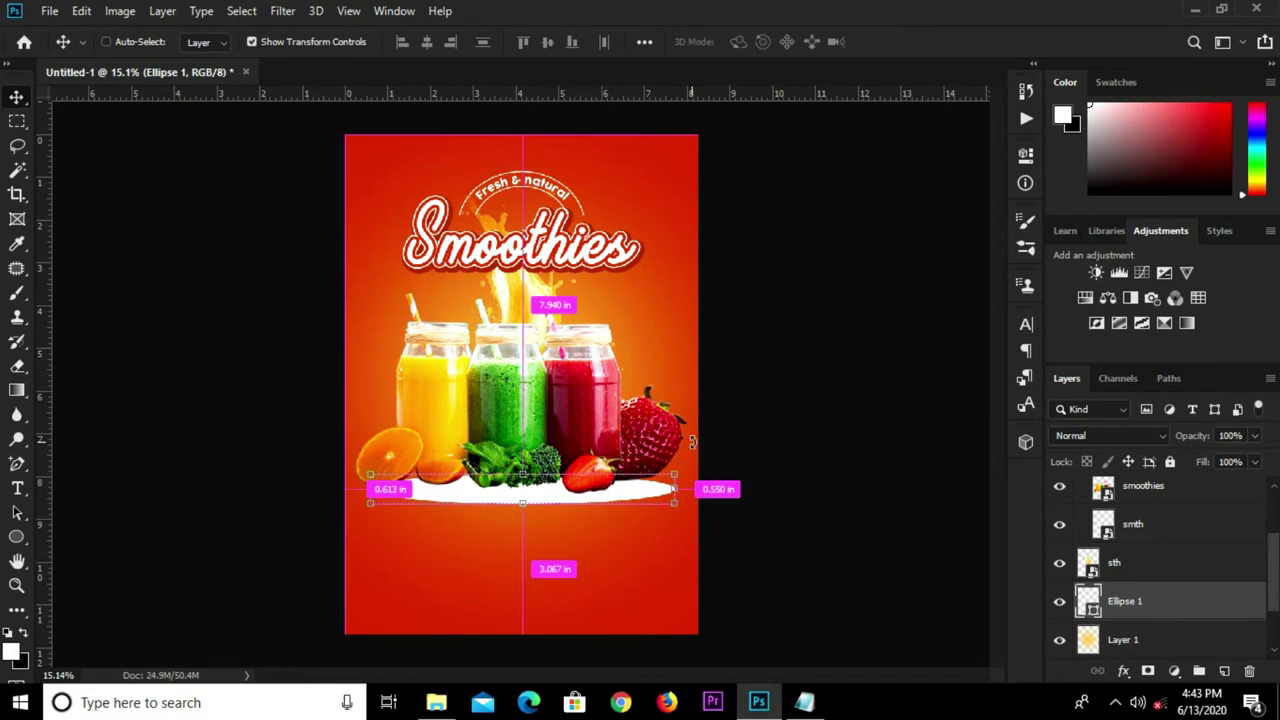
Centre the ellipse horizontally, nudge it up, and convert it to a smart object
{"action": "key", "text": "ctrl+a"}
{"action": "left_click", "coordinate": [430, 42]}
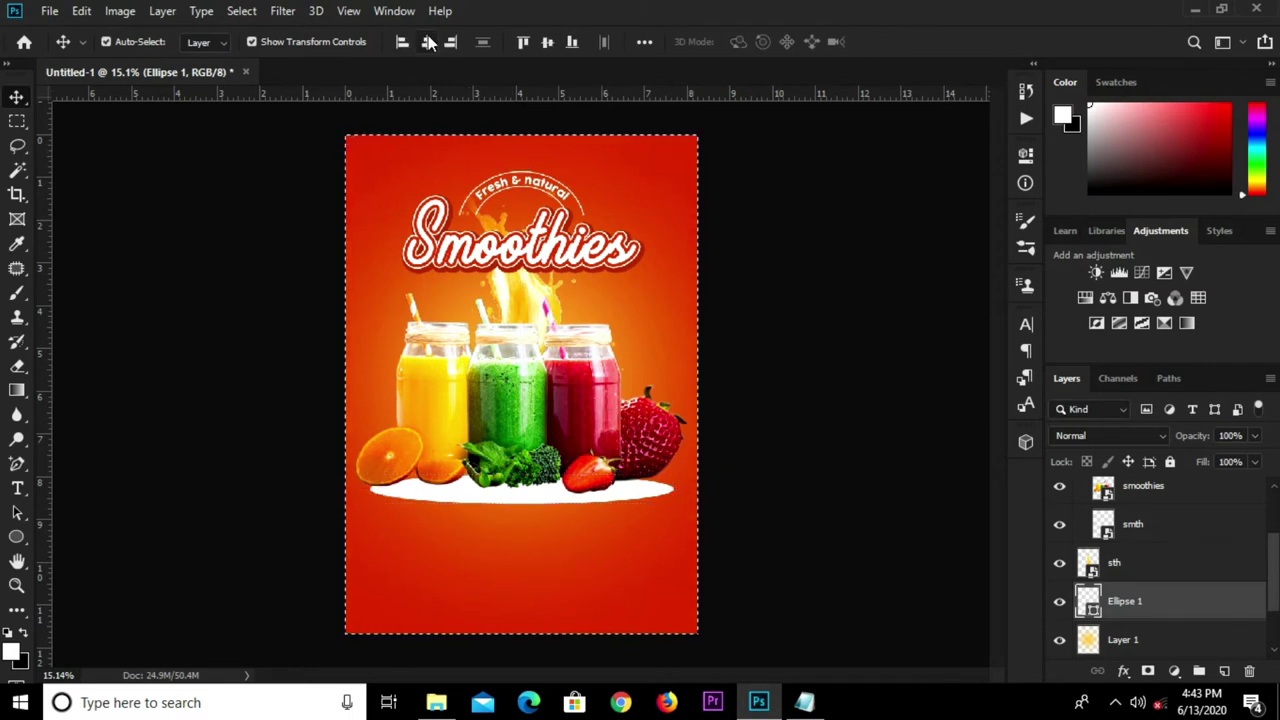
{"action": "key", "text": "ctrl+d"}
{"action": "key", "text": "shift+Up"}
{"action": "key", "text": "shift+Up"}
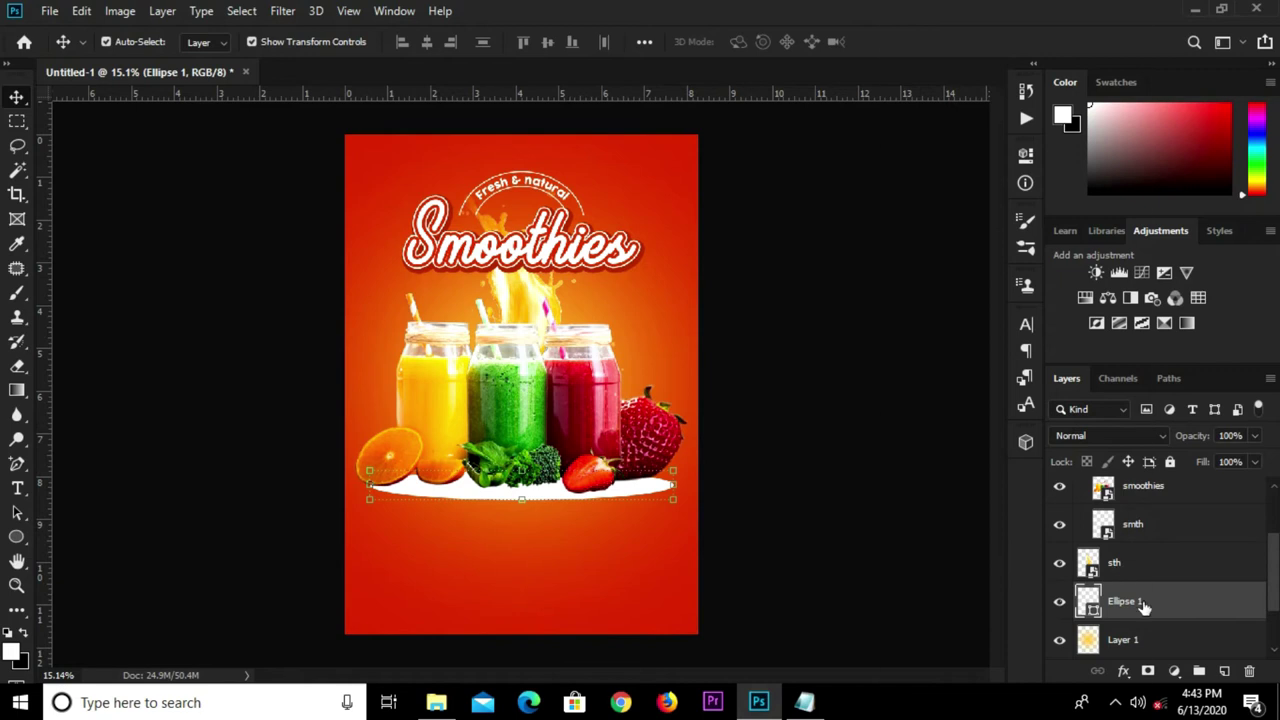
{"action": "right_click", "coordinate": [1145, 605]}
{"action": "left_click", "coordinate": [912, 259]}
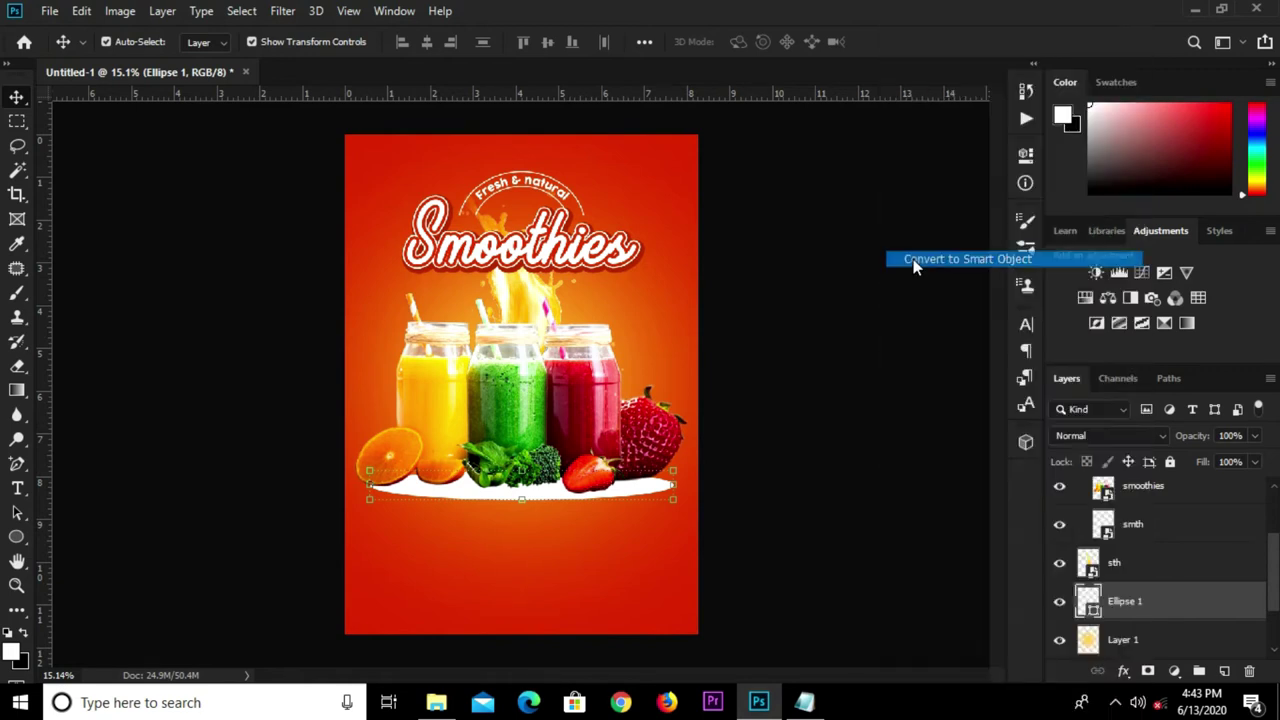
Blur Ellipse 1 with a 175-pixel Gaussian Blur
{"action": "left_click", "coordinate": [285, 15]}
{"action": "left_click", "coordinate": [561, 295]}
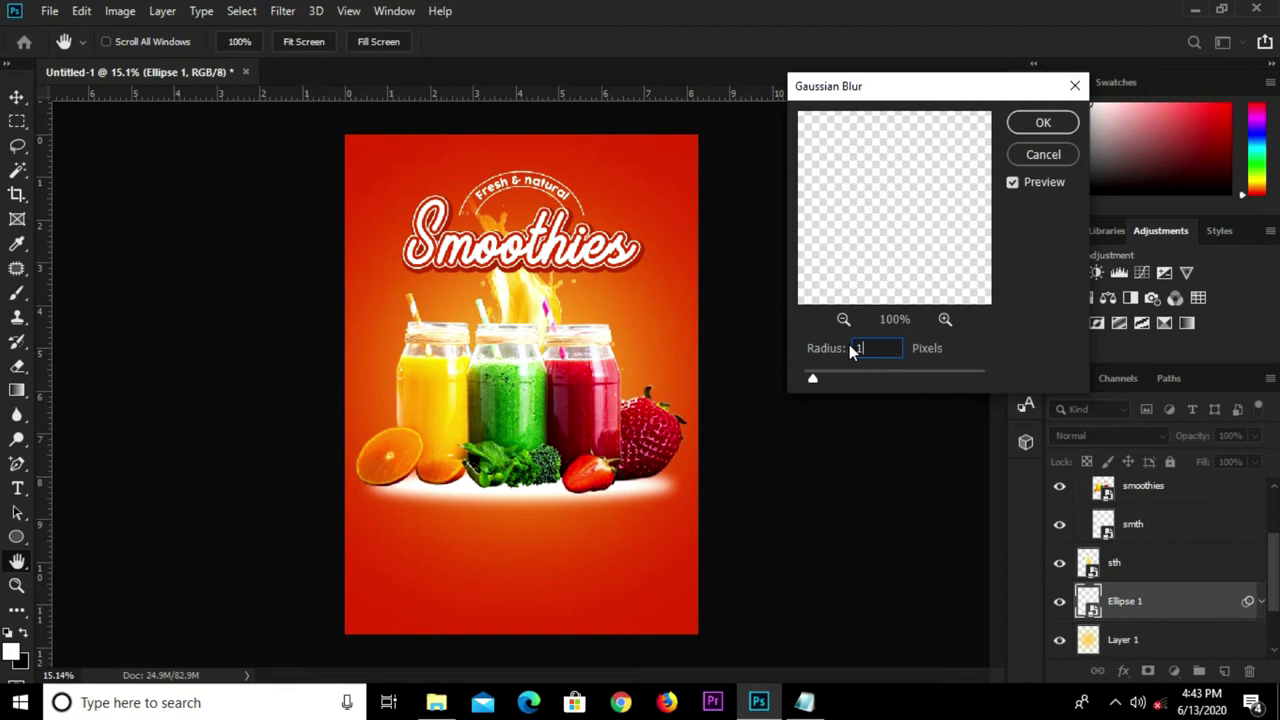
{"action": "type", "text": "75"}
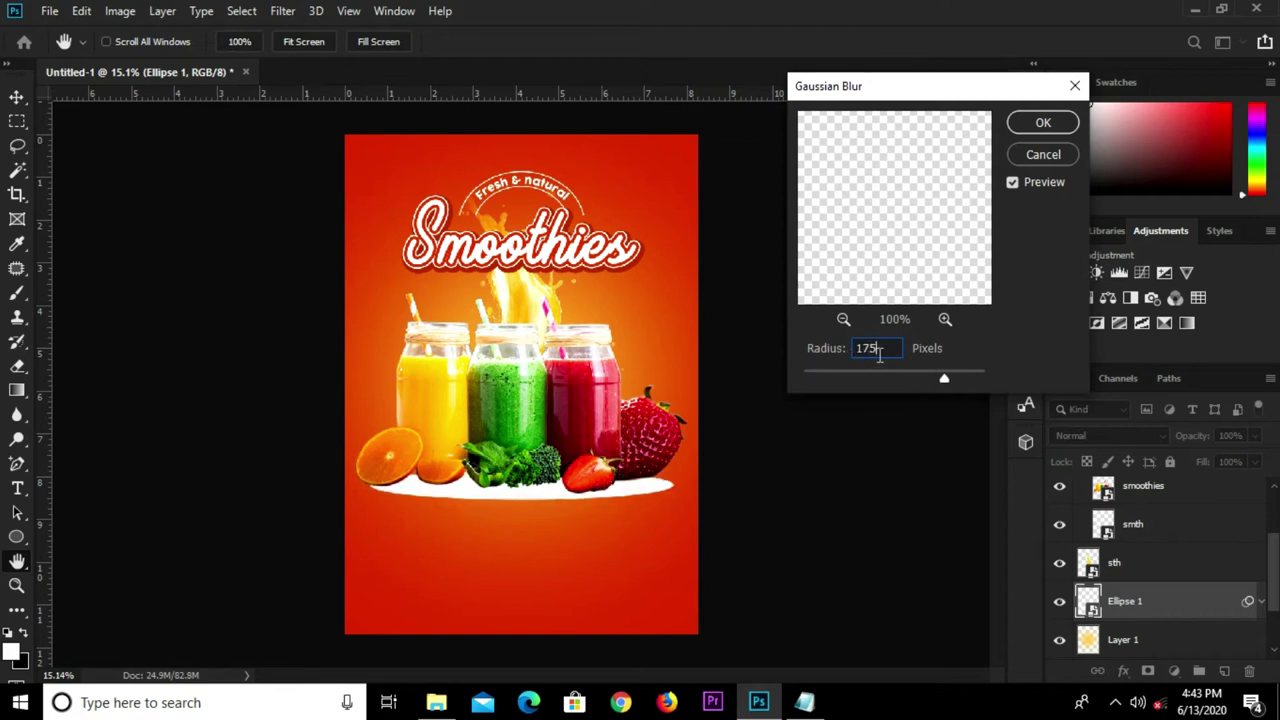
{"action": "left_click_drag", "start_coordinate": [886, 344], "coordinate": [856, 343]}
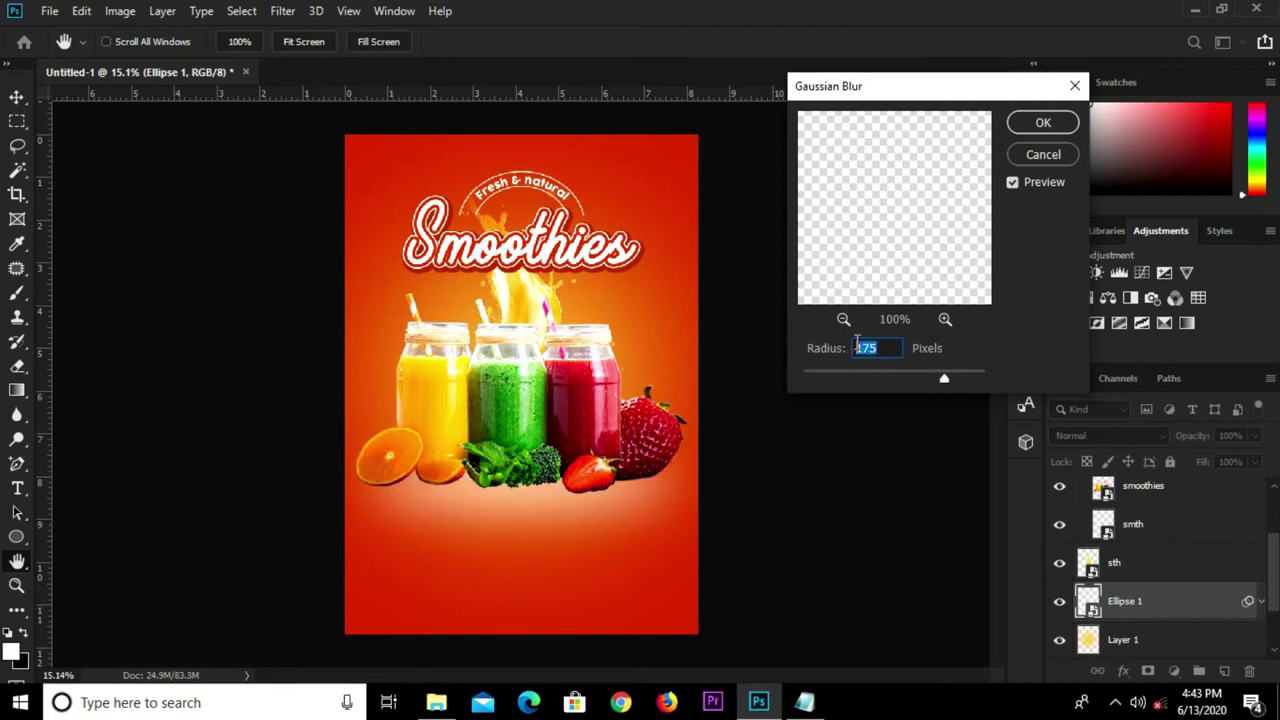
{"action": "left_click", "coordinate": [1040, 122]}
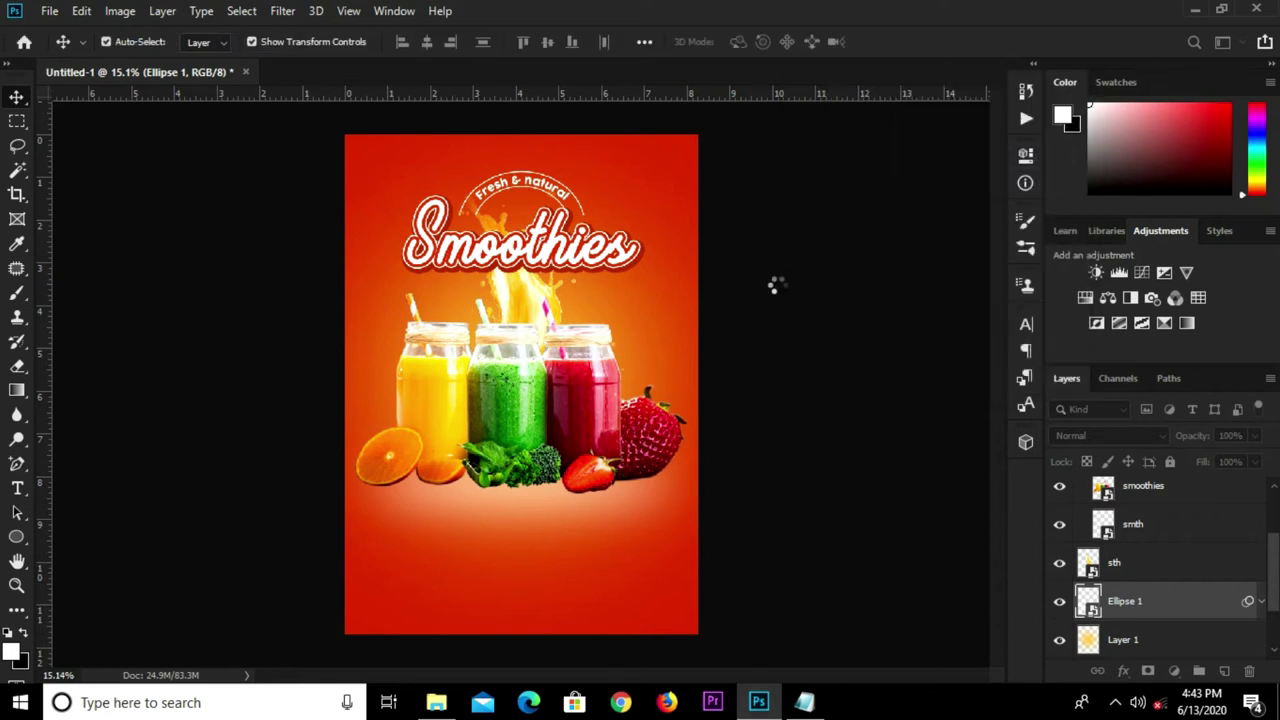
{"action": "left_click", "coordinate": [655, 445]}
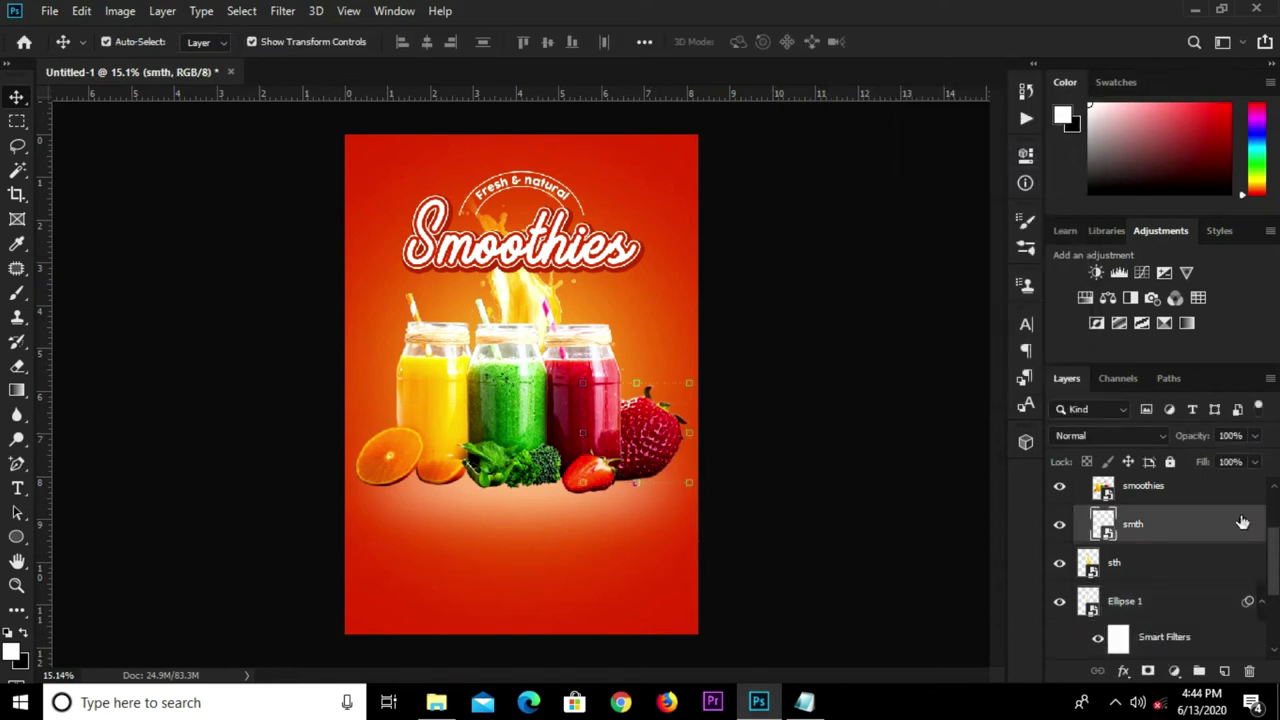
Duplicate the strawberry, move it up beside the title and shrink it to about half
{"action": "key", "text": "ctrl+j"}
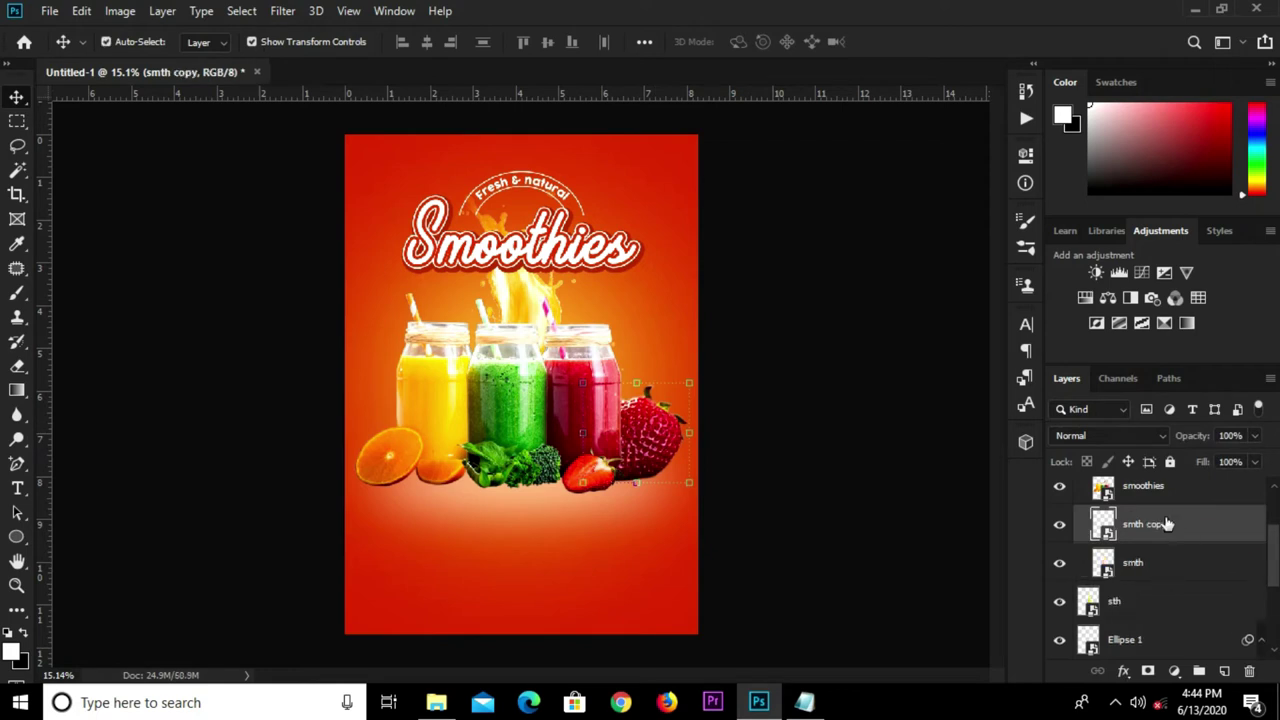
{"action": "left_click_drag", "start_coordinate": [604, 420], "coordinate": [659, 297]}
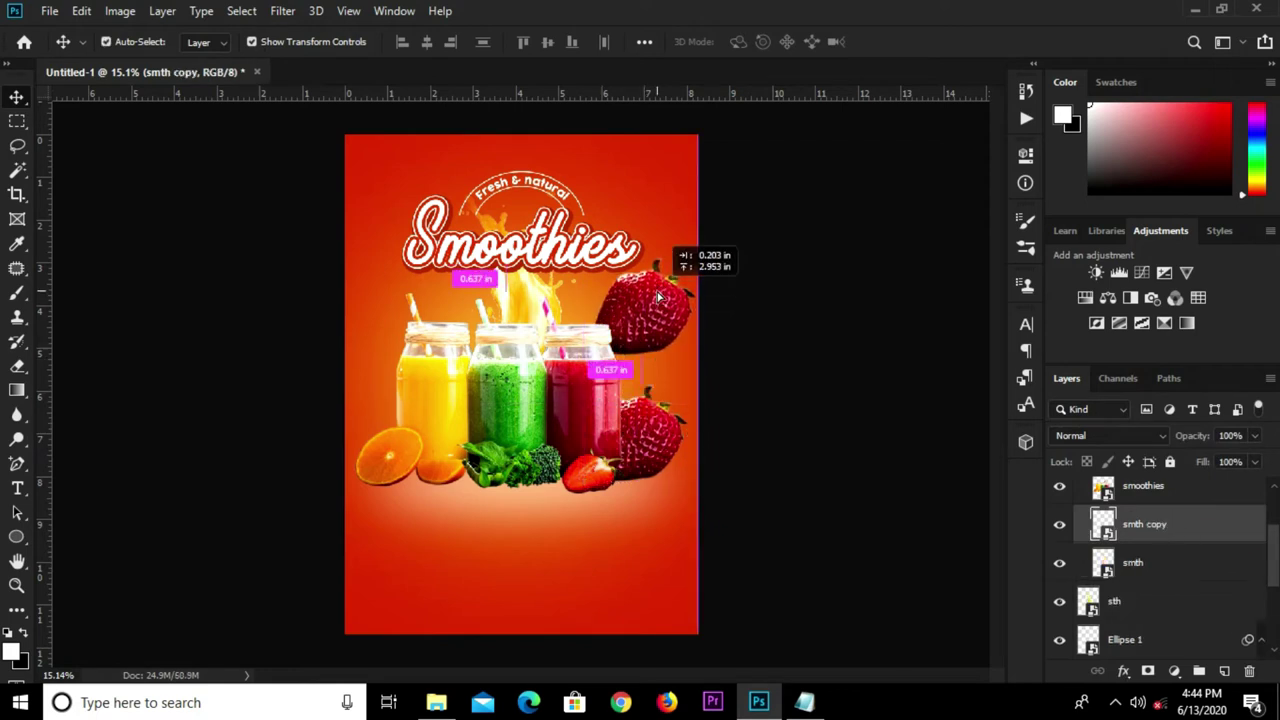
{"action": "key", "text": "ctrl+t"}
{"action": "mouse_move", "coordinate": [698, 257]}
{"action": "left_mouse_down"}
{"action": "mouse_move", "coordinate": [640, 313]}
{"action": "mouse_move", "coordinate": [682, 281]}
{"action": "mouse_move", "coordinate": [655, 290]}
{"action": "left_mouse_up"}
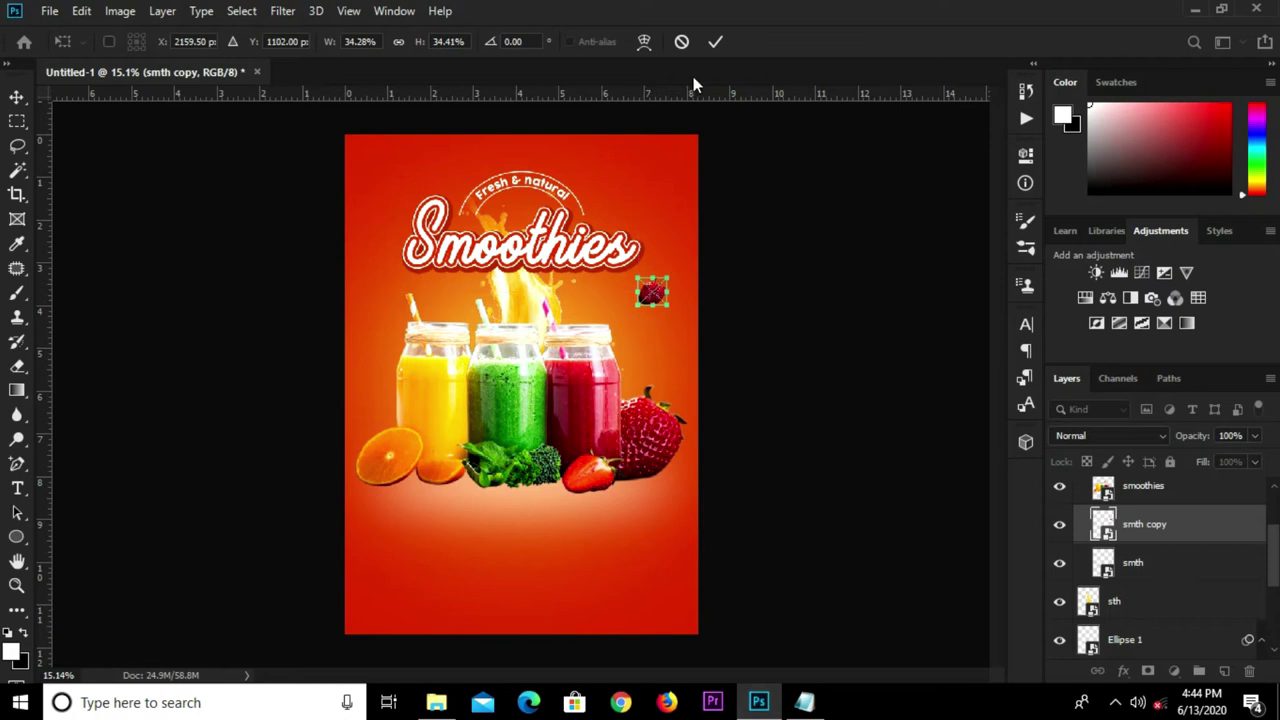
{"action": "left_click", "coordinate": [717, 42]}
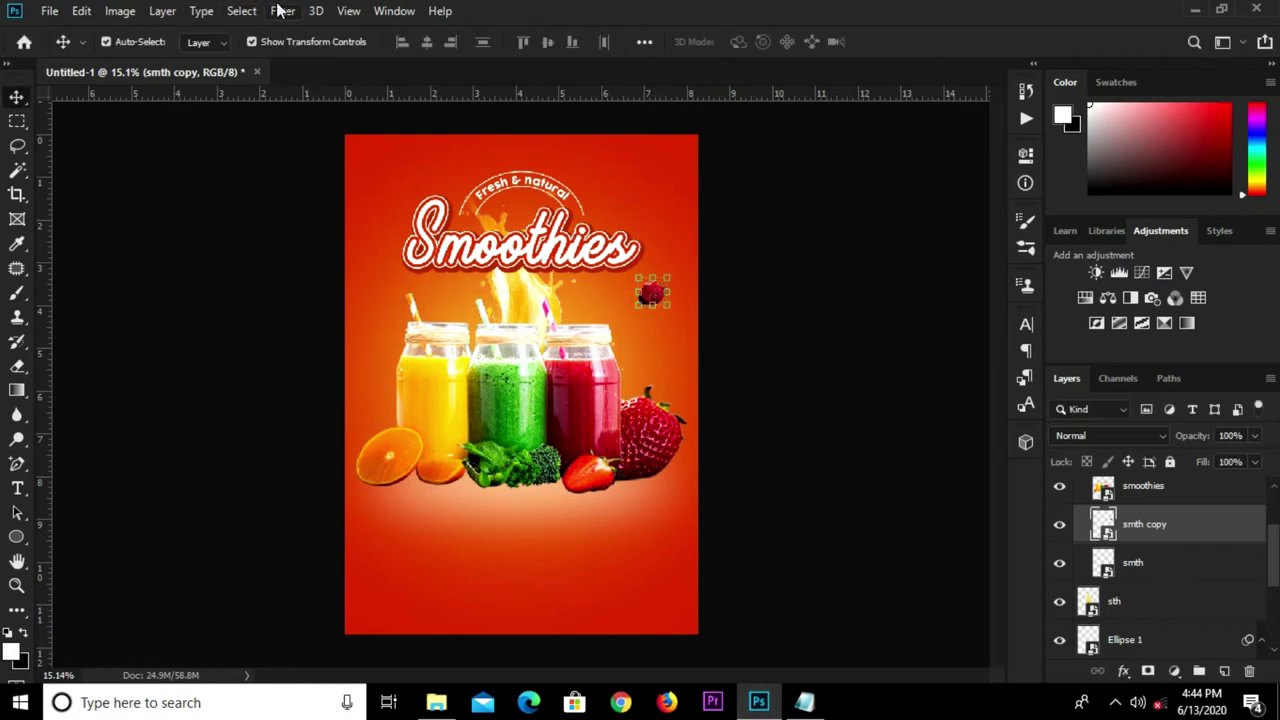
Apply a light Gaussian Blur of radius 3 to the small strawberry
{"action": "left_click", "coordinate": [282, 11]}
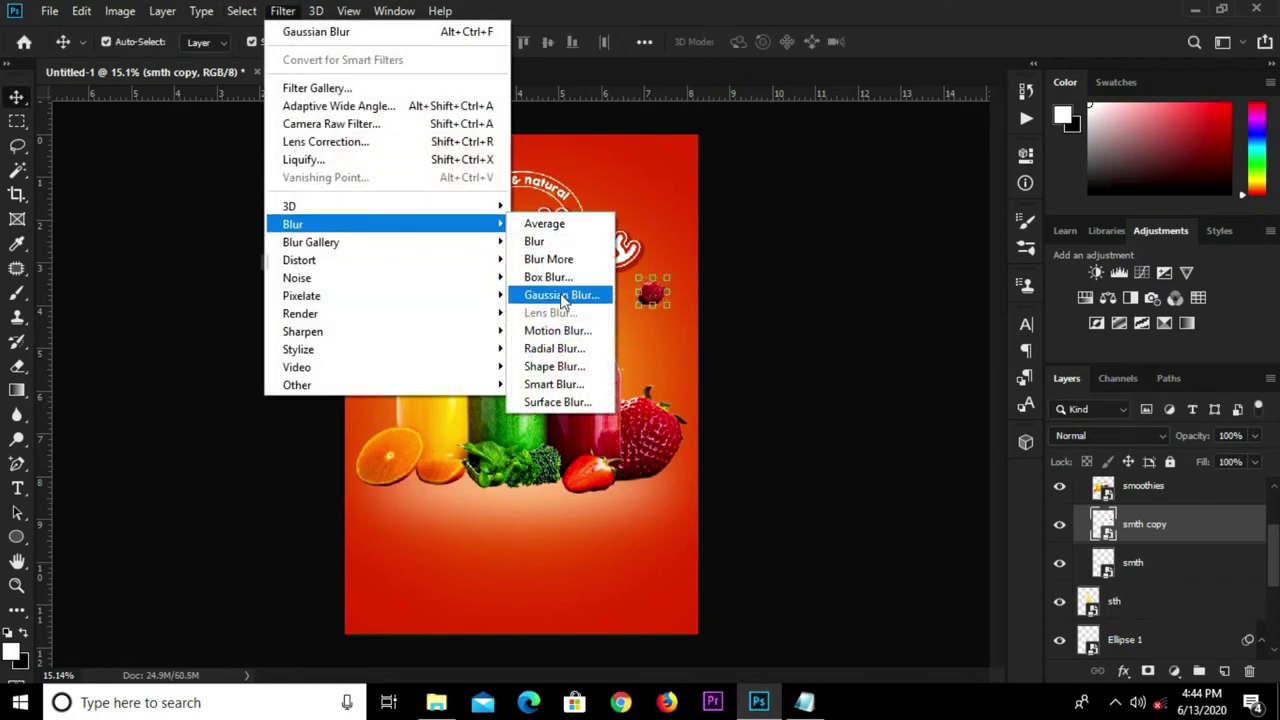
{"action": "left_click", "coordinate": [562, 296]}
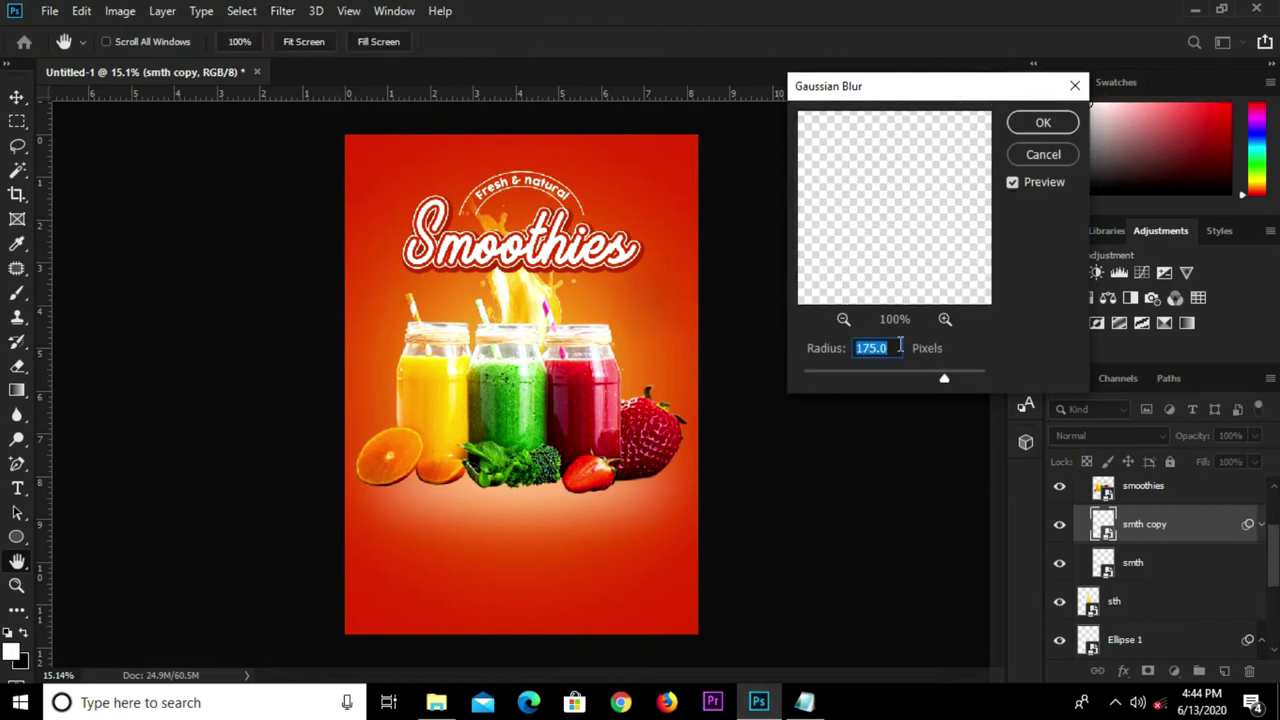
{"action": "type", "text": "3.2"}
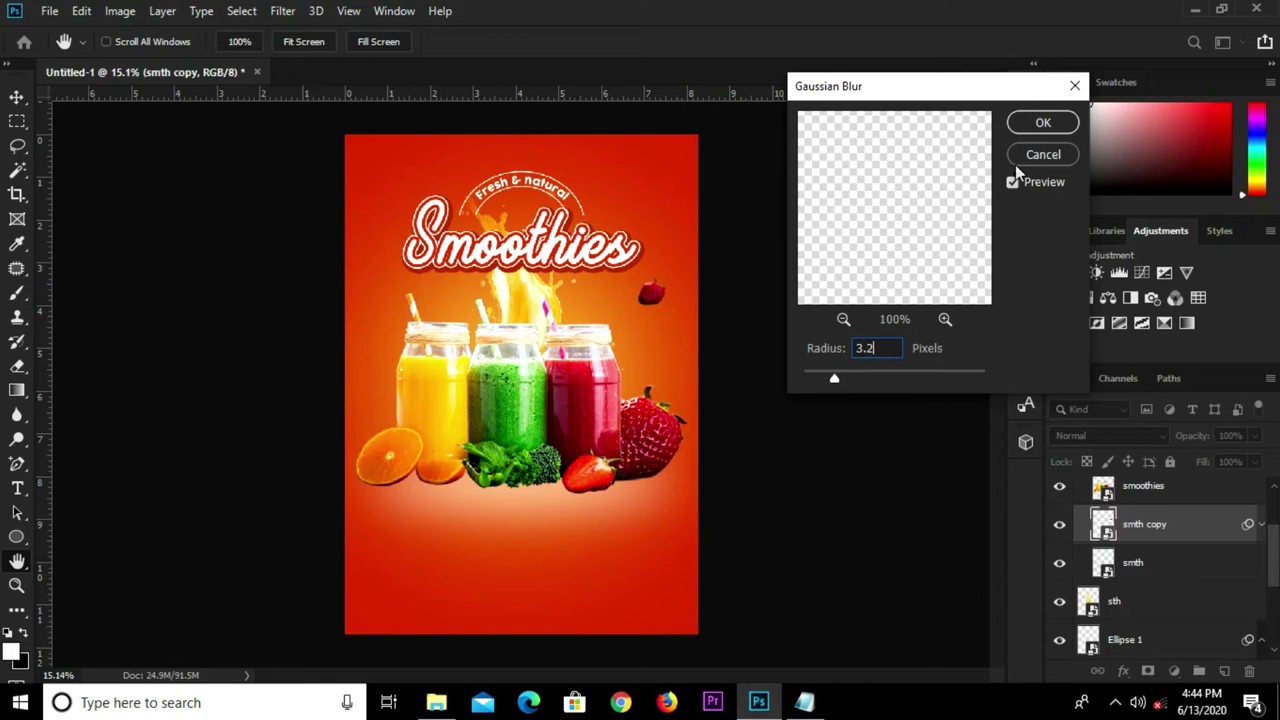
{"action": "left_click", "coordinate": [1043, 122]}
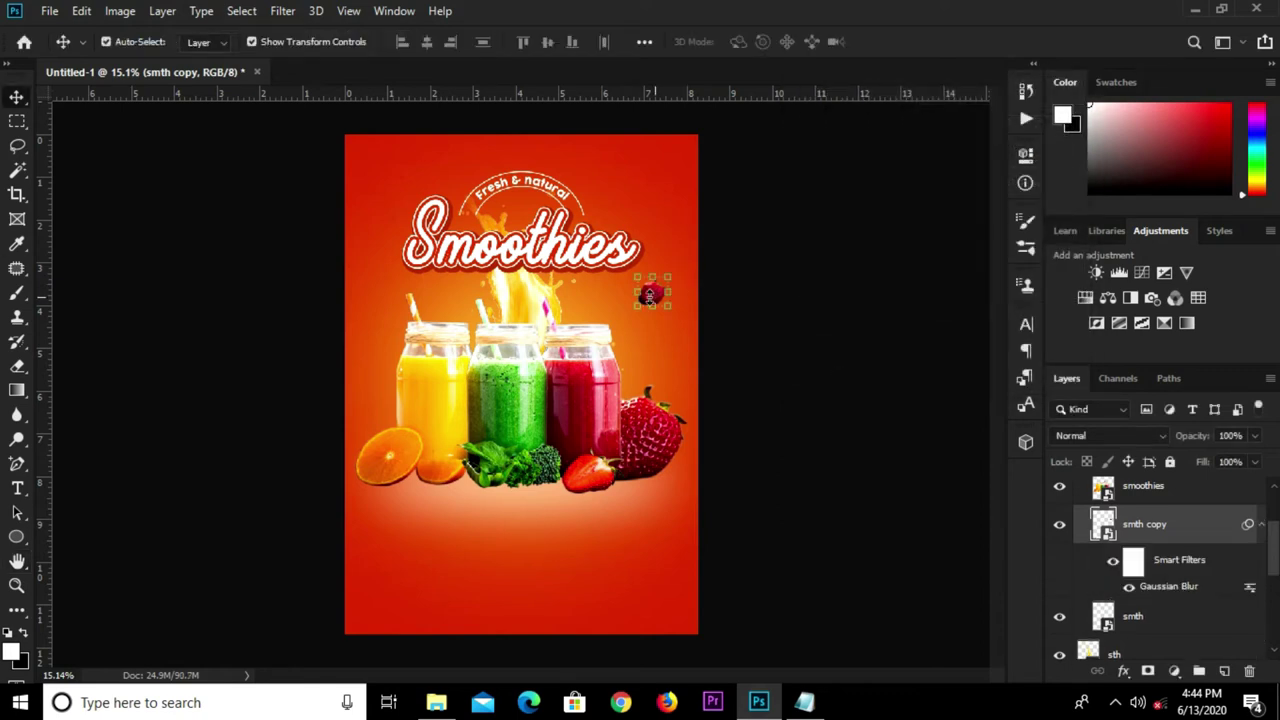
{"action": "scroll", "coordinate": [649, 294], "scroll_direction": "up", "scroll_amount": 1}
Duplicate the blurred strawberry and place the copy beside the yellow jar
{"action": "key", "text": "ctrl+j"}
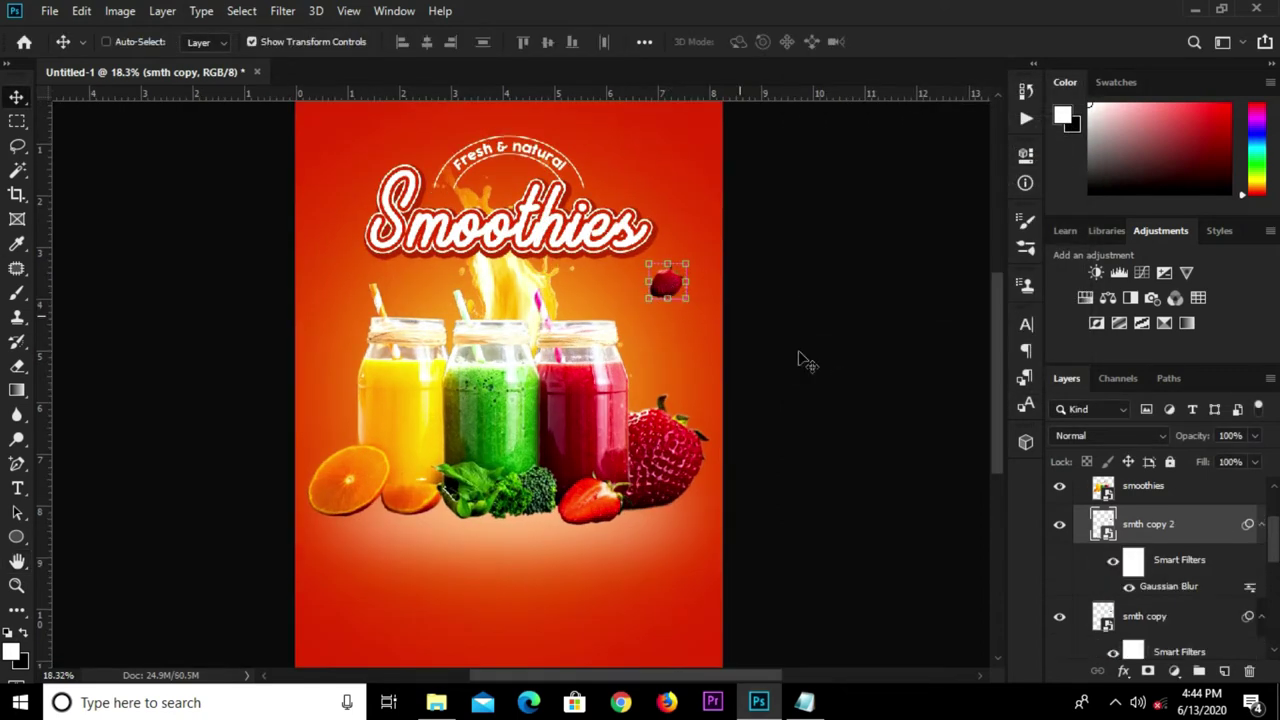
{"action": "mouse_move", "coordinate": [670, 288]}
{"action": "left_mouse_down"}
{"action": "mouse_move", "coordinate": [357, 362]}
{"action": "mouse_move", "coordinate": [341, 397]}
{"action": "left_mouse_up"}
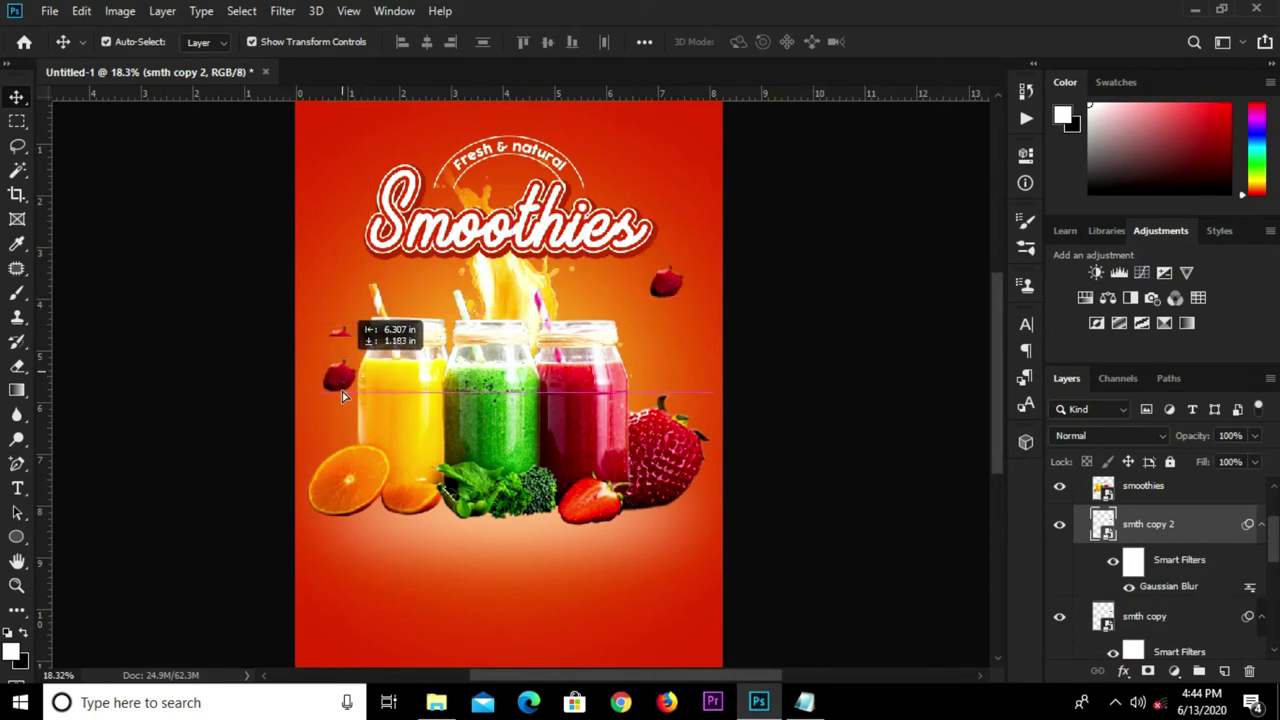
{"action": "left_click_drag", "start_coordinate": [341, 397], "coordinate": [335, 433]}
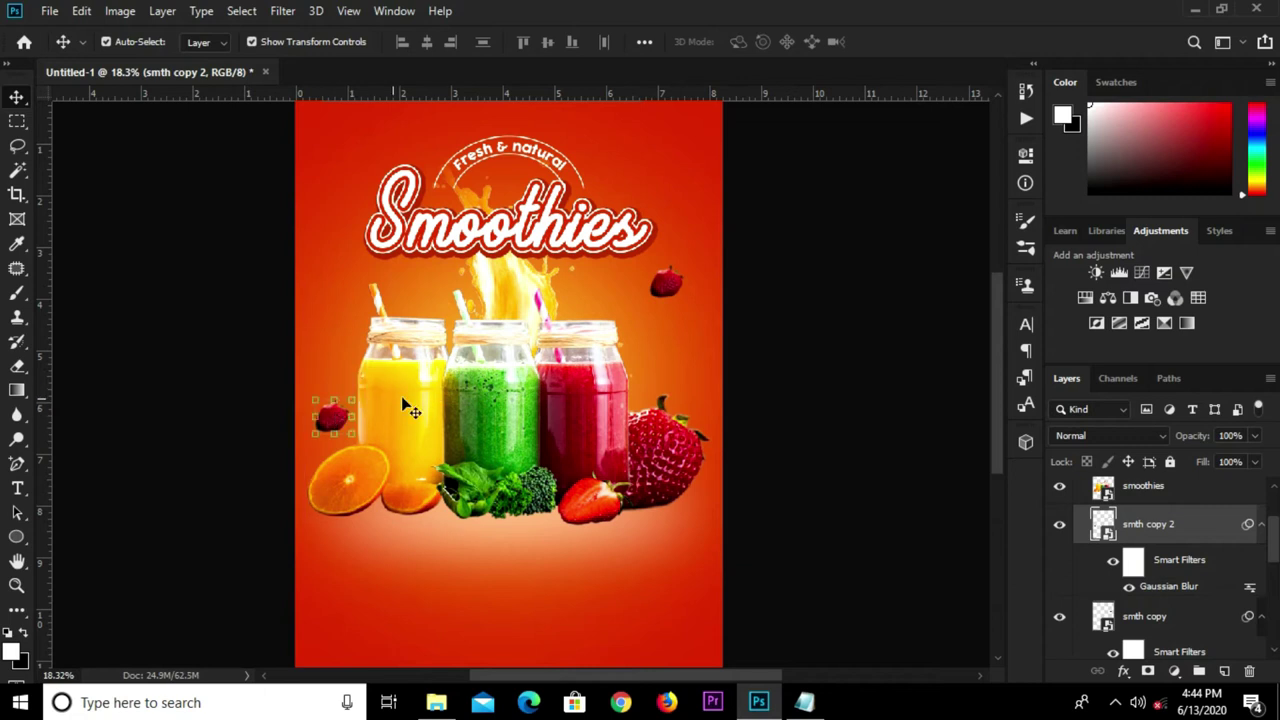
{"action": "key", "text": "ctrl+minus"}
{"action": "key", "text": "ctrl+minus"}
{"action": "left_click", "coordinate": [737, 346]}
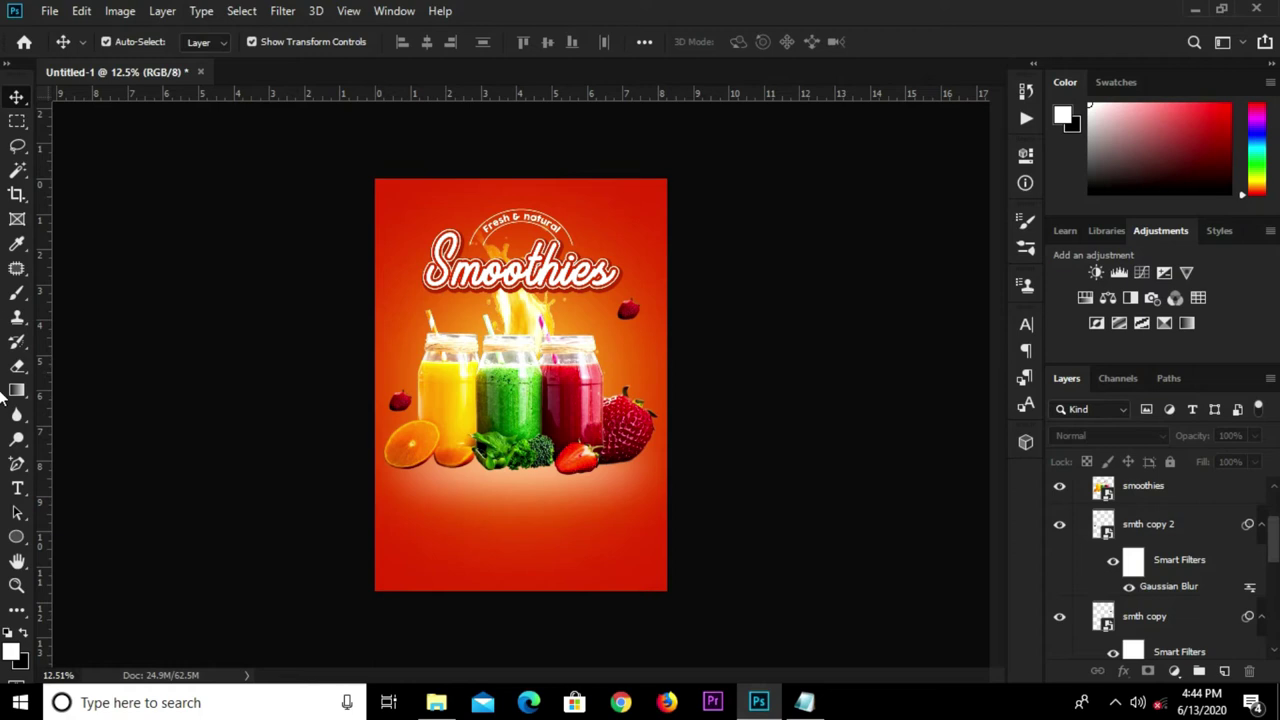
Draw a tall white rectangle at the poster's top right
{"action": "left_click", "coordinate": [17, 537]}
{"action": "right_click", "coordinate": [22, 540]}
{"action": "left_click", "coordinate": [100, 538]}
{"action": "scroll", "coordinate": [632, 163], "scroll_direction": "up", "scroll_amount": 2}
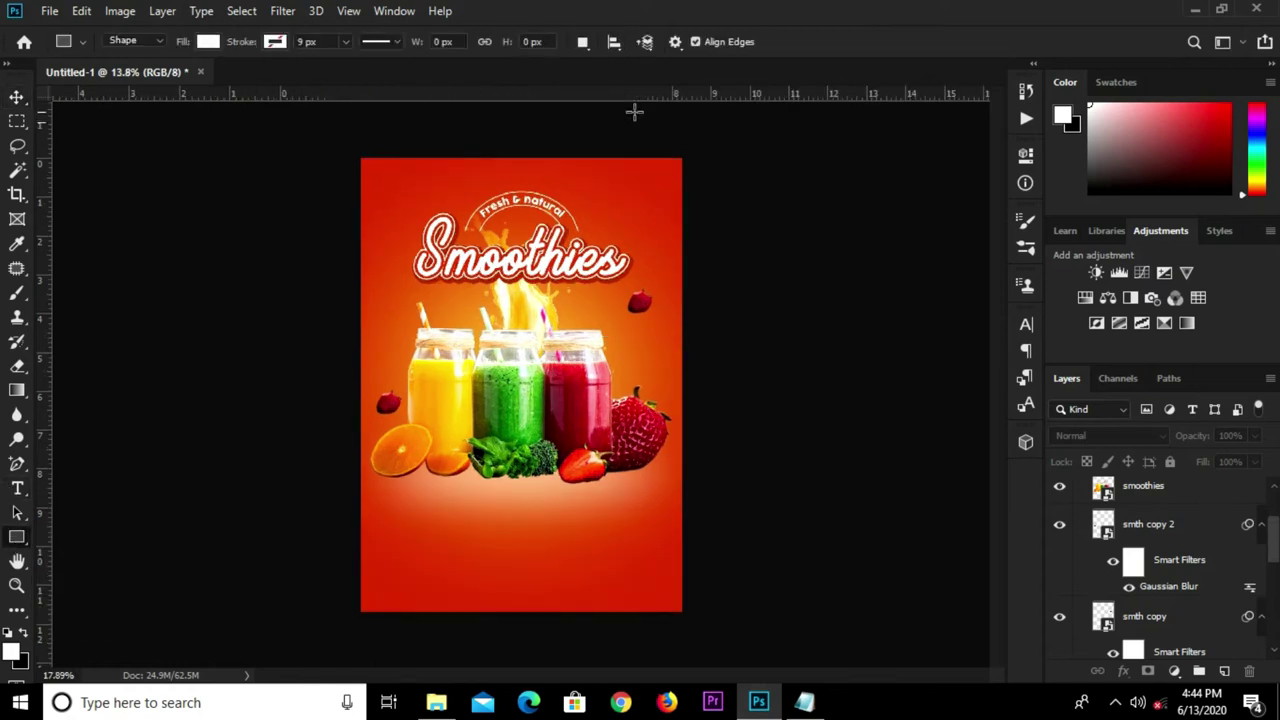
{"action": "scroll", "coordinate": [634, 109], "scroll_direction": "up", "scroll_amount": 2}
{"action": "scroll", "coordinate": [583, 162], "scroll_direction": "up", "scroll_amount": 1}
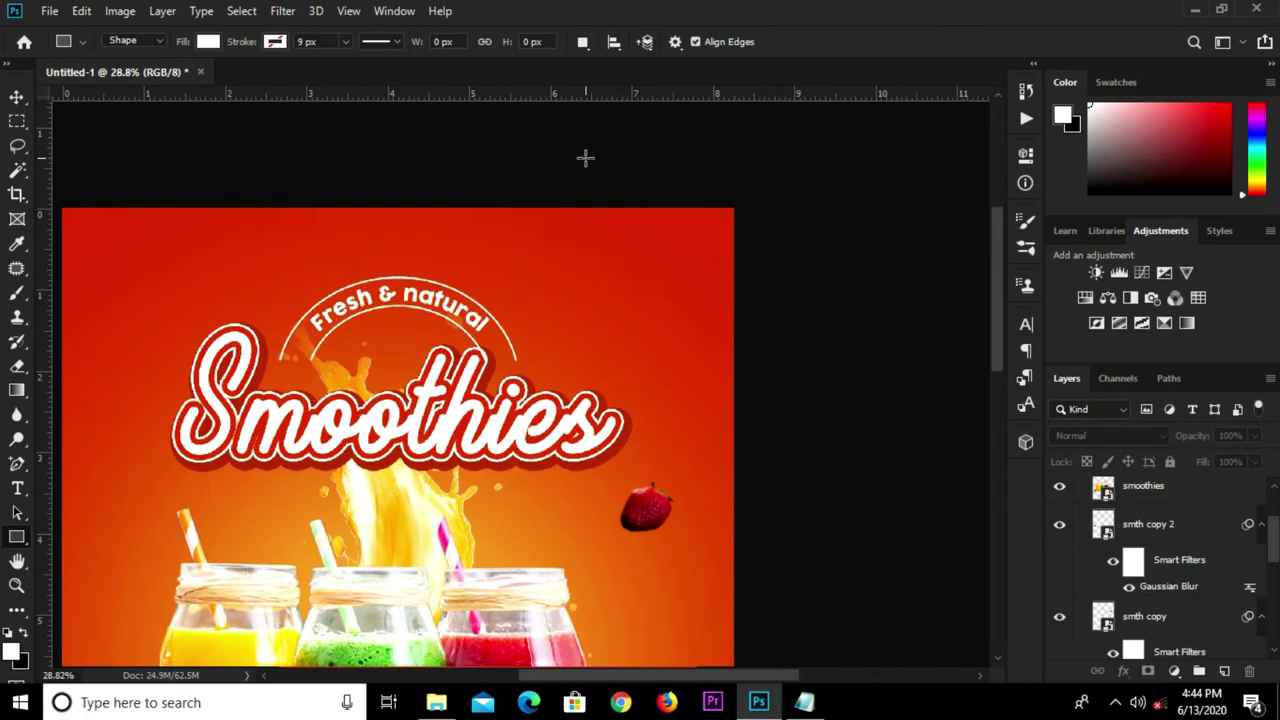
{"action": "left_click_drag", "start_coordinate": [586, 155], "coordinate": [706, 379]}
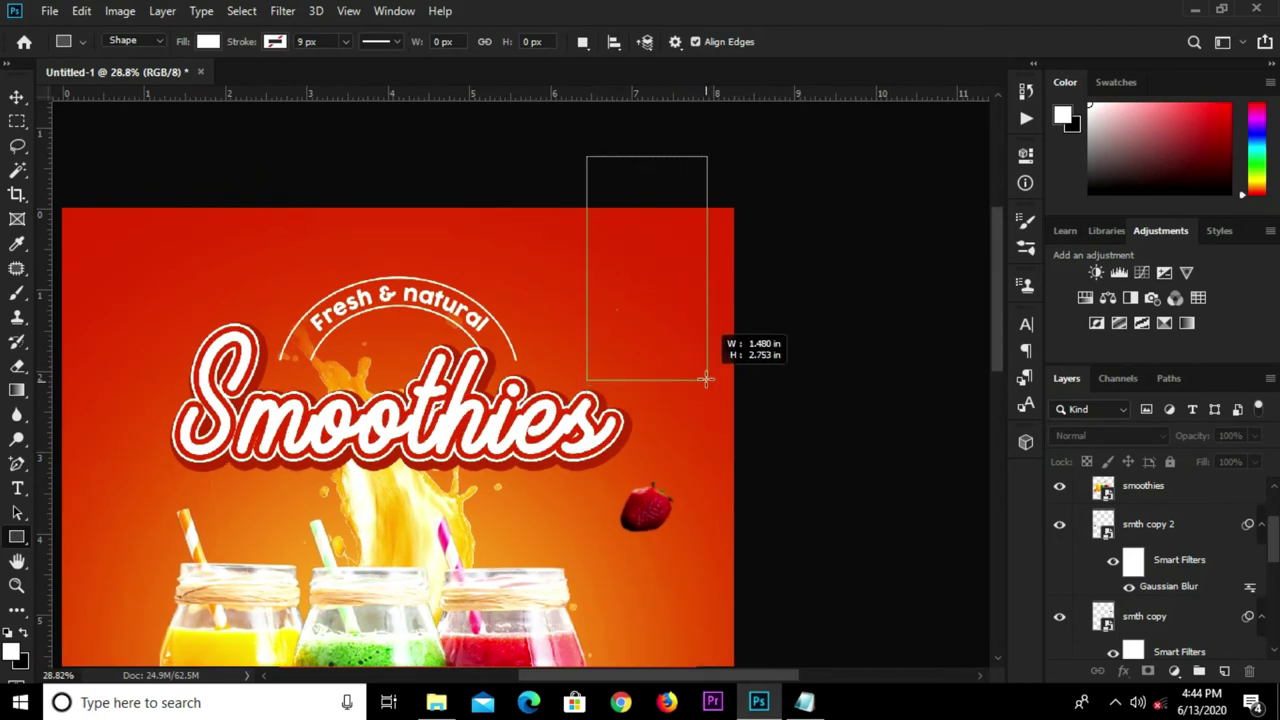
{"action": "left_click_drag", "start_coordinate": [706, 379], "coordinate": [707, 373]}
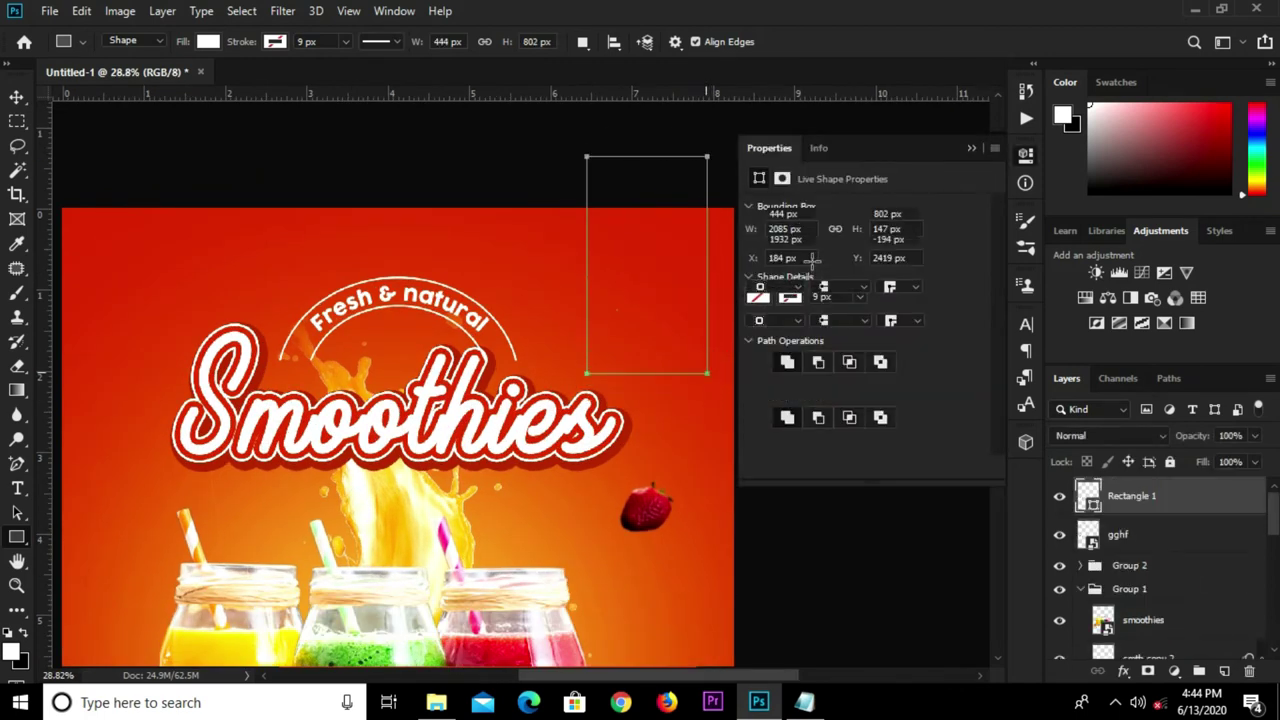
Rasterize the Rectangle 1 layer
{"action": "key", "text": "v"}
{"action": "right_click", "coordinate": [1158, 498]}
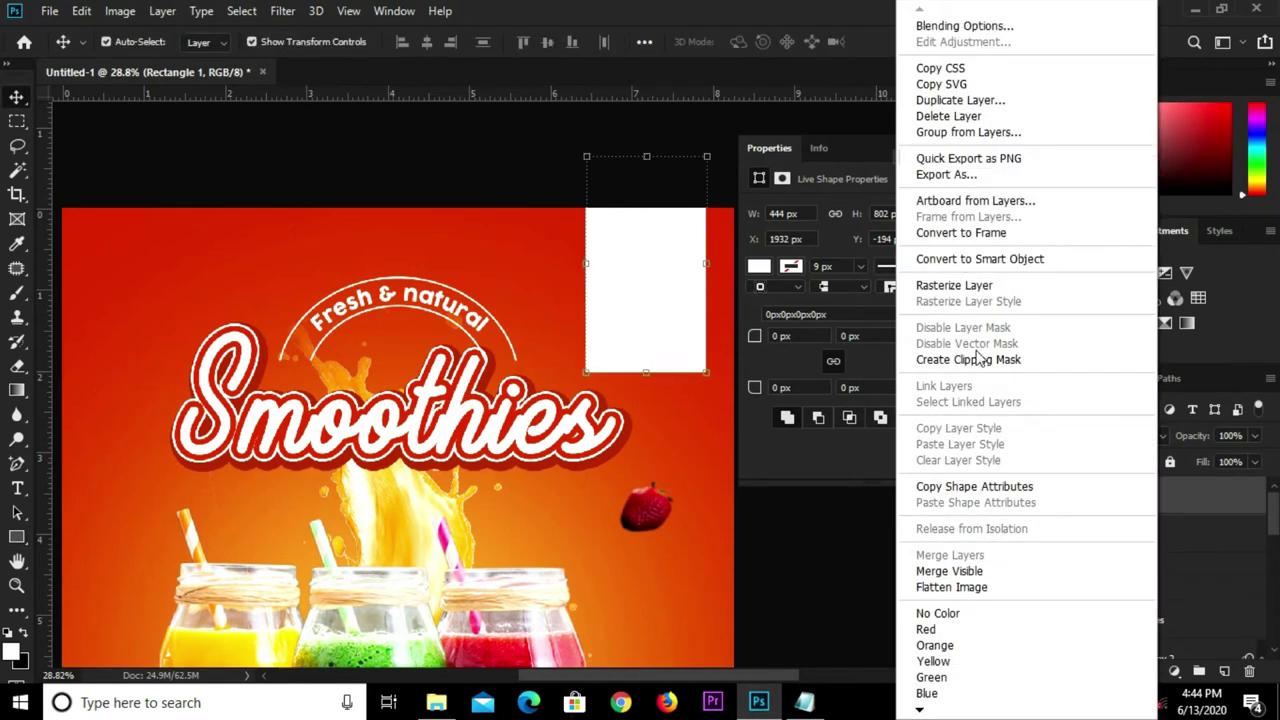
{"action": "left_click", "coordinate": [962, 285]}
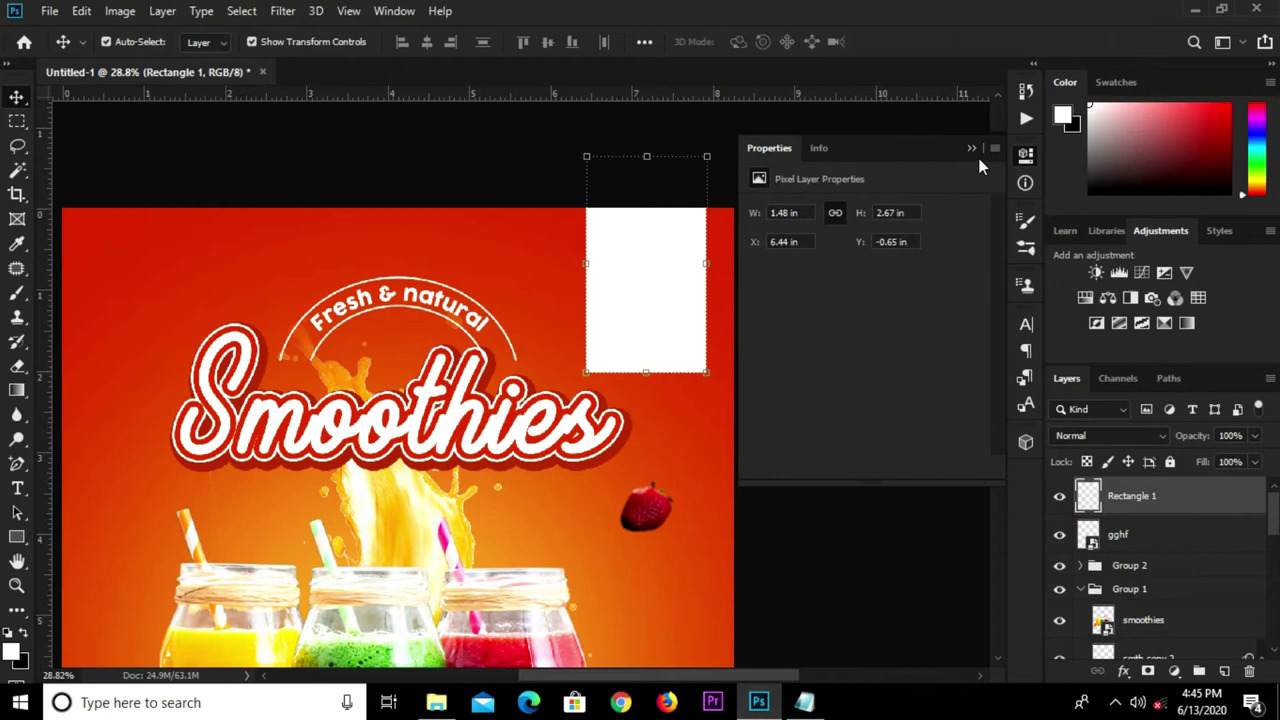
{"action": "left_click", "coordinate": [993, 140]}
Add a horizontal guide across the rectangle's lower part and vertical guides at its sides and centre
{"action": "left_click_drag", "start_coordinate": [528, 87], "coordinate": [560, 348]}
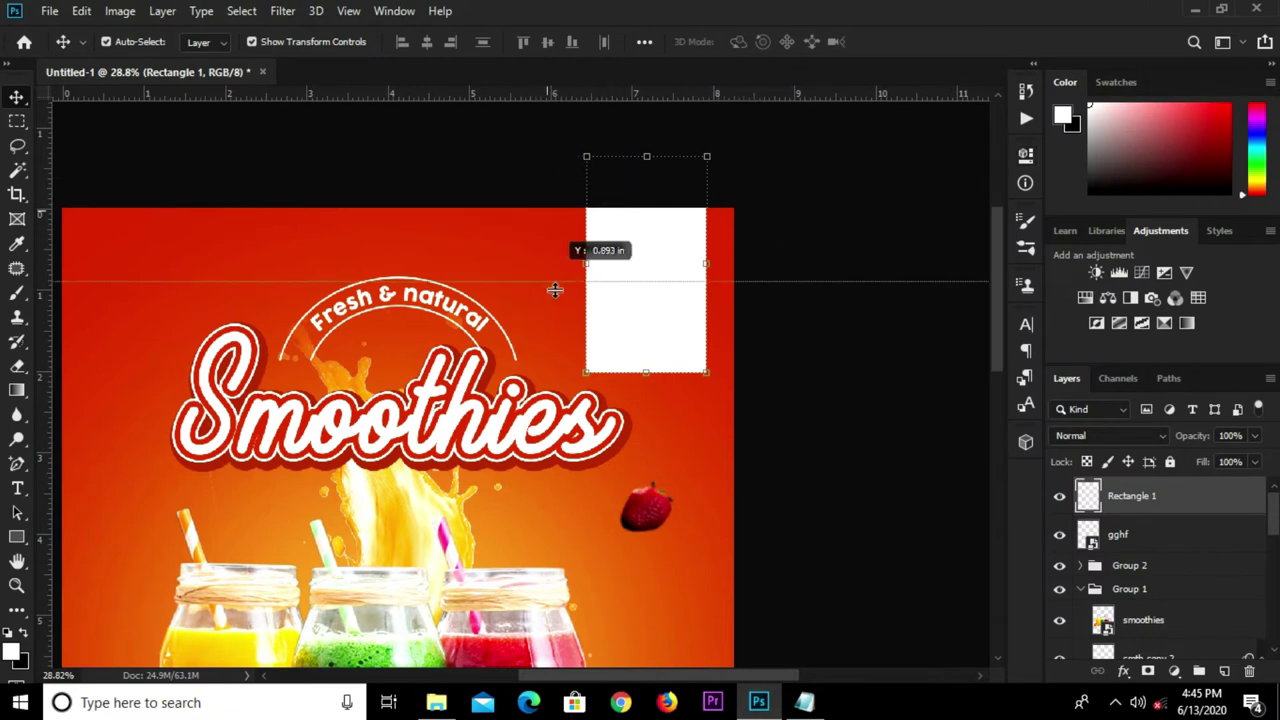
{"action": "left_click_drag", "start_coordinate": [560, 348], "coordinate": [558, 344]}
{"action": "left_click_drag", "start_coordinate": [47, 294], "coordinate": [701, 381]}
{"action": "left_click_drag", "start_coordinate": [42, 254], "coordinate": [585, 332]}
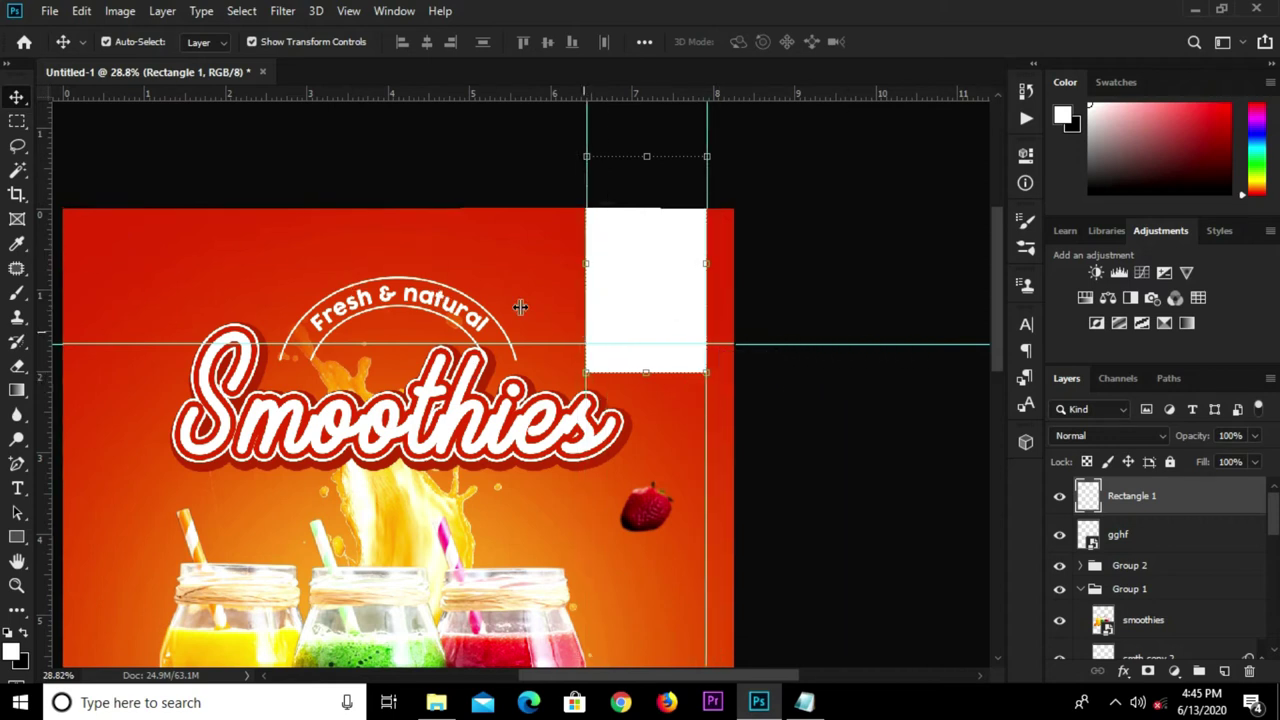
{"action": "left_click_drag", "start_coordinate": [45, 270], "coordinate": [647, 350]}
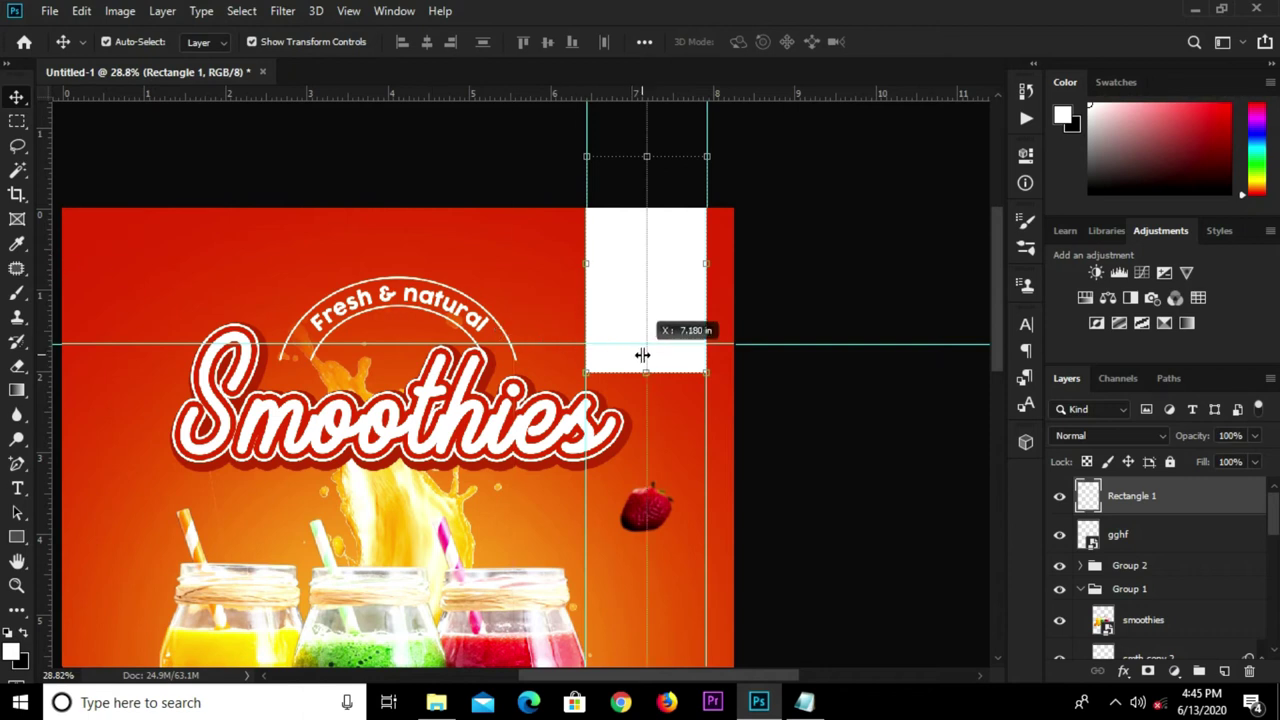
Draw a diamond Pen path across the rectangle's bottom edge and make it a selection
{"action": "left_click", "coordinate": [17, 465]}
{"action": "key", "text": "Escape"}
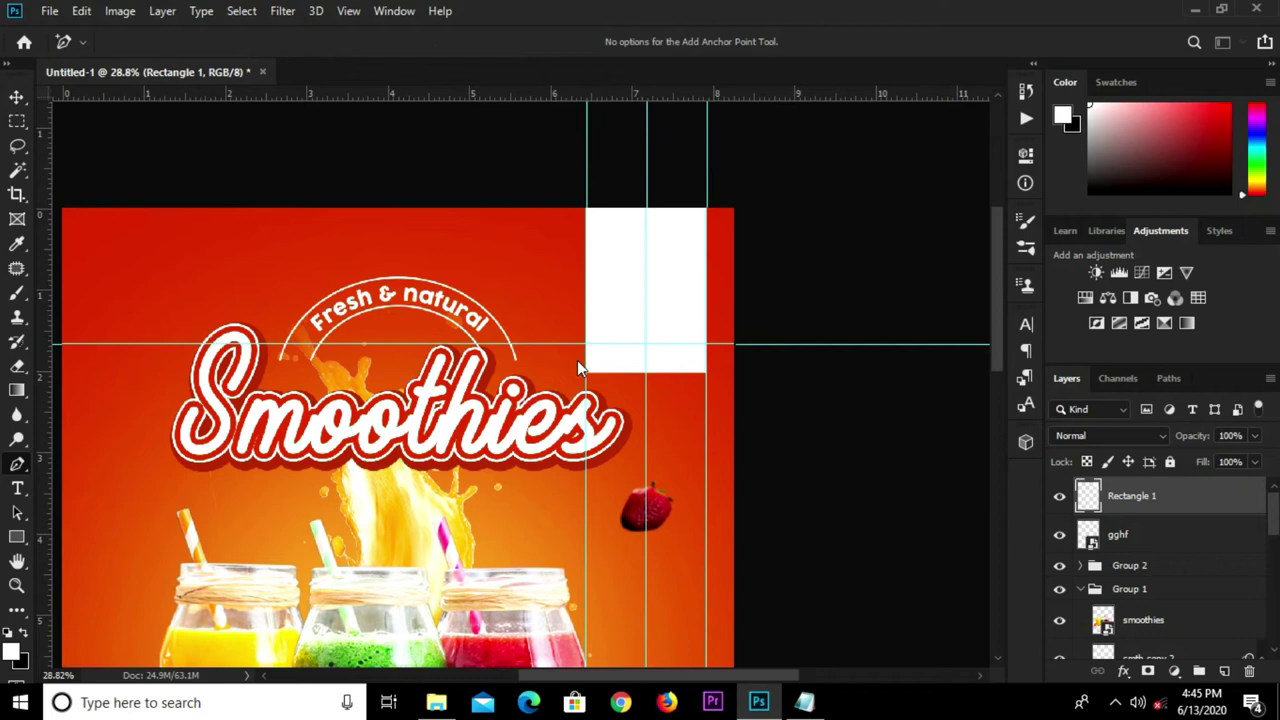
{"action": "key", "text": "p"}
{"action": "scroll", "coordinate": [577, 366], "scroll_direction": "up", "scroll_amount": 1}
{"action": "scroll", "coordinate": [585, 380], "scroll_direction": "up", "scroll_amount": 1}
{"action": "left_click", "coordinate": [586, 379]}
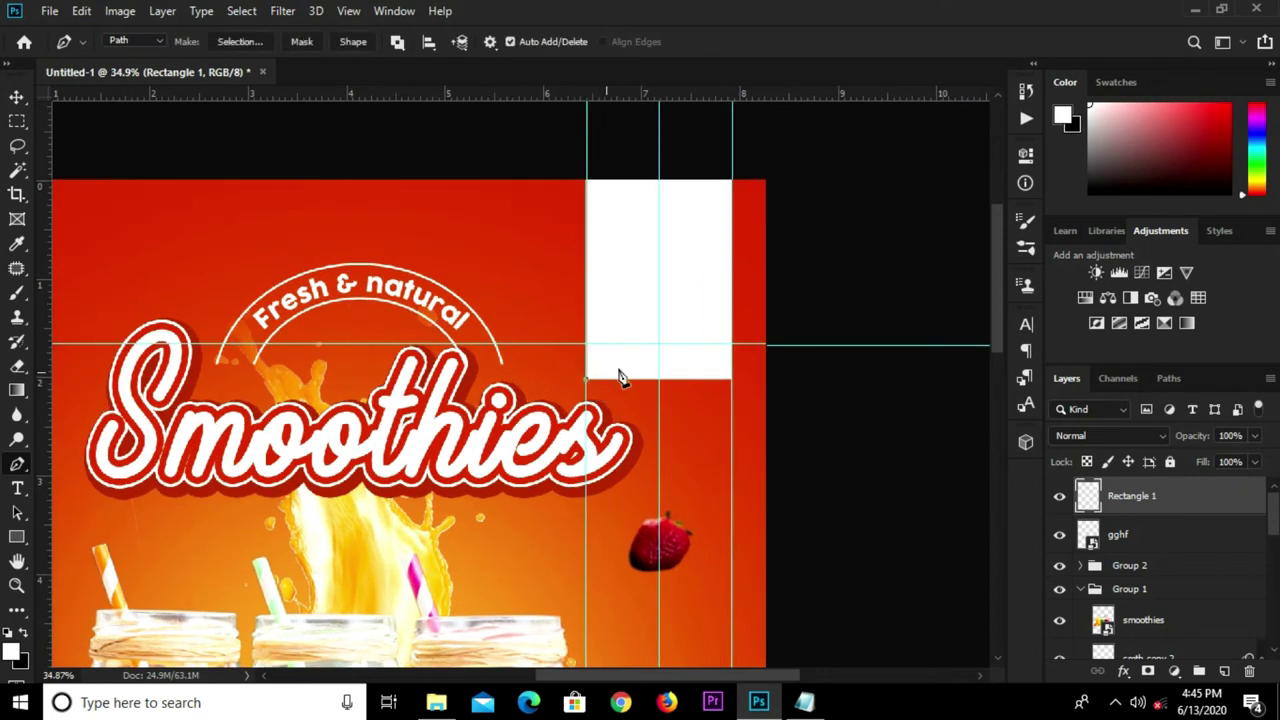
{"action": "left_click", "coordinate": [733, 381]}
{"action": "right_click", "coordinate": [642, 372]}
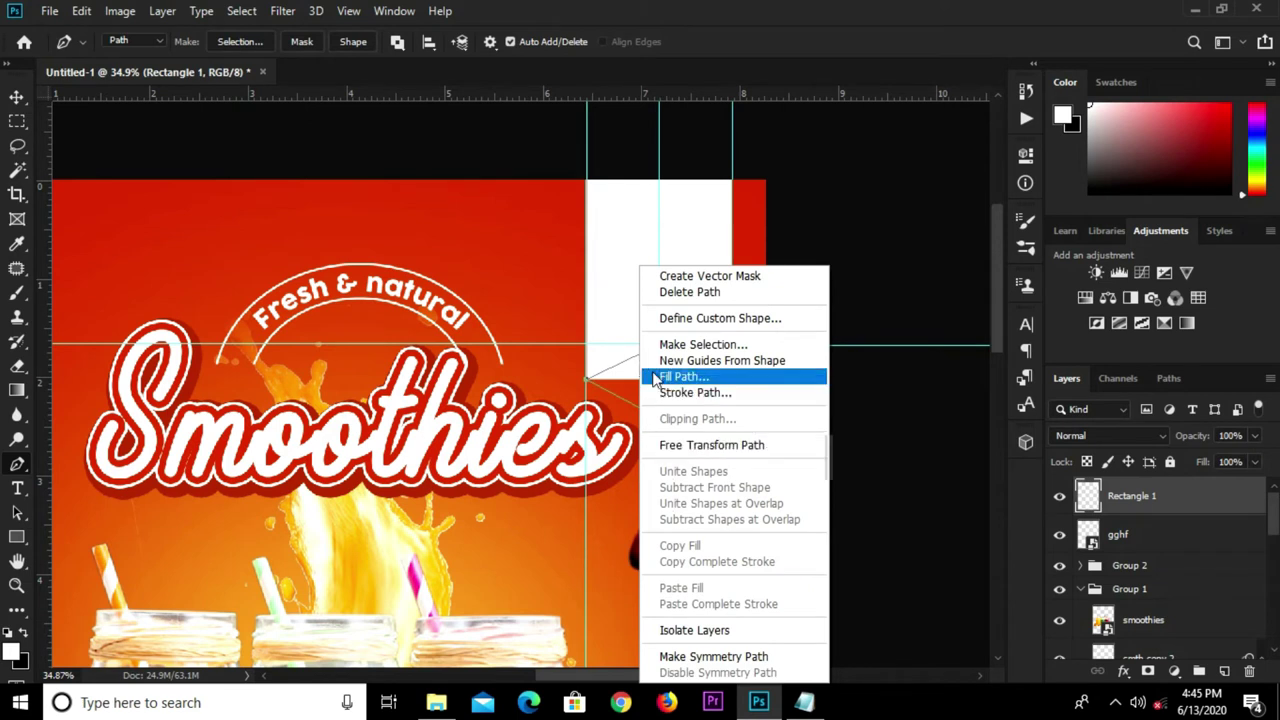
{"action": "left_click", "coordinate": [667, 344]}
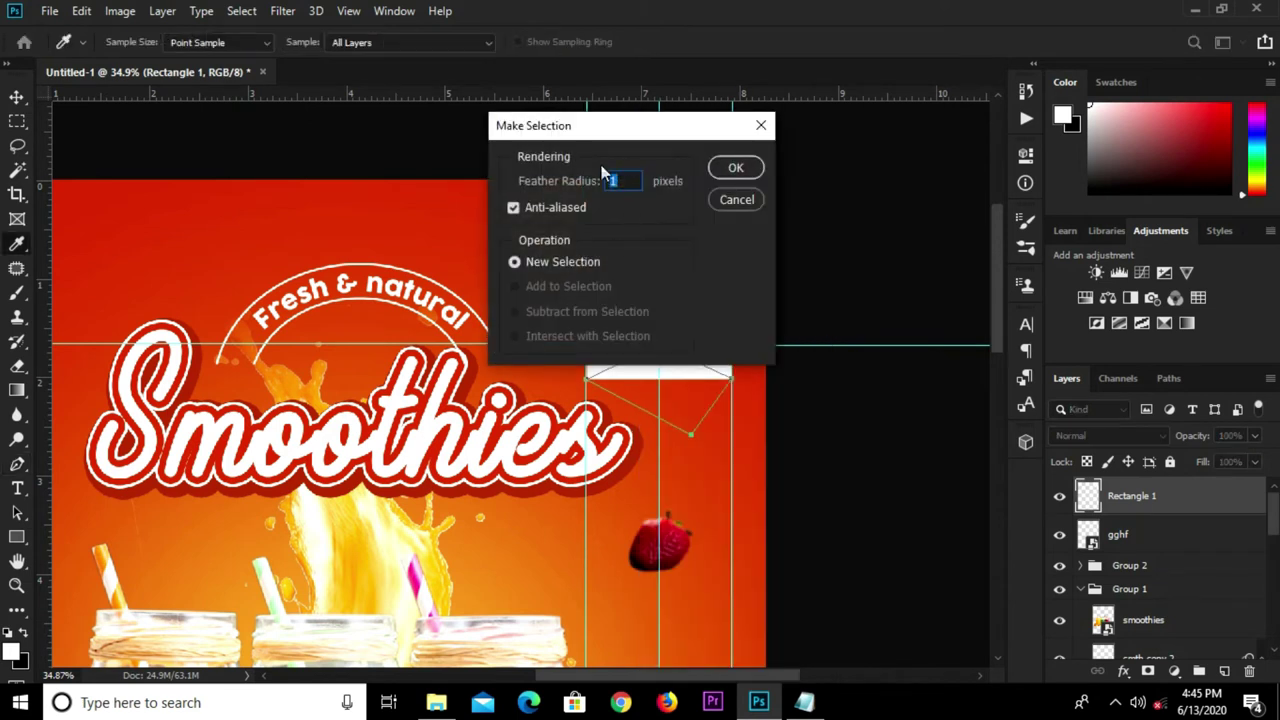
{"action": "left_click", "coordinate": [733, 169]}
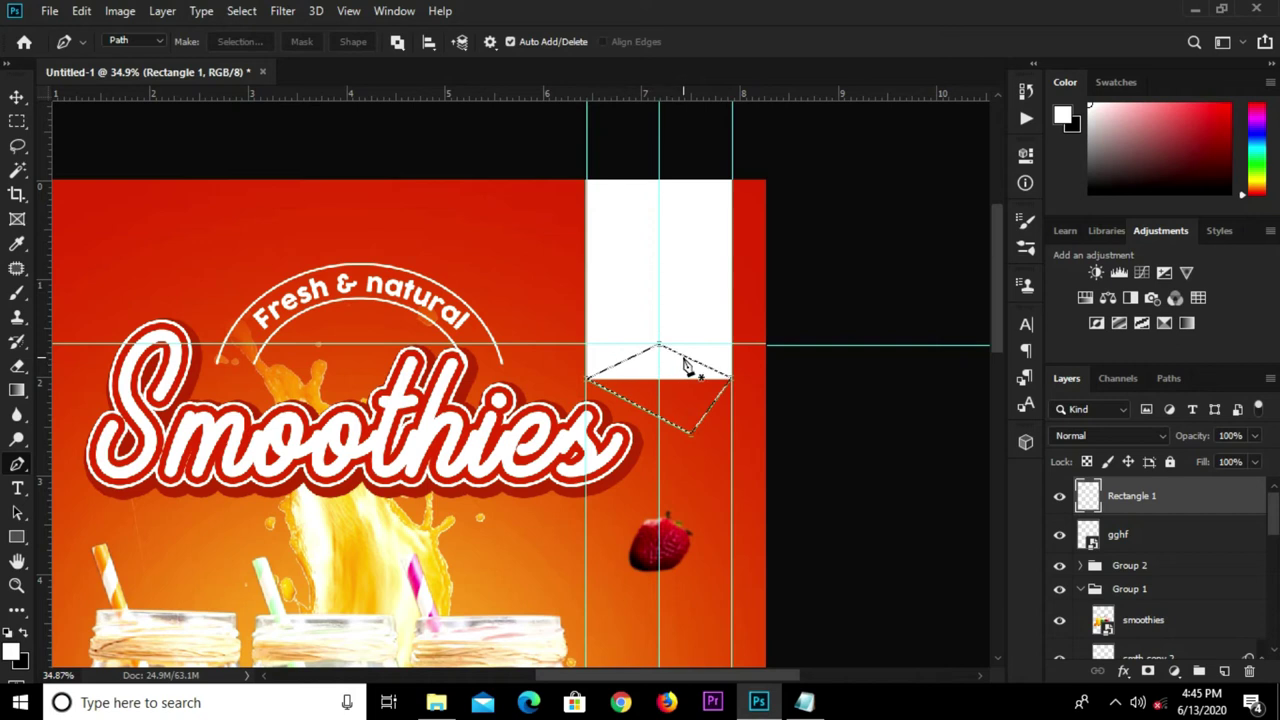
Delete the selected area to cut the V notch, then clear all guides
{"action": "key", "text": "Delete"}
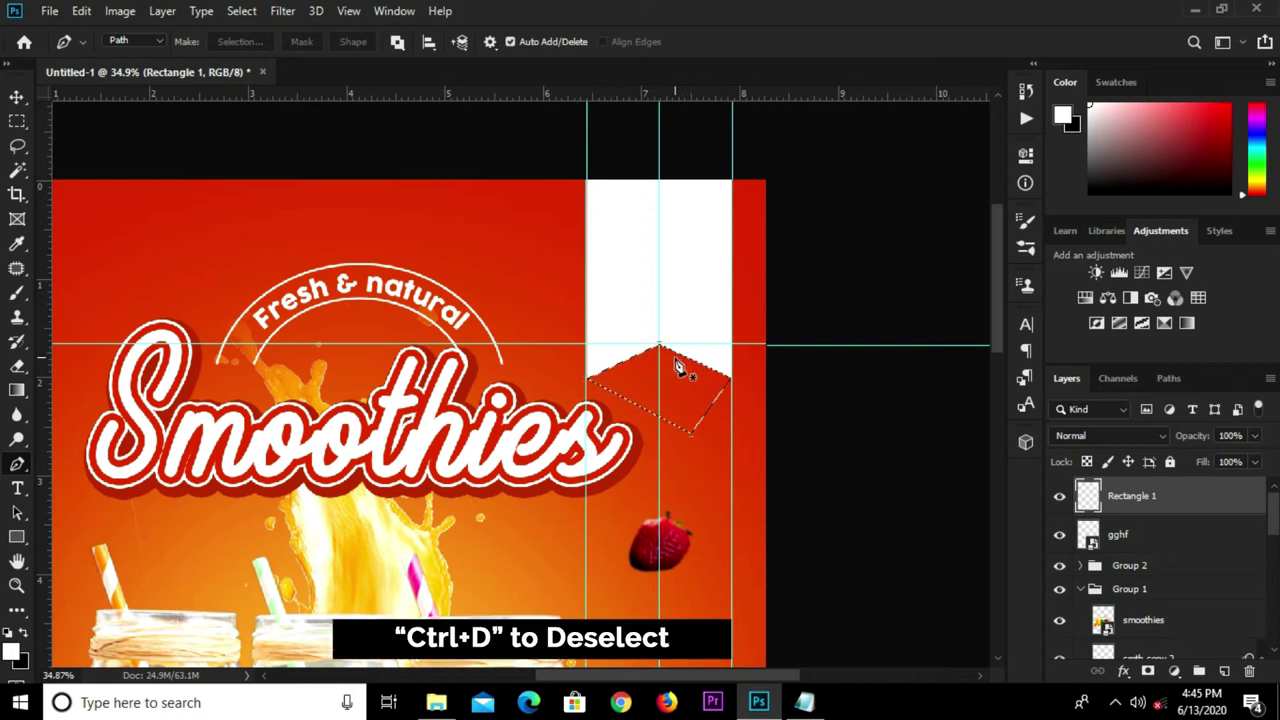
{"action": "key", "text": "ctrl+d"}
{"action": "key", "text": "v"}
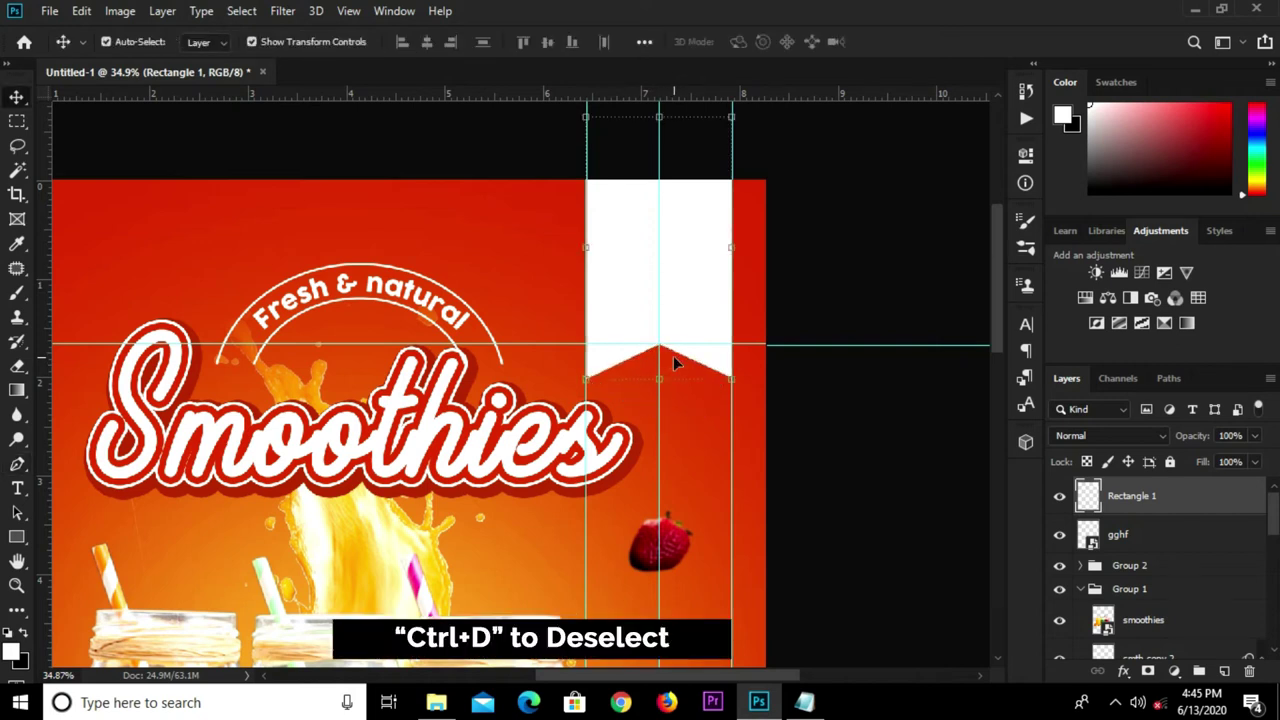
{"action": "left_click", "coordinate": [348, 10]}
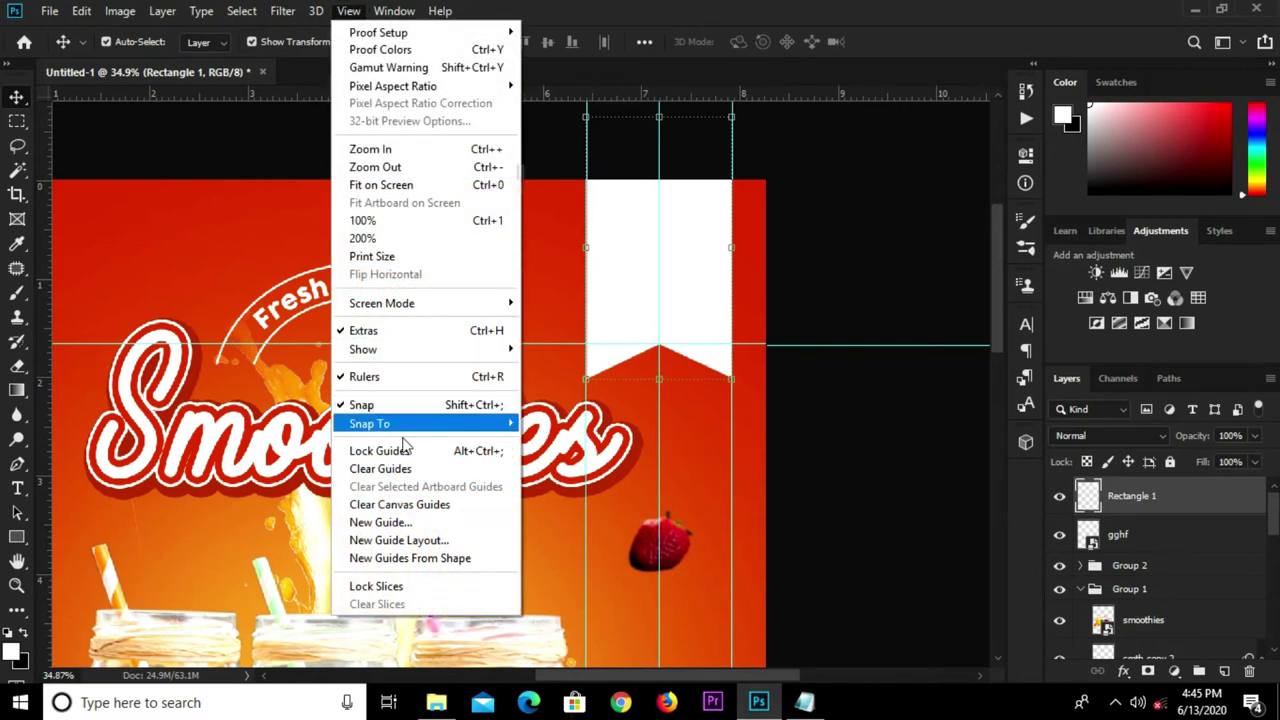
{"action": "left_click", "coordinate": [380, 468]}
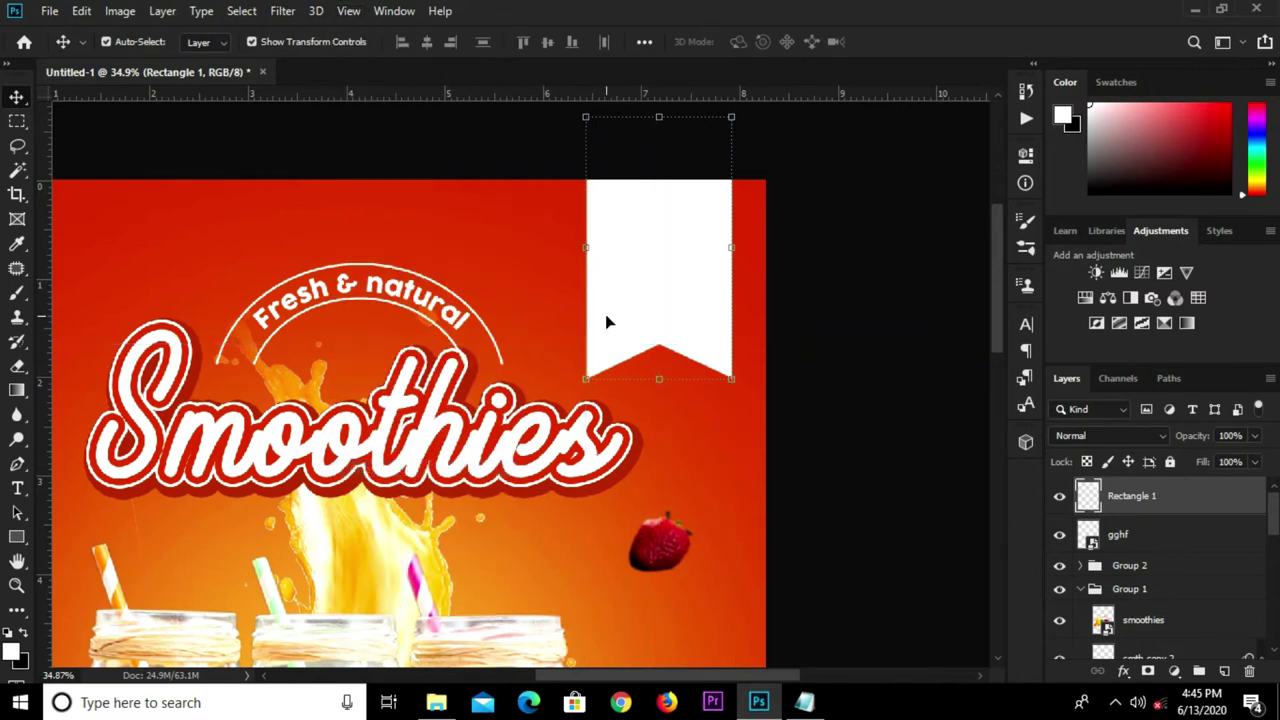
{"action": "key", "text": "ctrl+0"}
{"action": "left_click", "coordinate": [700, 289]}
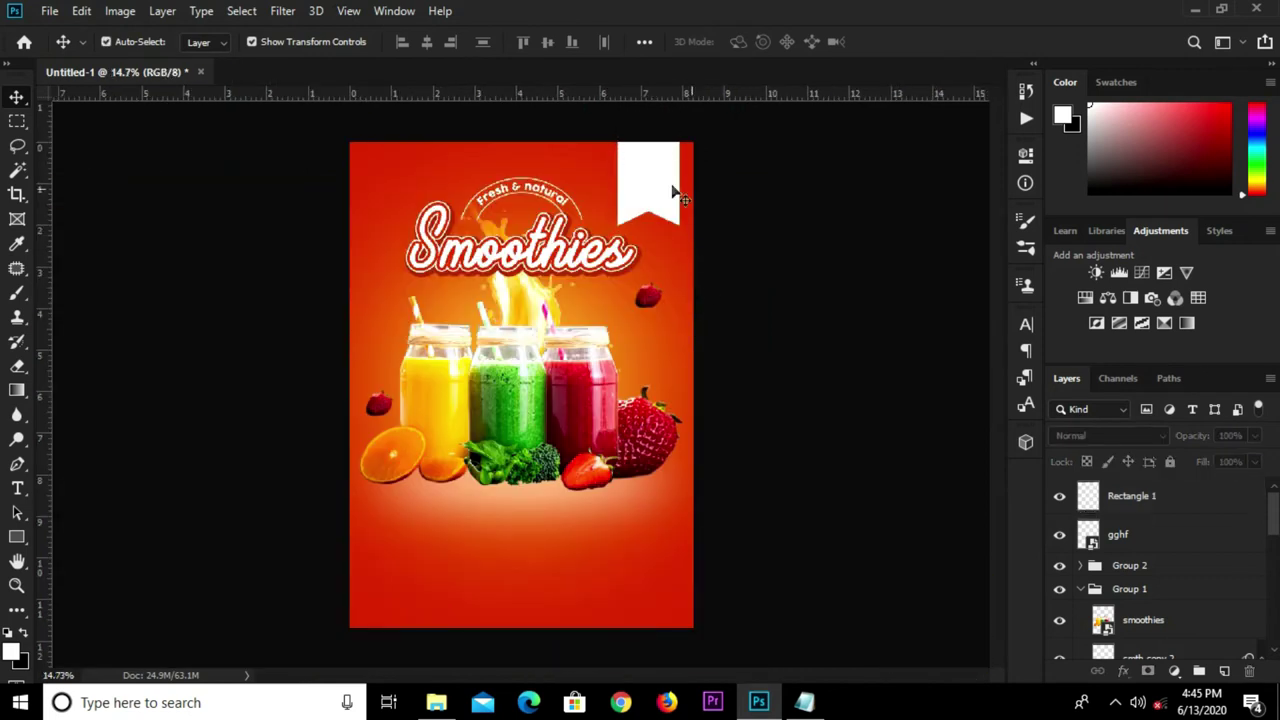
Copy the word 'Great' from the smoothies notes in Notepad and go back to the Photoshop poster
{"action": "left_click", "coordinate": [805, 702]}
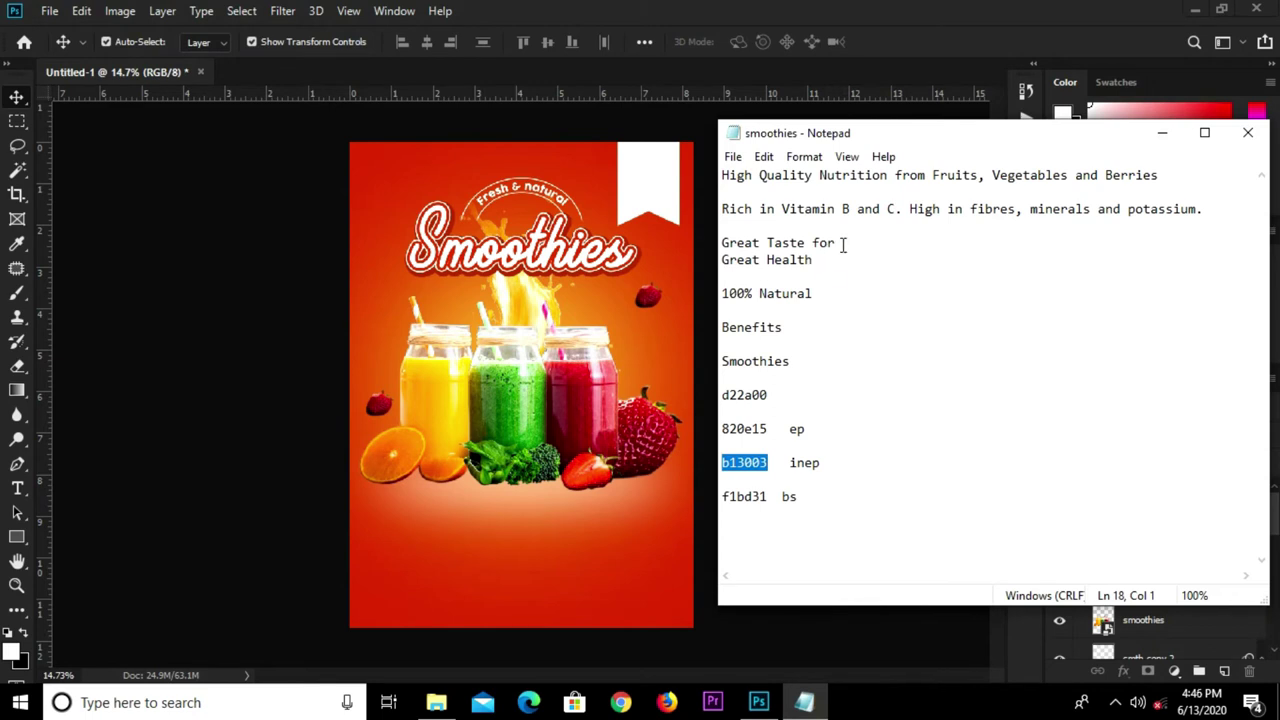
{"action": "left_click_drag", "start_coordinate": [843, 244], "coordinate": [722, 226]}
{"action": "right_click", "coordinate": [745, 242]}
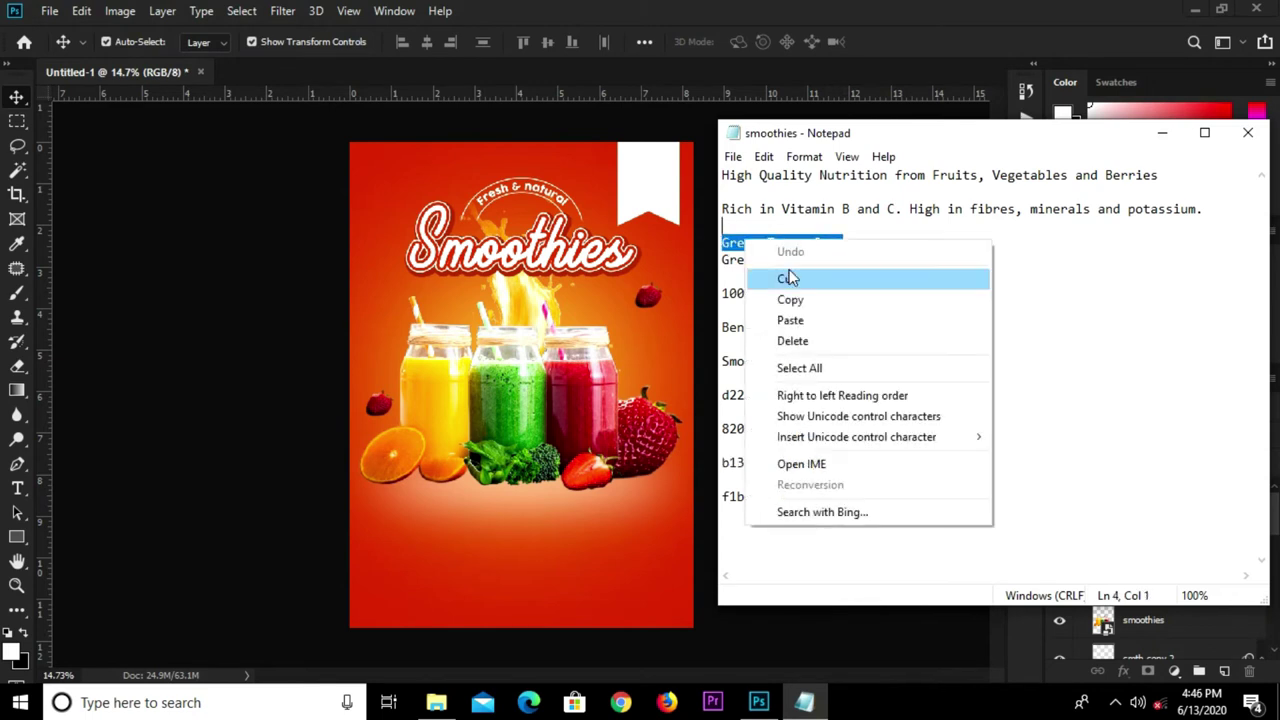
{"action": "left_click", "coordinate": [857, 297]}
{"action": "left_click_drag", "start_coordinate": [722, 327], "coordinate": [1071, 320]}
{"action": "left_click_drag", "start_coordinate": [767, 243], "coordinate": [722, 244]}
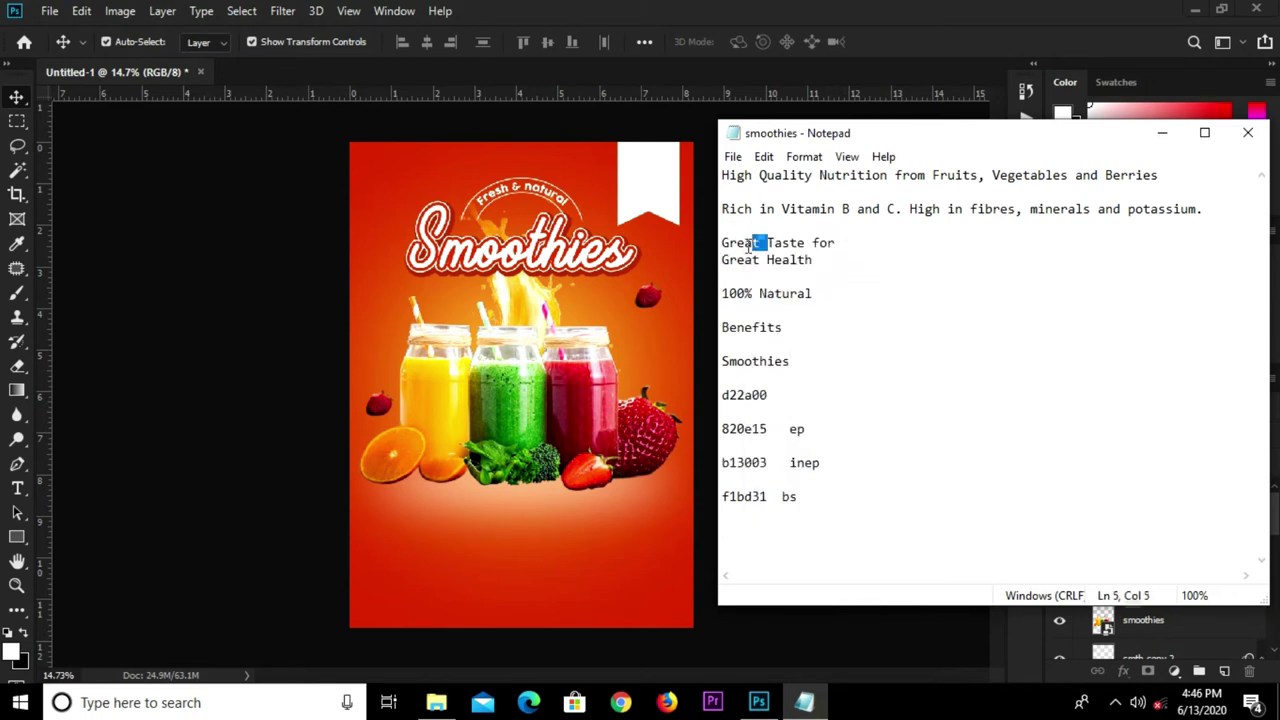
{"action": "right_click", "coordinate": [728, 246]}
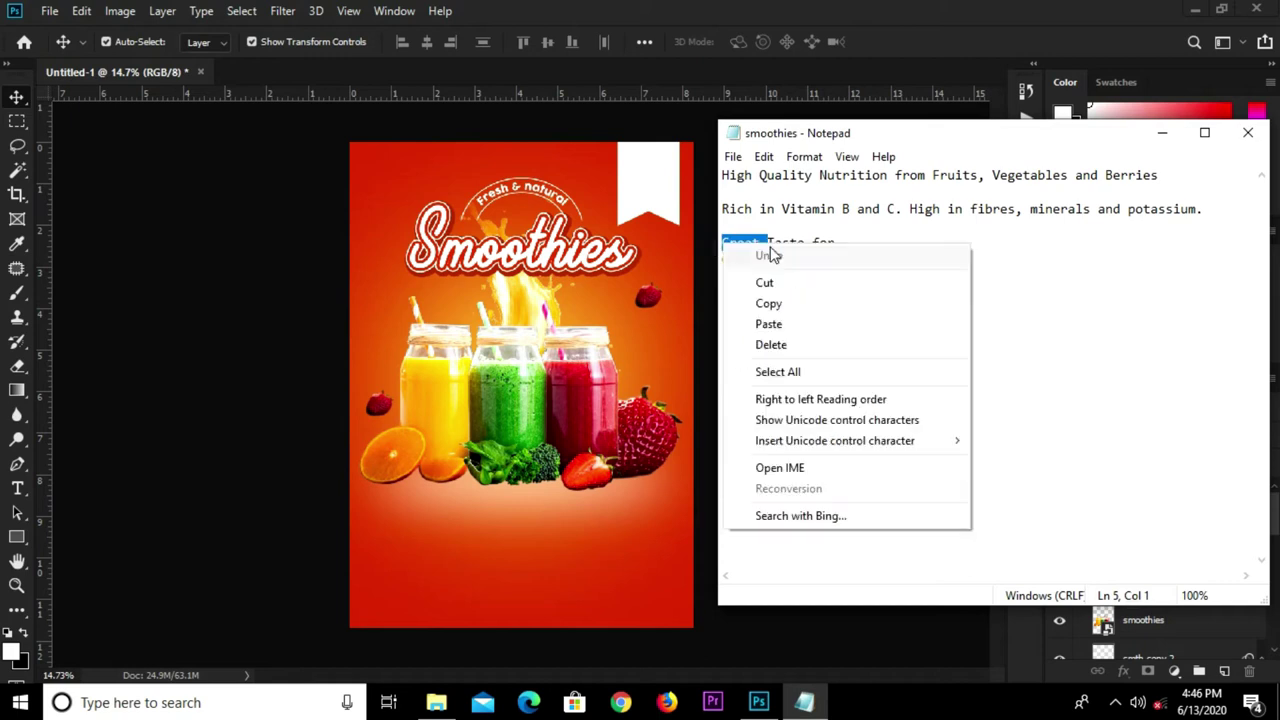
{"action": "left_click", "coordinate": [772, 303]}
{"action": "double_click", "coordinate": [790, 292]}
{"action": "left_click", "coordinate": [540, 156]}
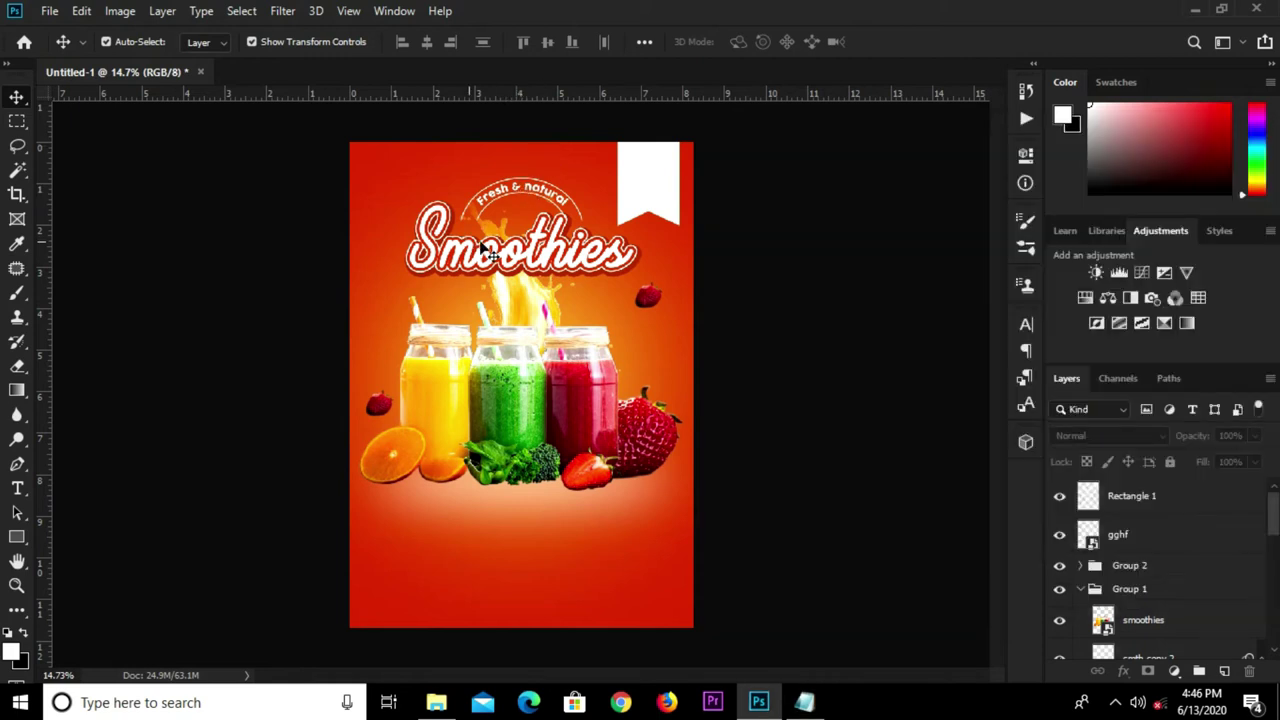
{"action": "left_click", "coordinate": [17, 486]}
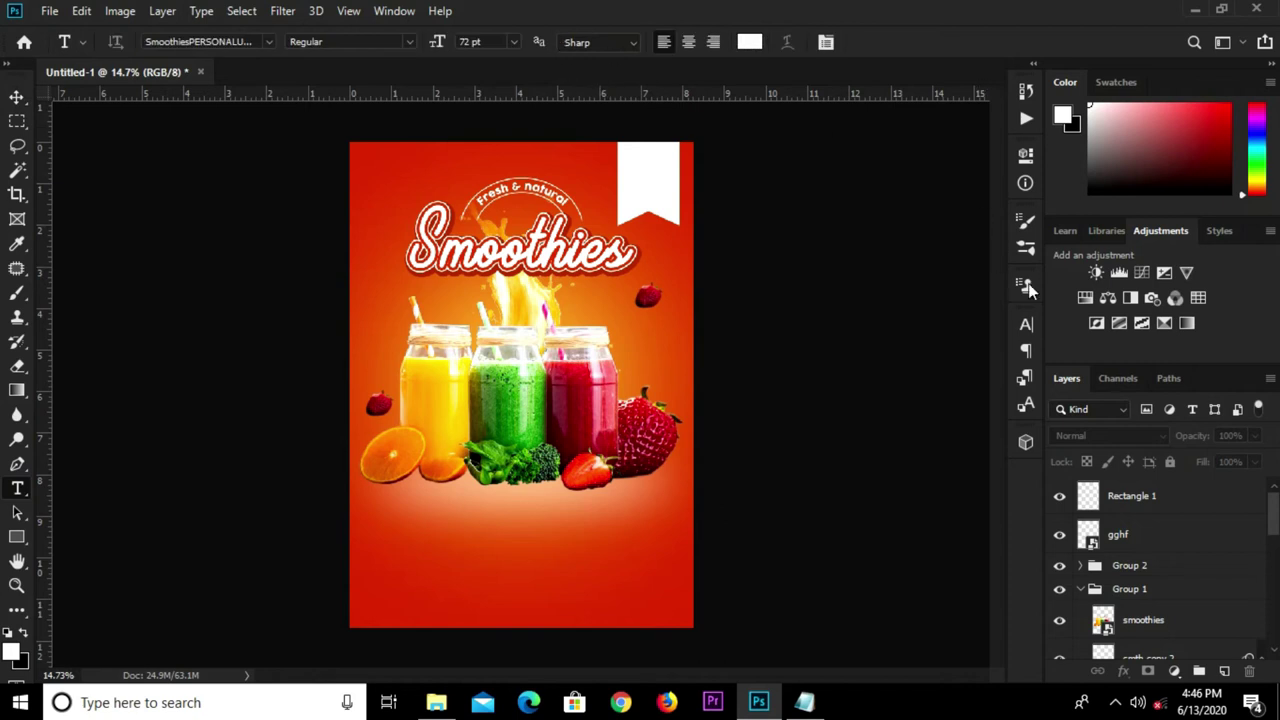
Set the text to Raleway Bold, 24 pt, dark red #b13003
{"action": "left_click", "coordinate": [1026, 326]}
{"action": "left_click", "coordinate": [911, 351]}
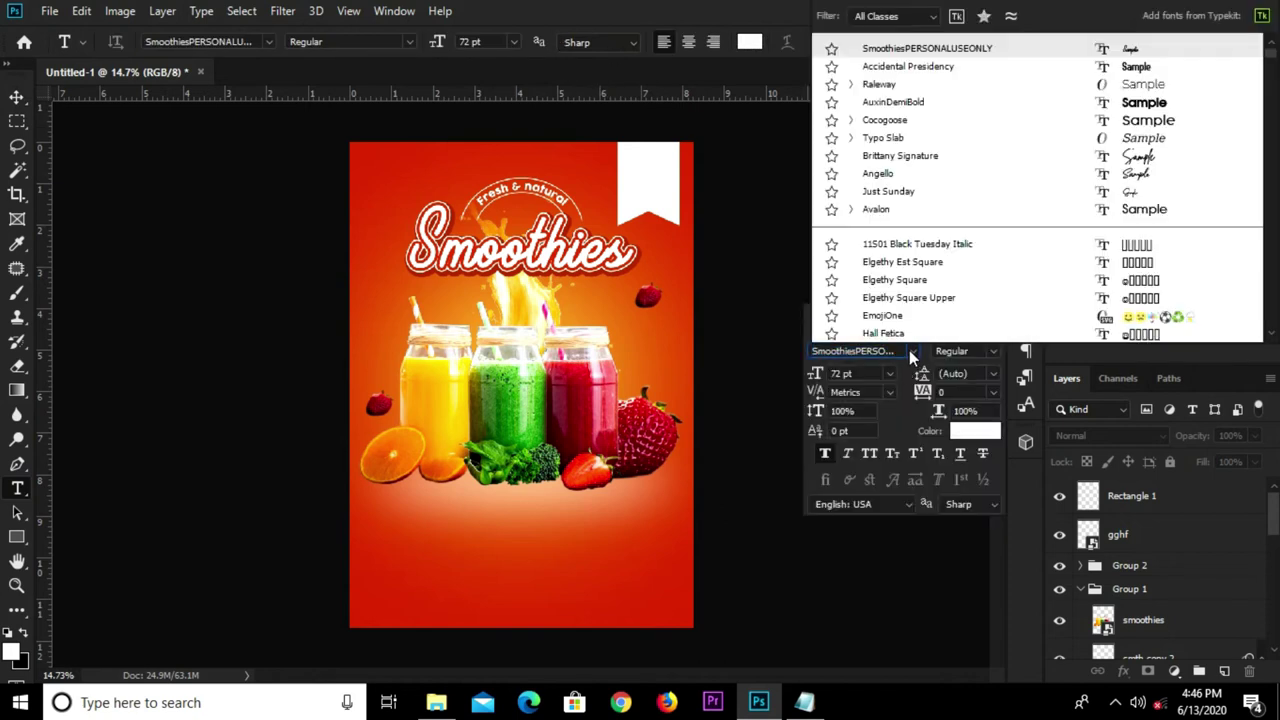
{"action": "left_click", "coordinate": [903, 86]}
{"action": "left_click", "coordinate": [993, 352]}
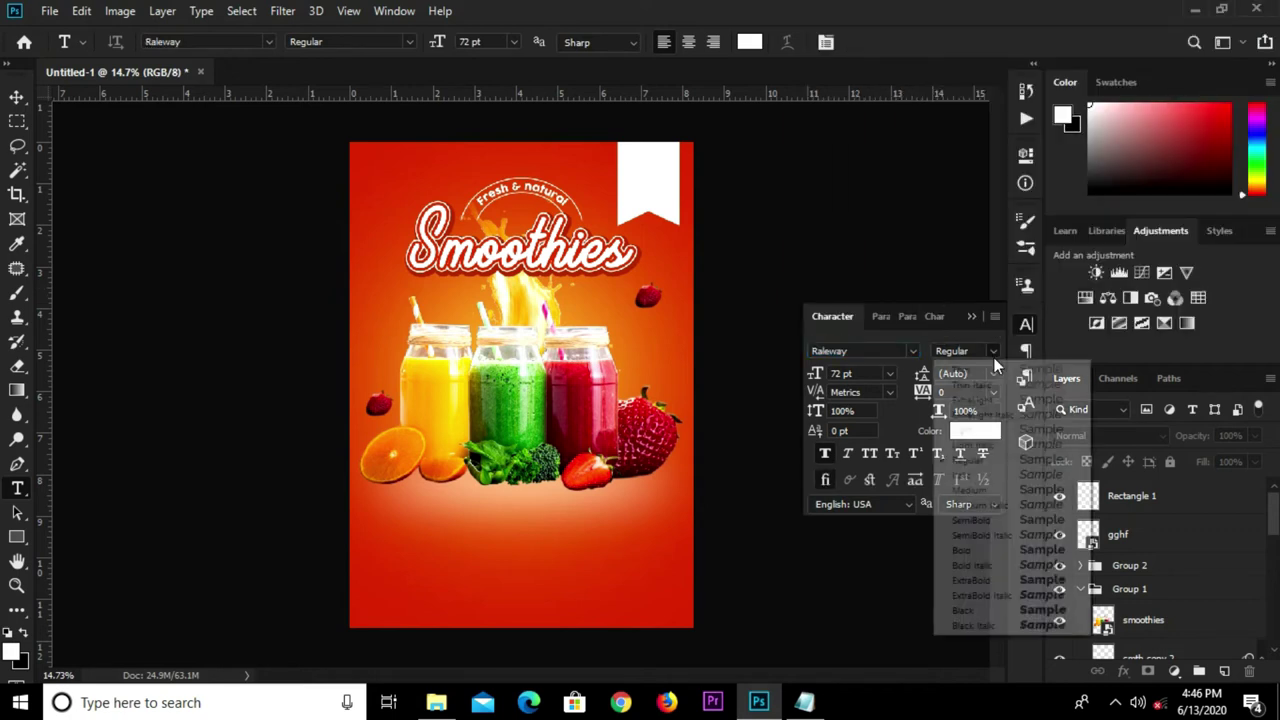
{"action": "left_click", "coordinate": [956, 552]}
{"action": "left_click", "coordinate": [888, 375]}
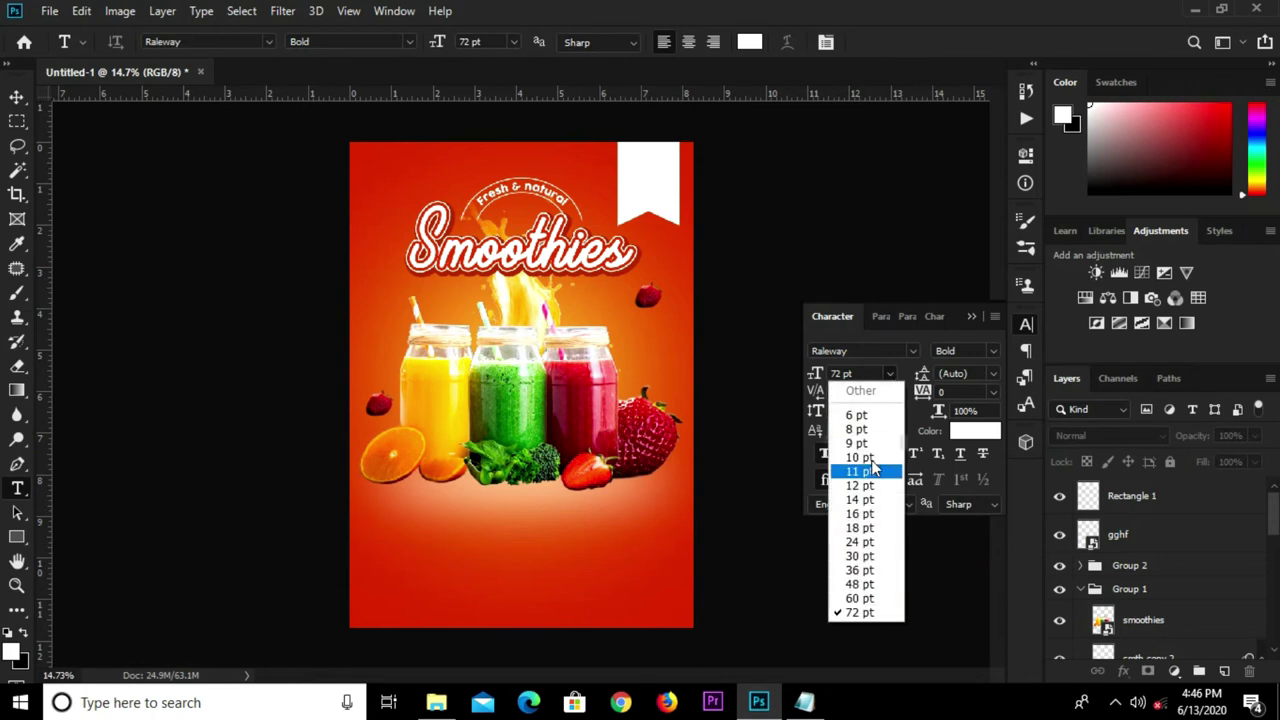
{"action": "left_click", "coordinate": [858, 541]}
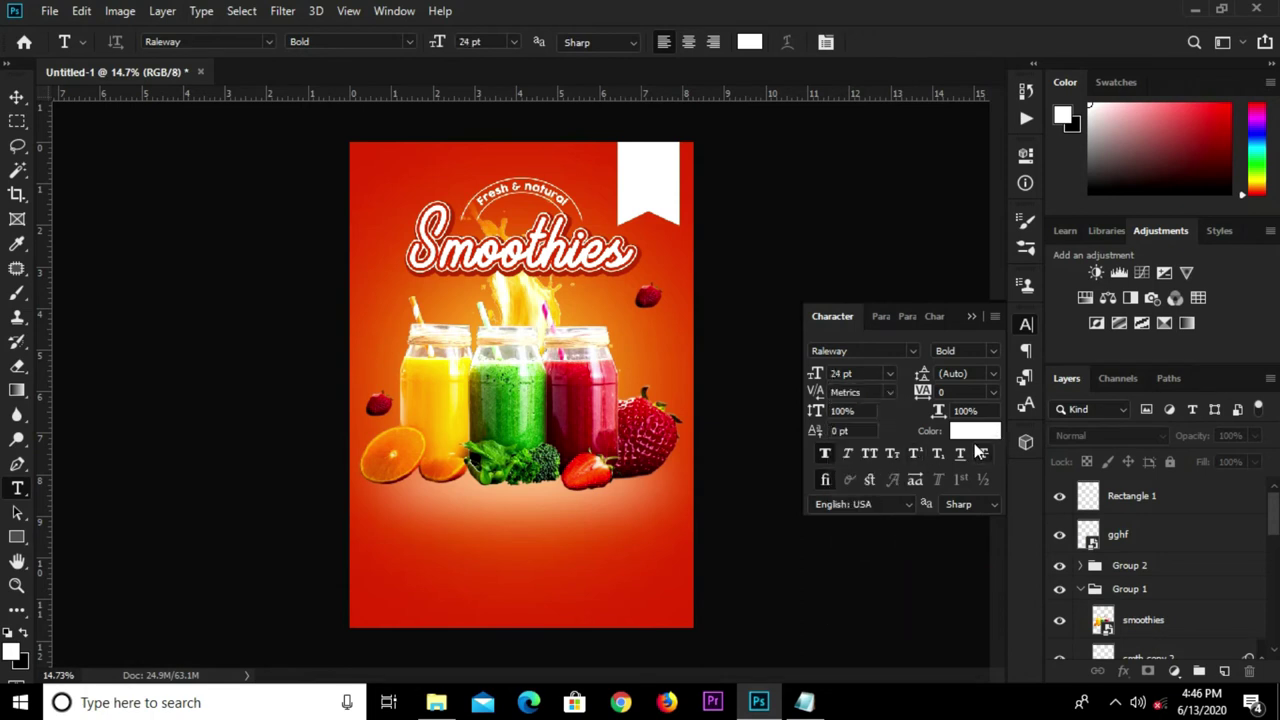
{"action": "left_click", "coordinate": [973, 432]}
{"action": "left_click", "coordinate": [637, 260]}
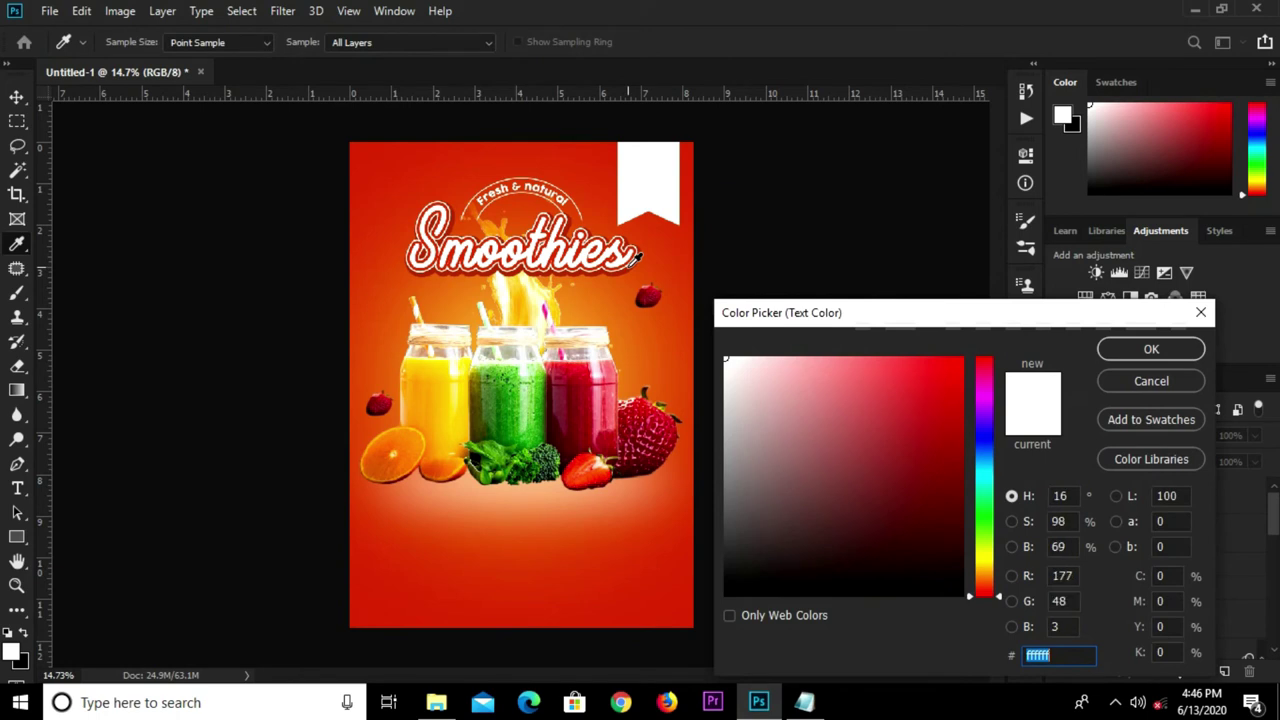
{"action": "left_click", "coordinate": [1114, 356]}
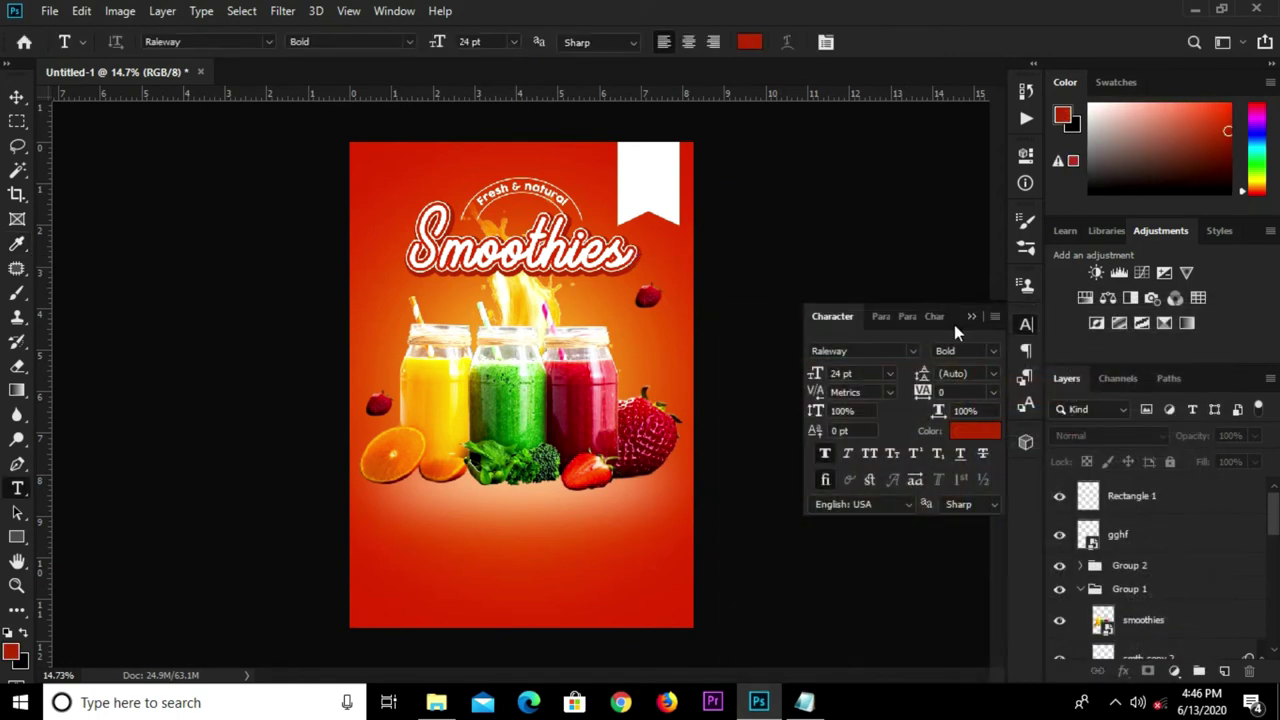
{"action": "left_click", "coordinate": [971, 316]}
Add the 'Great' text layer near the top of the poster
{"action": "scroll", "coordinate": [481, 150], "scroll_direction": "up", "scroll_amount": 2}
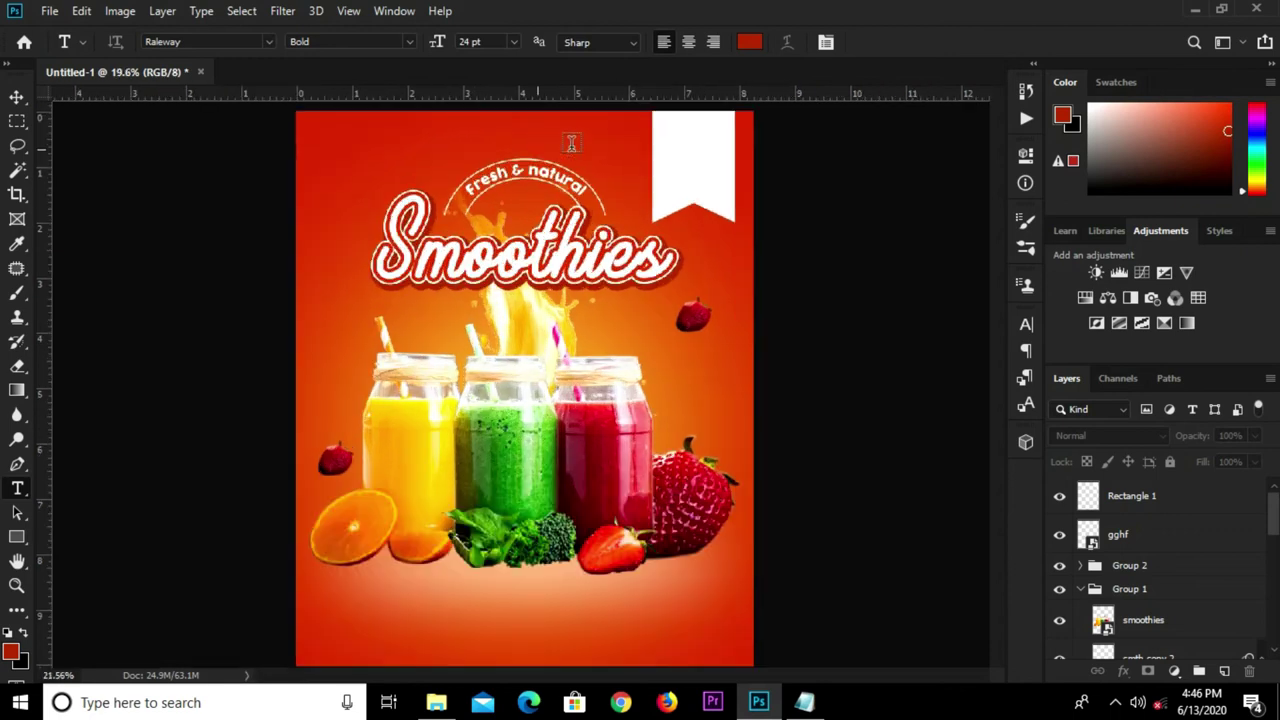
{"action": "scroll", "coordinate": [572, 140], "scroll_direction": "up", "scroll_amount": 2}
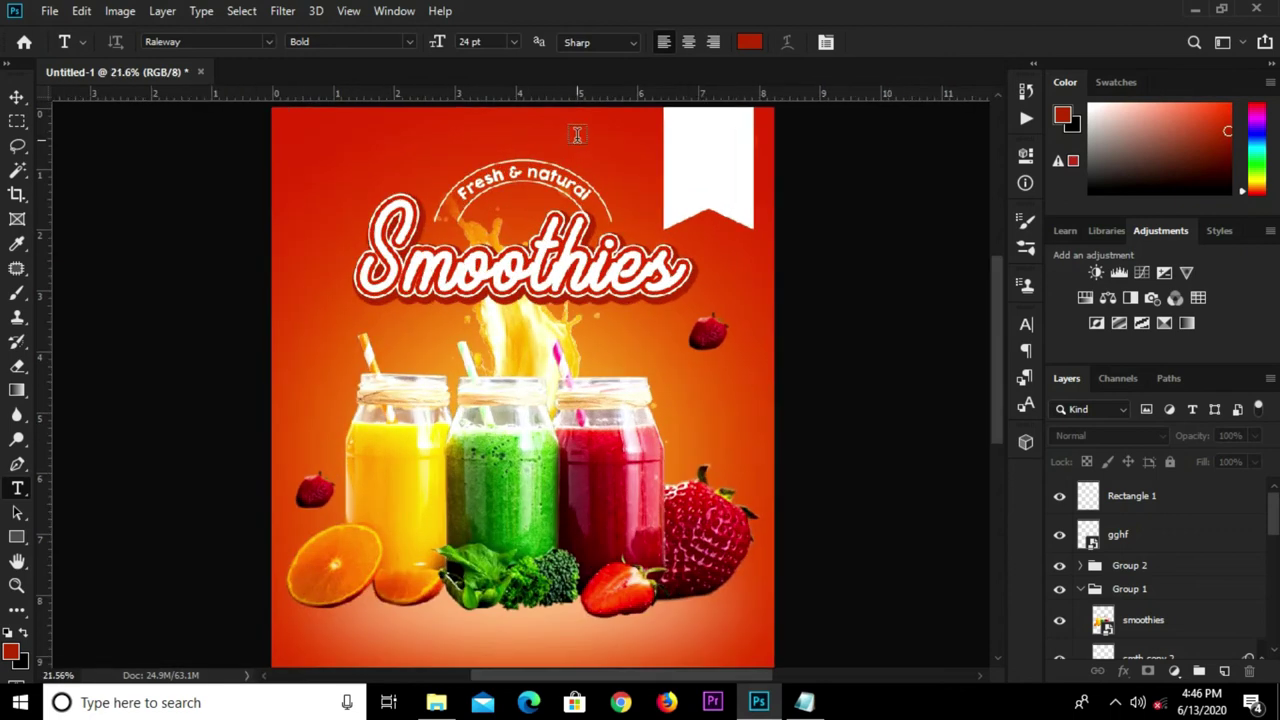
{"action": "left_click", "coordinate": [577, 135]}
{"action": "type", "text": "Logo"}
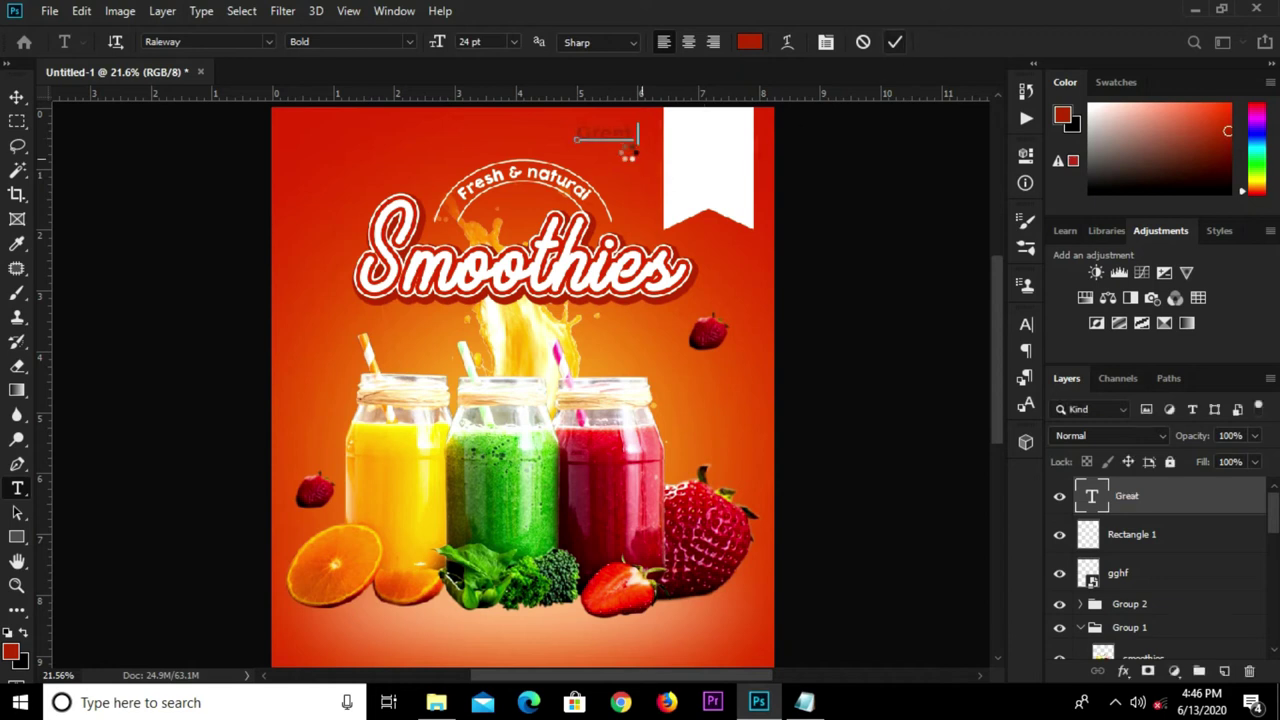
{"action": "key", "text": "ctrl+Return"}
Move 'Great' onto the white banner and enlarge it to about 134%
{"action": "key", "text": "v"}
{"action": "left_click_drag", "start_coordinate": [626, 138], "coordinate": [752, 146]}
{"action": "key", "text": "ctrl+t"}
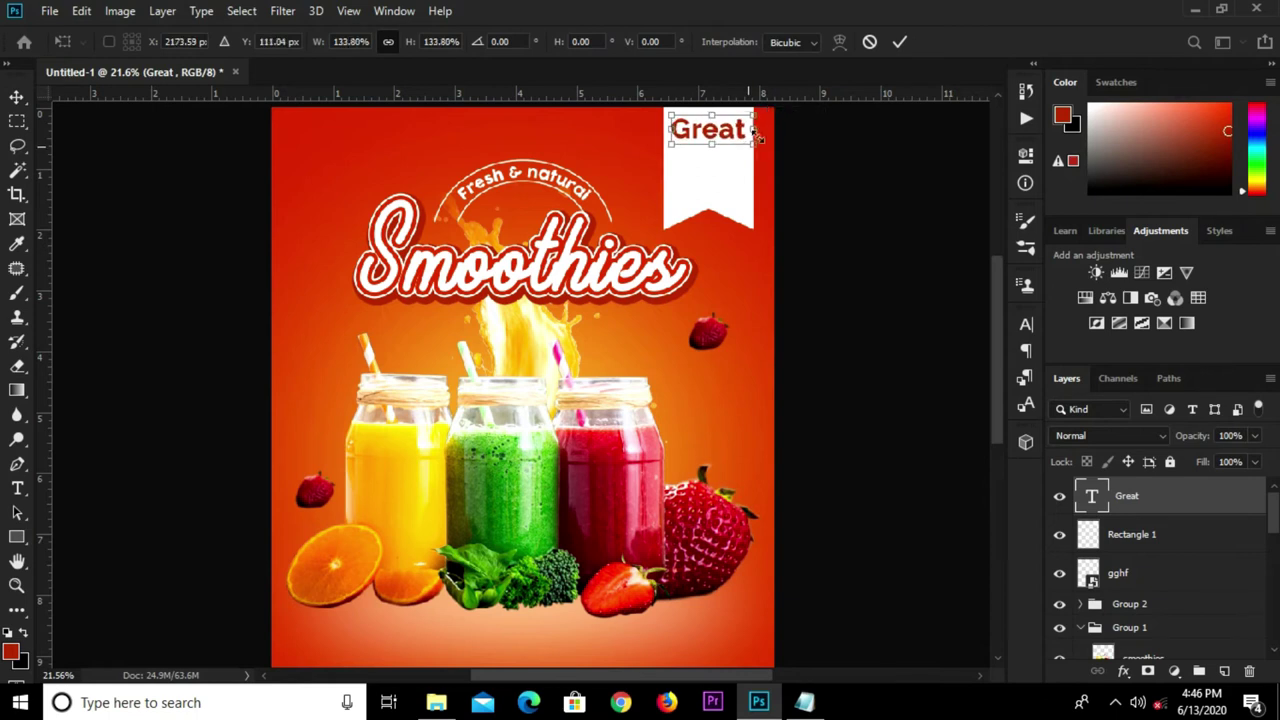
{"action": "left_click", "coordinate": [899, 43]}
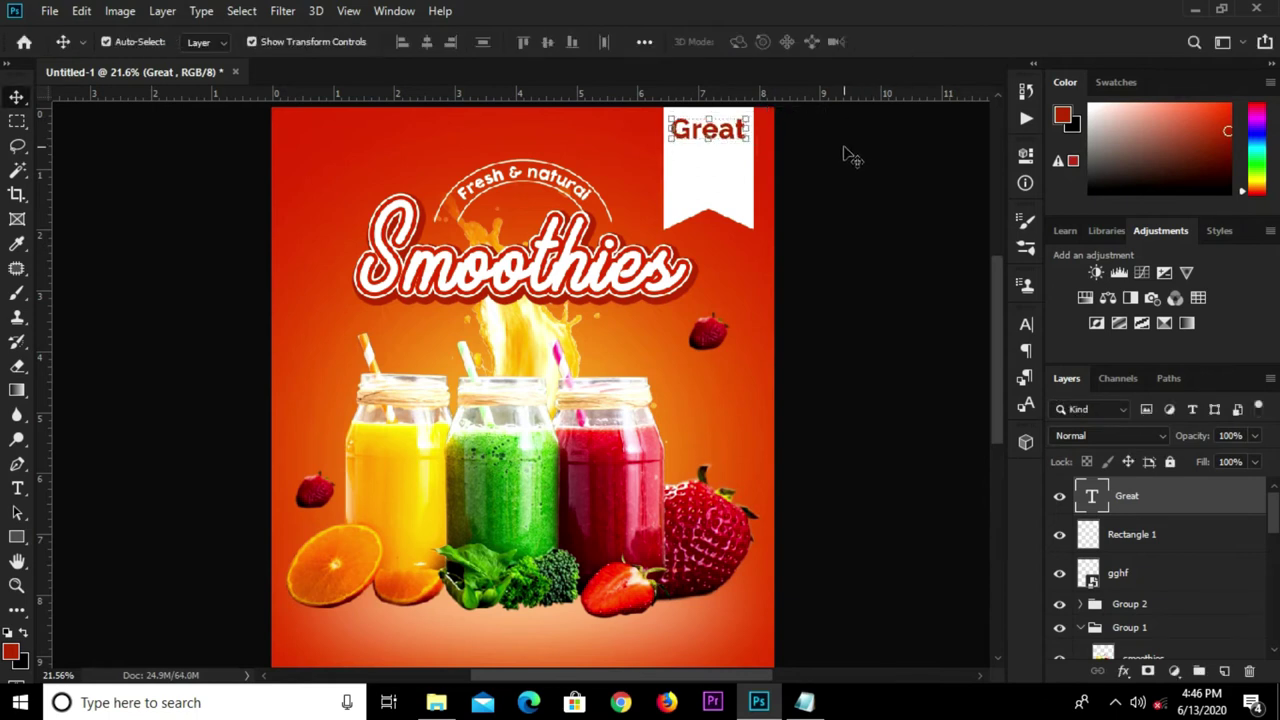
{"action": "left_click", "coordinate": [810, 248]}
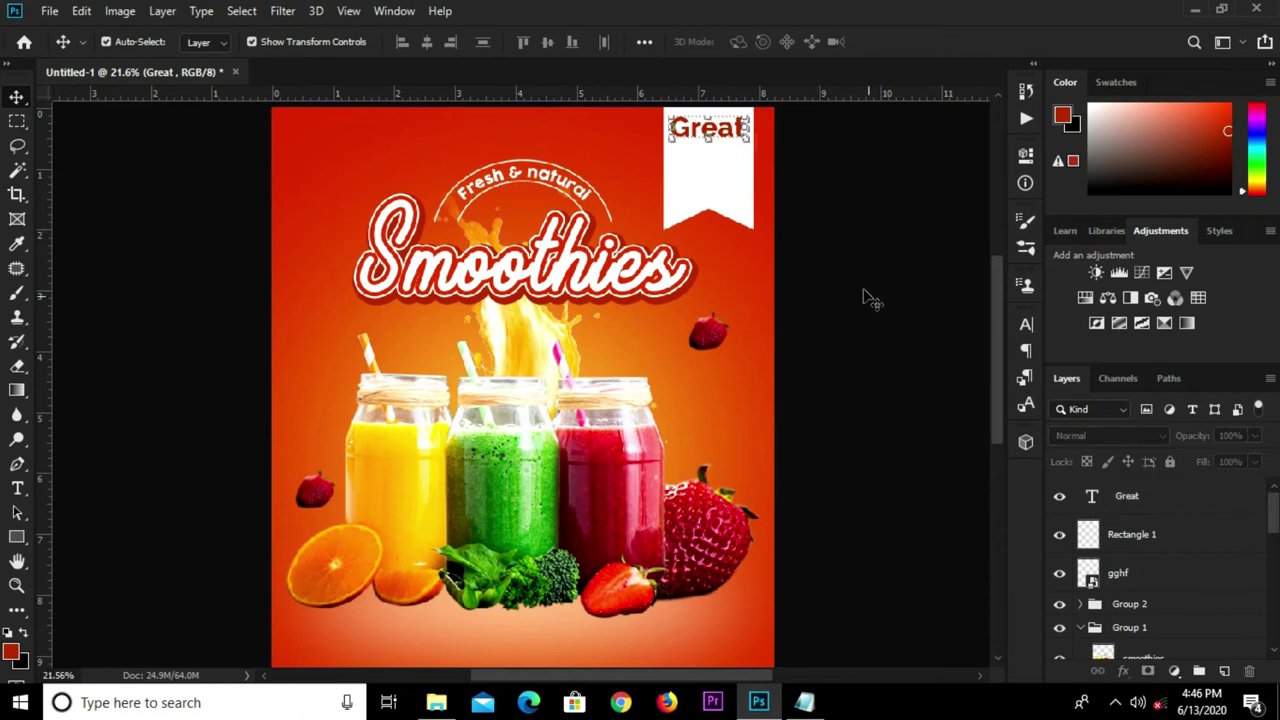
Select 'Taste for' in the notes and duplicate the Great layer just below the original
{"action": "left_click", "coordinate": [808, 611]}
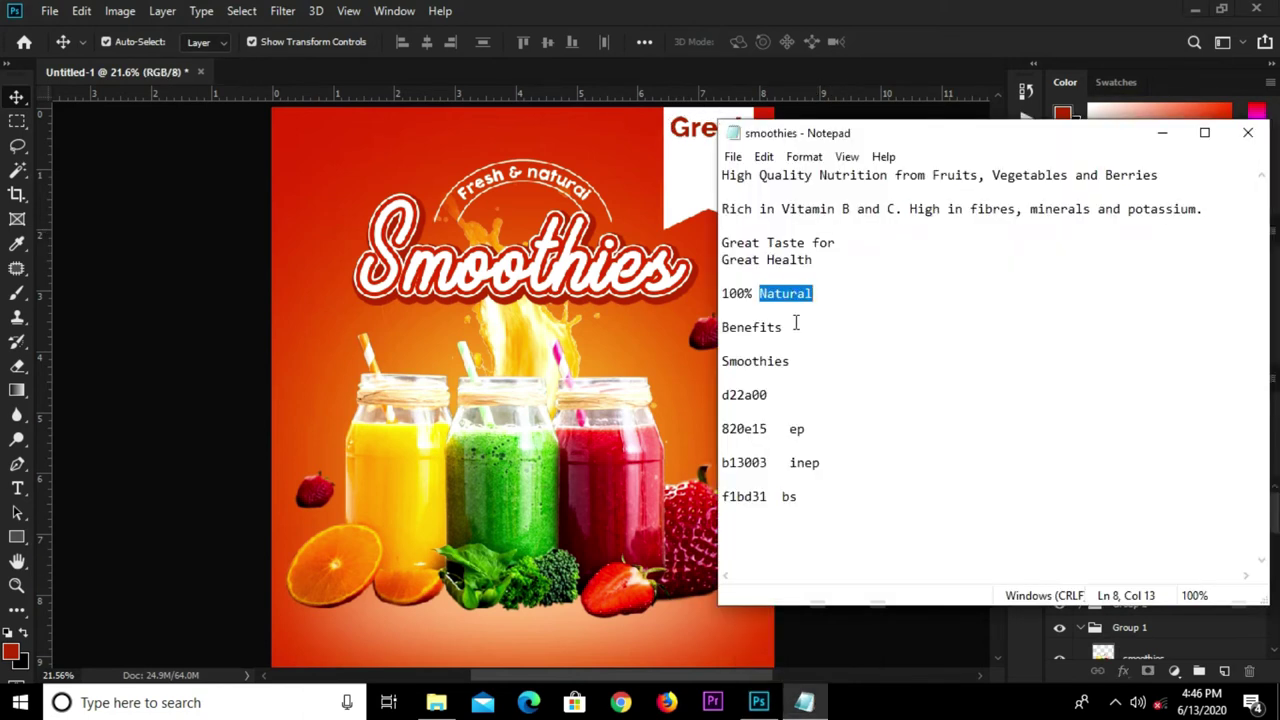
{"action": "left_click", "coordinate": [852, 291]}
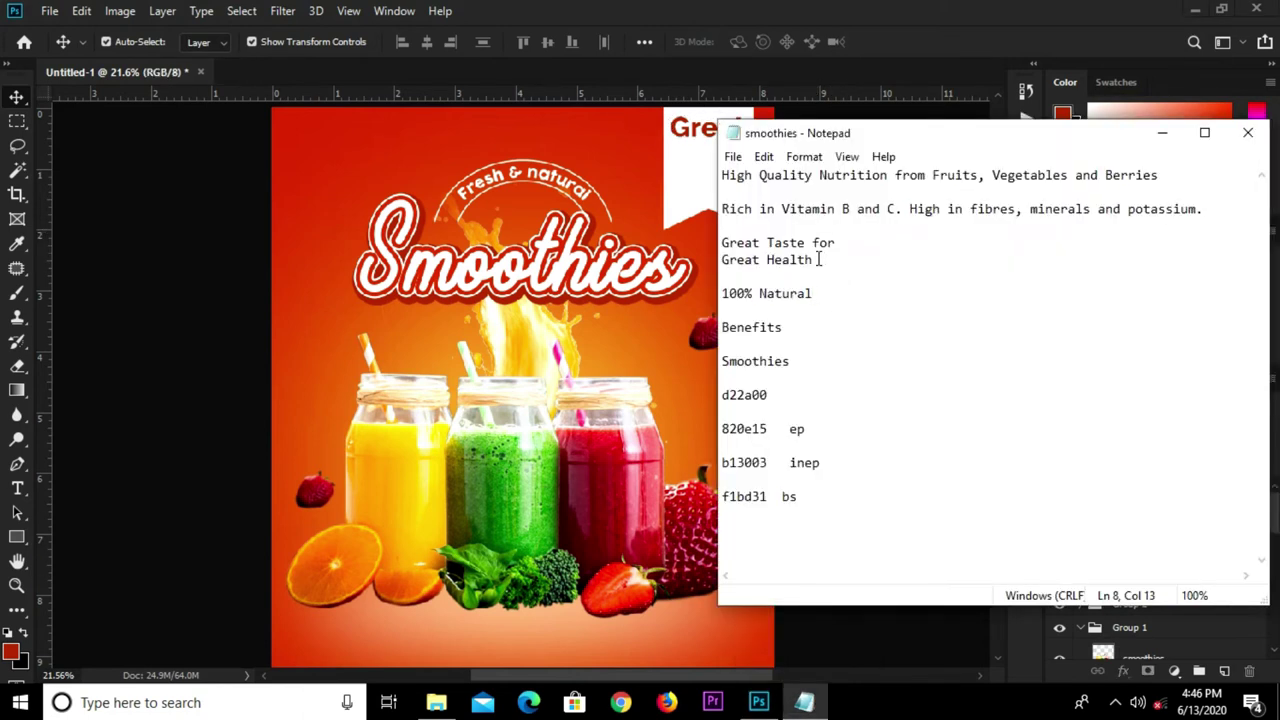
{"action": "left_click_drag", "start_coordinate": [767, 242], "coordinate": [863, 240]}
{"action": "left_click", "coordinate": [588, 232]}
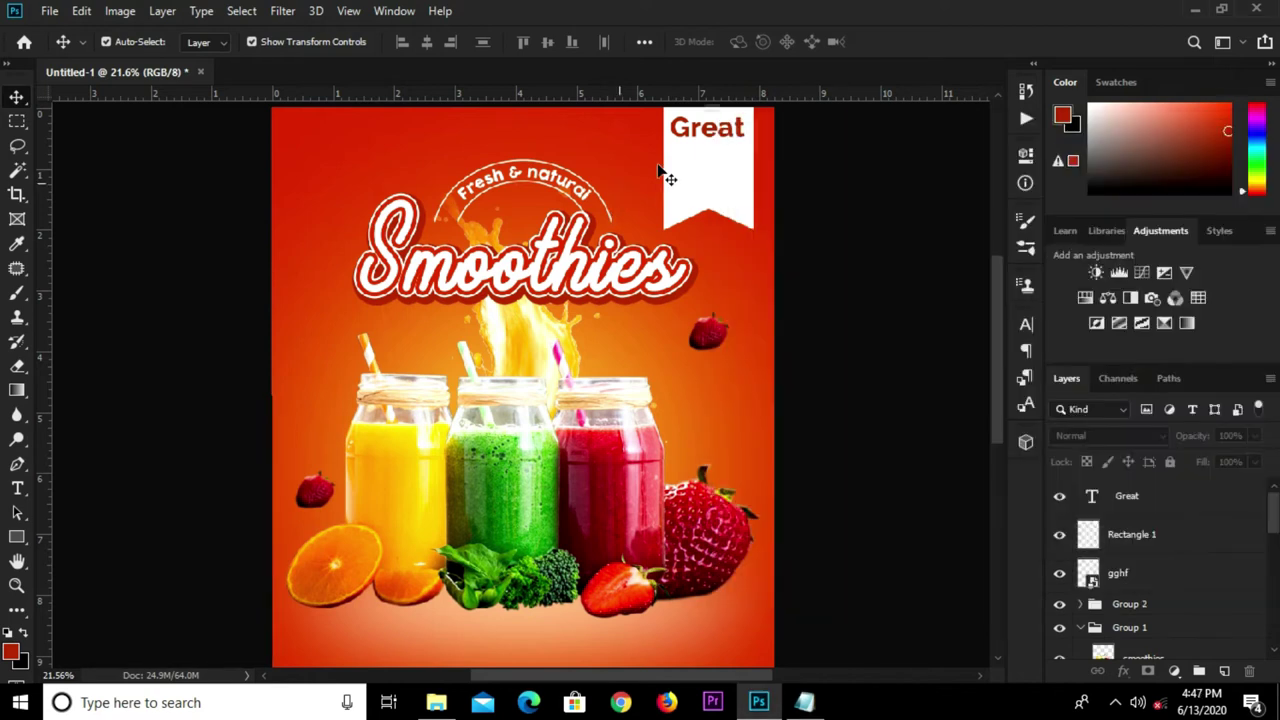
{"action": "left_click", "coordinate": [708, 130]}
{"action": "scroll", "coordinate": [706, 118], "scroll_direction": "up", "scroll_amount": 1}
{"action": "scroll", "coordinate": [706, 118], "scroll_direction": "up", "scroll_amount": 2}
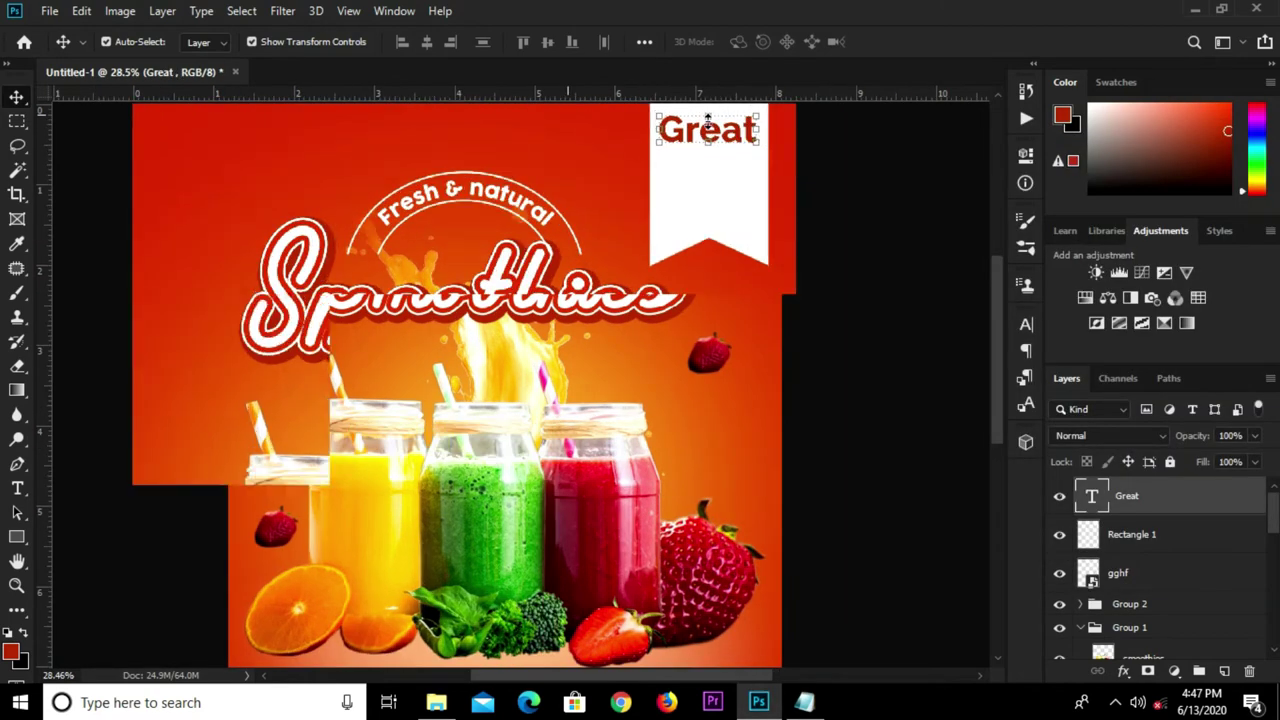
{"action": "left_click_drag", "start_coordinate": [718, 155], "coordinate": [692, 180]}
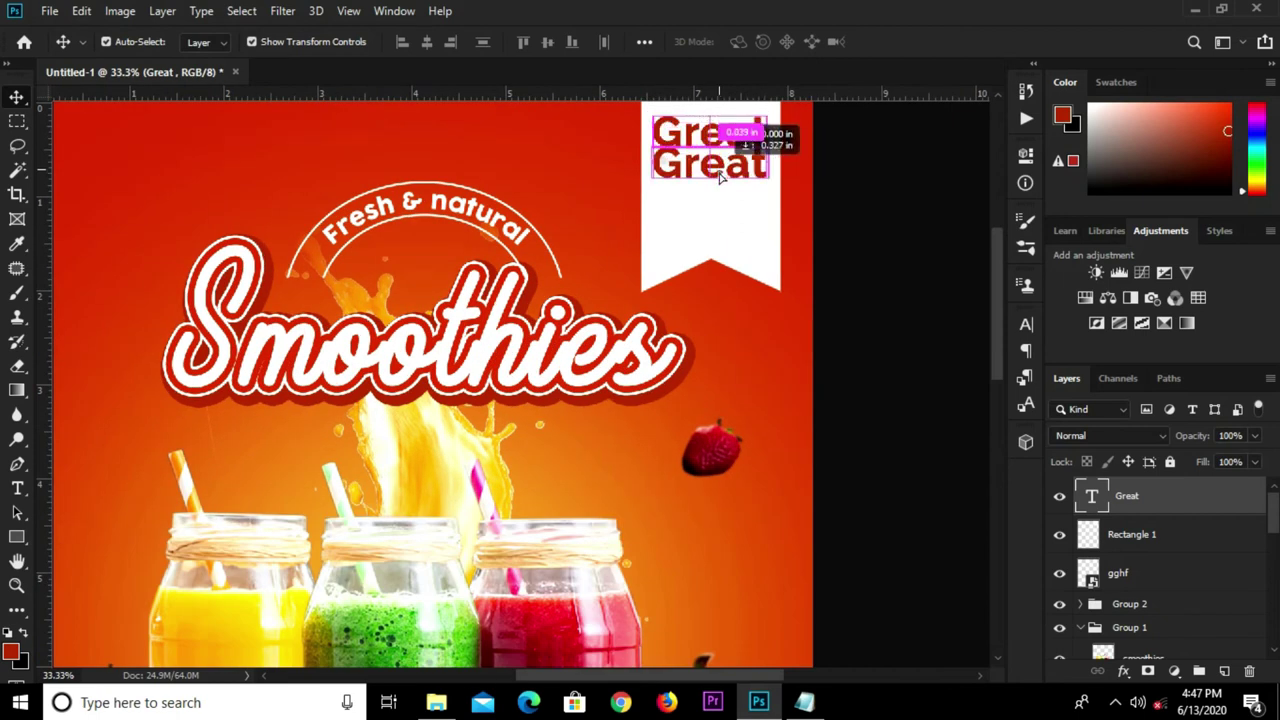
Retype the lower copy of Great as 'Taste for'
{"action": "key", "text": "t"}
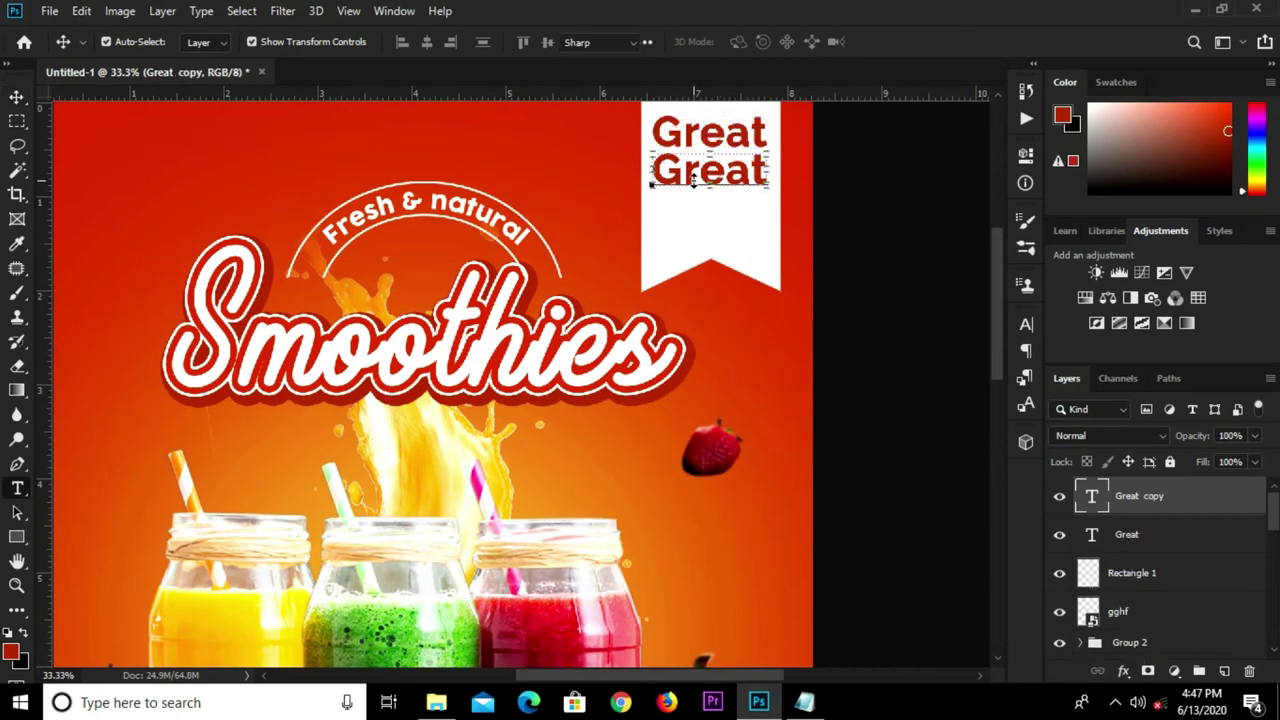
{"action": "left_click", "coordinate": [694, 171]}
{"action": "double_click", "coordinate": [700, 172]}
{"action": "type", "text": "Taste for"}
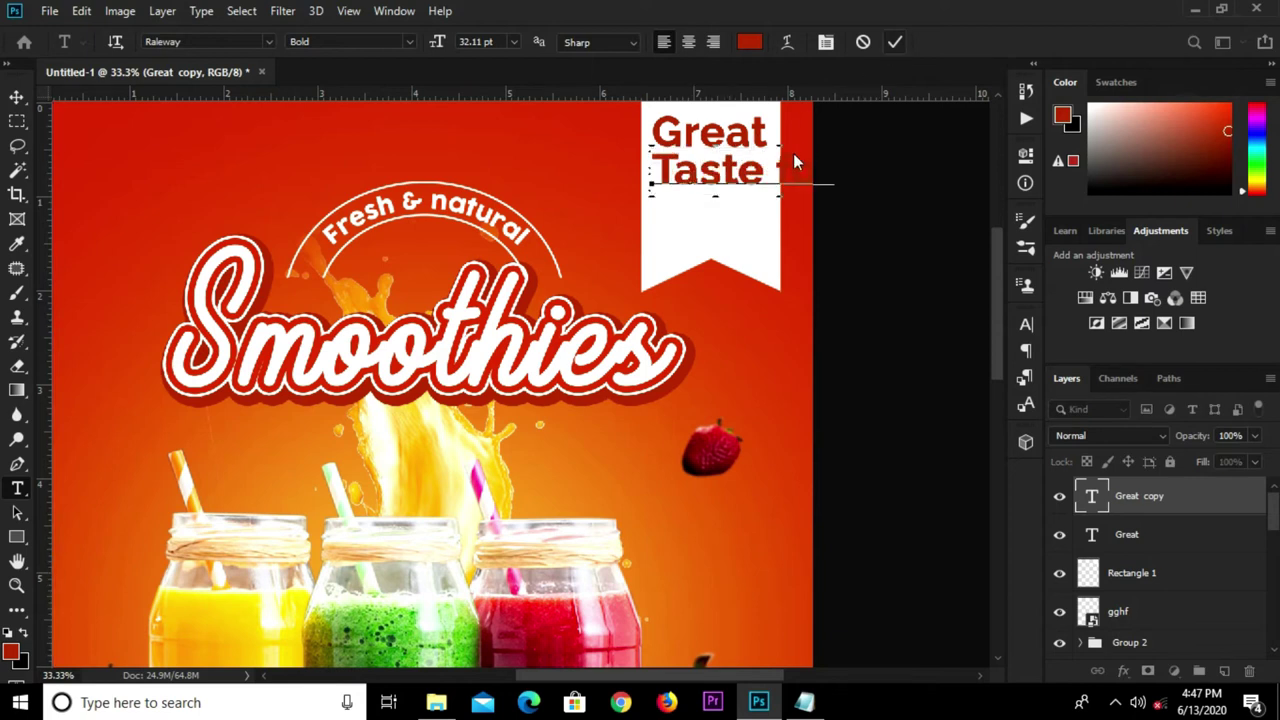
{"action": "key", "text": "ctrl+Return"}
Shrink 'Taste for' to about 65% and nudge it up closer to Great
{"action": "key", "text": "v"}
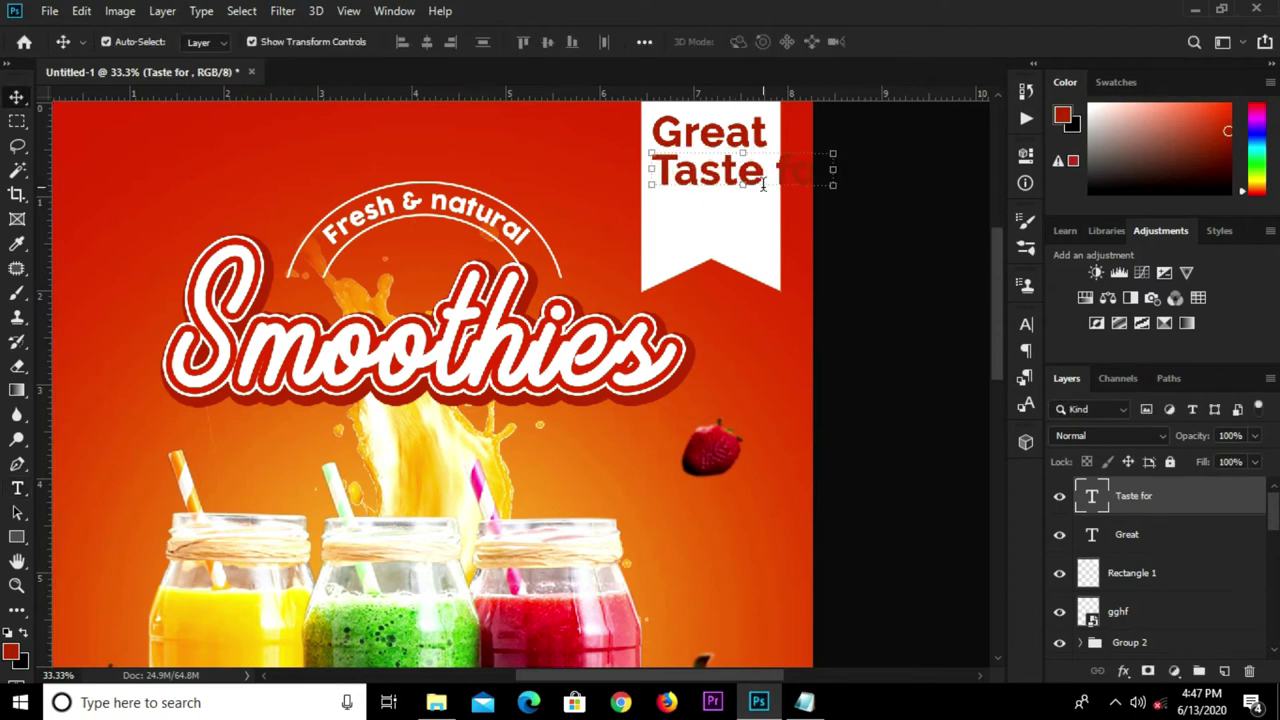
{"action": "key", "text": "ctrl+t"}
{"action": "left_click_drag", "start_coordinate": [850, 147], "coordinate": [778, 163]}
{"action": "scroll", "coordinate": [770, 166], "scroll_direction": "up", "scroll_amount": 2}
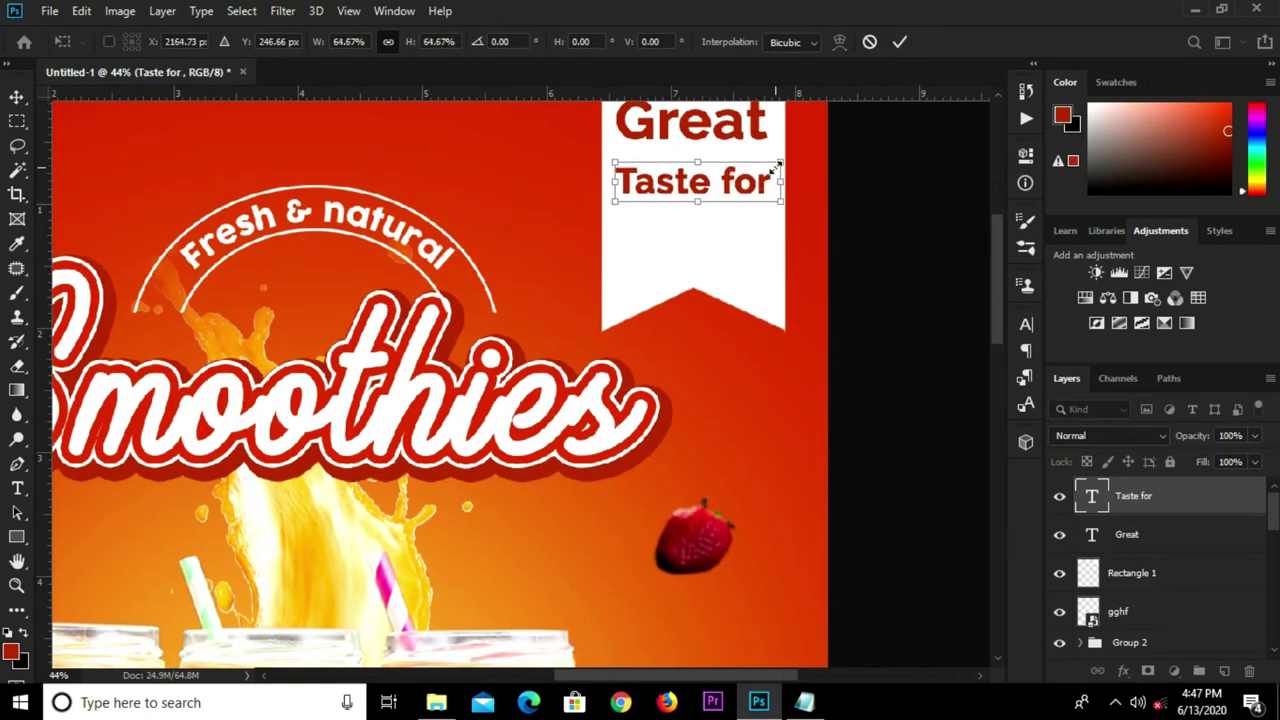
{"action": "key", "text": "Up"}
{"action": "key", "text": "Up"}
{"action": "key", "text": "Up"}
{"action": "key", "text": "Up"}
{"action": "key", "text": "Up"}
{"action": "key", "text": "Up"}
{"action": "key", "text": "Up"}
{"action": "key", "text": "Up"}
{"action": "key", "text": "Up"}
{"action": "key", "text": "Up"}
{"action": "key", "text": "Up"}
{"action": "key", "text": "Up"}
{"action": "key", "text": "Up"}
{"action": "key", "text": "Up"}
{"action": "key", "text": "Up"}
{"action": "key", "text": "Up"}
{"action": "key", "text": "Up"}
{"action": "key", "text": "Up"}
{"action": "key", "text": "Up"}
{"action": "key", "text": "Up"}
{"action": "key", "text": "Up"}
{"action": "key", "text": "Up"}
{"action": "key", "text": "Up"}
{"action": "key", "text": "Return"}
{"action": "key", "text": "ctrl+0"}
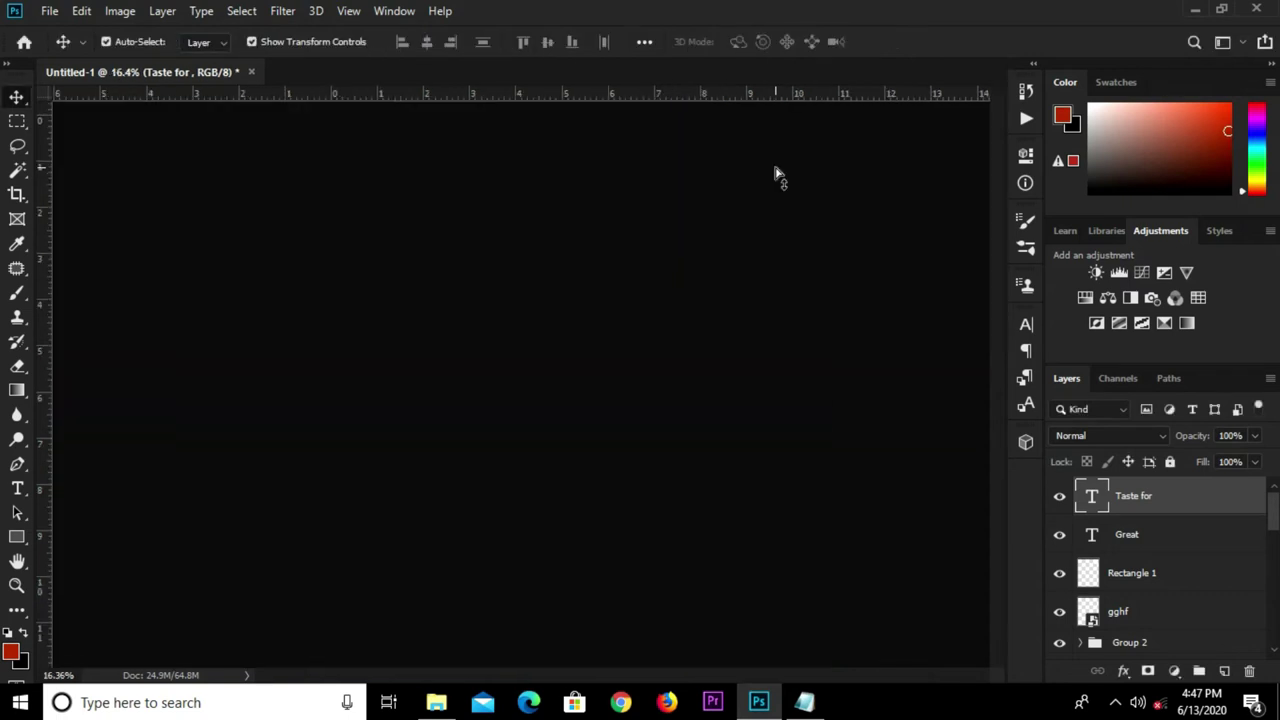
Check the words 'Great' and 'Health' in the smoothies notes
{"action": "left_click", "coordinate": [790, 160]}
{"action": "scroll", "coordinate": [790, 160], "scroll_direction": "up", "scroll_amount": 1}
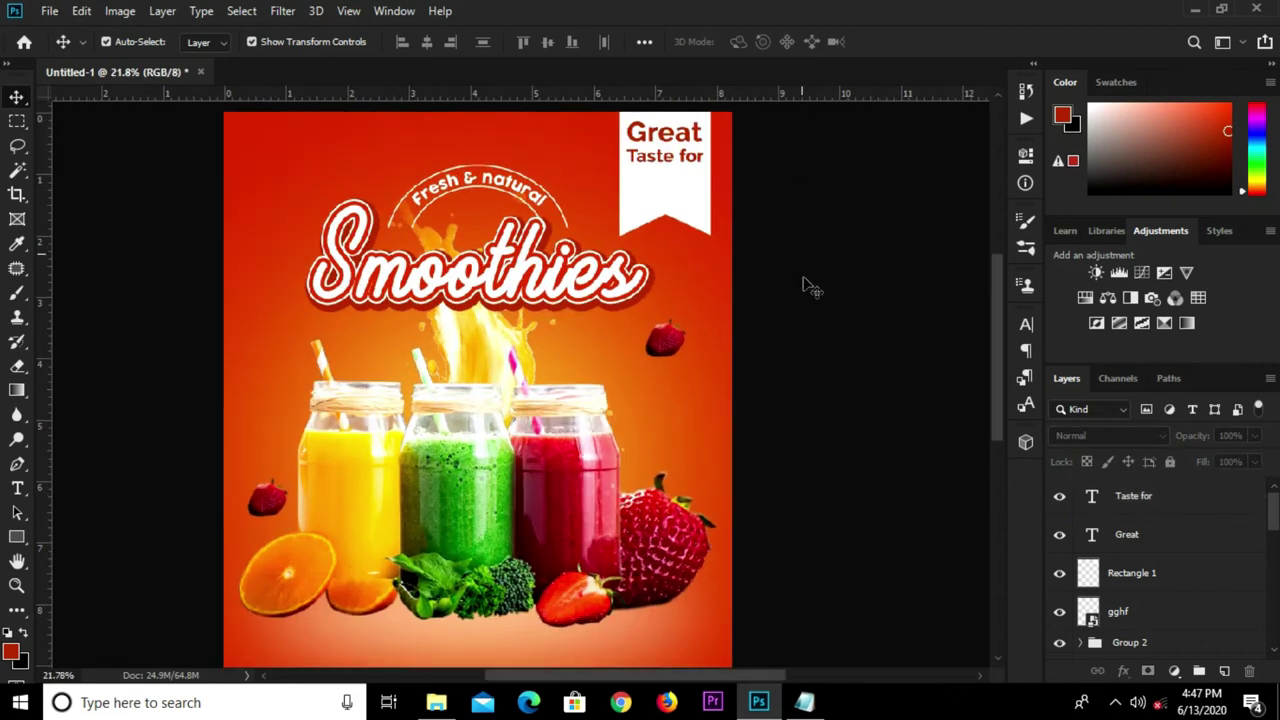
{"action": "mouse_move", "coordinate": [804, 702]}
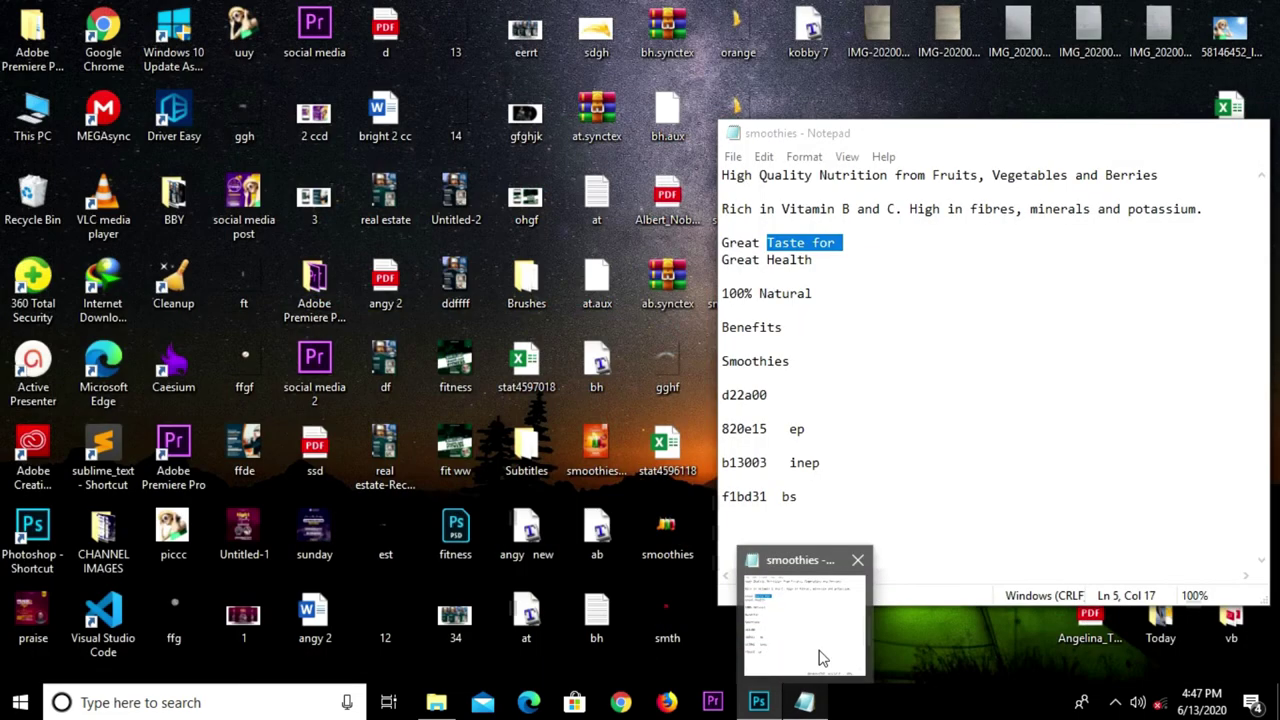
{"action": "left_click", "coordinate": [822, 656]}
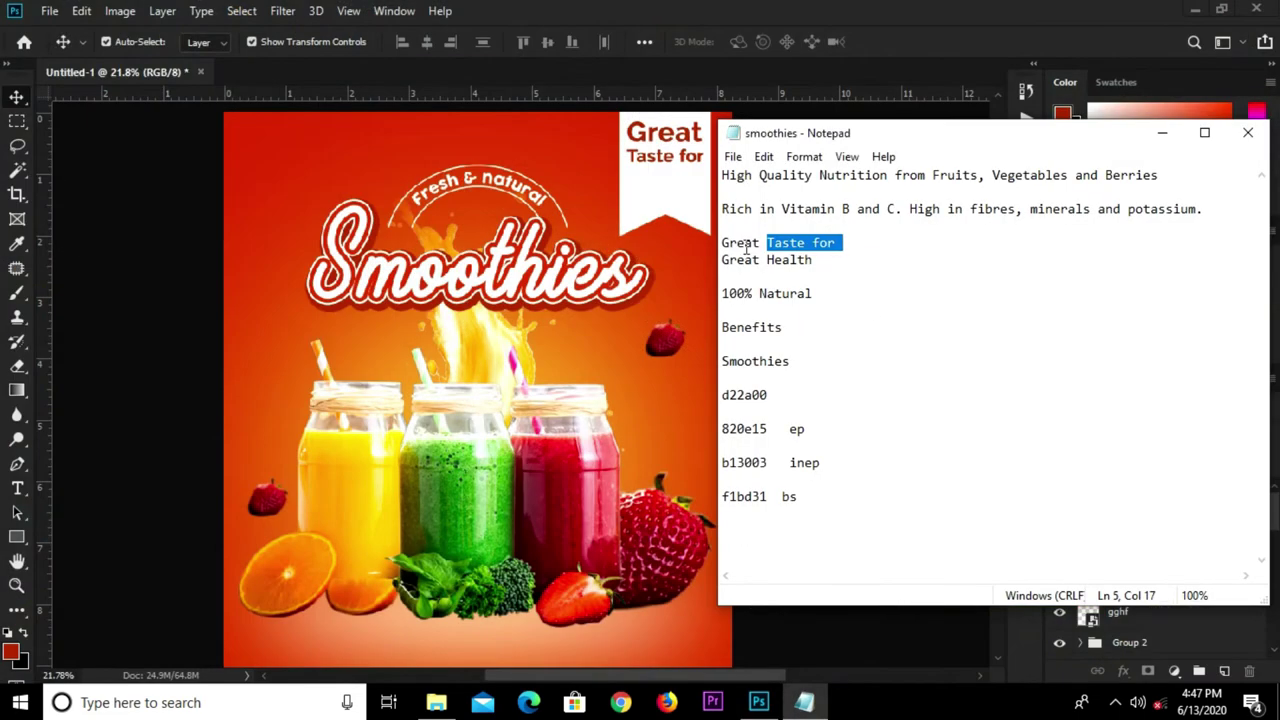
{"action": "left_click_drag", "start_coordinate": [766, 260], "coordinate": [716, 252]}
{"action": "key", "text": "Down"}
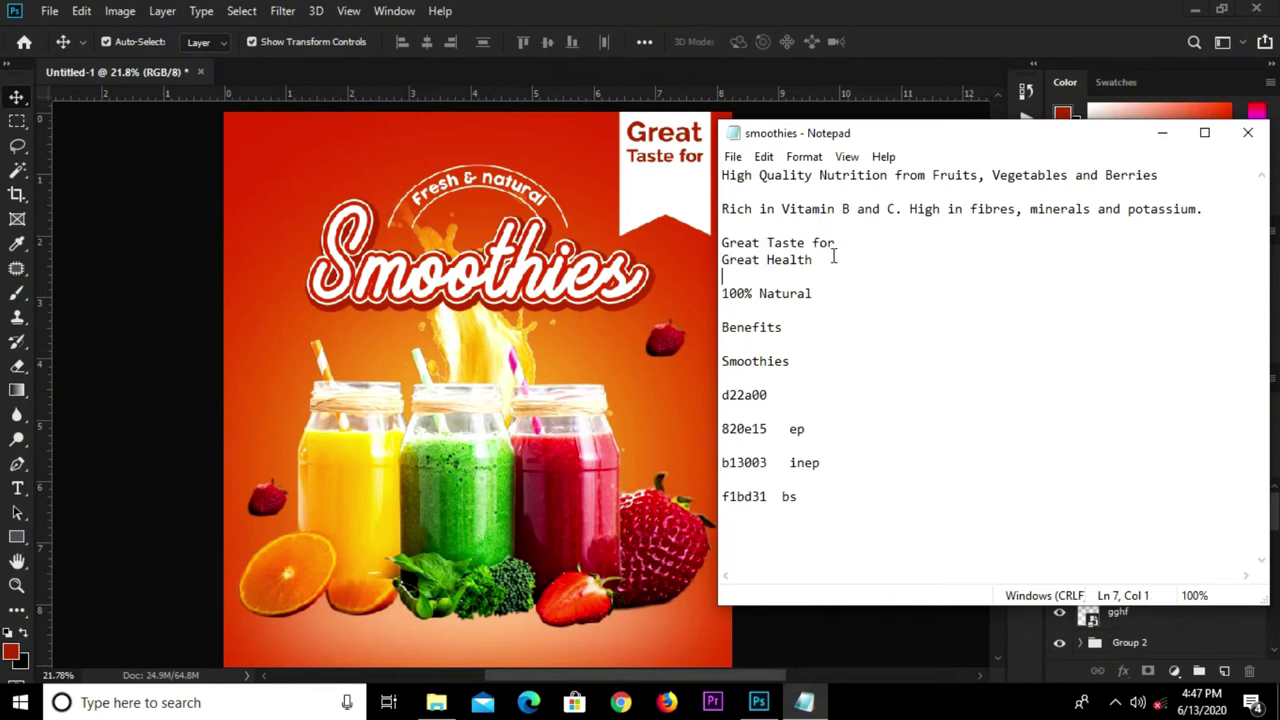
{"action": "left_click_drag", "start_coordinate": [819, 260], "coordinate": [767, 247]}
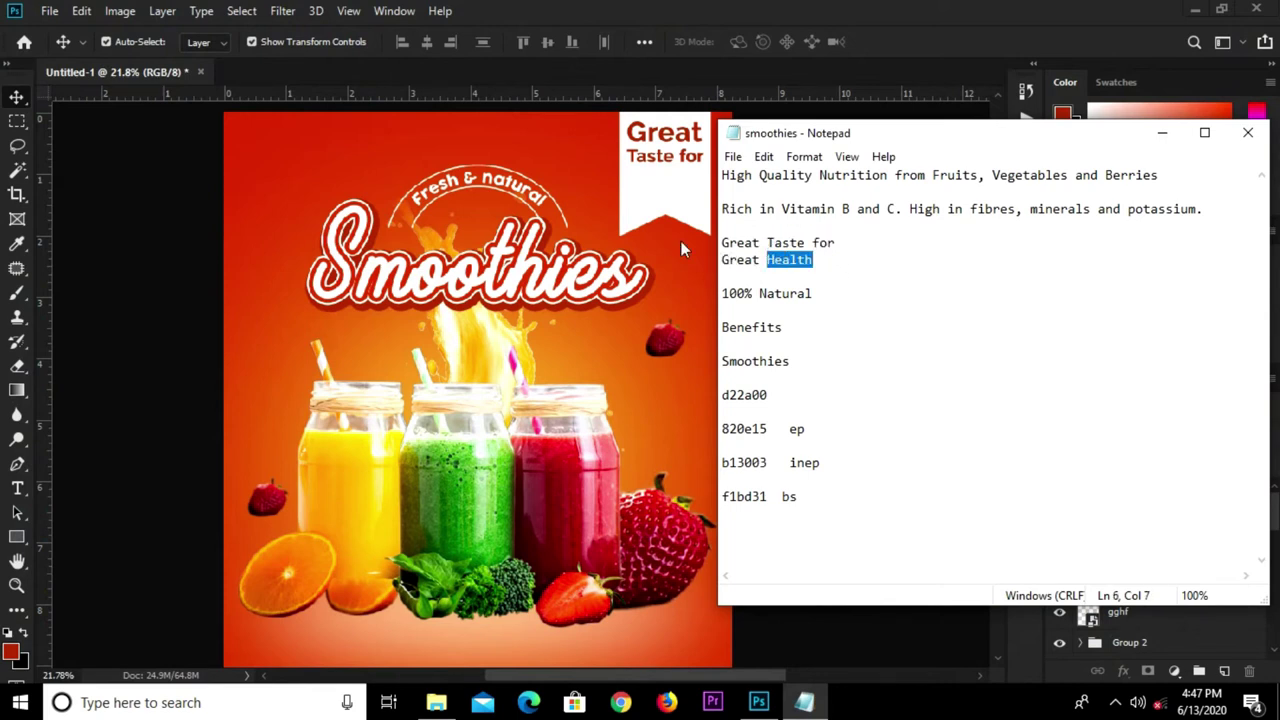
{"action": "left_click", "coordinate": [583, 180]}
Duplicate Great twice below the 'Taste for' line
{"action": "left_click", "coordinate": [655, 135]}
{"action": "scroll", "coordinate": [655, 133], "scroll_direction": "up", "scroll_amount": 2}
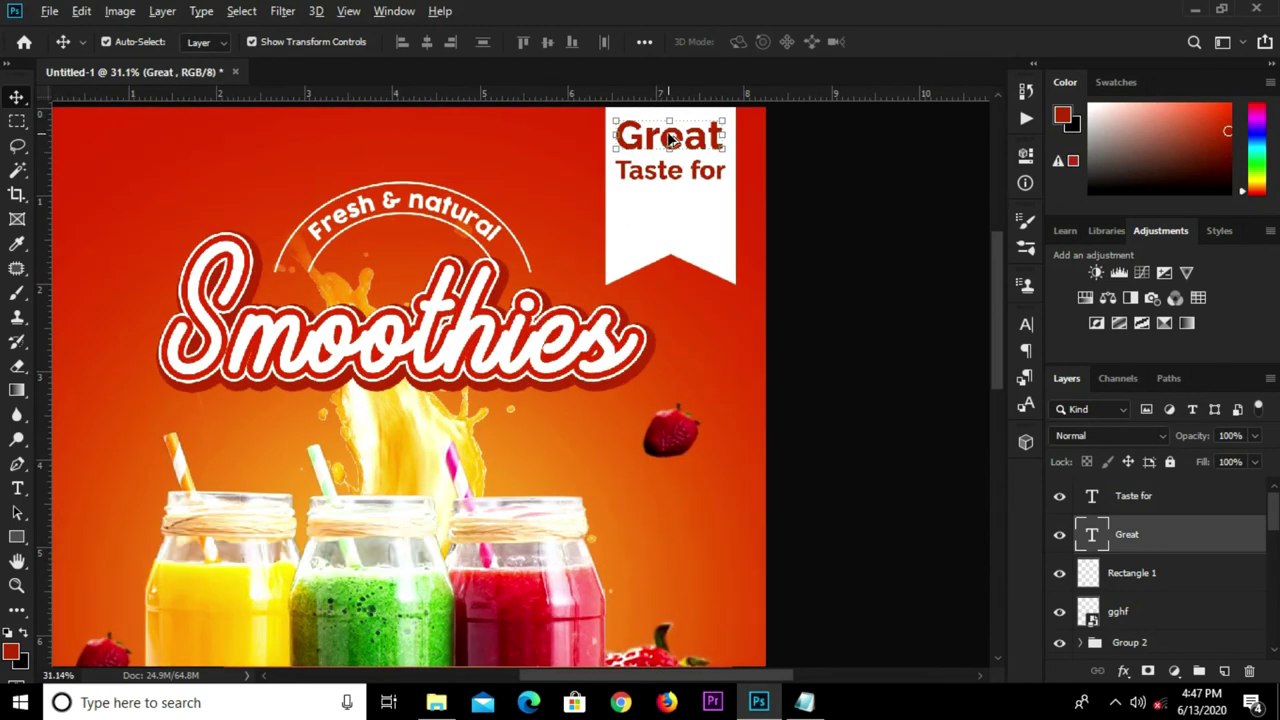
{"action": "left_click_drag", "start_coordinate": [669, 140], "coordinate": [672, 208]}
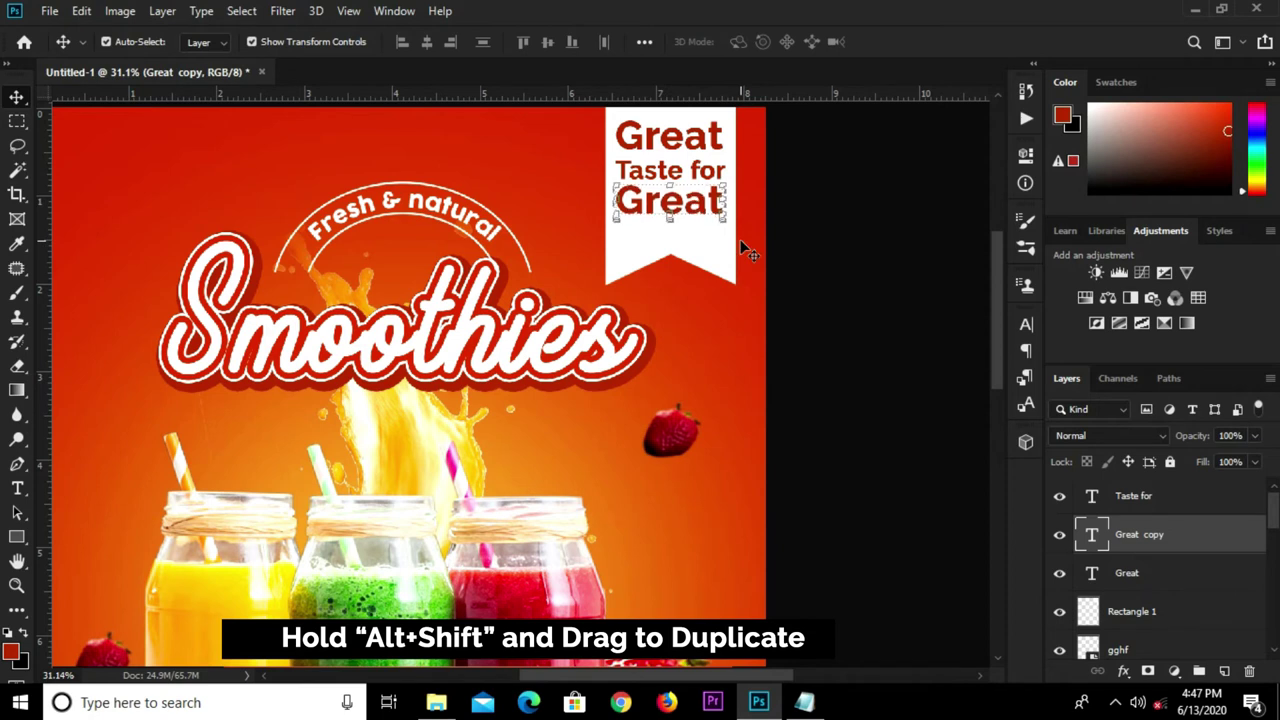
{"action": "scroll", "coordinate": [689, 183], "scroll_direction": "up", "scroll_amount": 1}
{"action": "scroll", "coordinate": [689, 183], "scroll_direction": "up", "scroll_amount": 3}
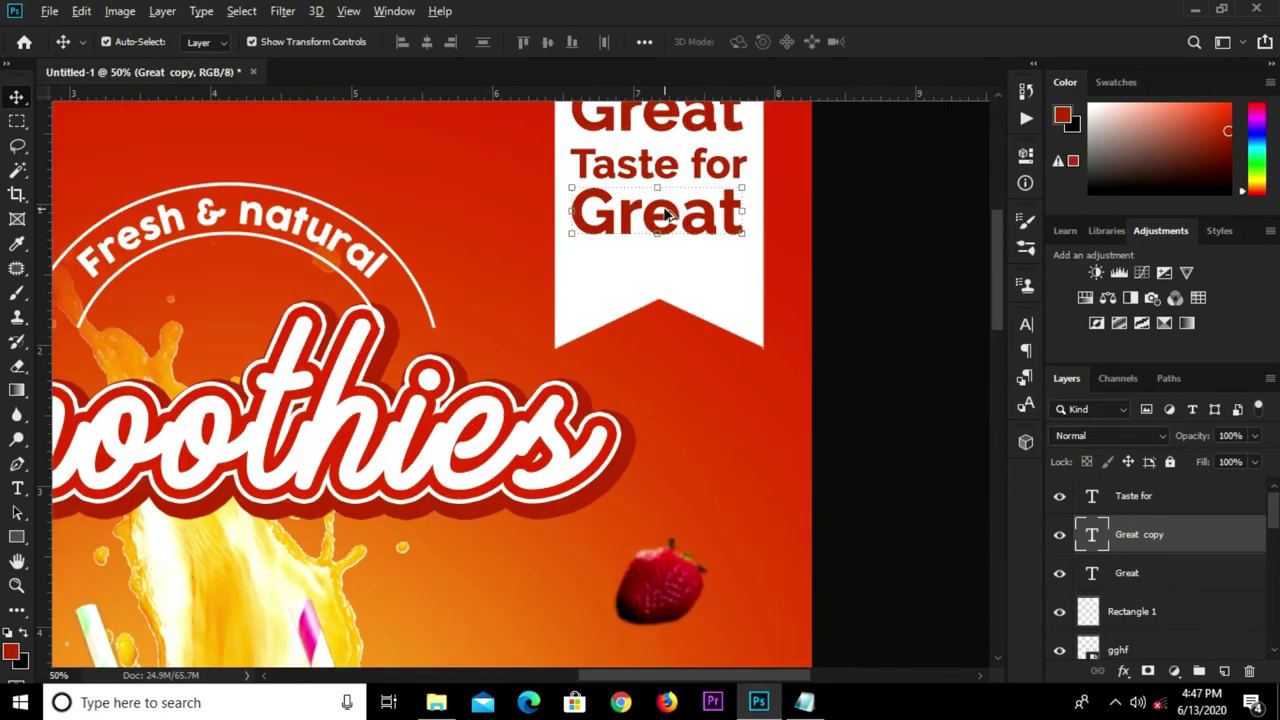
{"action": "left_click_drag", "start_coordinate": [667, 213], "coordinate": [632, 280]}
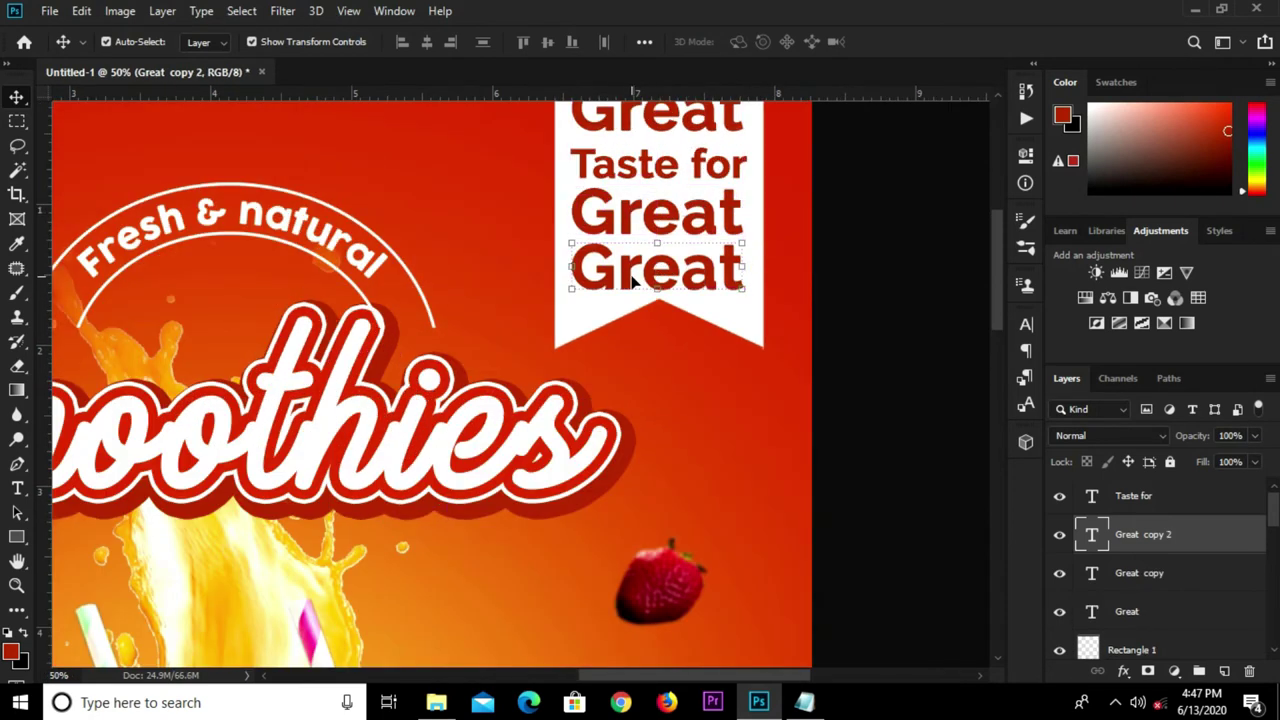
Retype the lowest Great copy as 'Health'
{"action": "key", "text": "t"}
{"action": "left_click", "coordinate": [624, 278]}
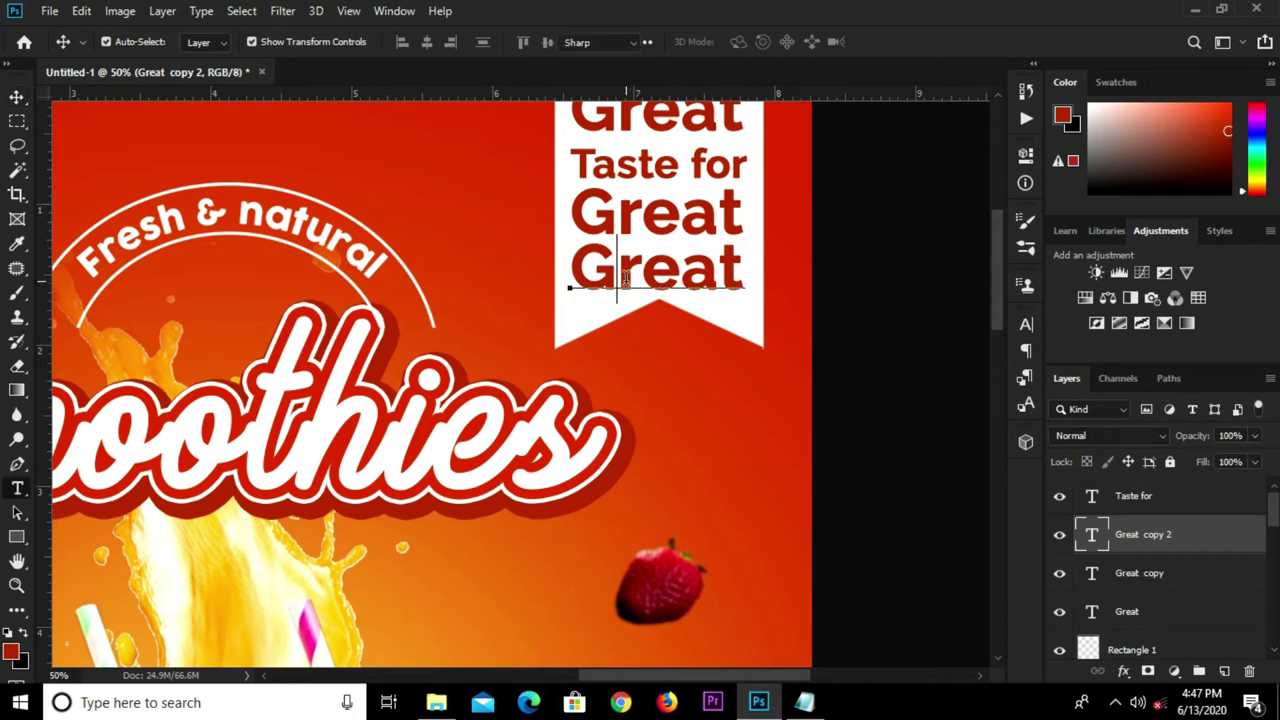
{"action": "double_click", "coordinate": [626, 278]}
{"action": "type", "text": "Health"}
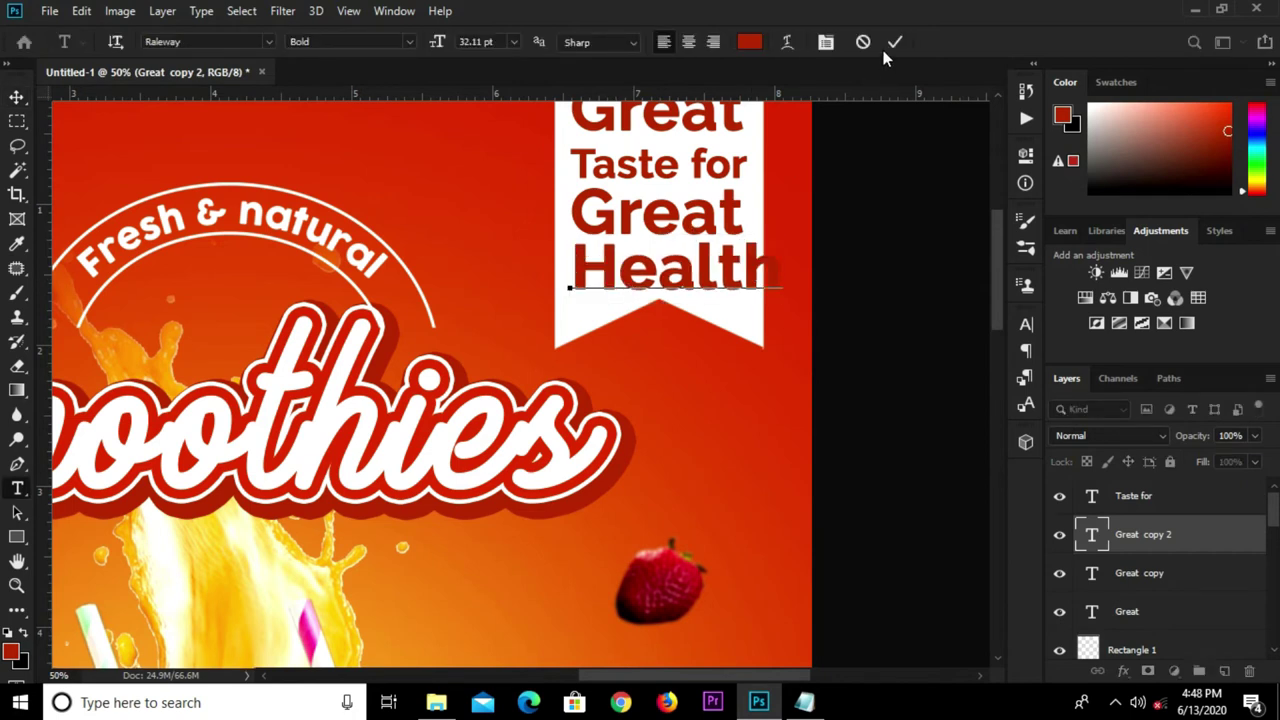
{"action": "key", "text": "ctrl+Return"}
Nudge 'Health' down and shrink it to about 85% to fit the banner
{"action": "key", "text": "v"}
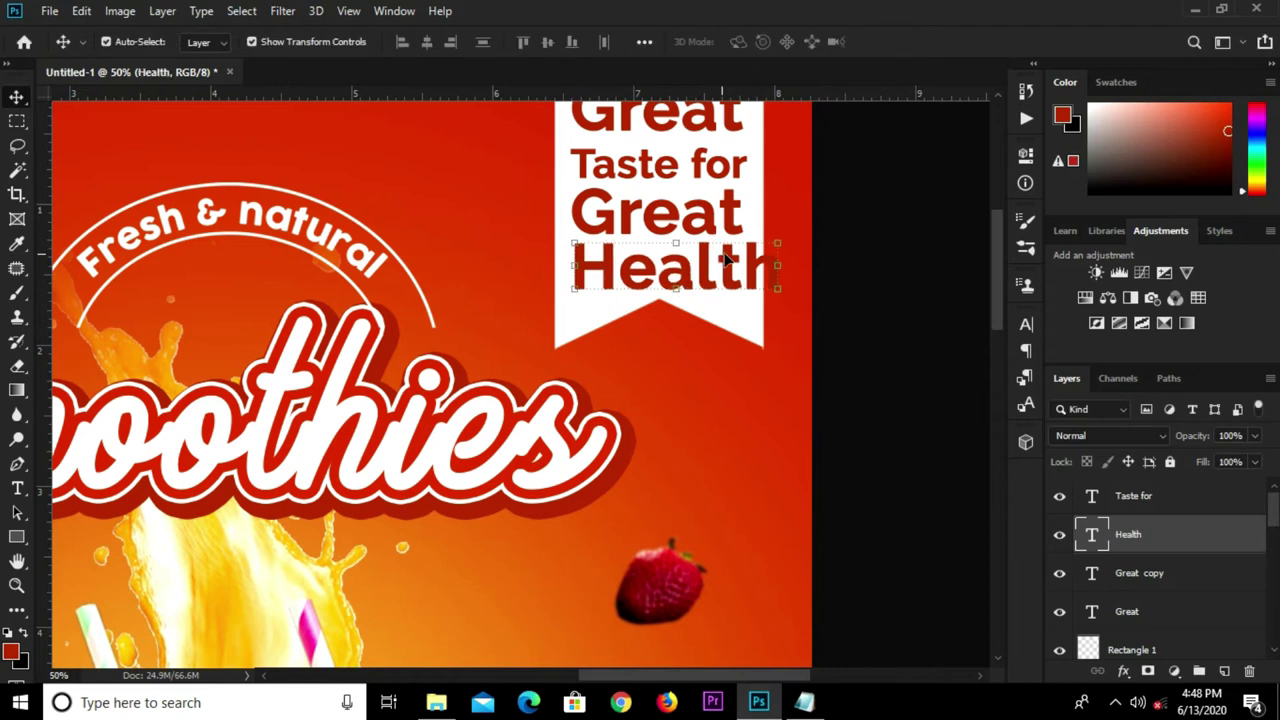
{"action": "left_click_drag", "start_coordinate": [728, 259], "coordinate": [728, 262]}
{"action": "key", "text": "ctrl+t"}
{"action": "left_click_drag", "start_coordinate": [782, 304], "coordinate": [757, 293]}
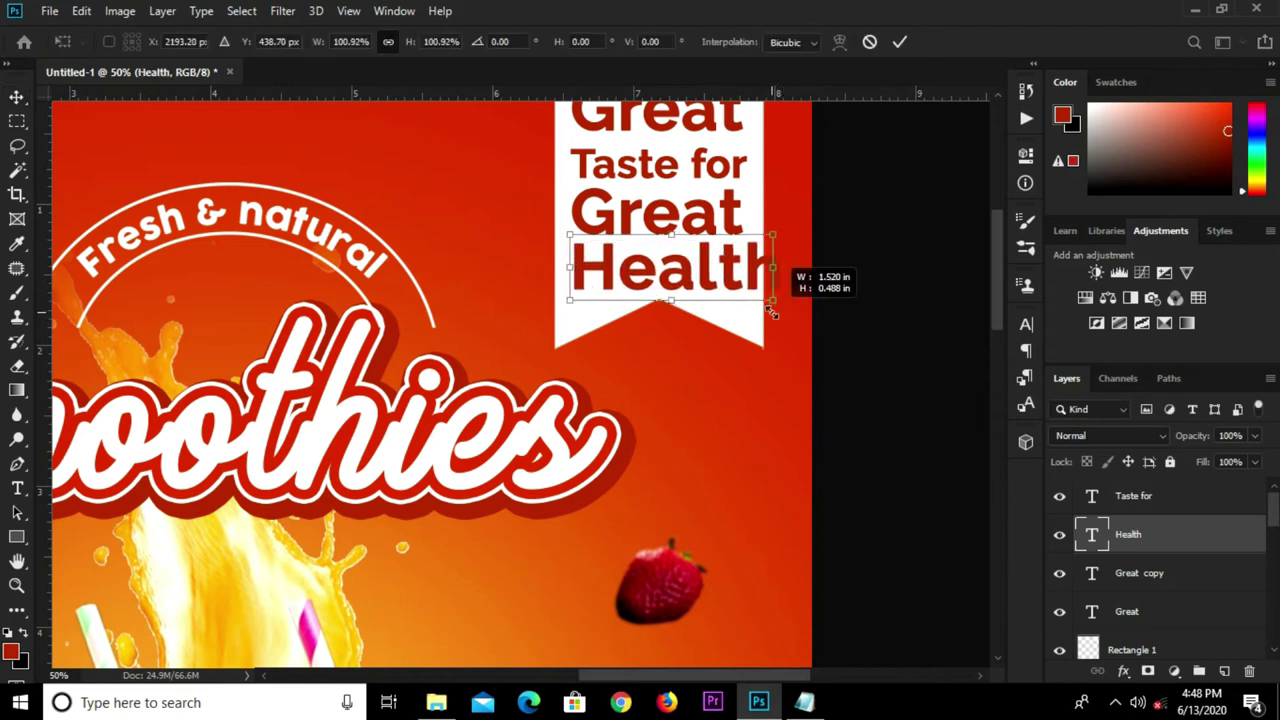
{"action": "left_click_drag", "start_coordinate": [757, 293], "coordinate": [752, 289]}
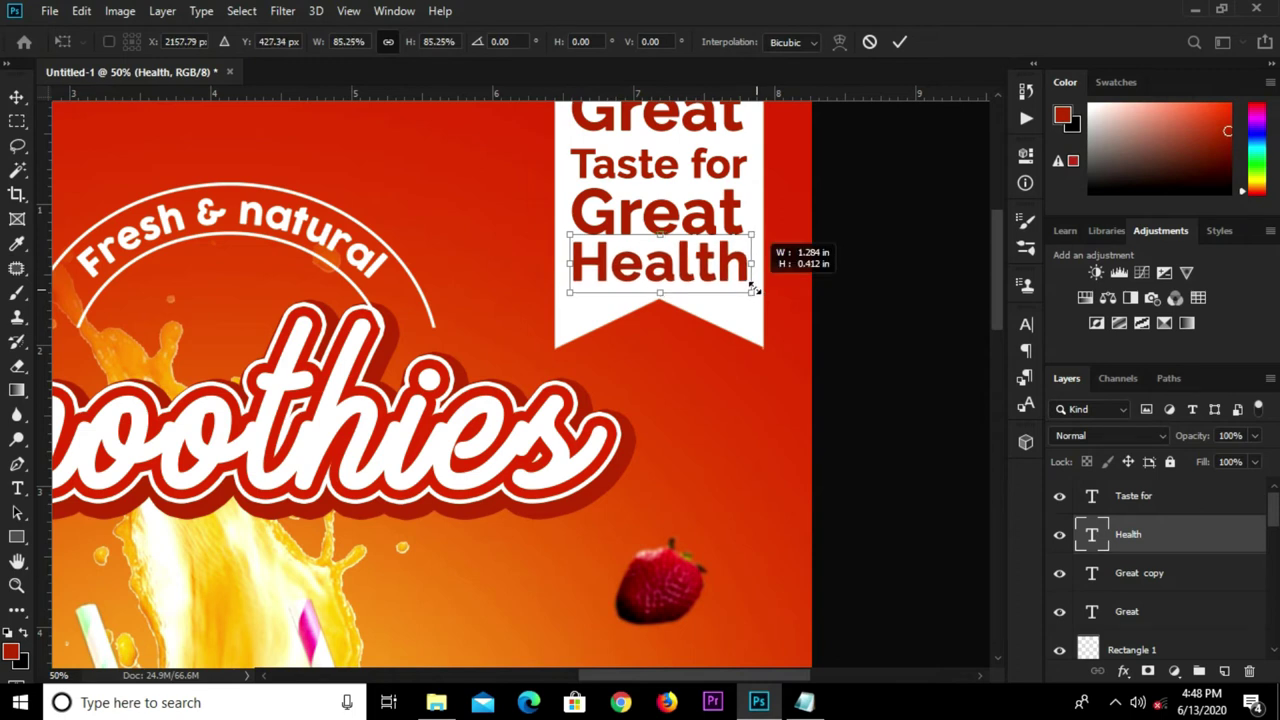
{"action": "key", "text": "Return"}
{"action": "left_click", "coordinate": [845, 245]}
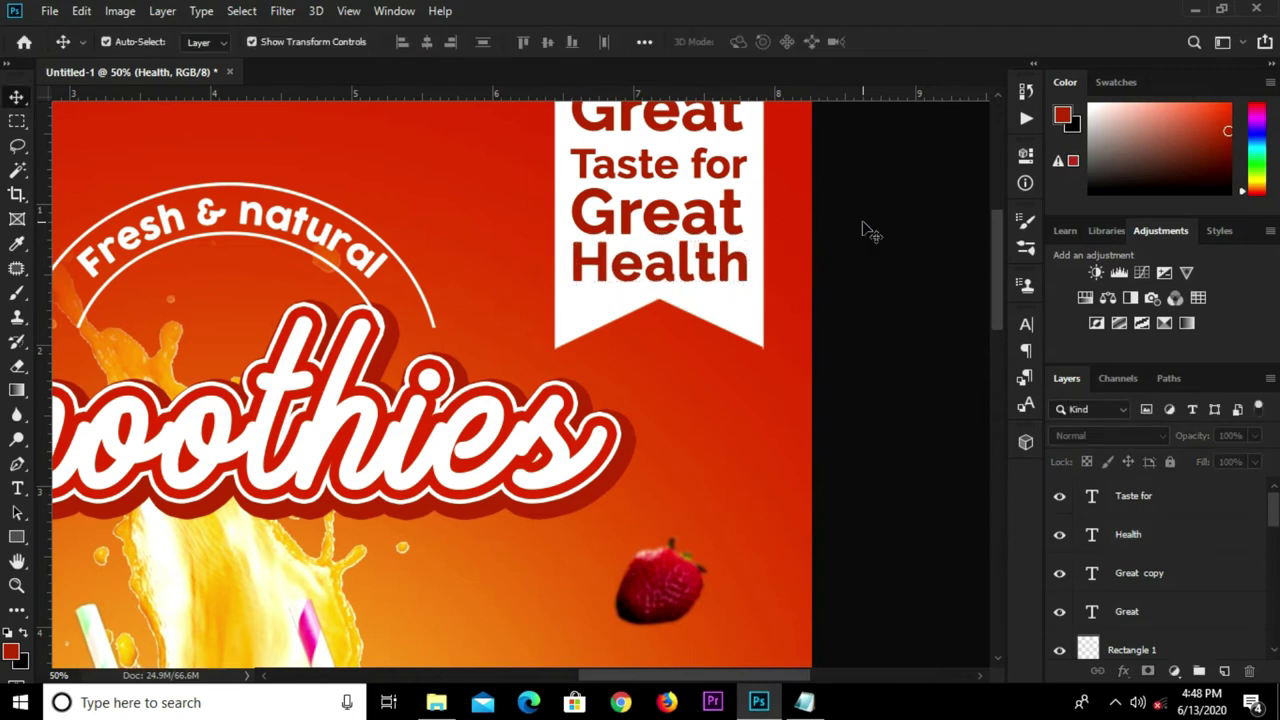
Deselect all layers and fit the poster in view, dismissing an accidental Open dialog
{"action": "scroll", "coordinate": [865, 232], "scroll_direction": "down", "scroll_amount": 3}
{"action": "scroll", "coordinate": [868, 234], "scroll_direction": "down", "scroll_amount": 2}
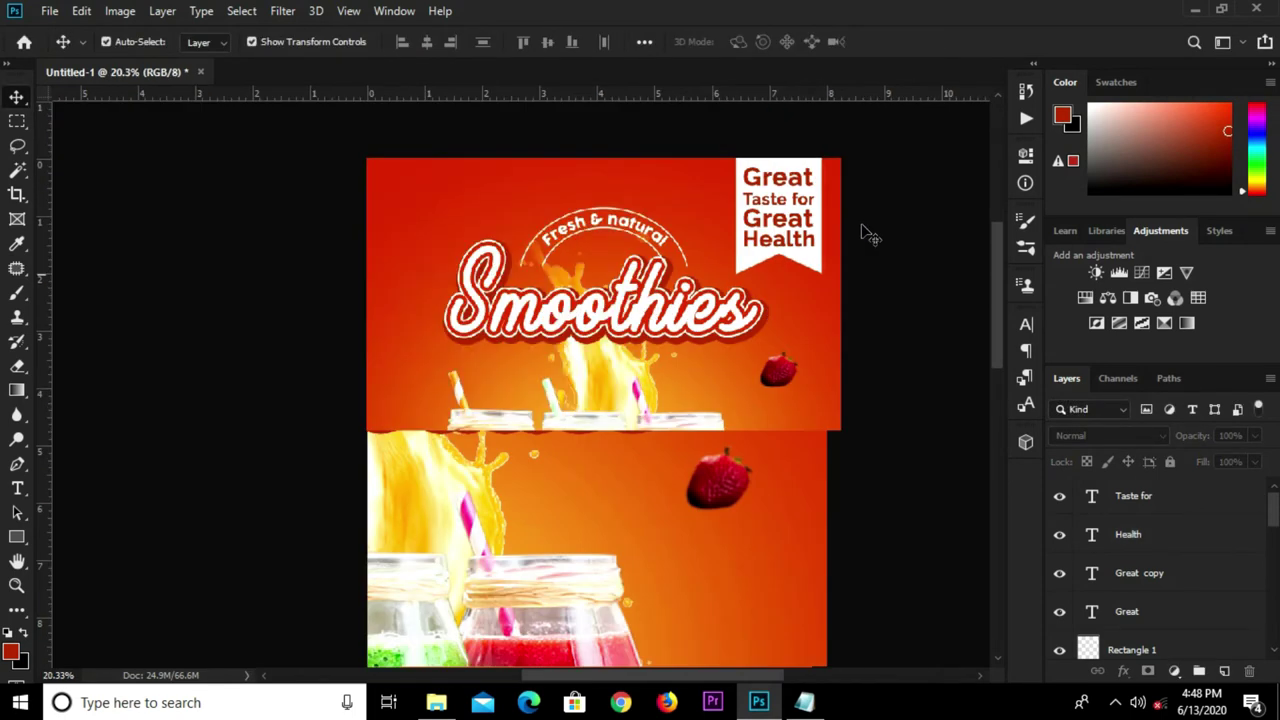
{"action": "left_click", "coordinate": [930, 458]}
{"action": "key", "text": "ctrl+o"}
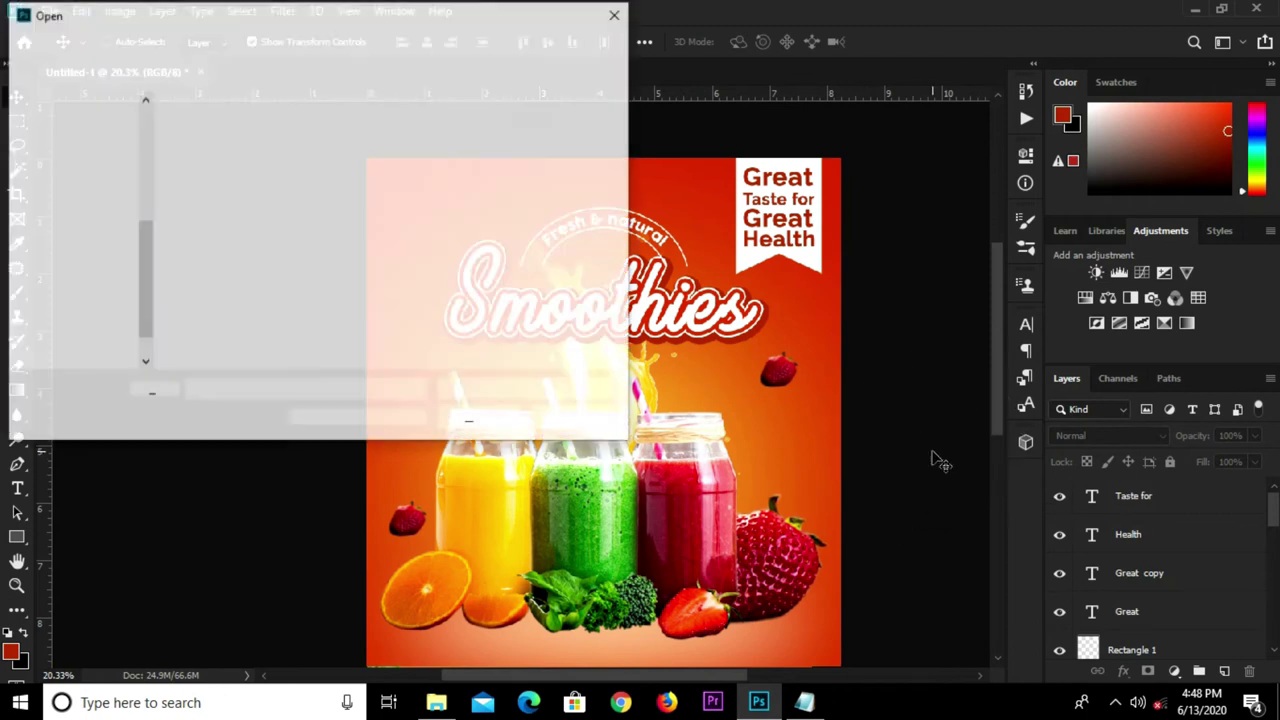
{"action": "left_click", "coordinate": [615, 16]}
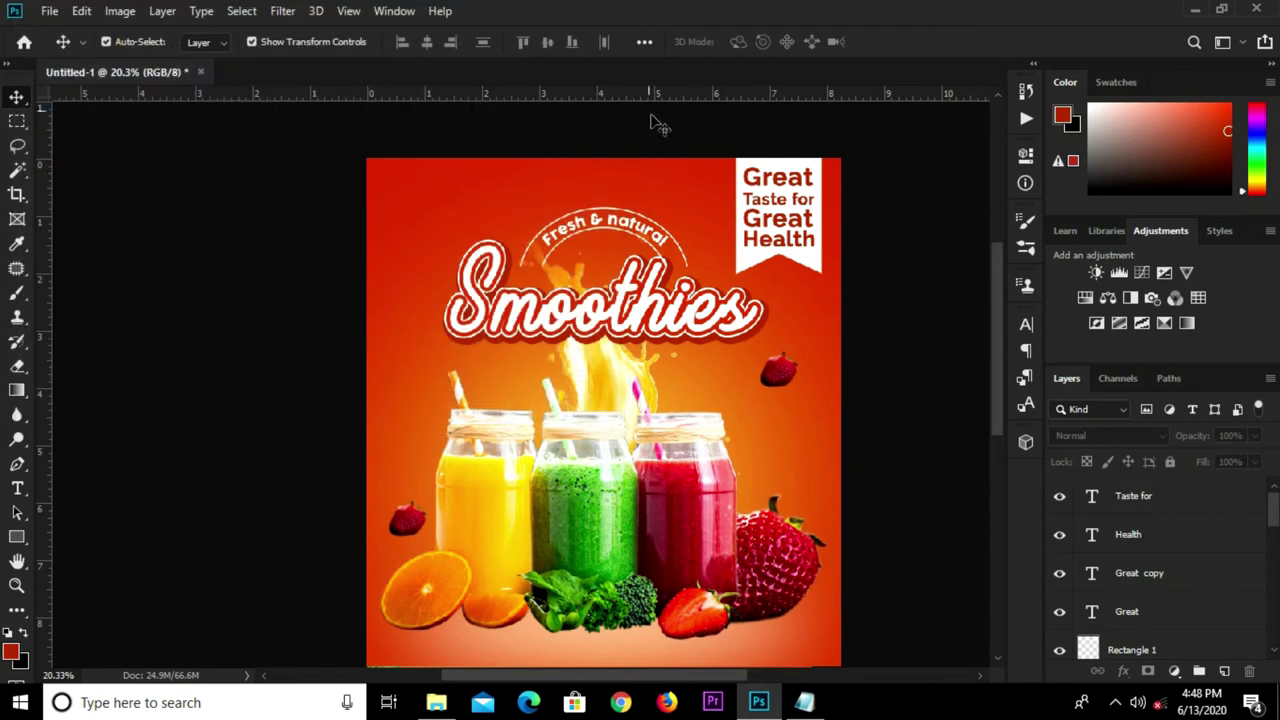
{"action": "key", "text": "ctrl+0"}
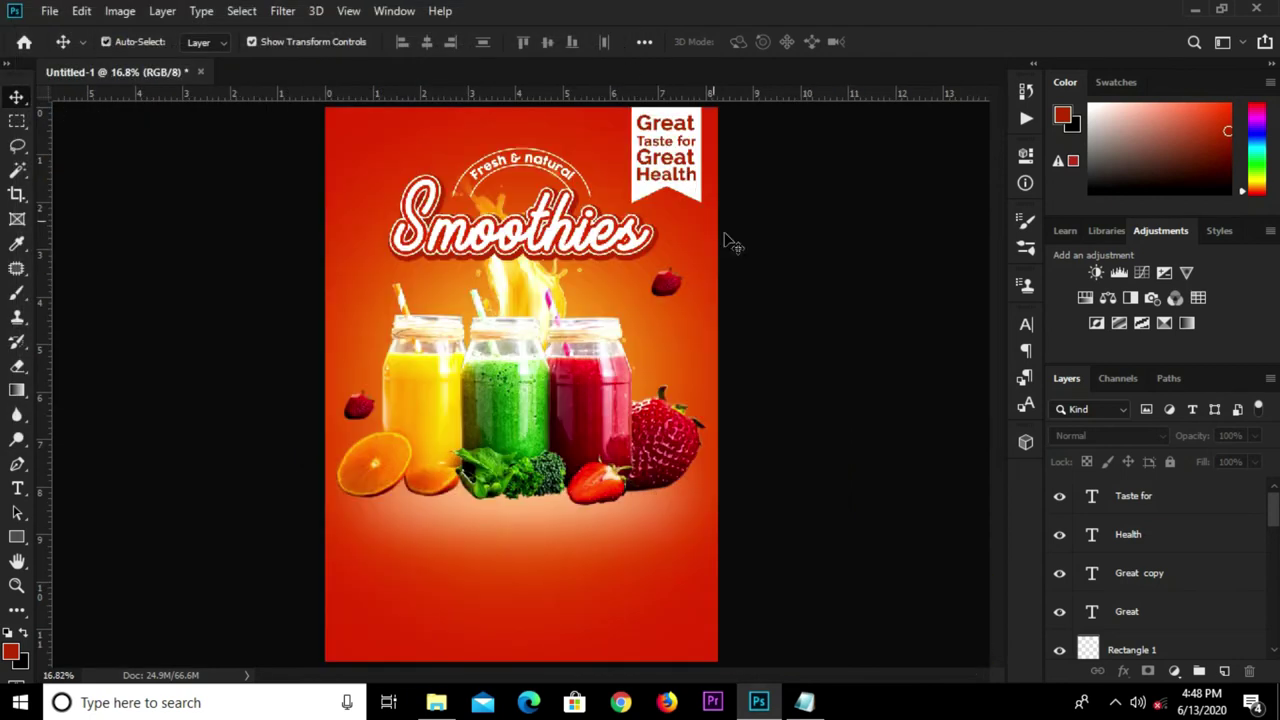
{"action": "scroll", "coordinate": [1198, 525], "scroll_direction": "down", "scroll_amount": 1}
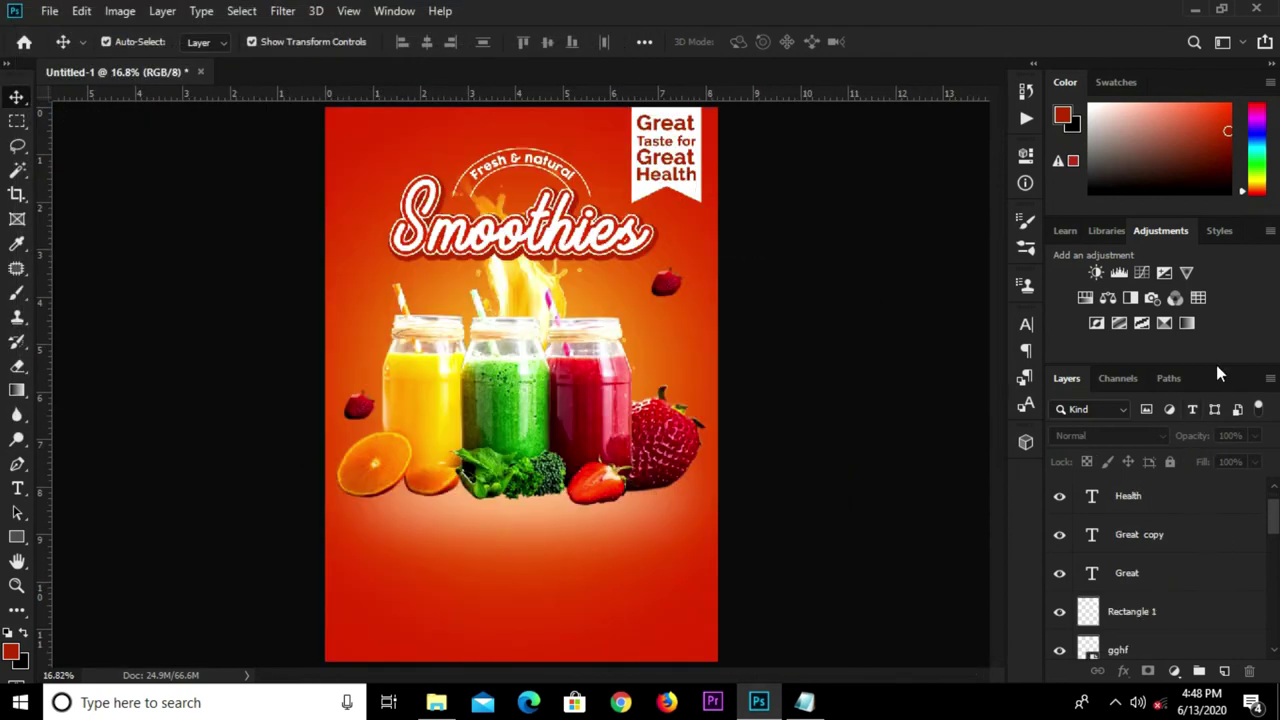
{"action": "left_click_drag", "start_coordinate": [1218, 370], "coordinate": [1185, 325]}
{"action": "scroll", "coordinate": [1175, 450], "scroll_direction": "down", "scroll_amount": 5}
{"action": "scroll", "coordinate": [1165, 470], "scroll_direction": "up", "scroll_amount": 6}
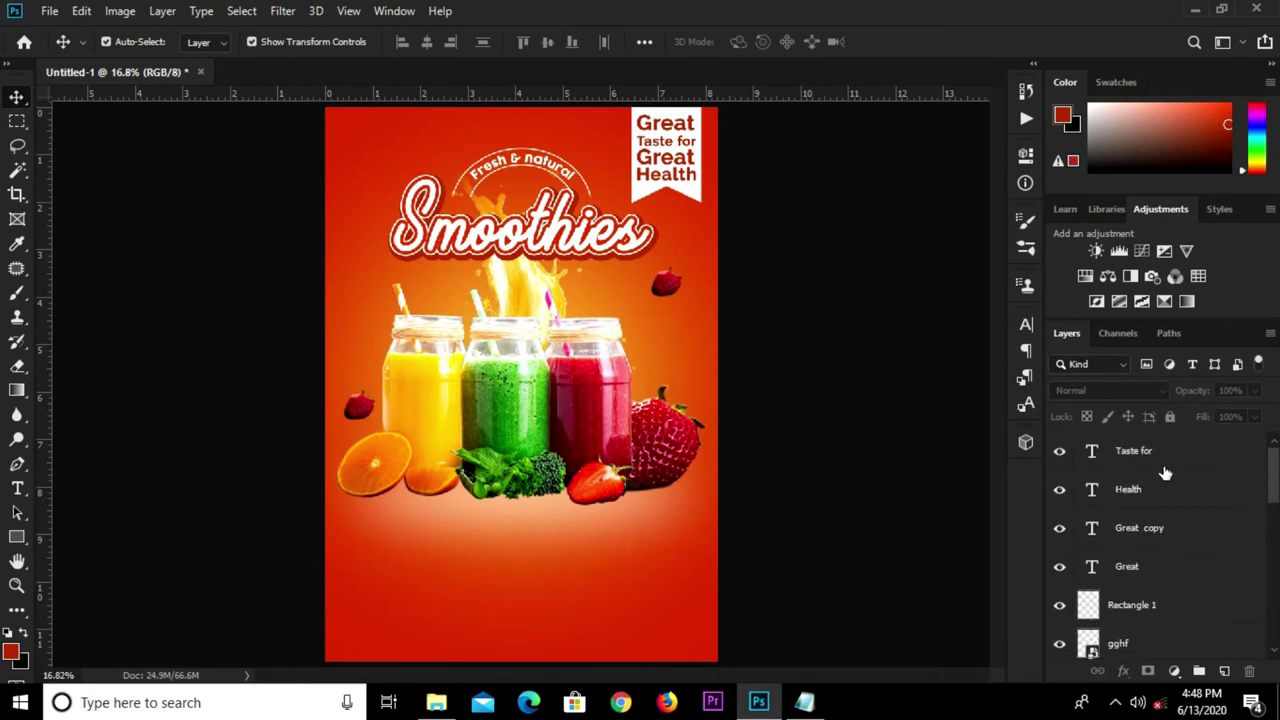
Group the layers from 'Taste for' down to Rectangle 1 and check the group's visibility
{"action": "left_click", "coordinate": [1163, 465]}
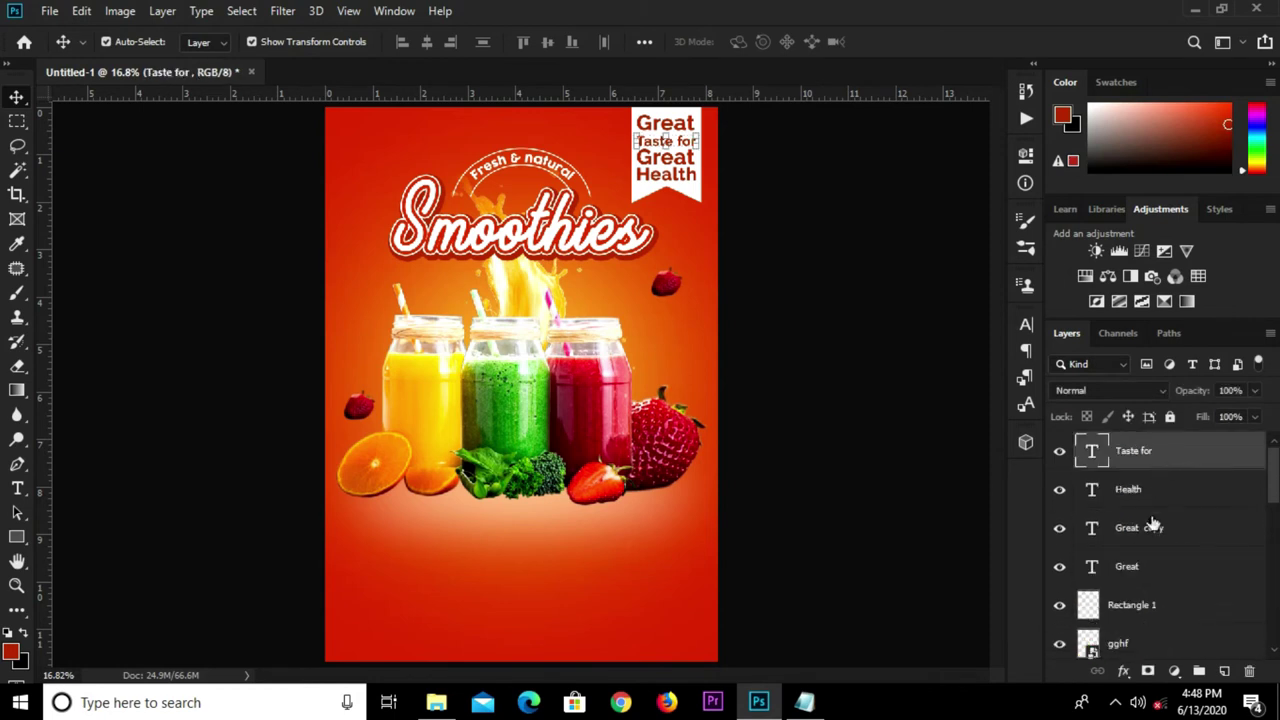
{"action": "left_click", "coordinate": [1140, 603], "text": "shift"}
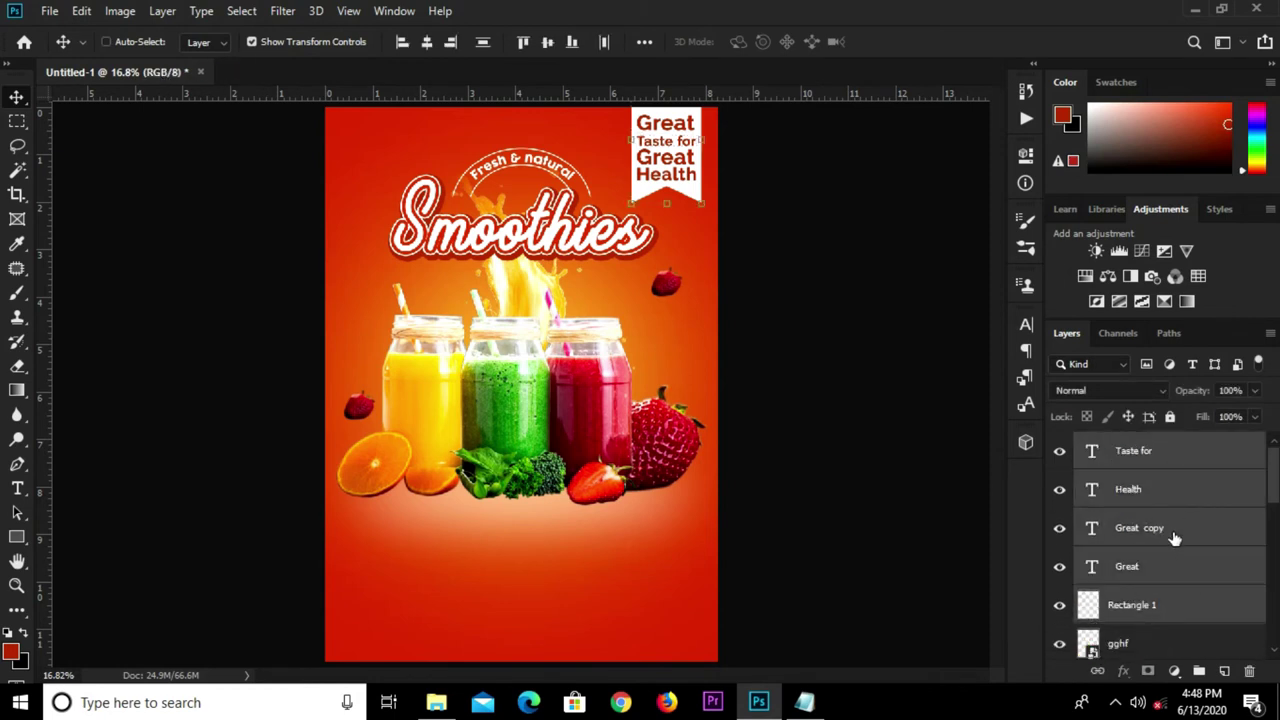
{"action": "key", "text": "ctrl+g"}
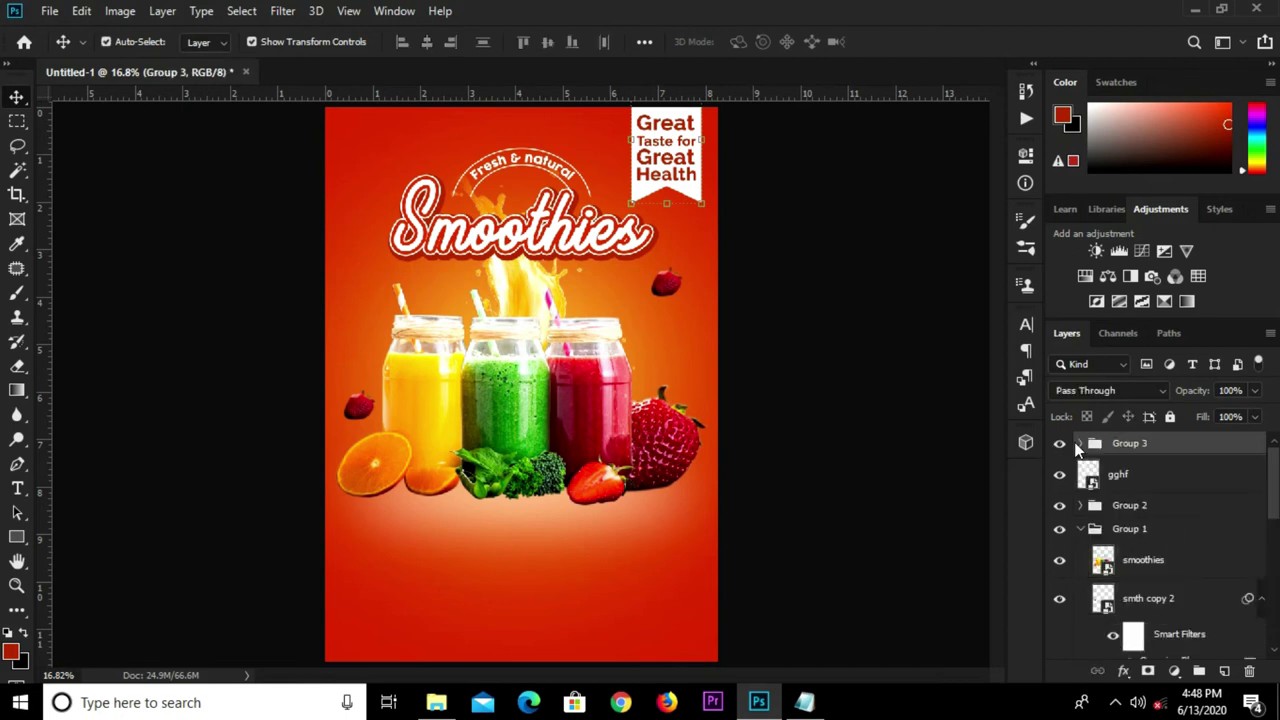
{"action": "left_click", "coordinate": [1060, 444]}
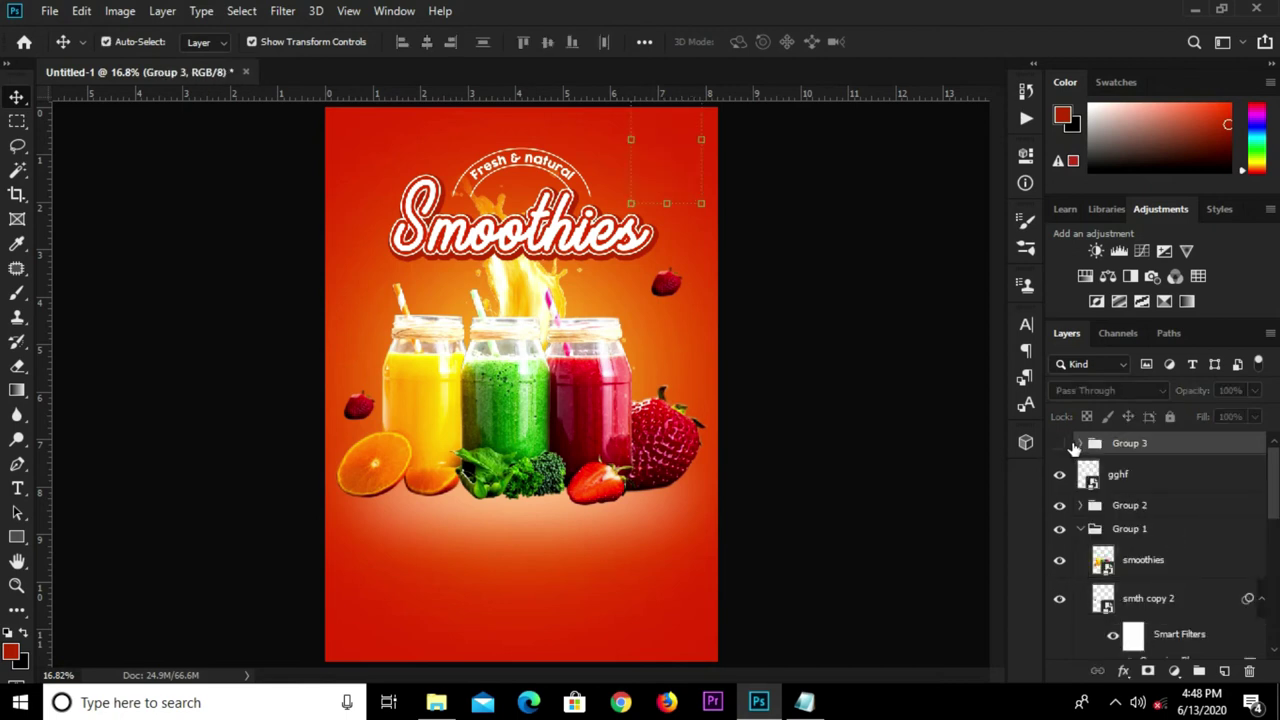
{"action": "left_click", "coordinate": [855, 312]}
{"action": "key", "text": "ctrl+0"}
{"action": "scroll", "coordinate": [766, 318], "scroll_direction": "up", "scroll_amount": 1}
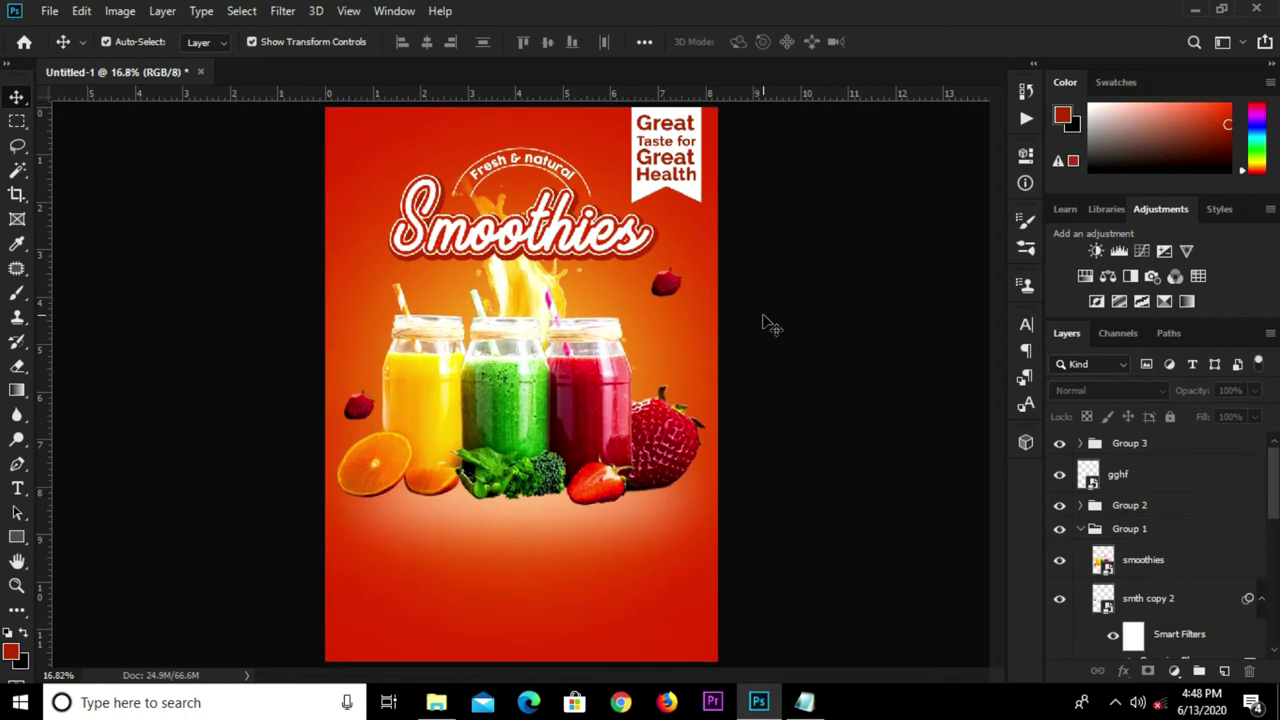
{"action": "left_click", "coordinate": [804, 702]}
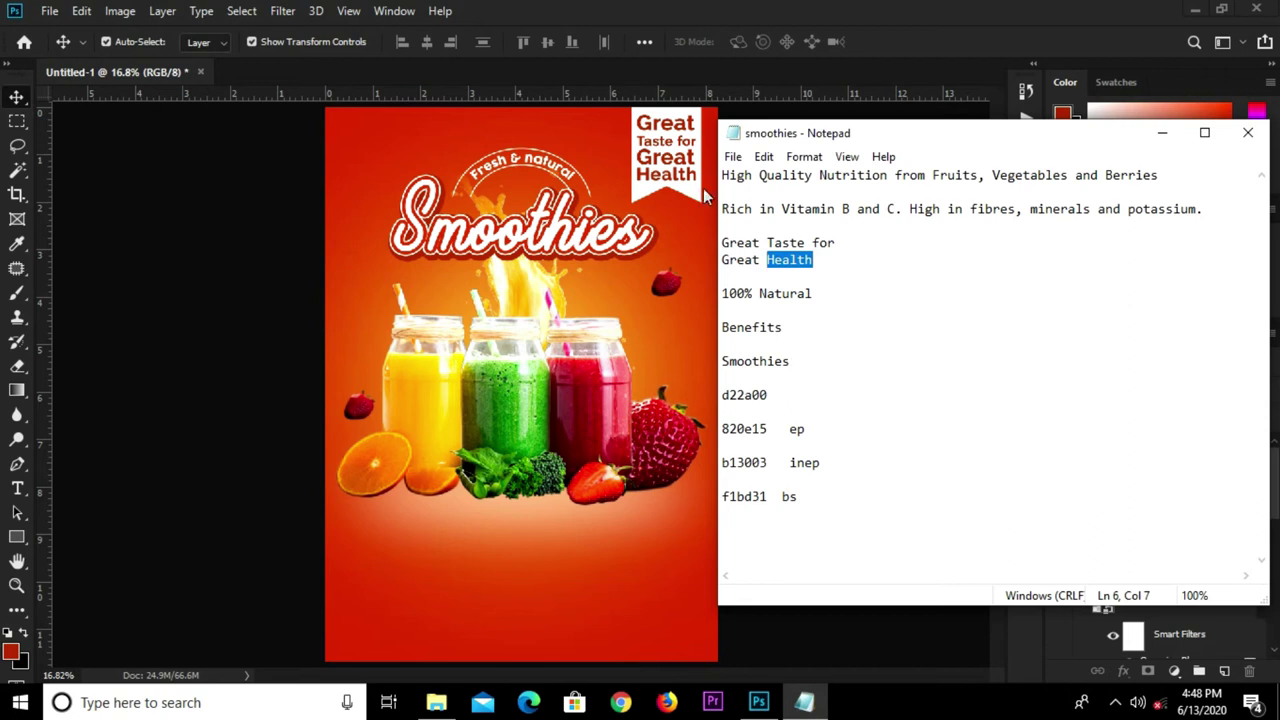
Copy the first tagline line from the smoothies notes in Notepad
{"action": "left_click_drag", "start_coordinate": [725, 178], "coordinate": [1190, 166]}
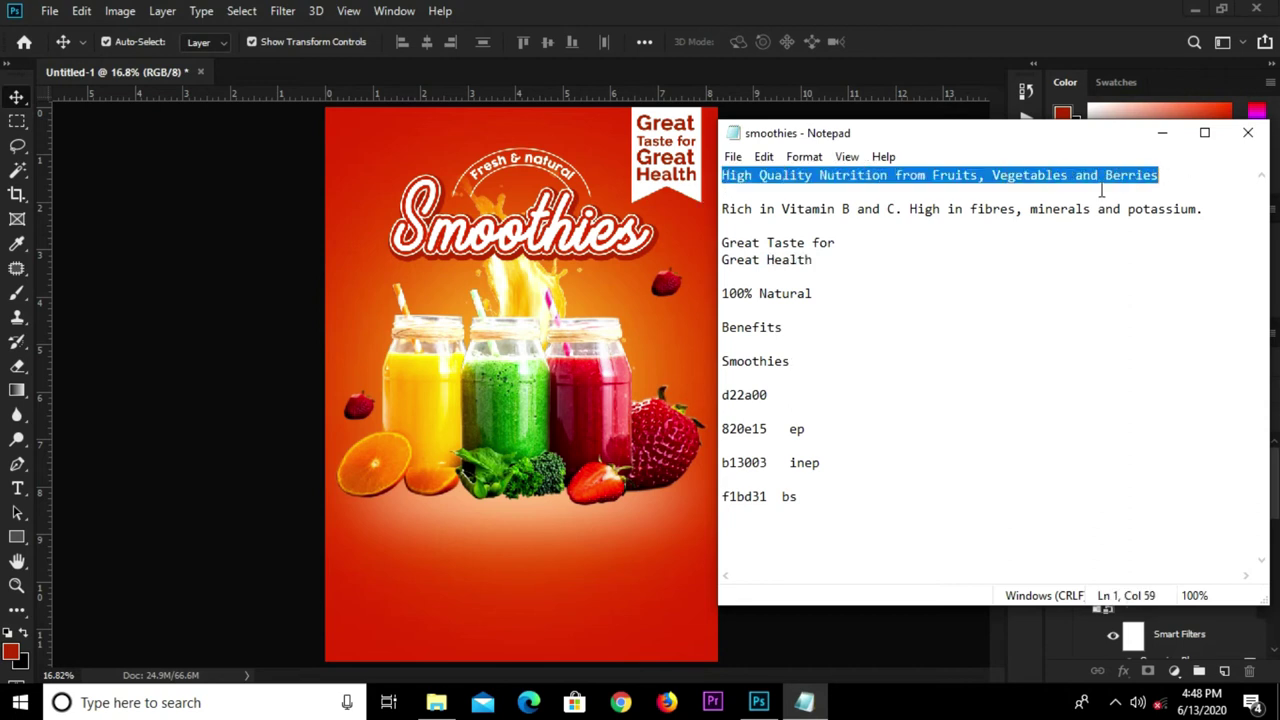
{"action": "right_click", "coordinate": [1074, 179]}
{"action": "left_click", "coordinate": [1085, 238]}
{"action": "left_click", "coordinate": [349, 570]}
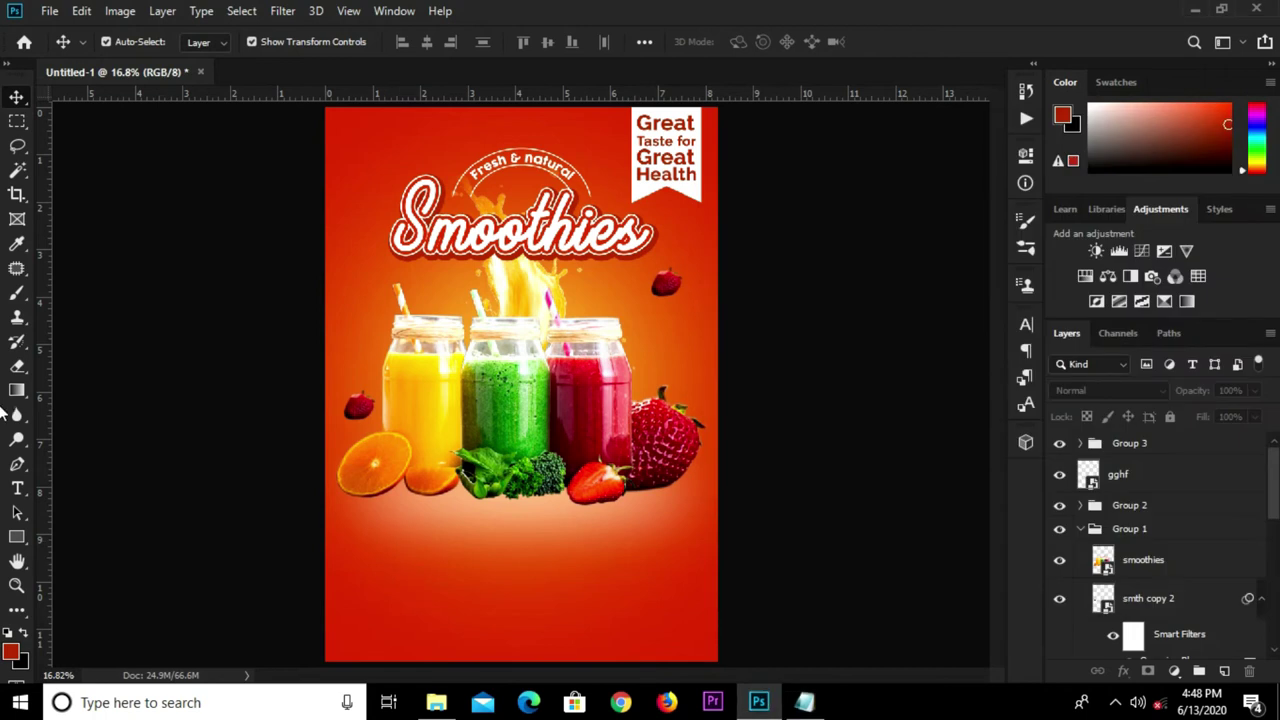
Set the text colour to the banner's white and start a text layer below the jars
{"action": "left_click", "coordinate": [17, 487]}
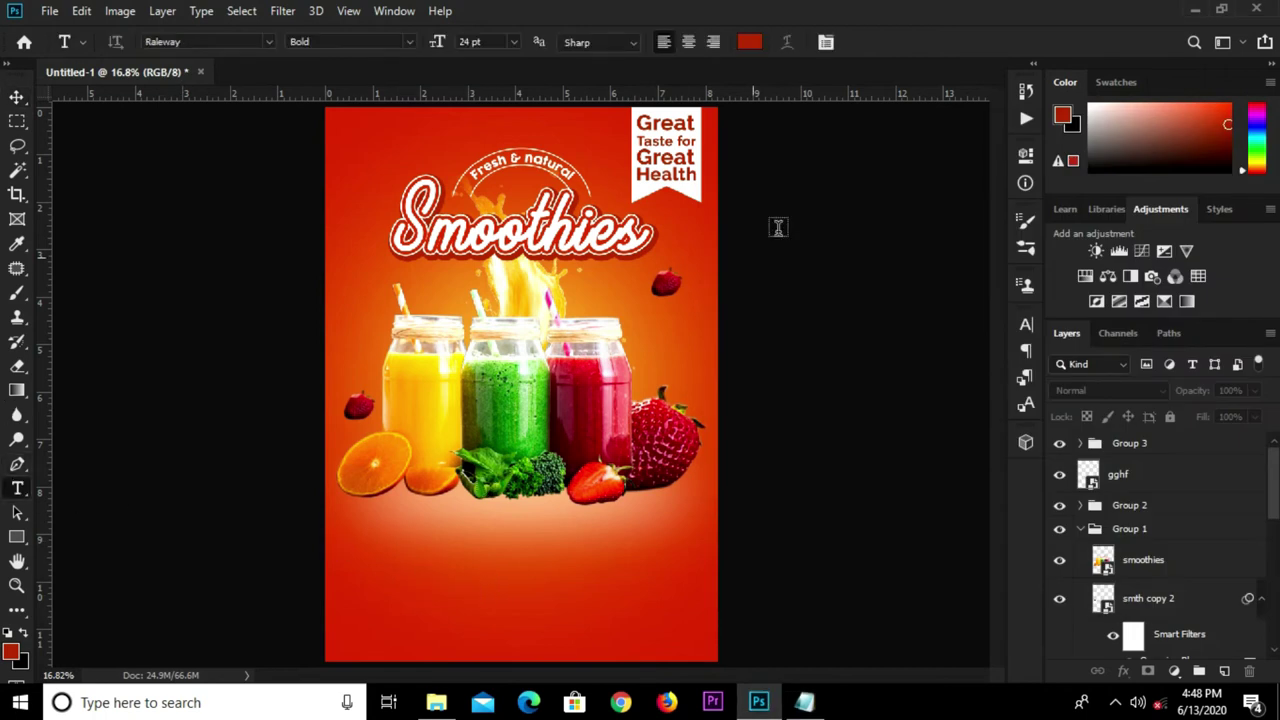
{"action": "left_click", "coordinate": [749, 42]}
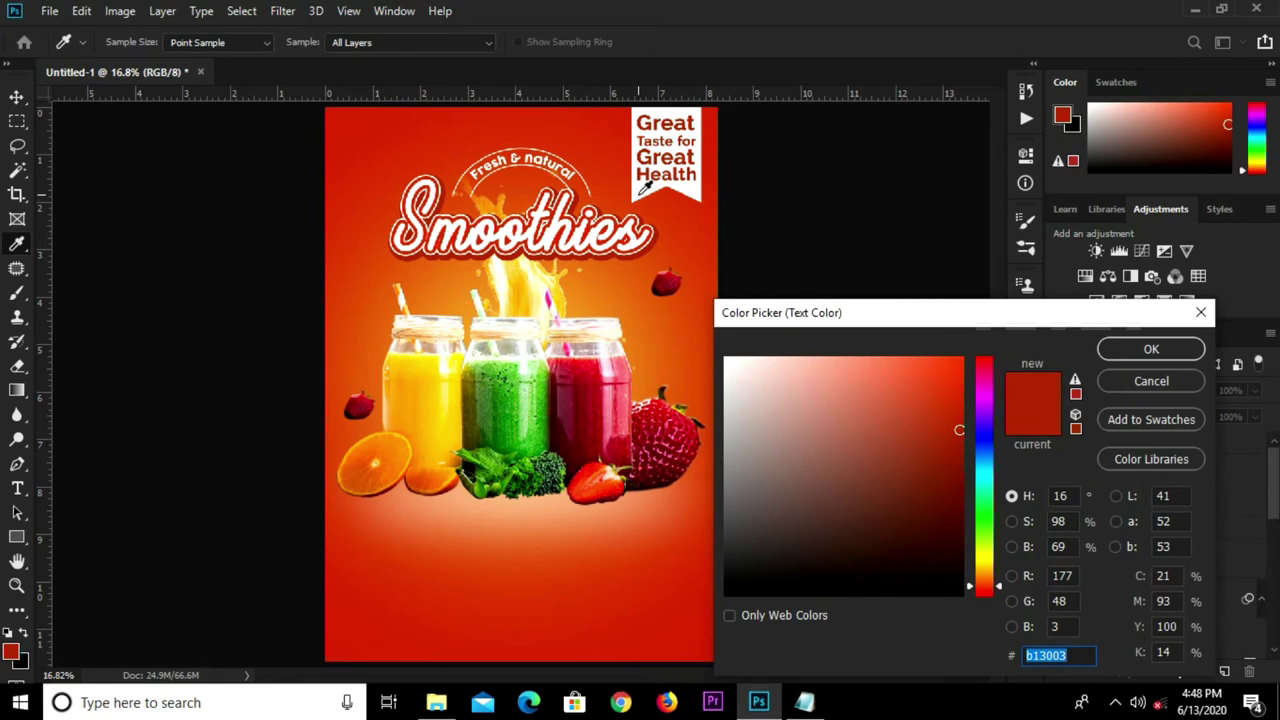
{"action": "left_click", "coordinate": [643, 190]}
{"action": "left_click", "coordinate": [1151, 349]}
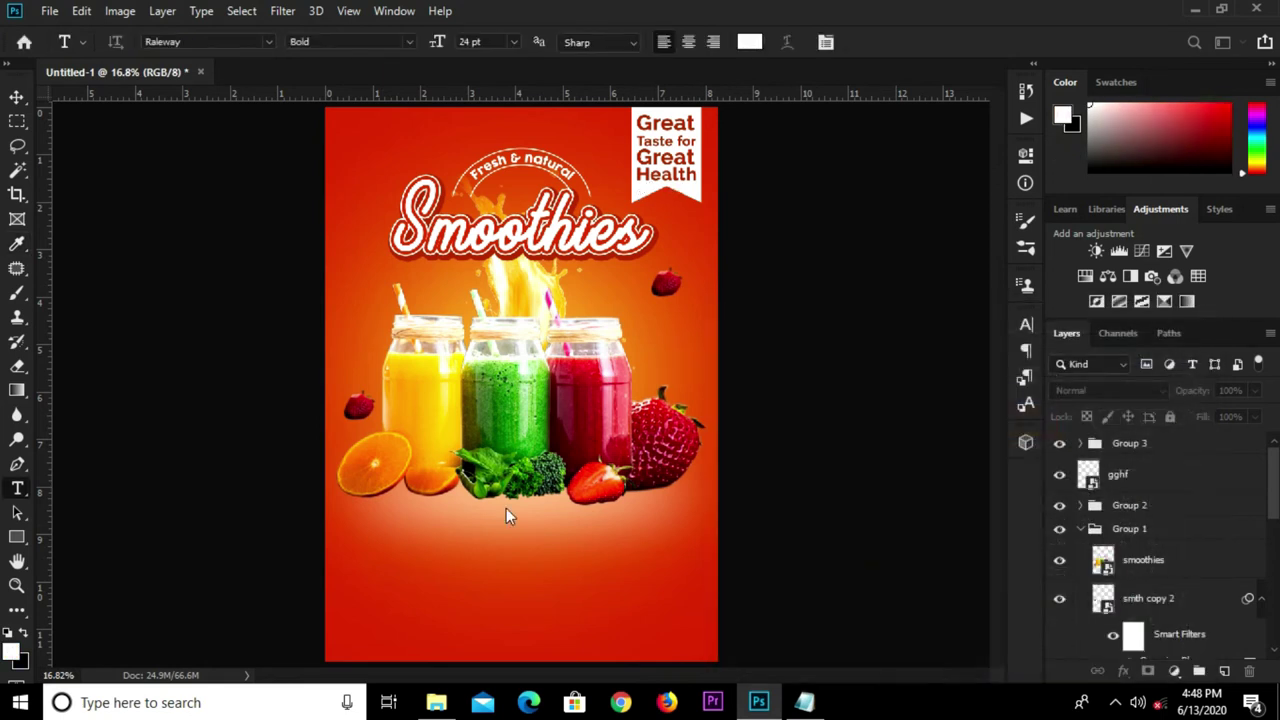
{"action": "left_click", "coordinate": [437, 543]}
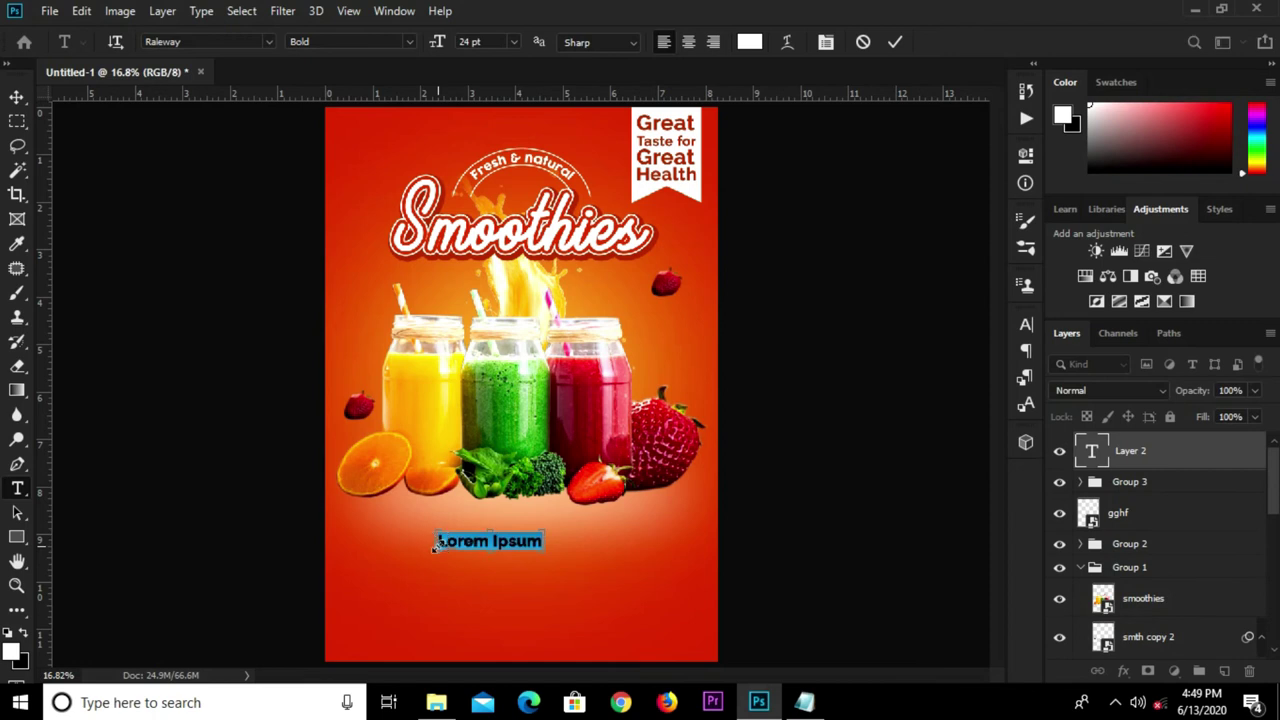
Paste the tagline, set it to 31 pt and shift it left onto the poster
{"action": "key", "text": "ctrl+v"}
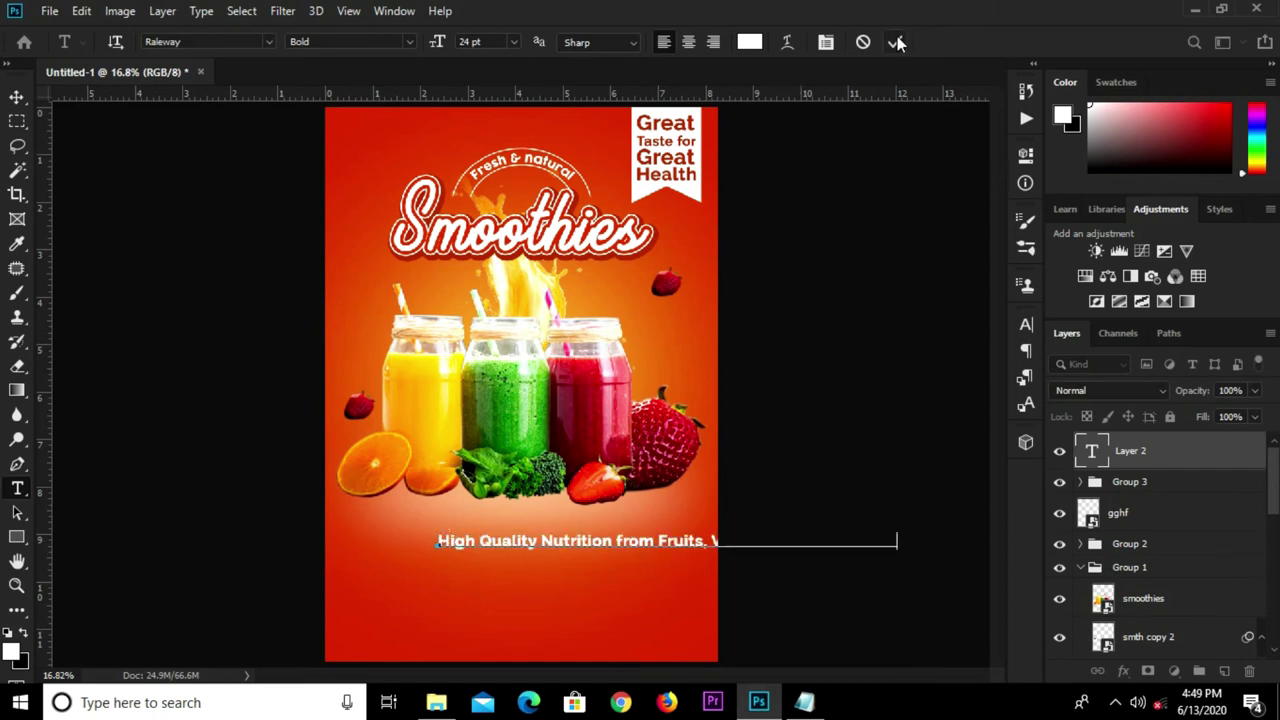
{"action": "left_click", "coordinate": [894, 41]}
{"action": "left_click", "coordinate": [480, 42]}
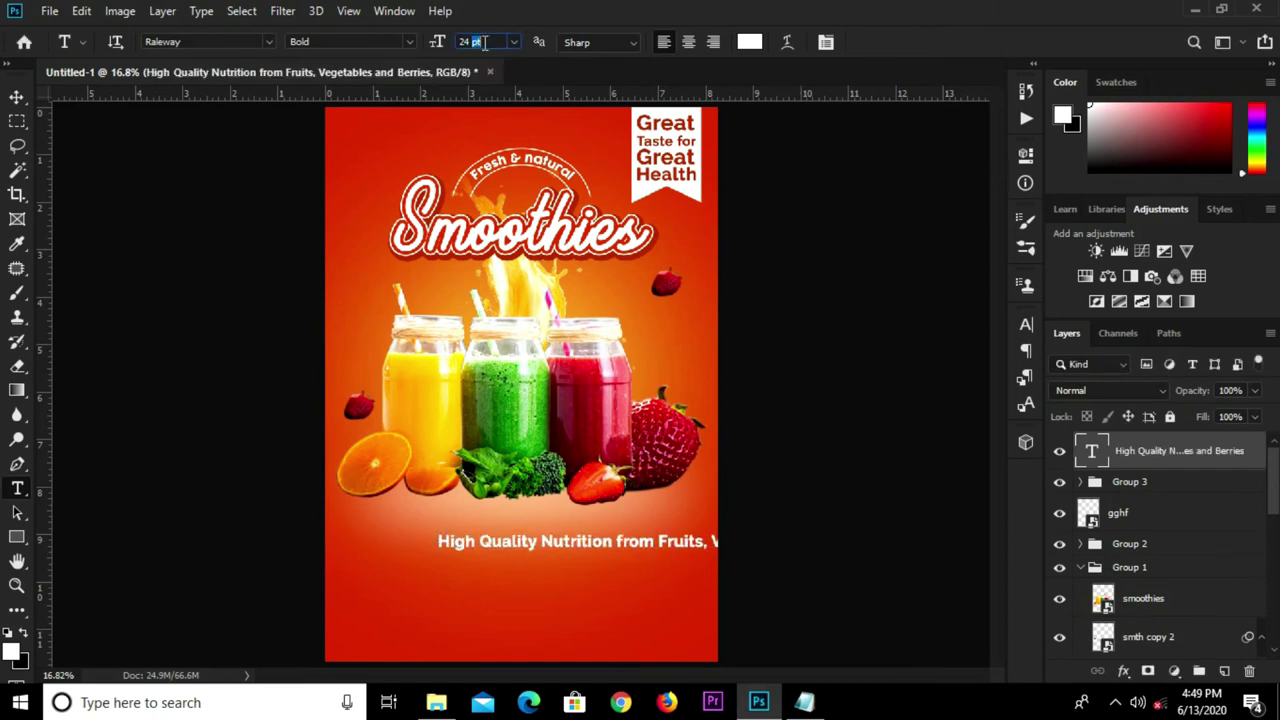
{"action": "type", "text": "31"}
{"action": "key", "text": "Return"}
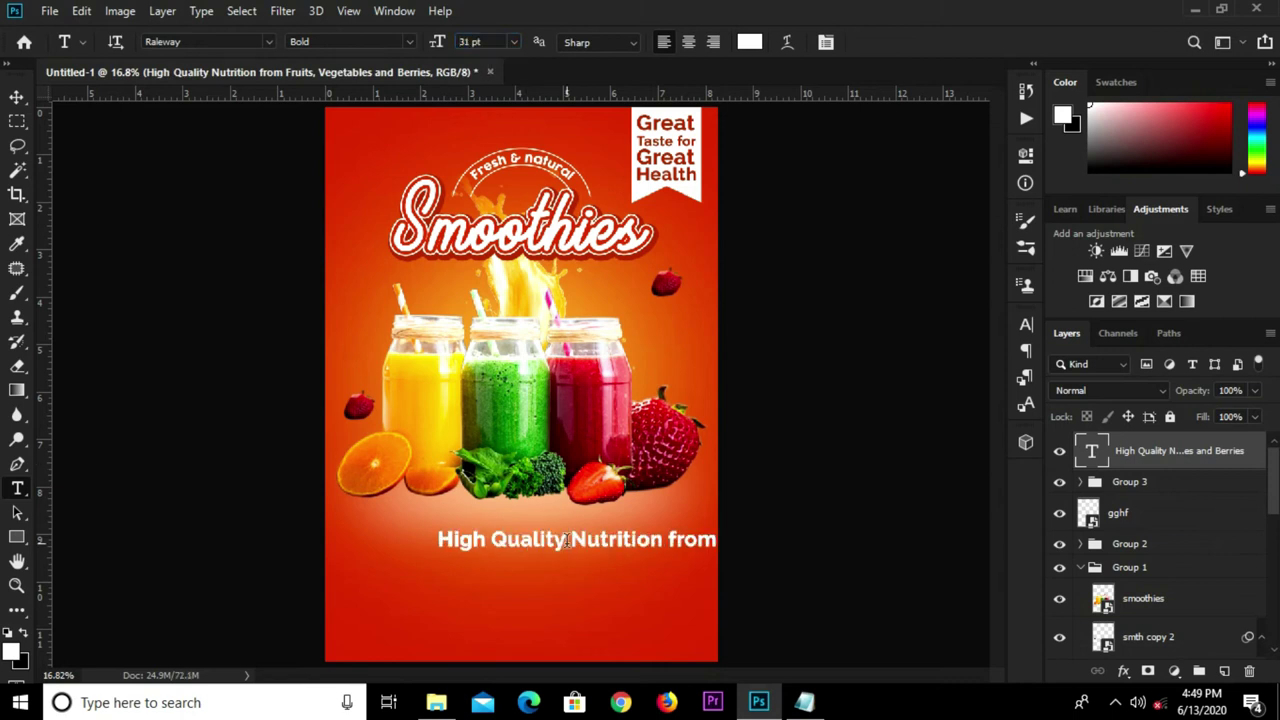
{"action": "key", "text": "v"}
{"action": "left_click_drag", "start_coordinate": [613, 549], "coordinate": [516, 549]}
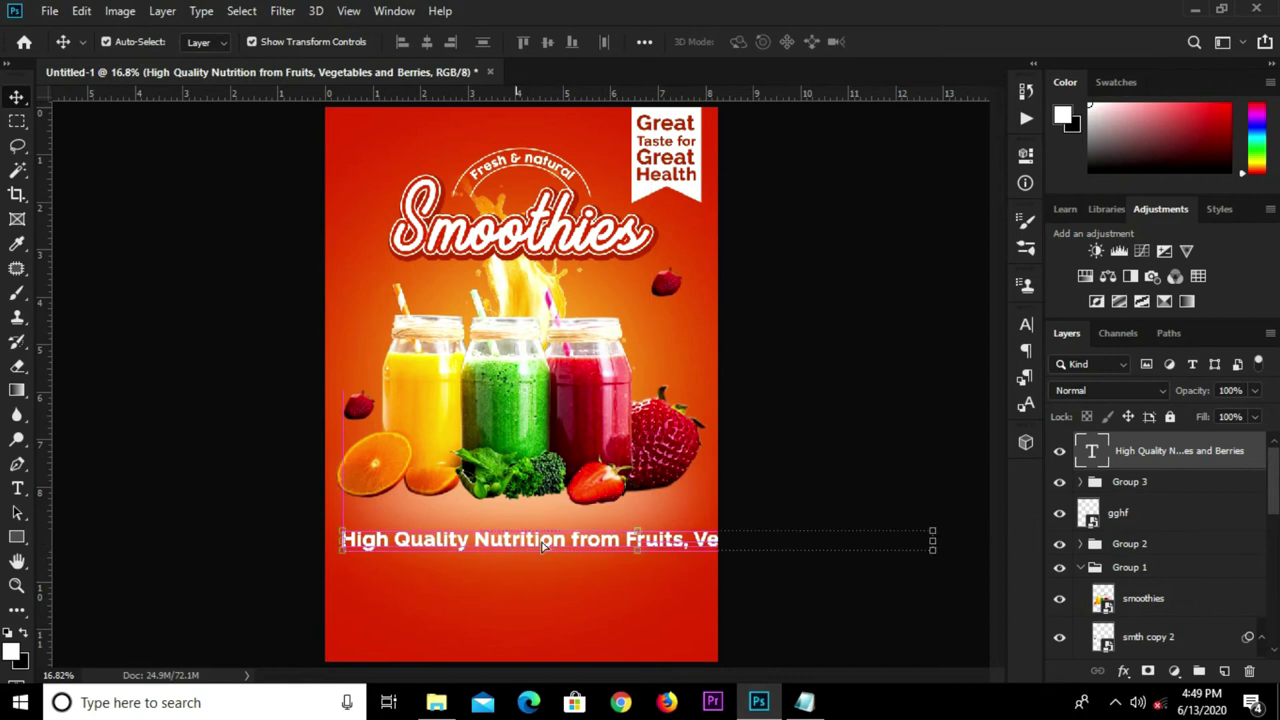
Break the tagline onto a second line before 'Vegetables', then show the Paragraph settings
{"action": "key", "text": "t"}
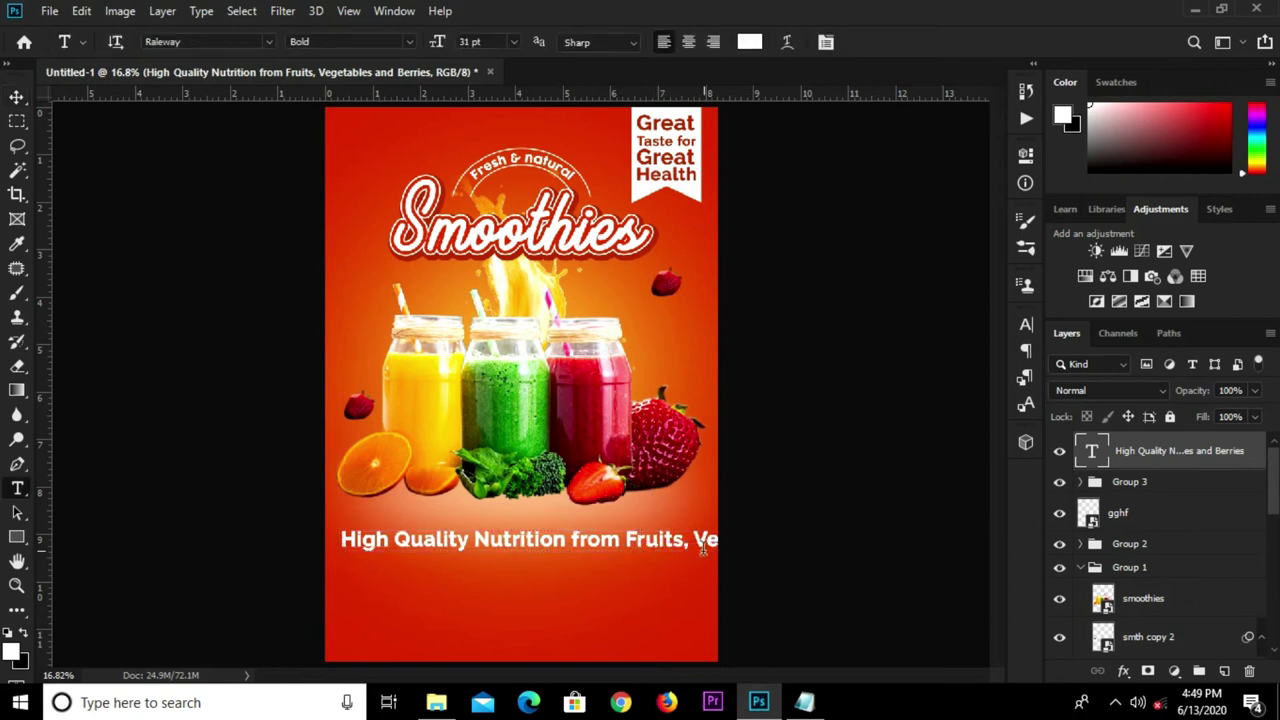
{"action": "left_click", "coordinate": [697, 538]}
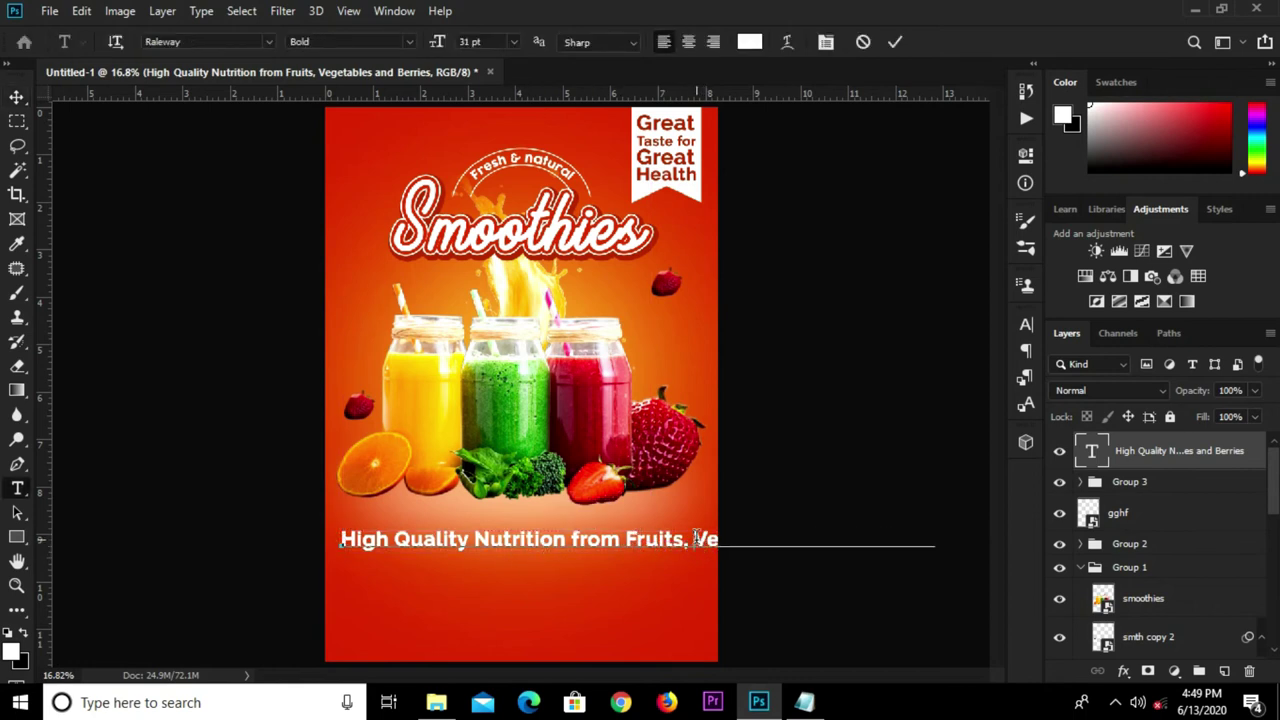
{"action": "key", "text": "Return"}
{"action": "left_click", "coordinate": [903, 41]}
{"action": "left_click", "coordinate": [1025, 328]}
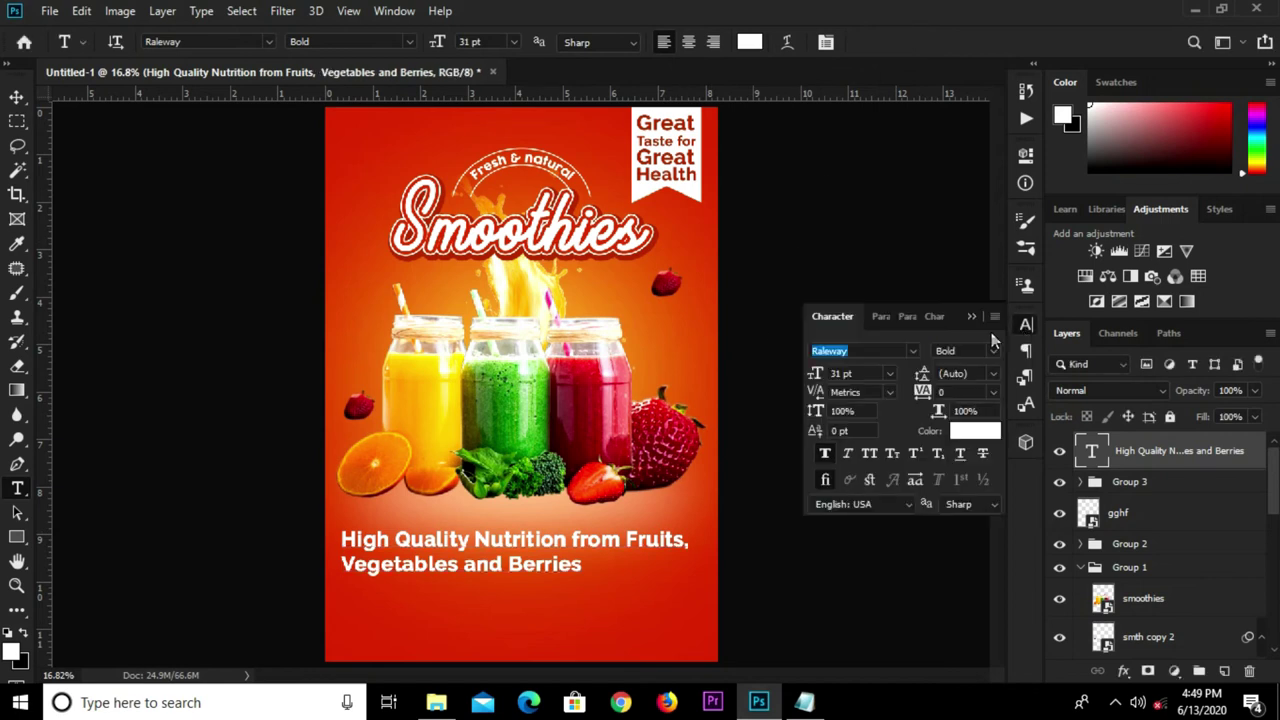
{"action": "left_click", "coordinate": [881, 317]}
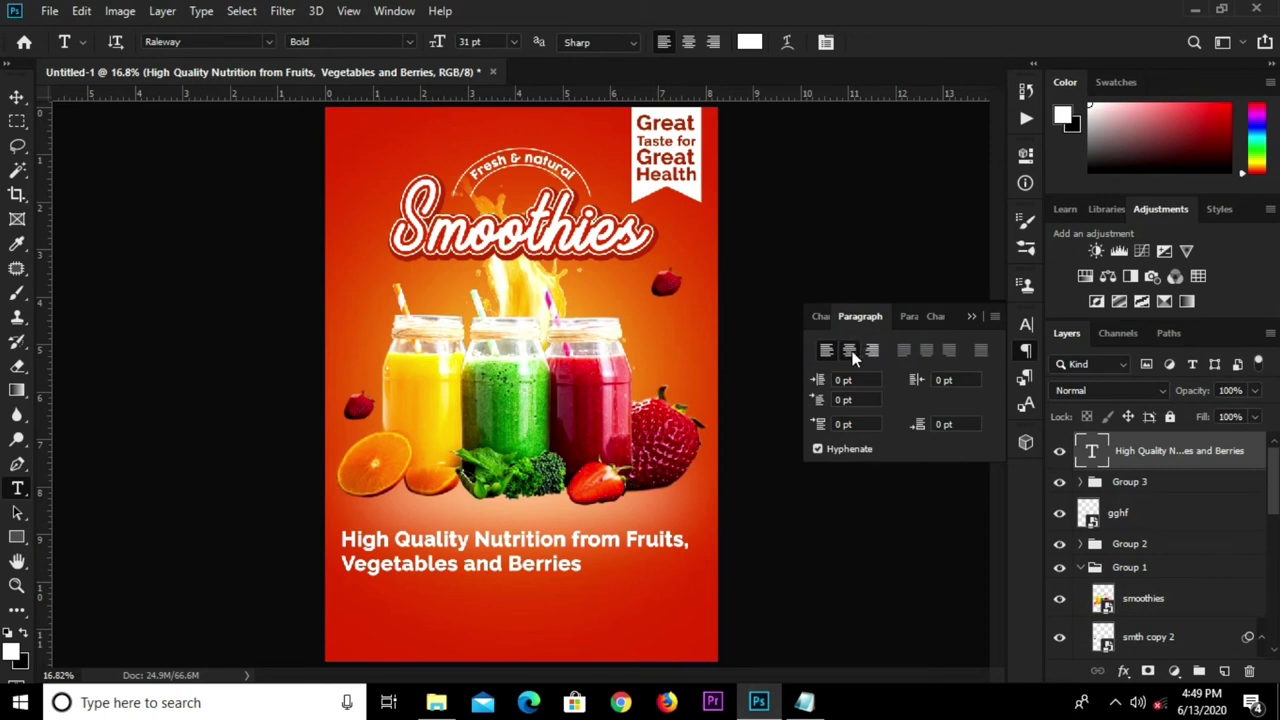
Centre-align the headline's two lines and centre the headline horizontally on the canvas
{"action": "left_click", "coordinate": [852, 352]}
{"action": "left_click", "coordinate": [969, 318]}
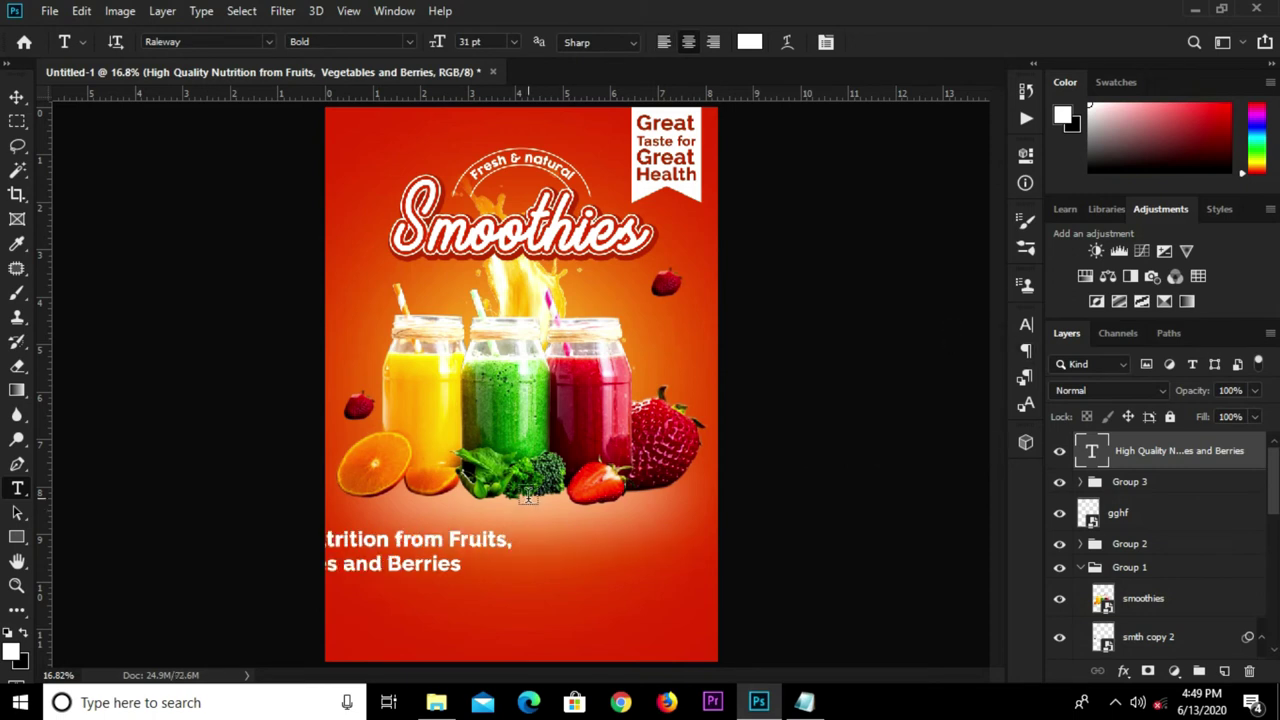
{"action": "left_click", "coordinate": [17, 97]}
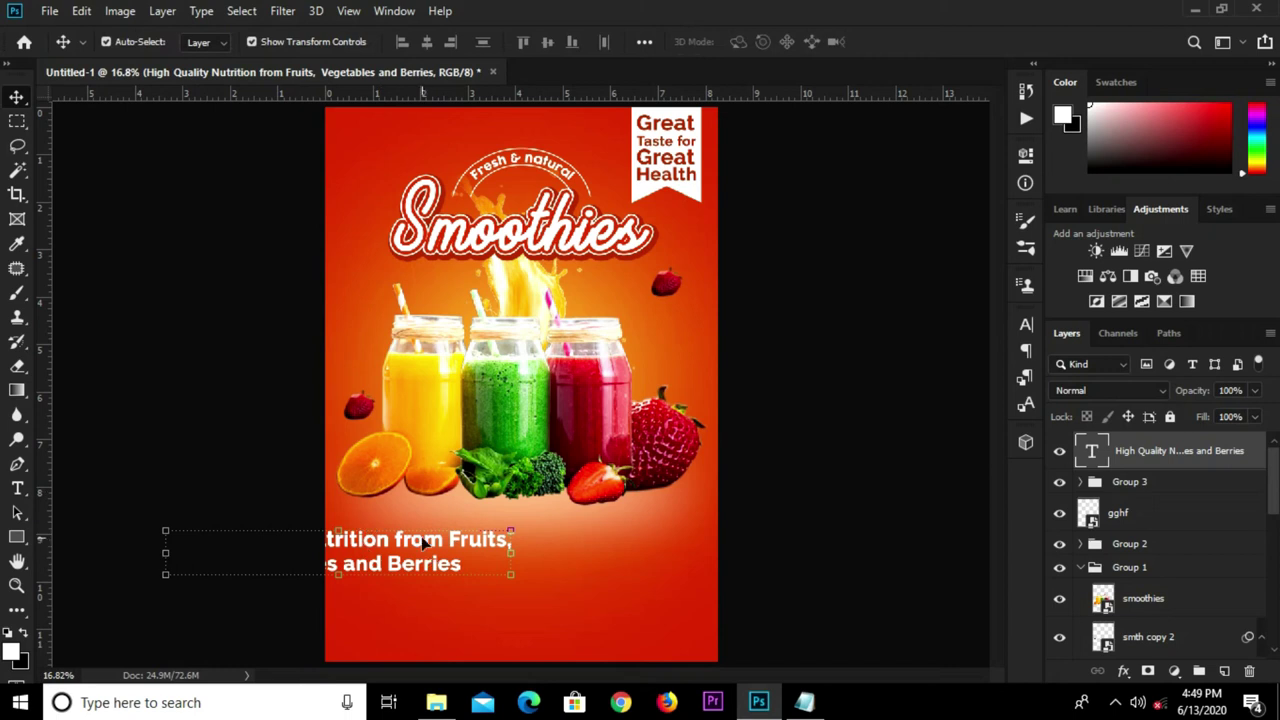
{"action": "key", "text": "ctrl+a"}
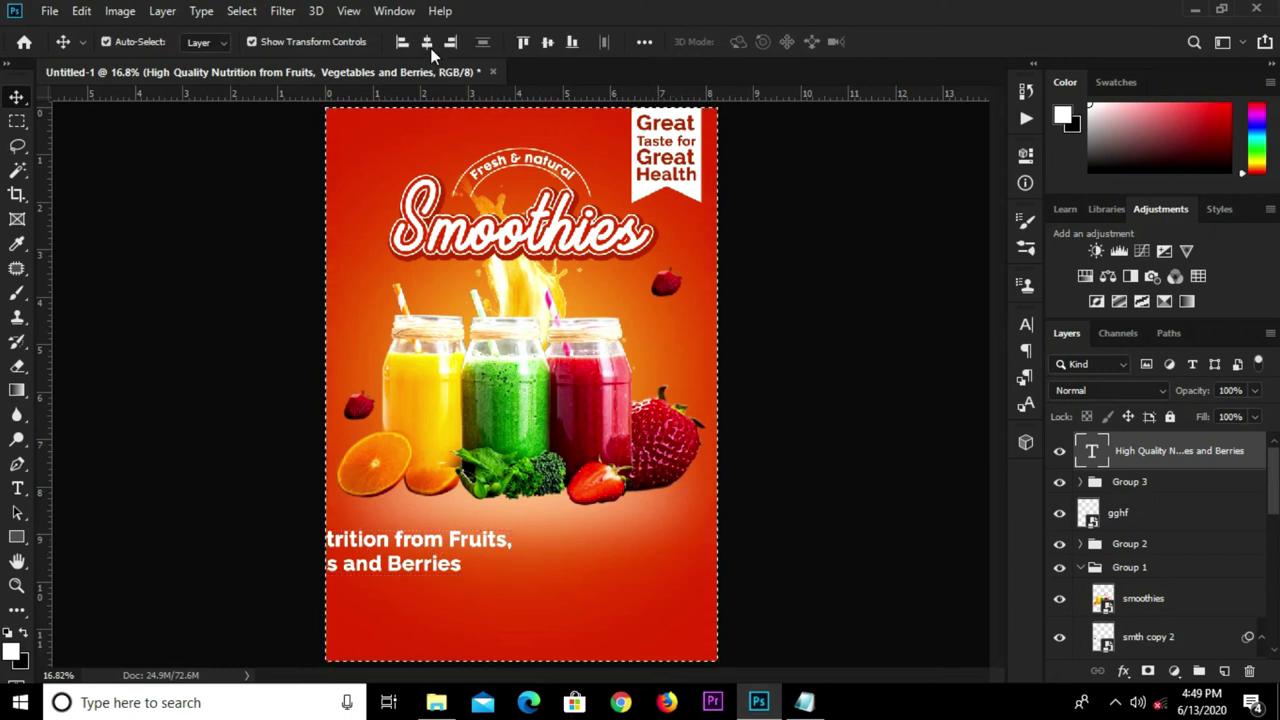
{"action": "left_click_drag", "start_coordinate": [485, 530], "coordinate": [592, 540]}
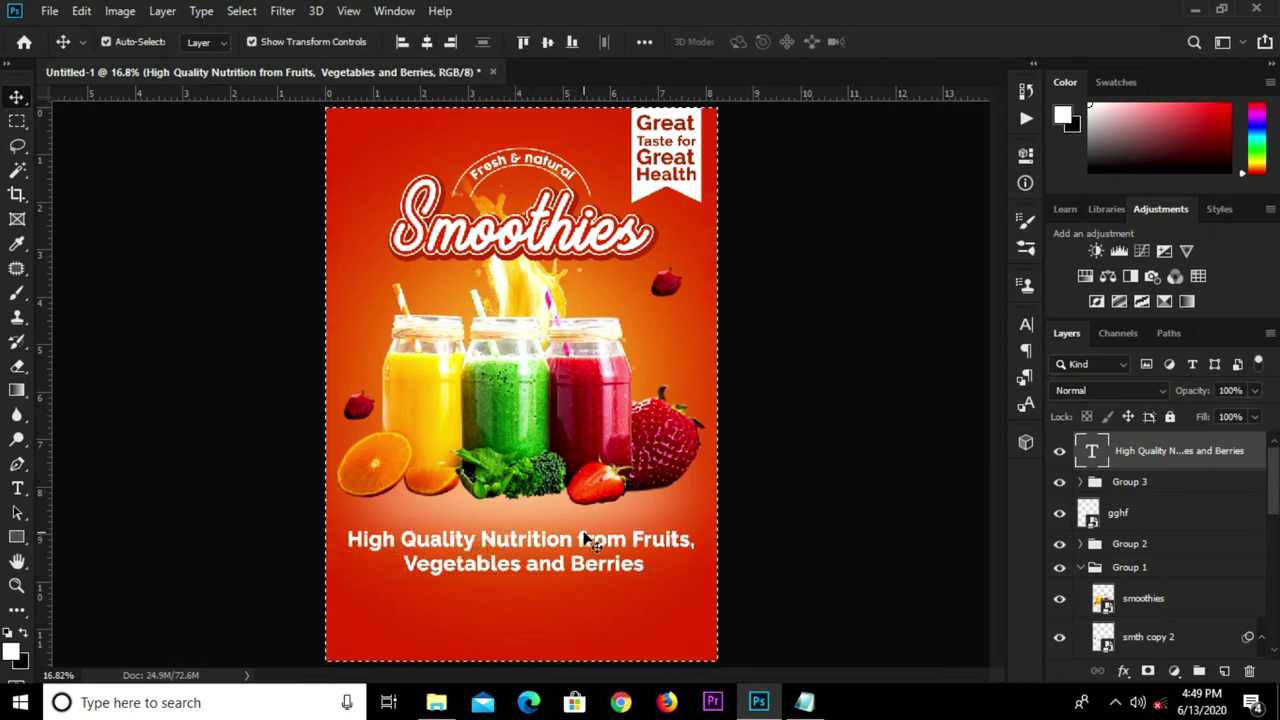
{"action": "key", "text": "ctrl+d"}
Nudge the headline down slightly and deselect its layer
{"action": "key", "text": "shift+Down"}
{"action": "key", "text": "shift+Down"}
{"action": "left_click", "coordinate": [245, 562]}
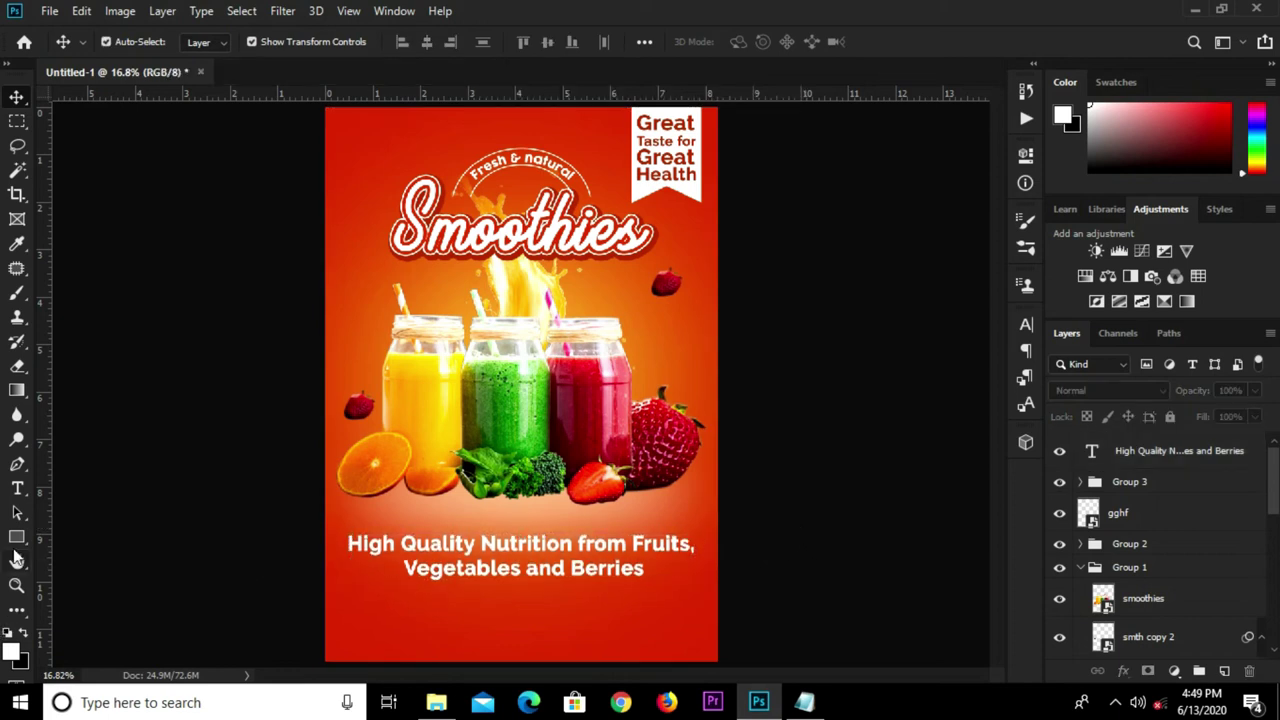
{"action": "left_click", "coordinate": [17, 537]}
{"action": "right_click", "coordinate": [17, 541]}
Draw a rounded rectangle below the headline with 72 px corners
{"action": "left_click", "coordinate": [85, 566]}
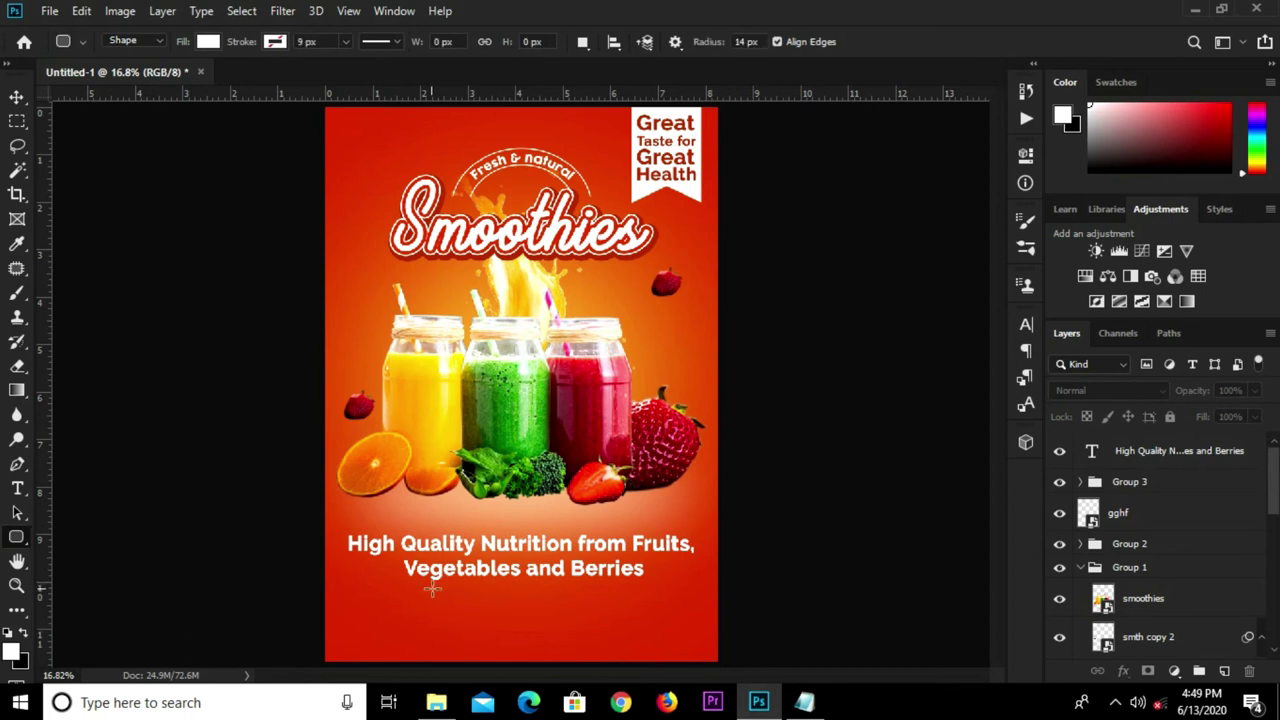
{"action": "left_click_drag", "start_coordinate": [422, 588], "coordinate": [566, 603]}
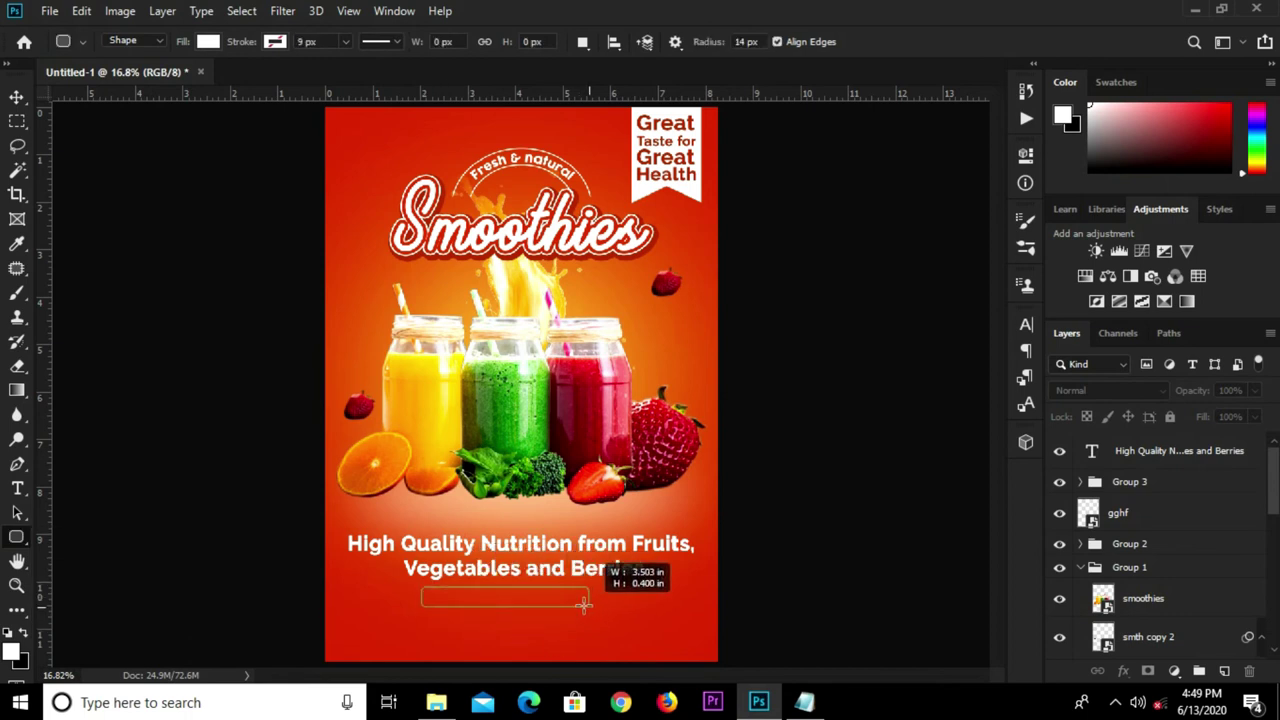
{"action": "left_click_drag", "start_coordinate": [566, 603], "coordinate": [580, 606]}
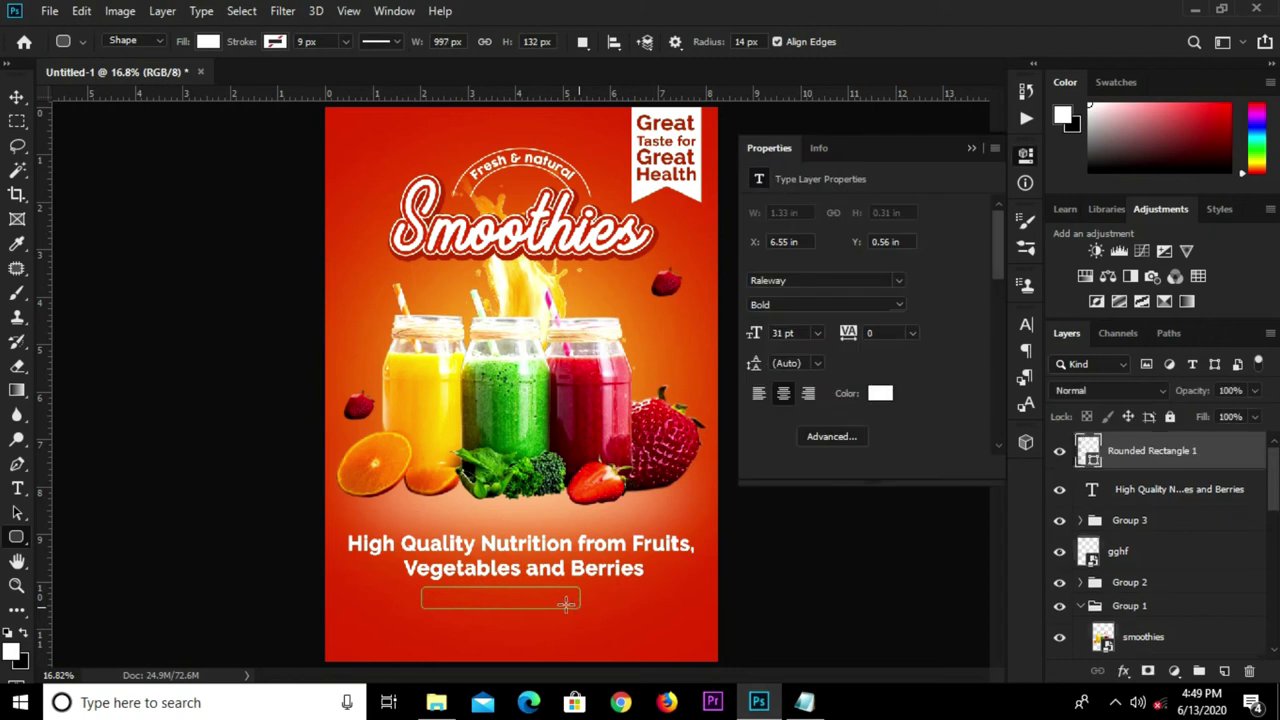
{"action": "key", "text": "ctrl+t"}
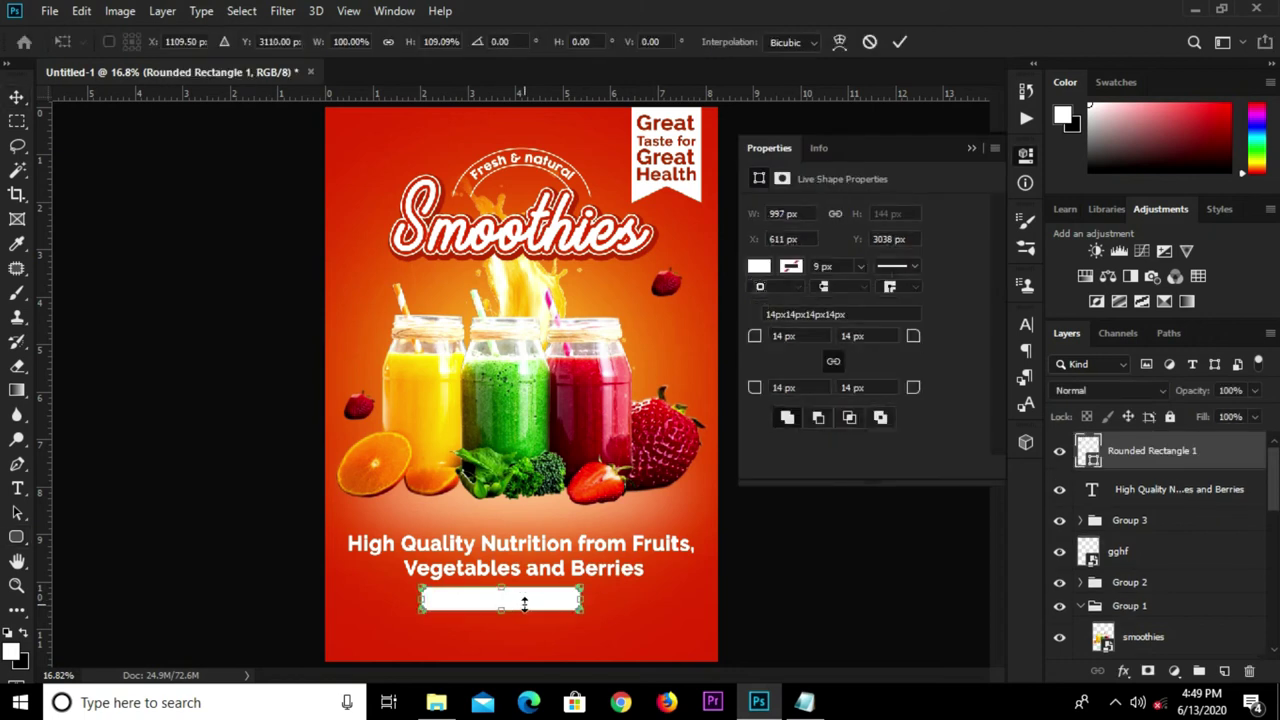
{"action": "left_click", "coordinate": [898, 43]}
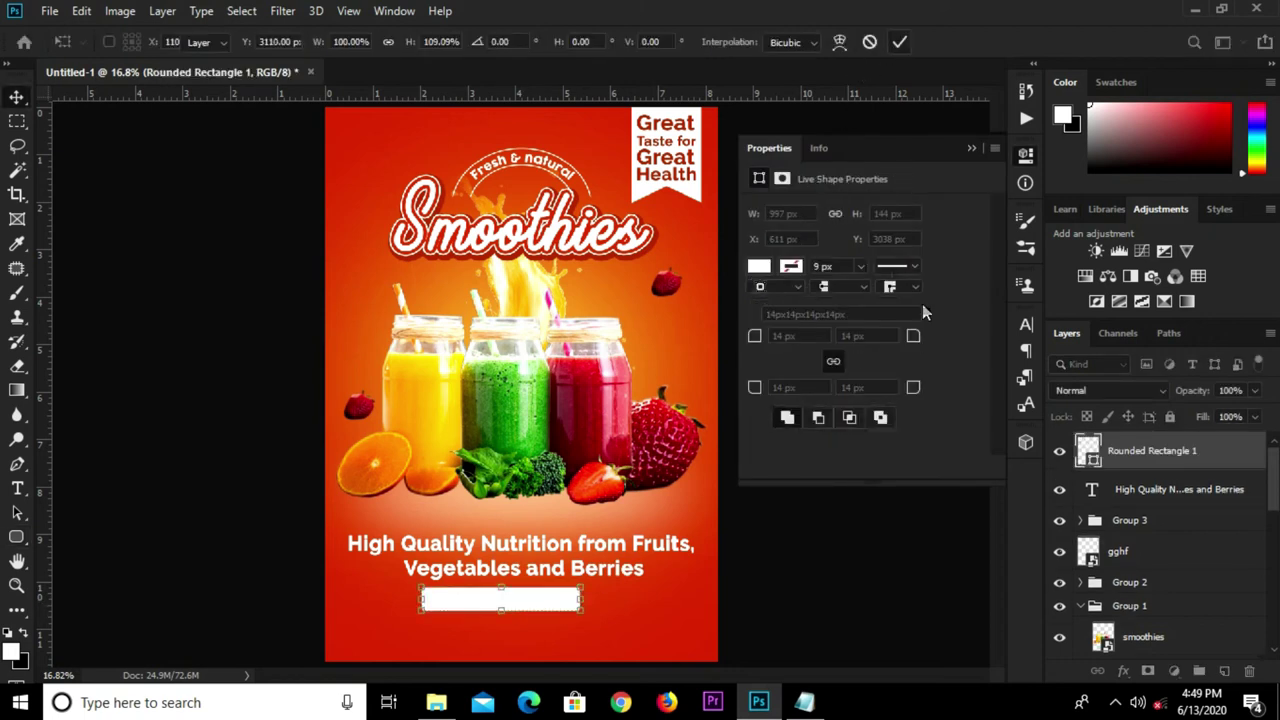
{"action": "left_click_drag", "start_coordinate": [920, 337], "coordinate": [990, 348]}
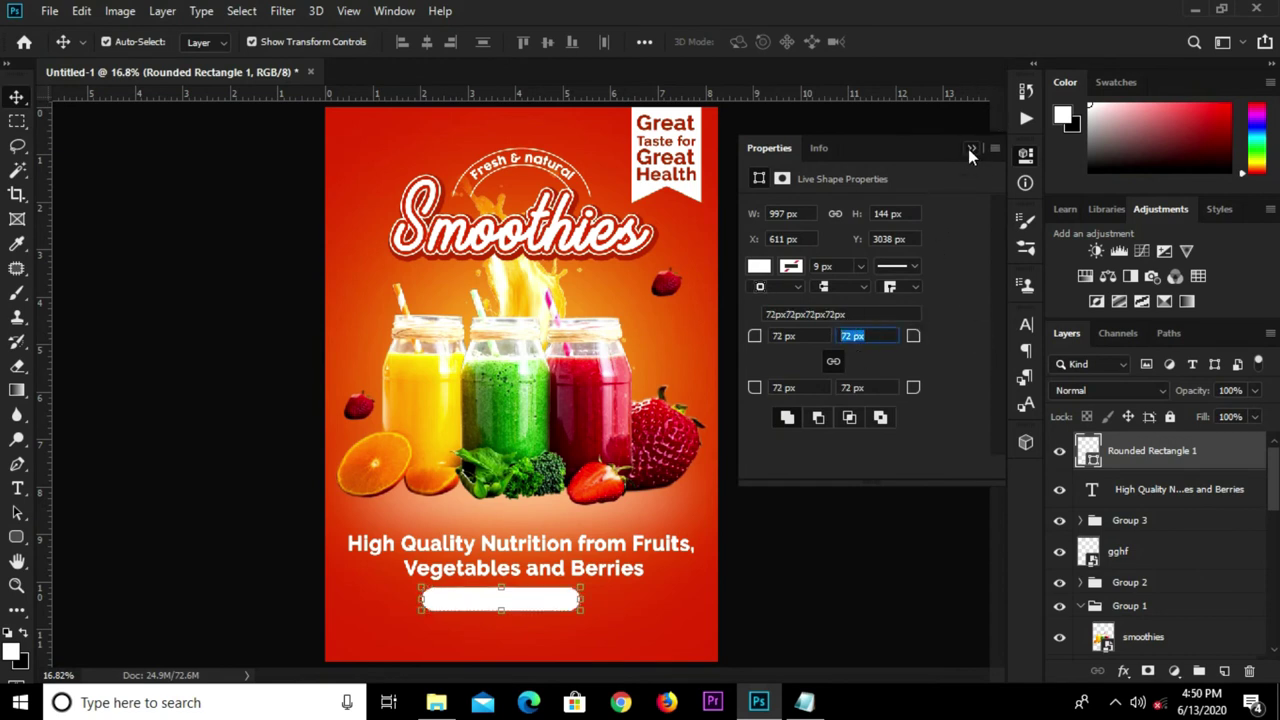
{"action": "left_click", "coordinate": [971, 149]}
Centre the pill horizontally on the poster and deselect it
{"action": "key", "text": "ctrl+a"}
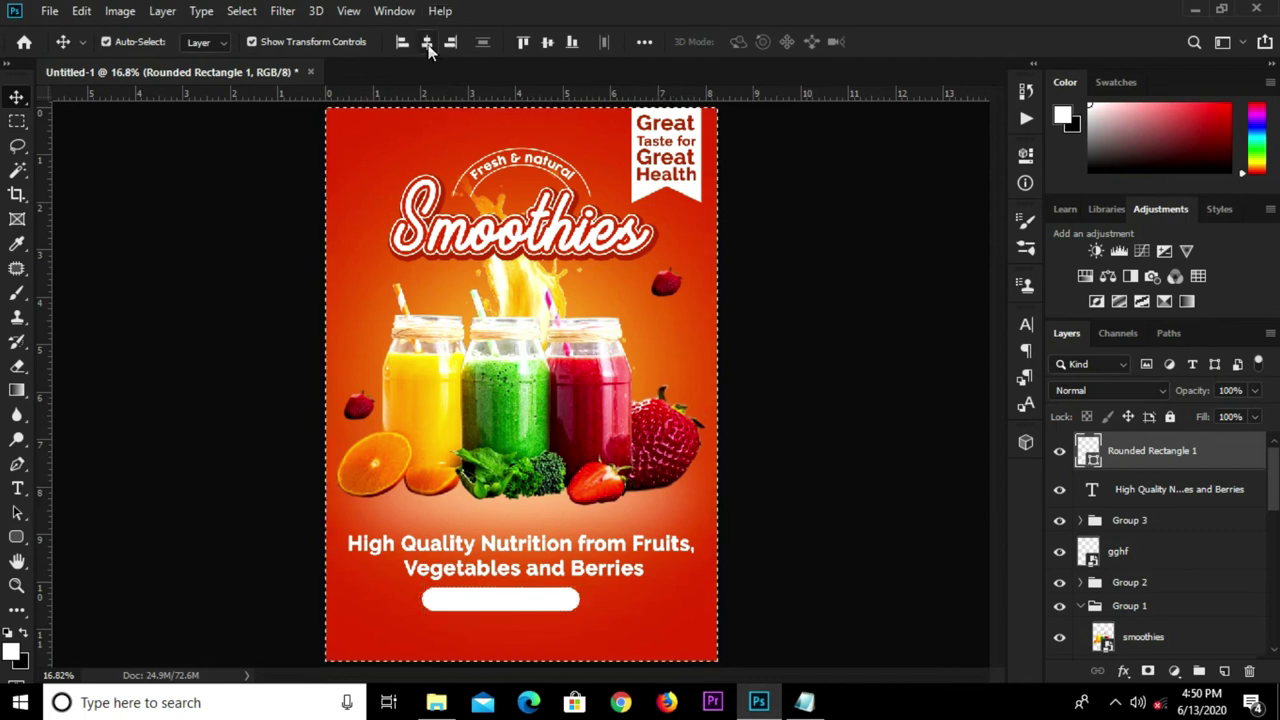
{"action": "left_click", "coordinate": [425, 44]}
{"action": "key", "text": "ctrl+d"}
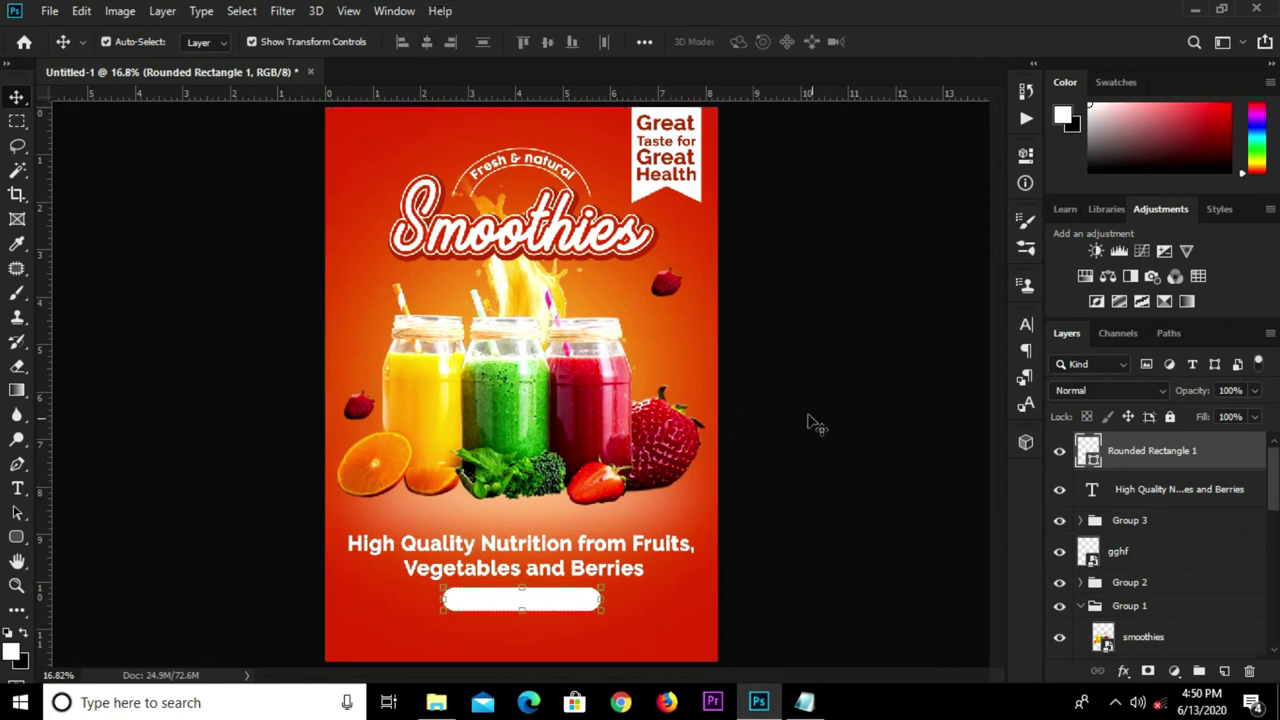
{"action": "left_click", "coordinate": [795, 542]}
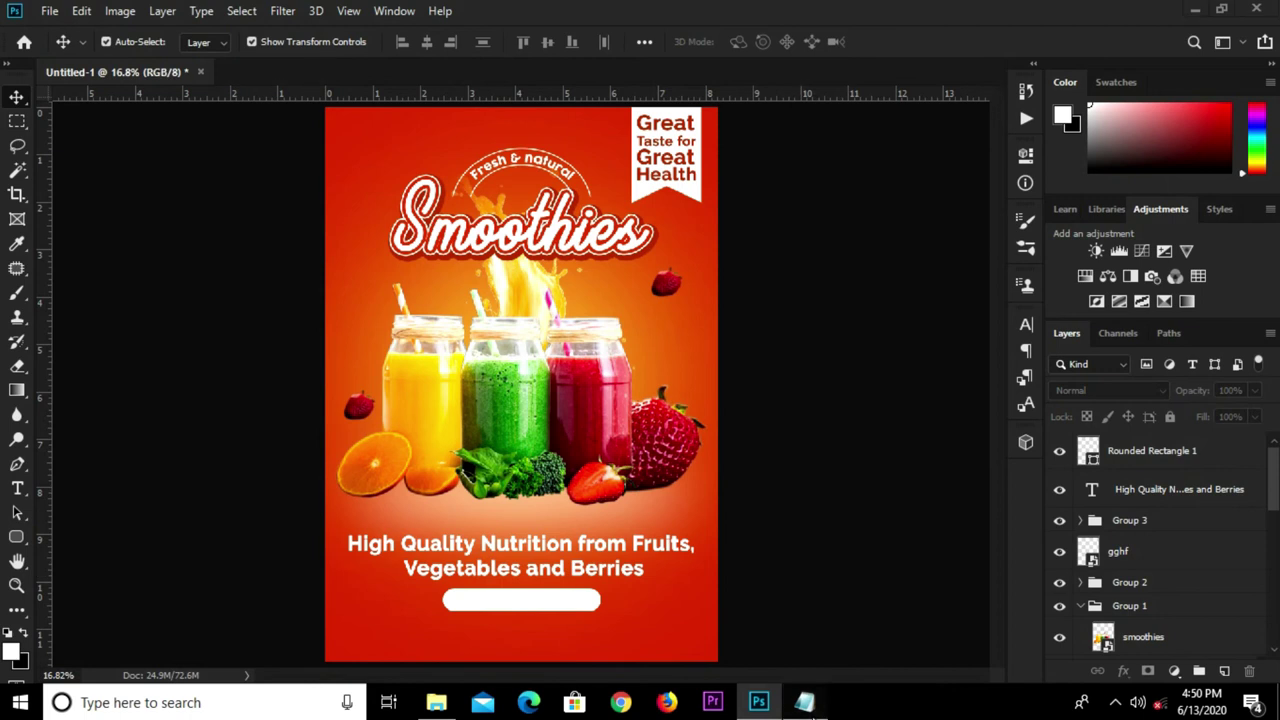
{"action": "left_click", "coordinate": [806, 703]}
Copy the word 'Benefits' from the smoothies notes
{"action": "left_click_drag", "start_coordinate": [783, 327], "coordinate": [722, 327]}
{"action": "right_click", "coordinate": [731, 331]}
{"action": "left_click", "coordinate": [775, 391]}
{"action": "left_click", "coordinate": [606, 551]}
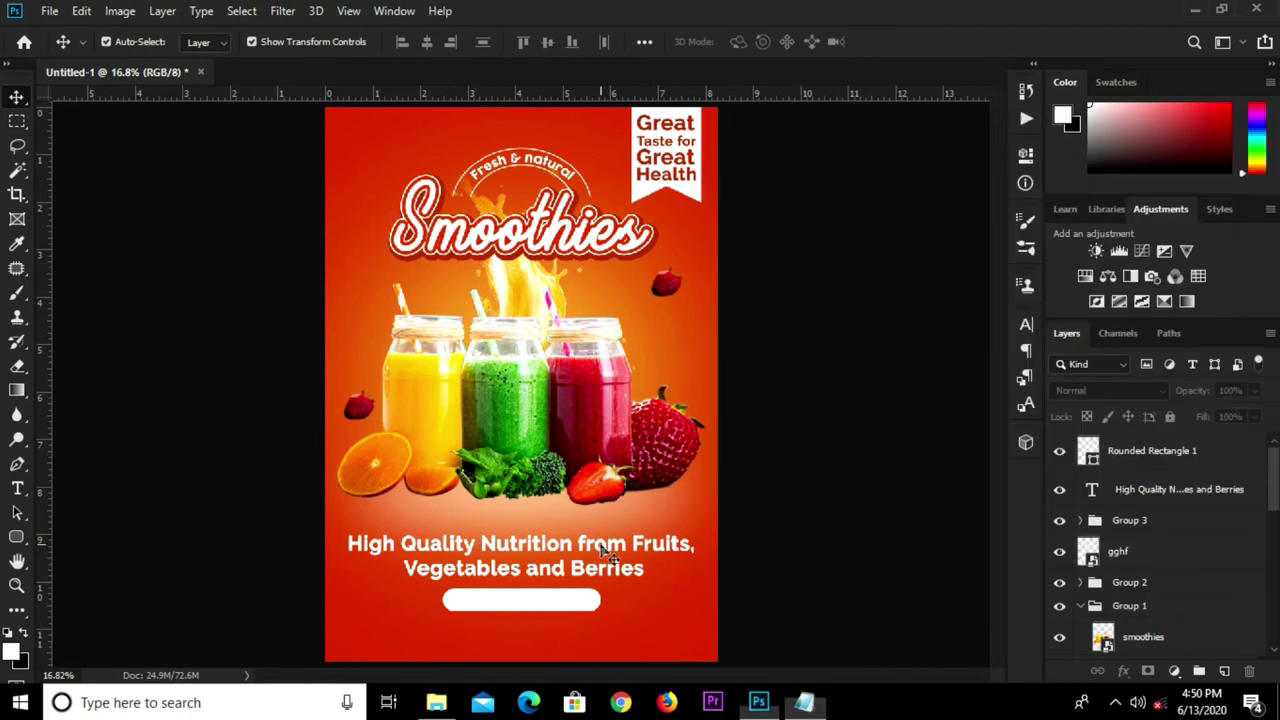
Duplicate the headline lower down and replace its text with 'Benefits'
{"action": "left_click", "coordinate": [604, 565]}
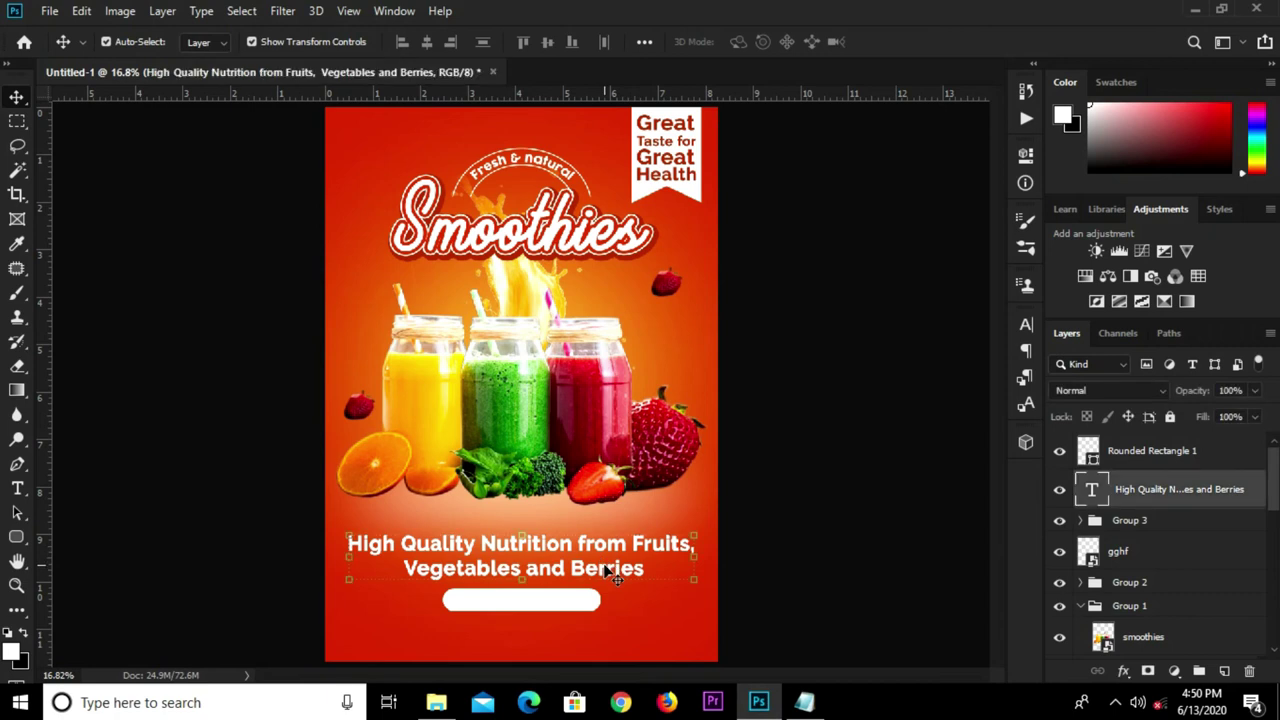
{"action": "left_click_drag", "start_coordinate": [614, 568], "coordinate": [608, 636]}
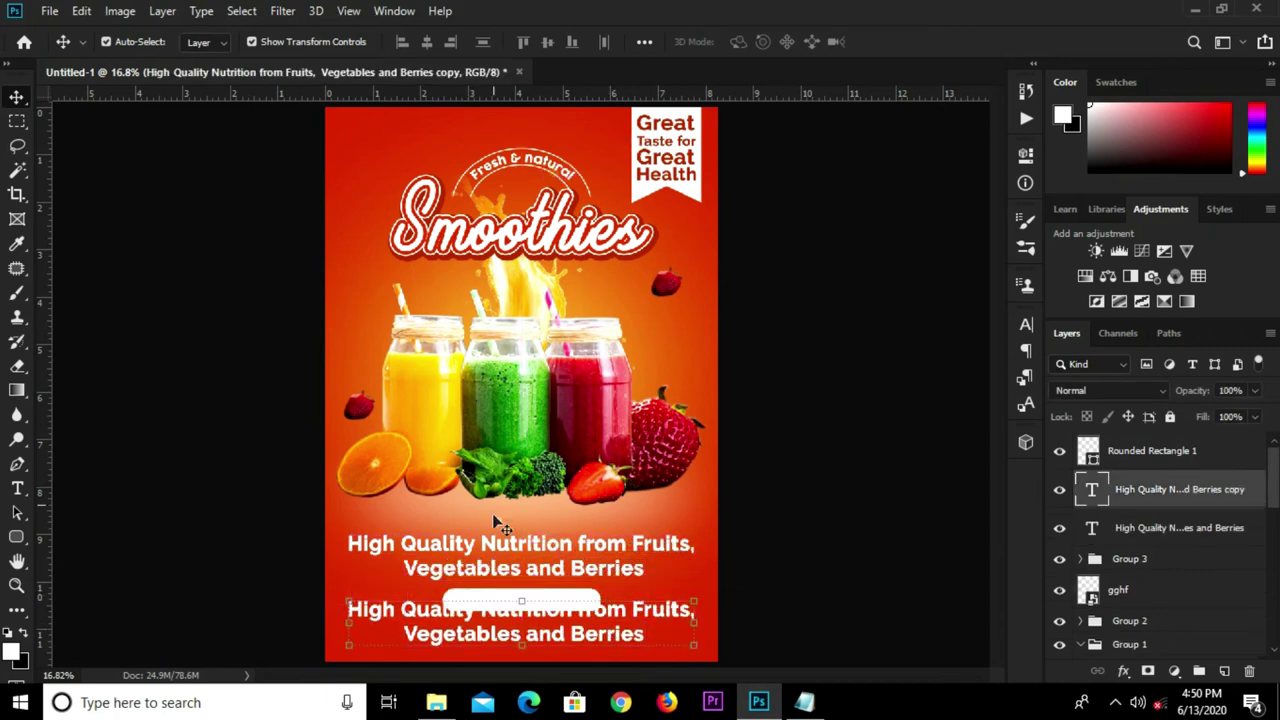
{"action": "left_click", "coordinate": [17, 488]}
{"action": "left_click", "coordinate": [441, 612]}
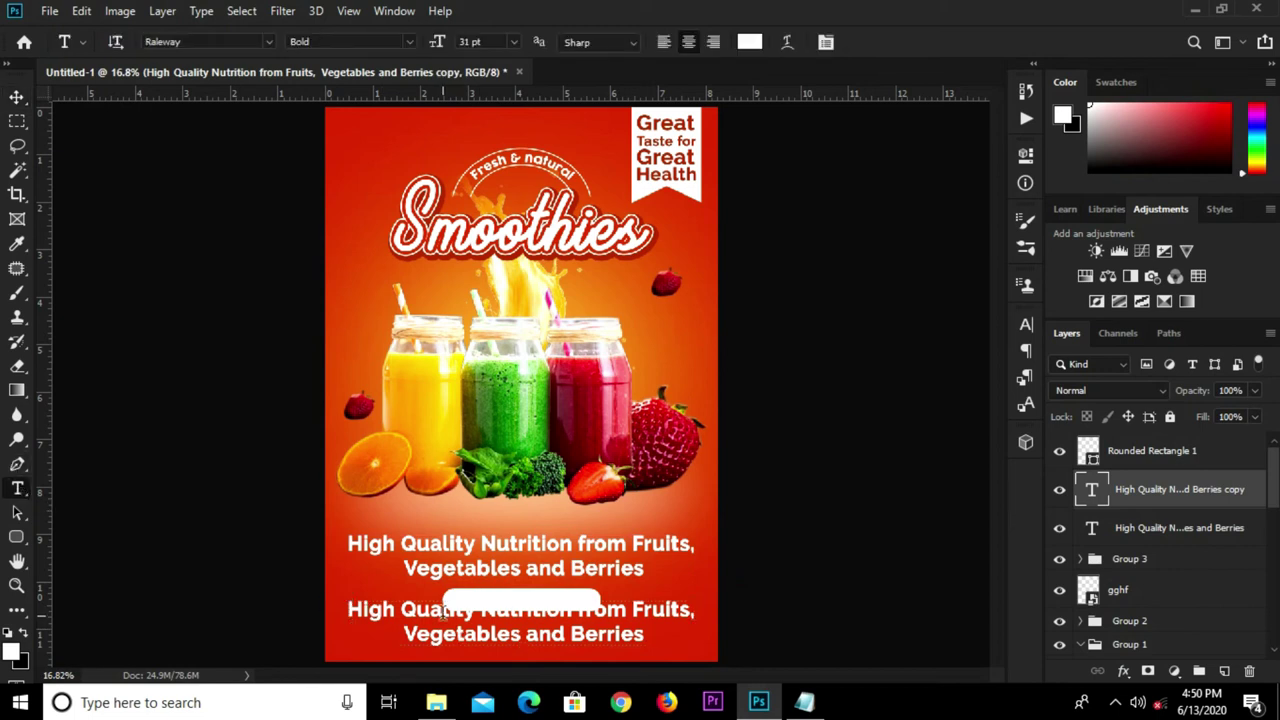
{"action": "key", "text": "ctrl+a"}
{"action": "type", "text": "Benefits"}
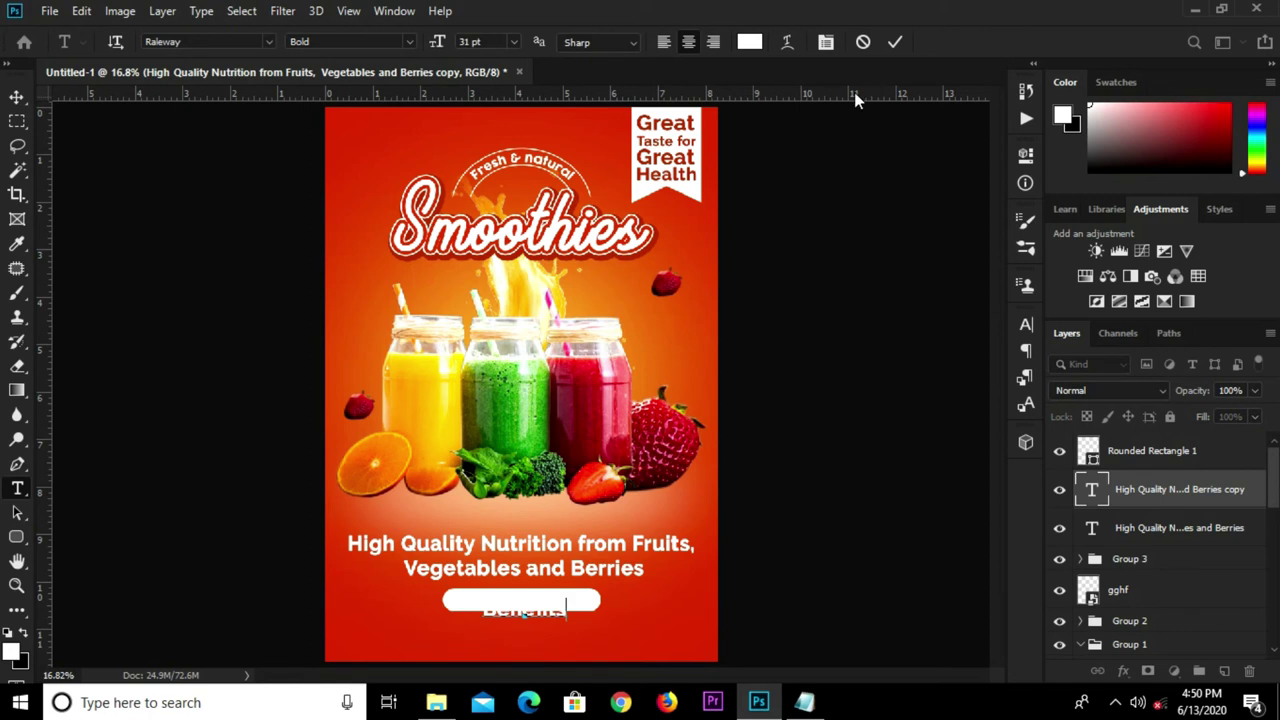
{"action": "left_click", "coordinate": [890, 43]}
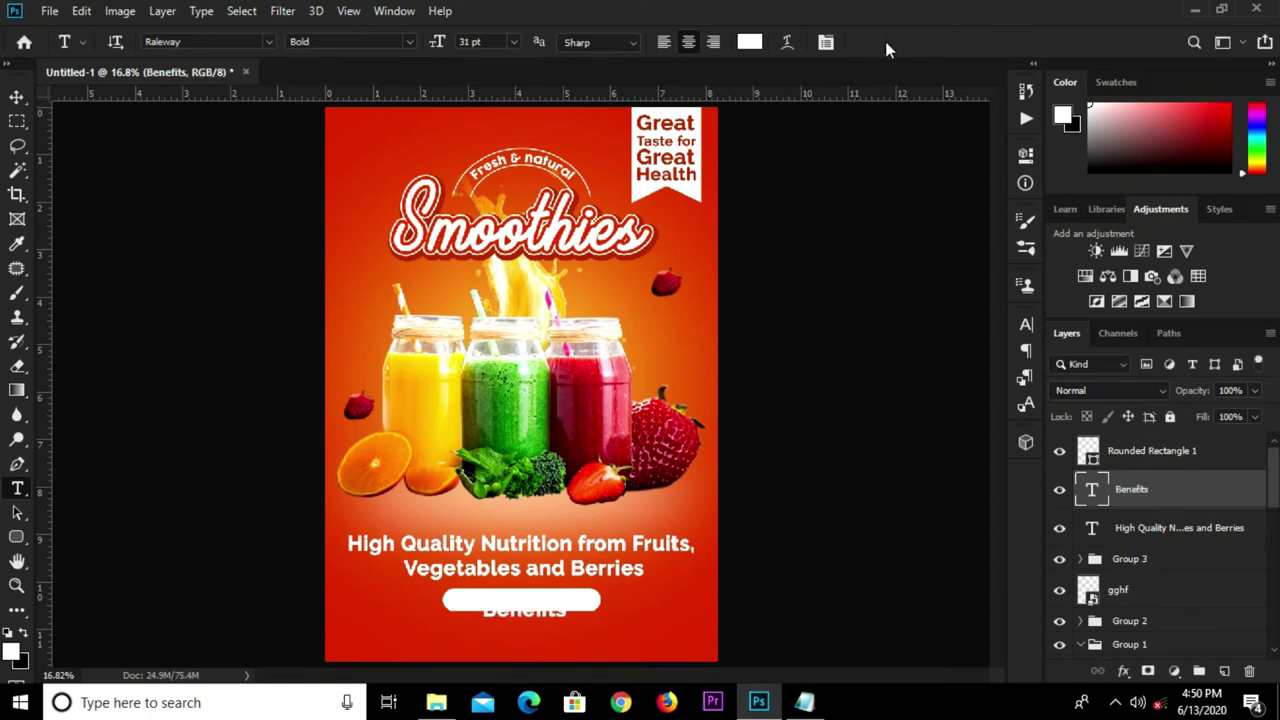
Recolour the Benefits text to red #d43604
{"action": "left_click", "coordinate": [749, 42]}
{"action": "left_click", "coordinate": [455, 268]}
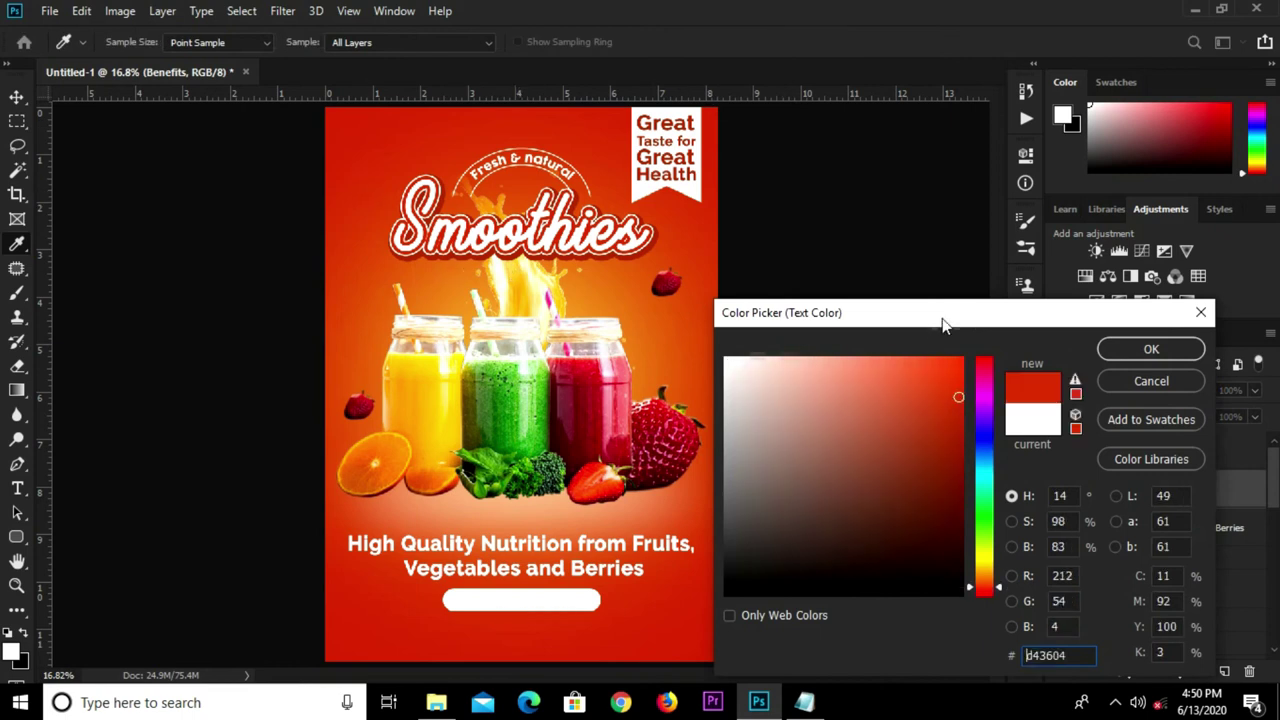
{"action": "left_click", "coordinate": [1128, 352]}
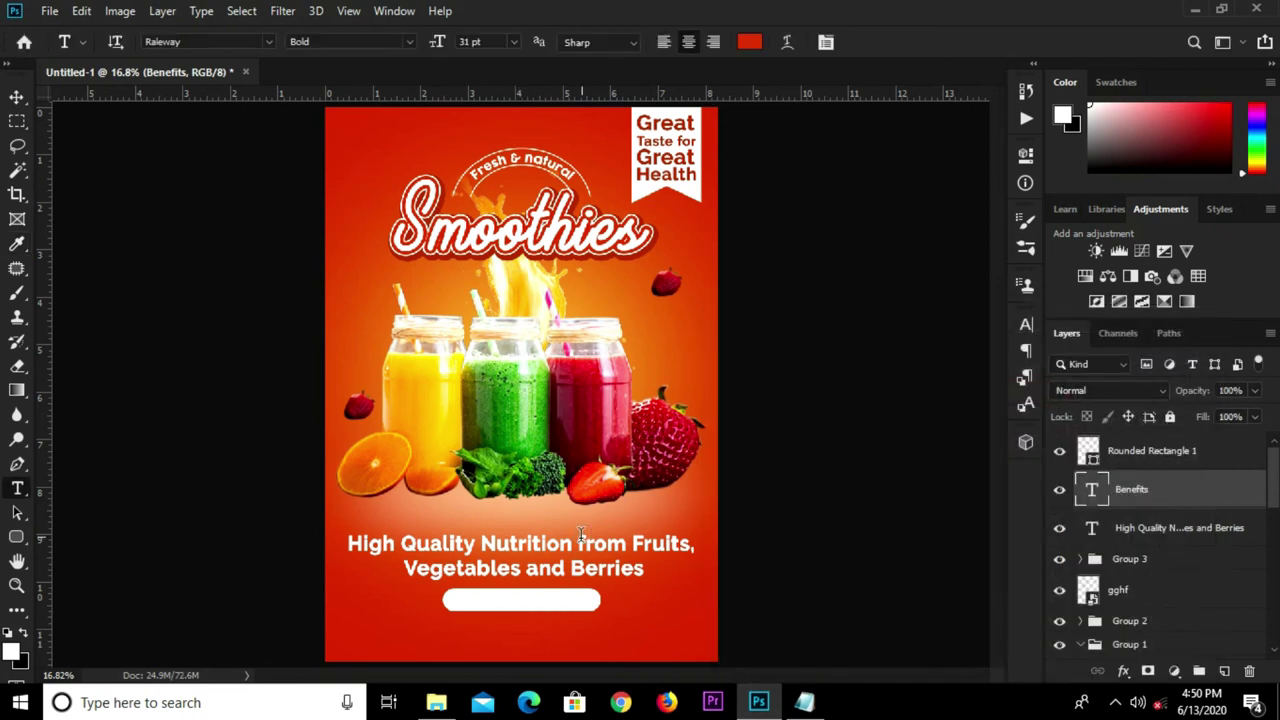
{"action": "key", "text": "v"}
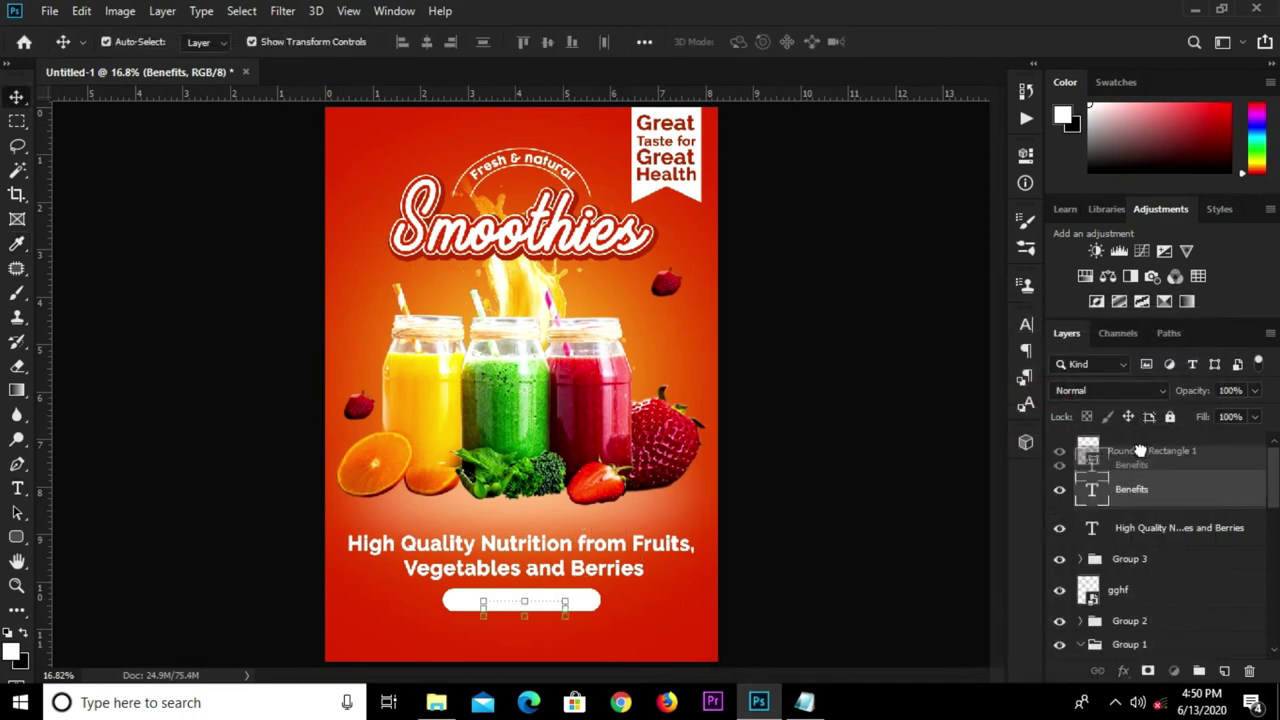
Stack the Benefits text layer above the pill shape
{"action": "left_click_drag", "start_coordinate": [1140, 451], "coordinate": [1140, 445]}
{"action": "scroll", "coordinate": [539, 615], "scroll_direction": "up", "scroll_amount": 2}
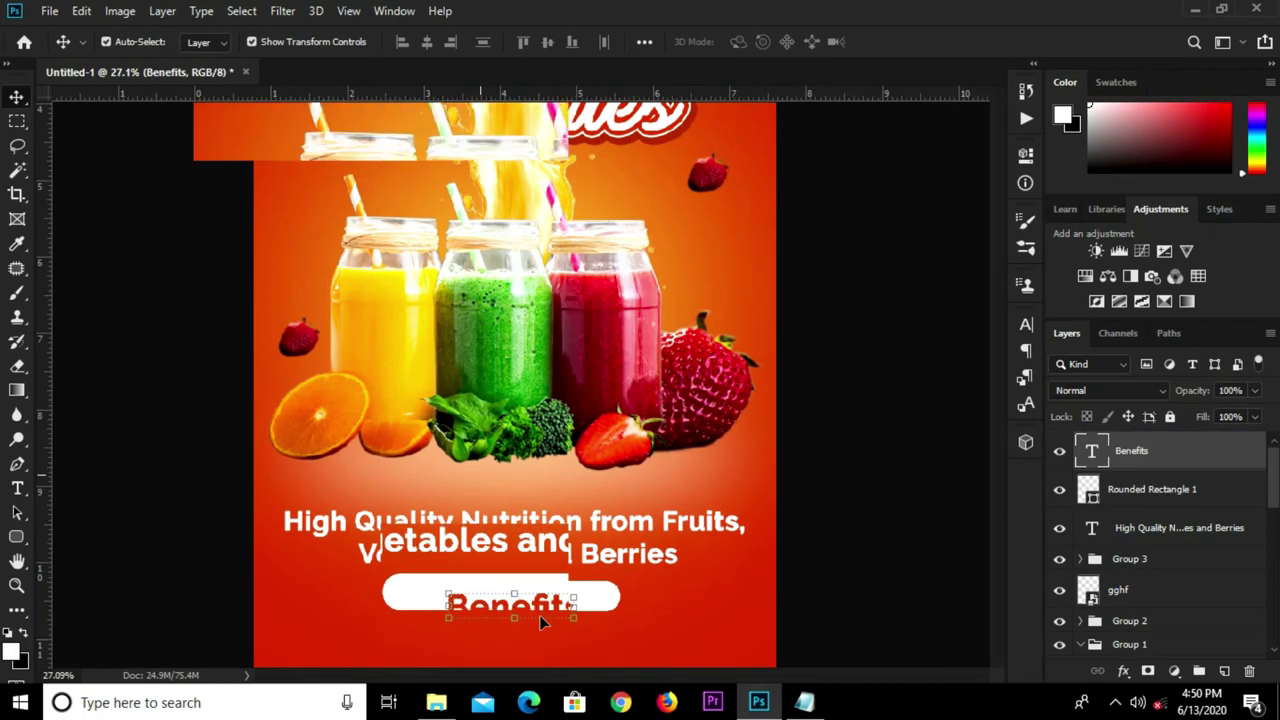
{"action": "key", "text": "t"}
{"action": "double_click", "coordinate": [540, 600]}
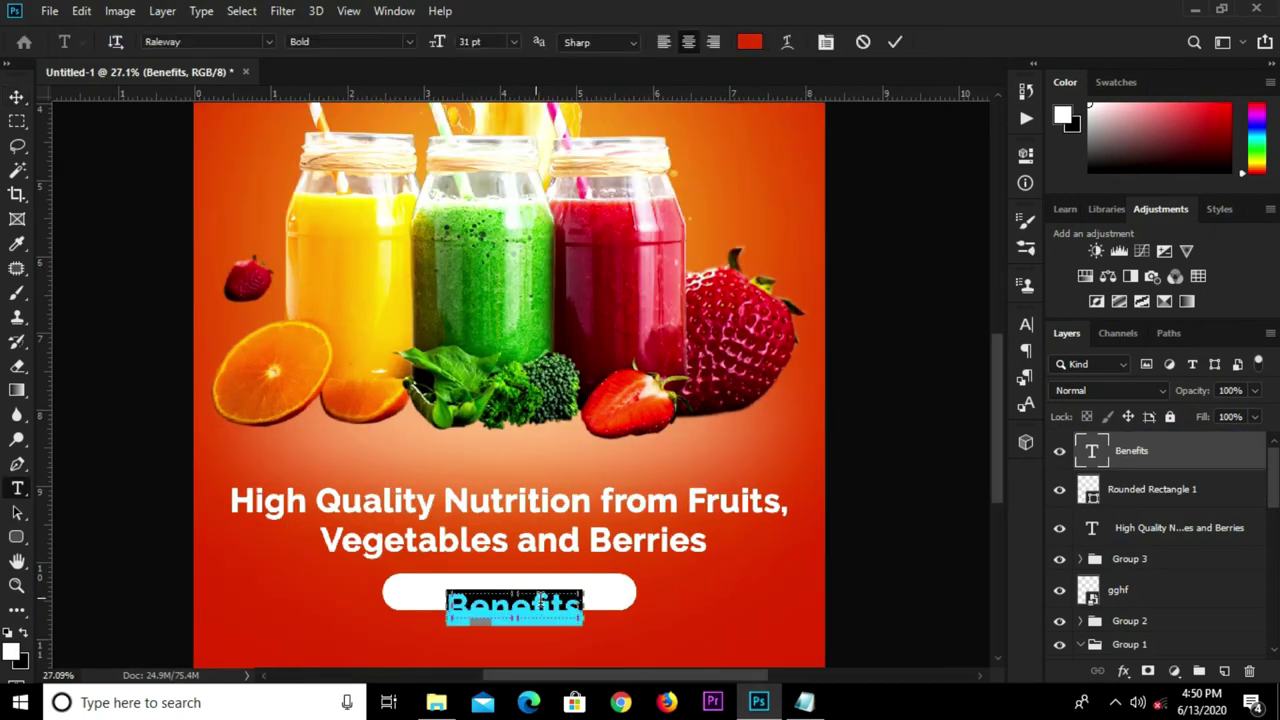
{"action": "left_click", "coordinate": [895, 42]}
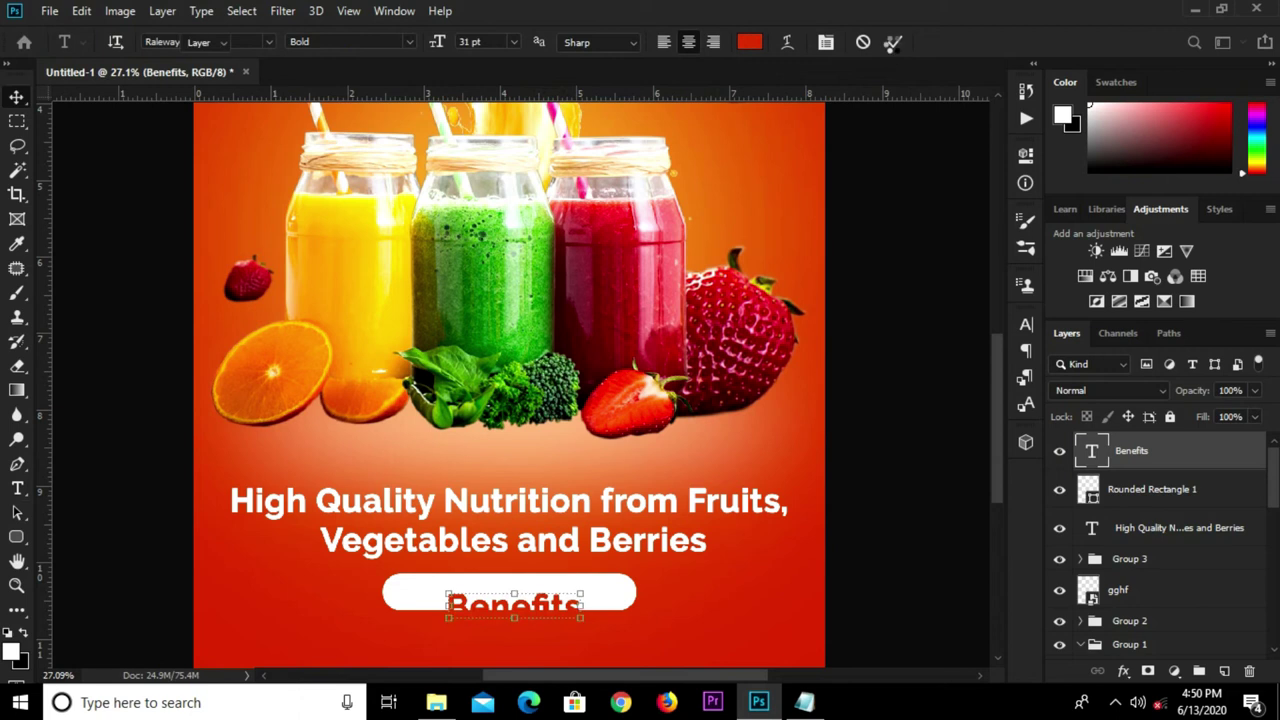
Move Benefits into the pill, centre it horizontally, and nudge it up slightly
{"action": "key", "text": "v"}
{"action": "left_click_drag", "start_coordinate": [531, 617], "coordinate": [531, 606]}
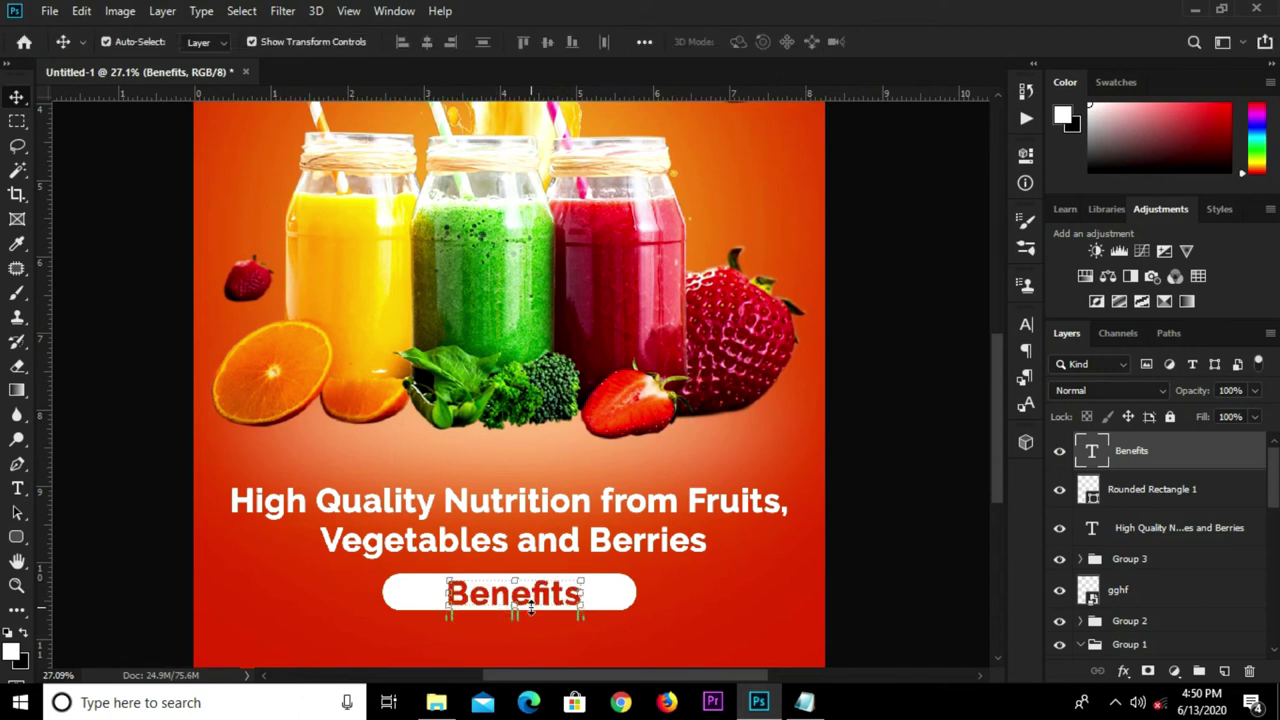
{"action": "key", "text": "ctrl+a"}
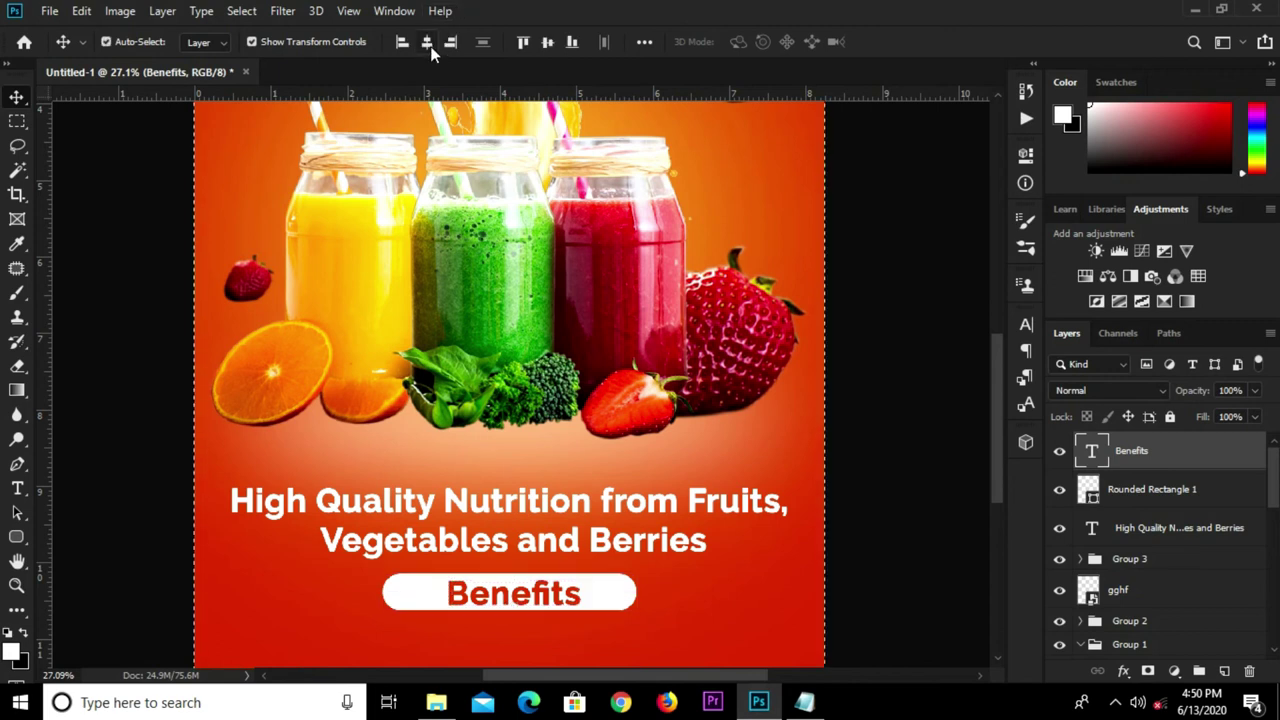
{"action": "left_click", "coordinate": [427, 42]}
{"action": "key", "text": "ctrl+d"}
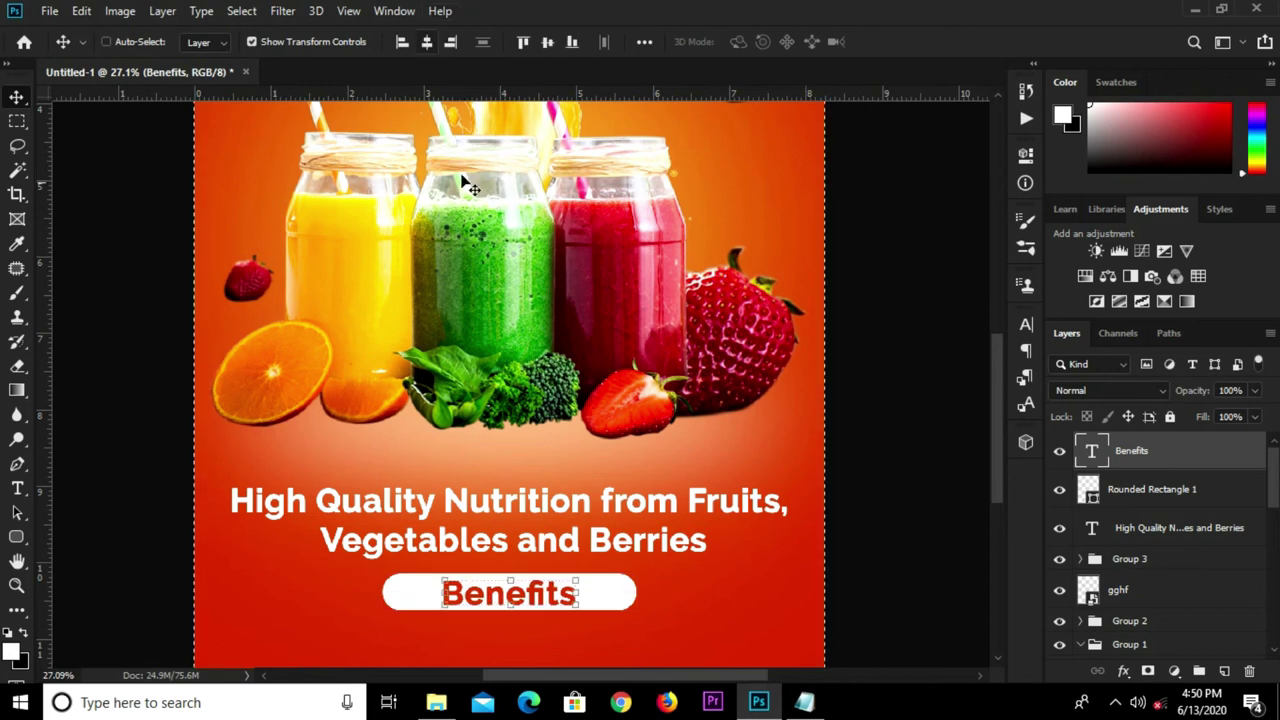
{"action": "key", "text": "shift+Up"}
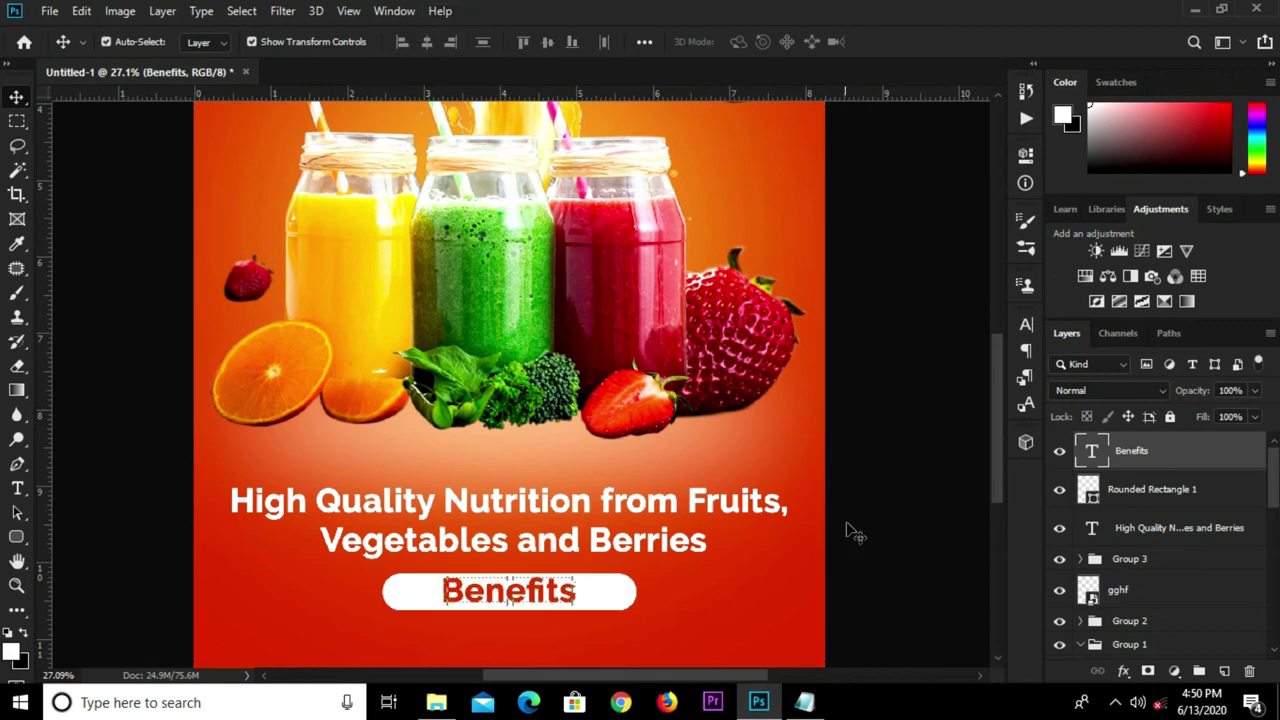
{"action": "left_click", "coordinate": [846, 529]}
{"action": "left_click", "coordinate": [804, 702]}
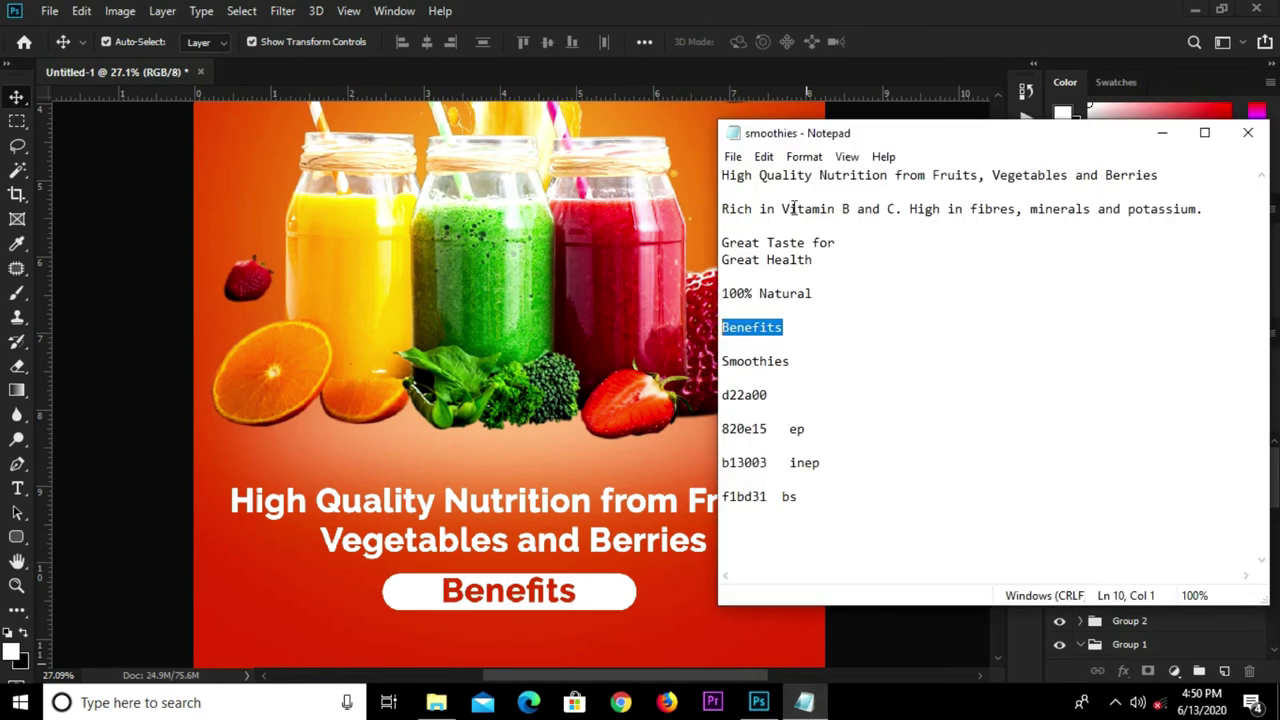
Copy the 'Rich in Vitamin B and C…' line from the notes and return to the poster
{"action": "left_click_drag", "start_coordinate": [722, 209], "coordinate": [1200, 228]}
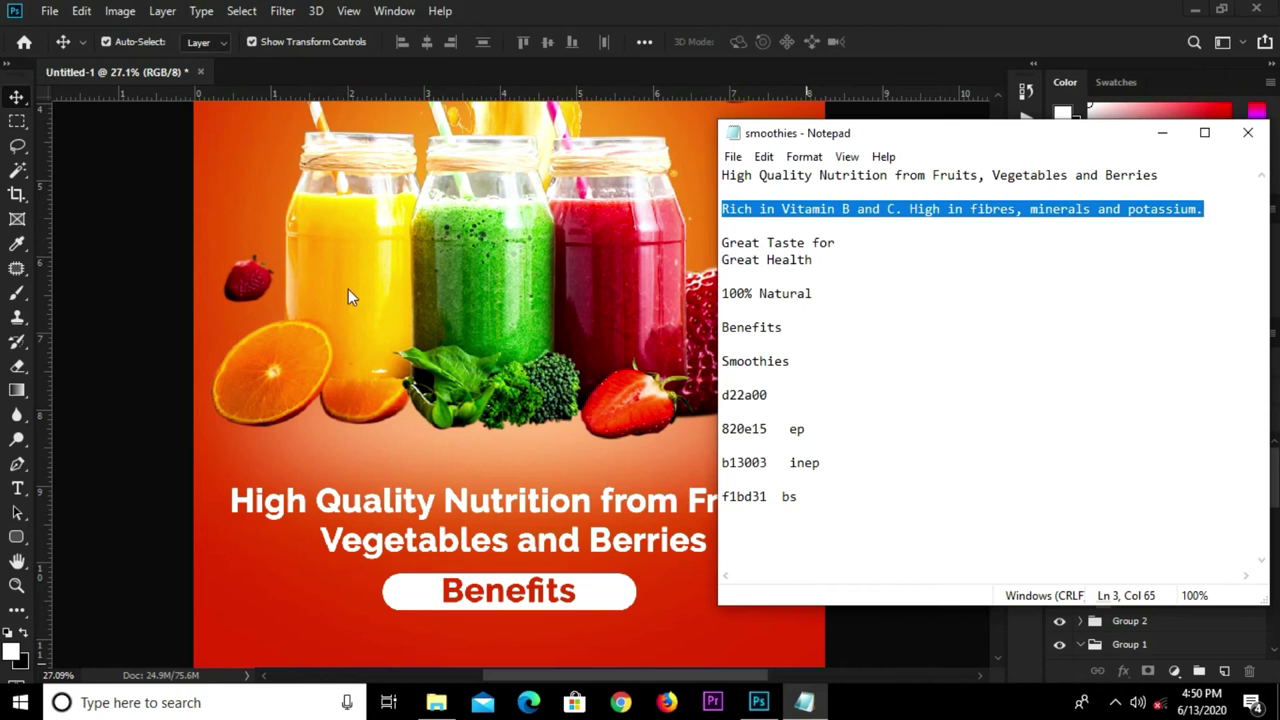
{"action": "left_click", "coordinate": [351, 628]}
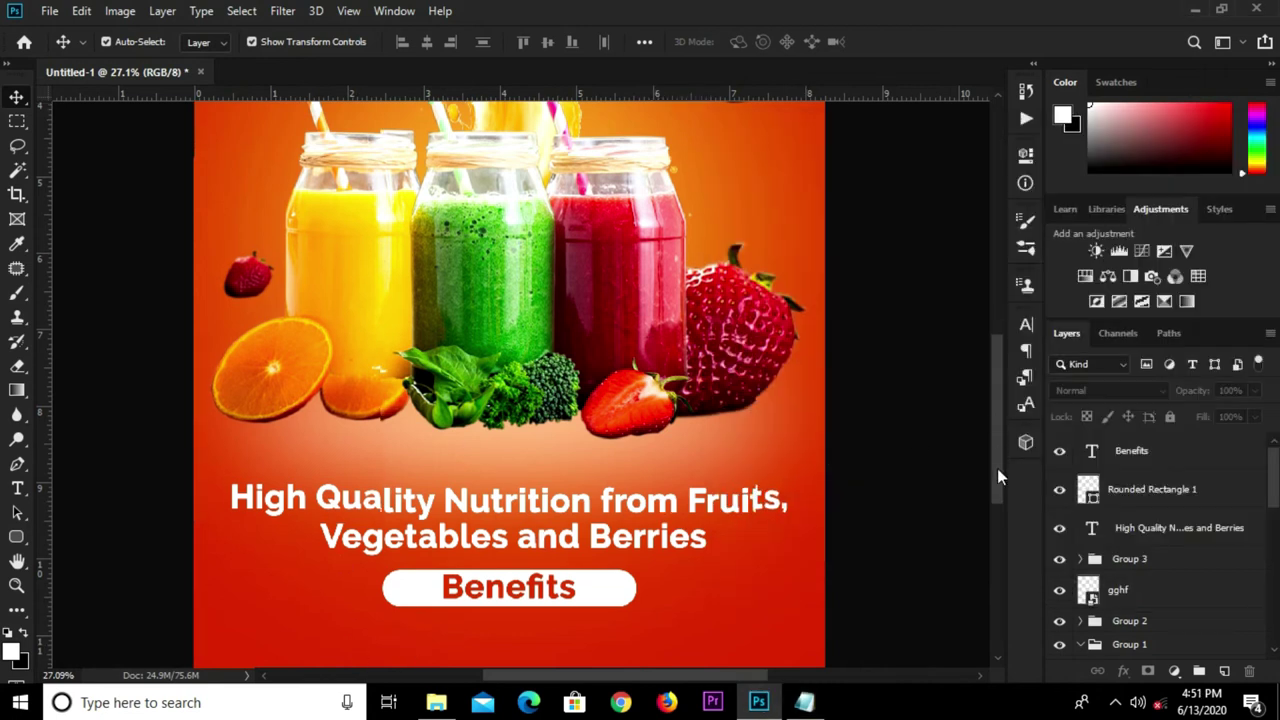
{"action": "scroll", "coordinate": [960, 462], "scroll_direction": "down", "scroll_amount": 5}
Duplicate the headline below the Benefits pill and replace its text with the vitamin line
{"action": "left_click", "coordinate": [510, 288]}
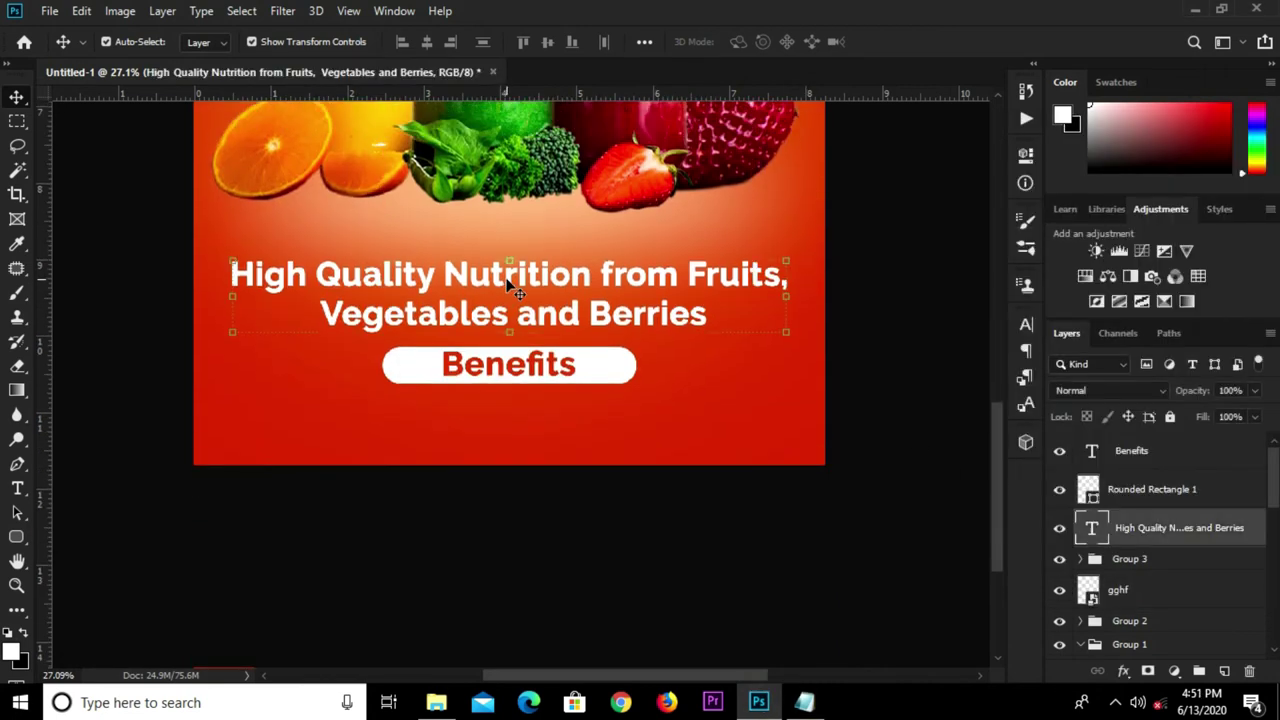
{"action": "left_click_drag", "start_coordinate": [519, 274], "coordinate": [530, 420]}
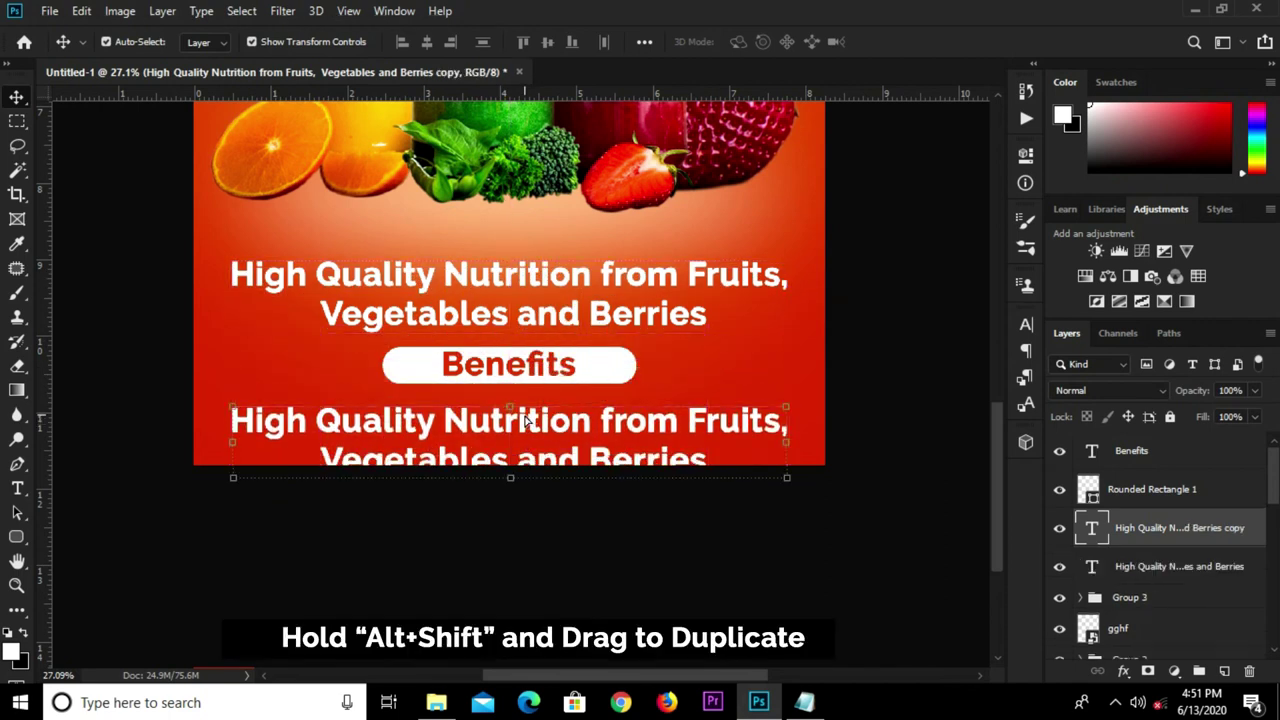
{"action": "key", "text": "t"}
{"action": "left_click", "coordinate": [490, 410]}
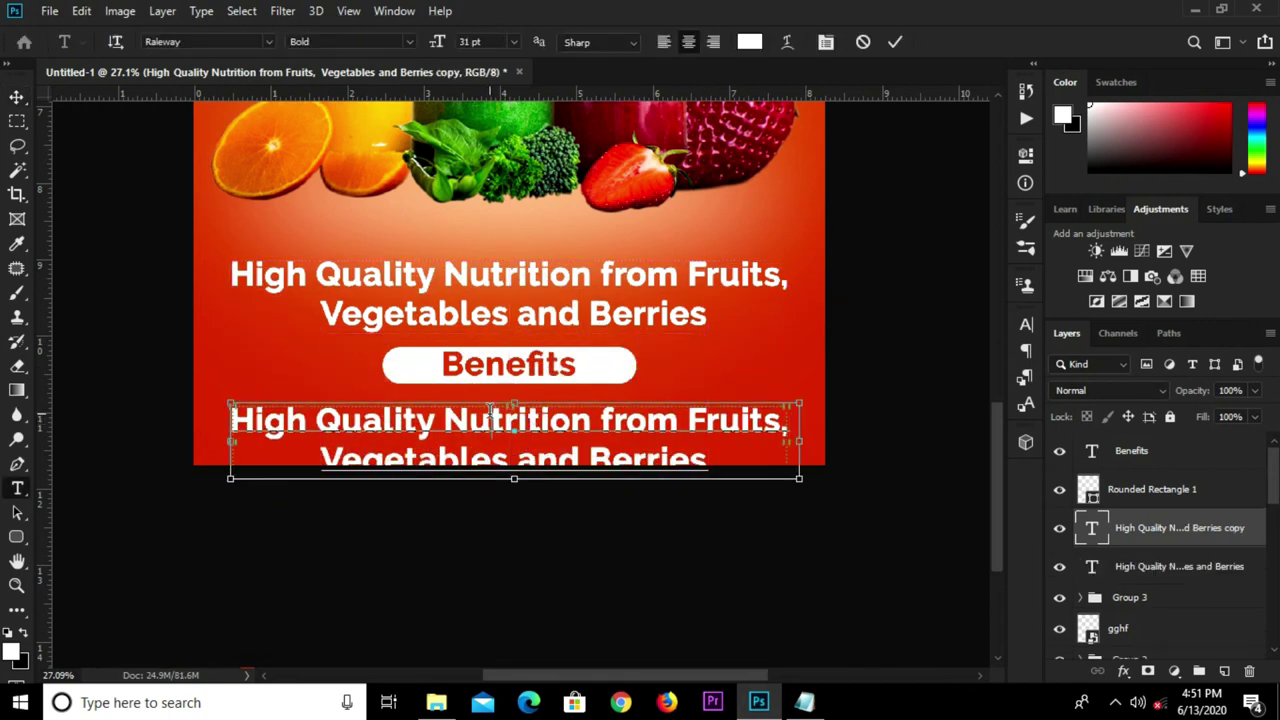
{"action": "key", "text": "ctrl+a"}
{"action": "key", "text": "ctrl+v"}
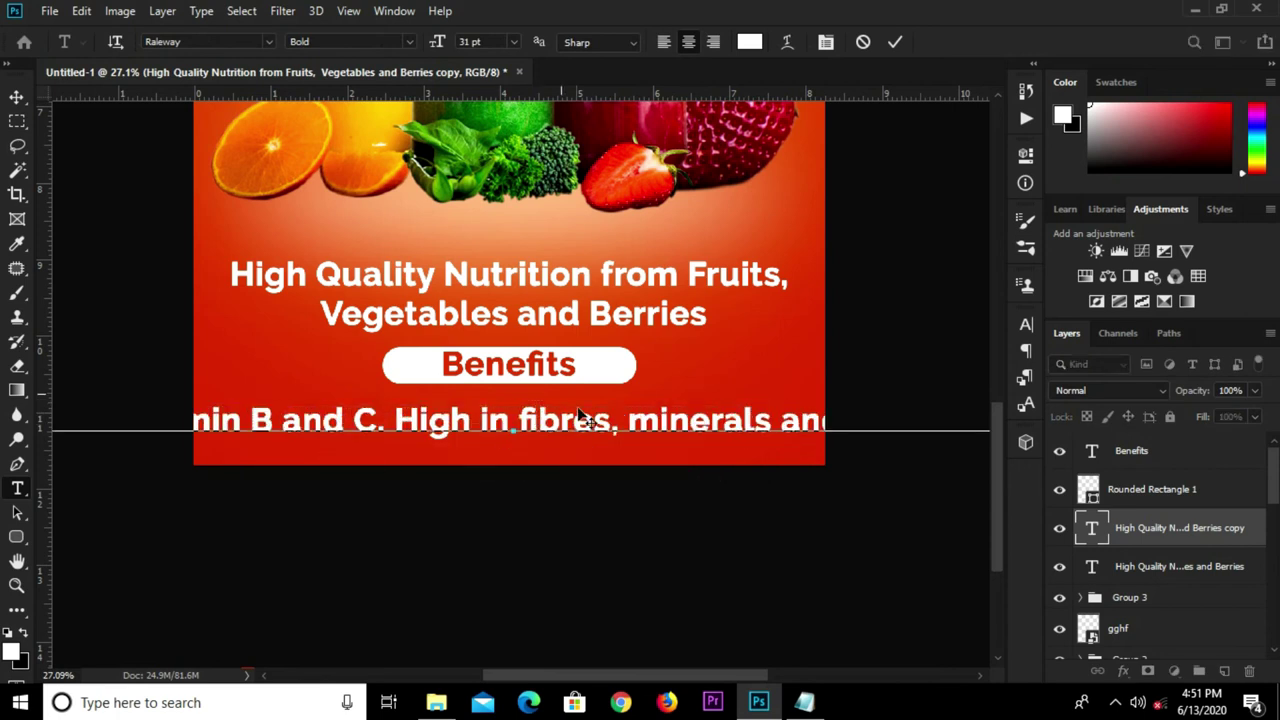
{"action": "left_click", "coordinate": [895, 42]}
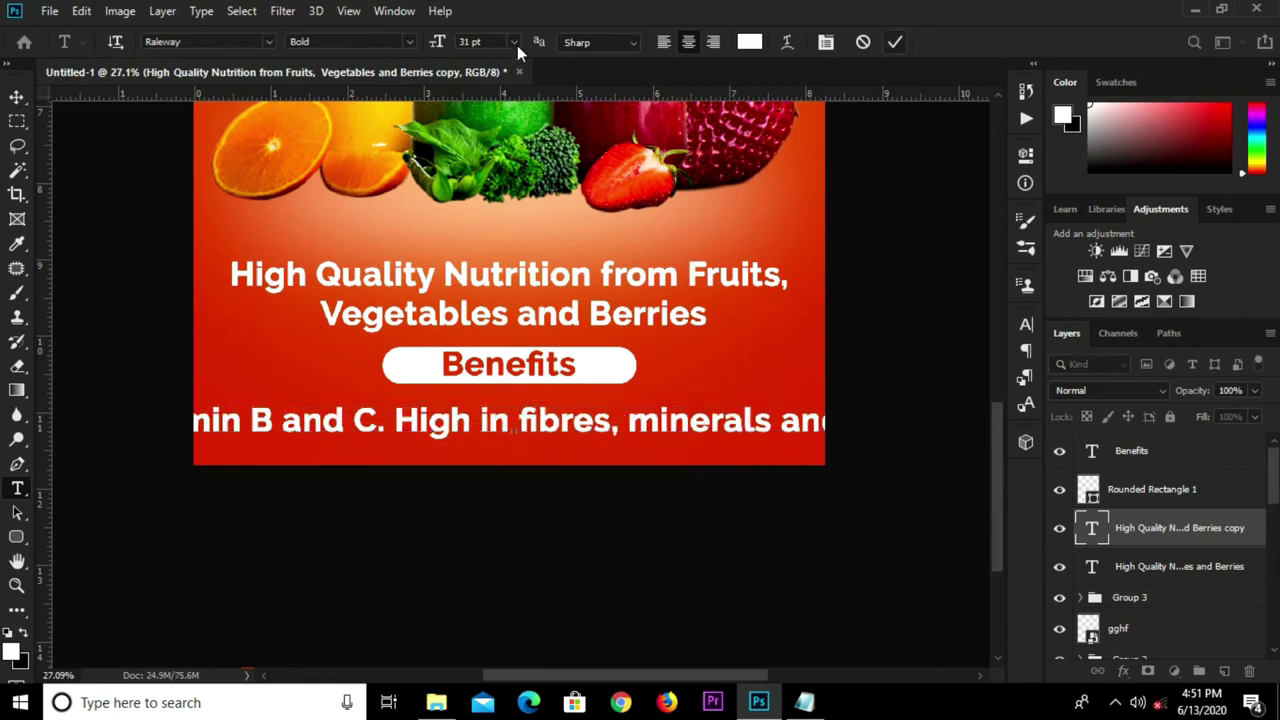
Set the vitamin text to 24 pt and break it onto two lines before 'High'
{"action": "left_click", "coordinate": [514, 43]}
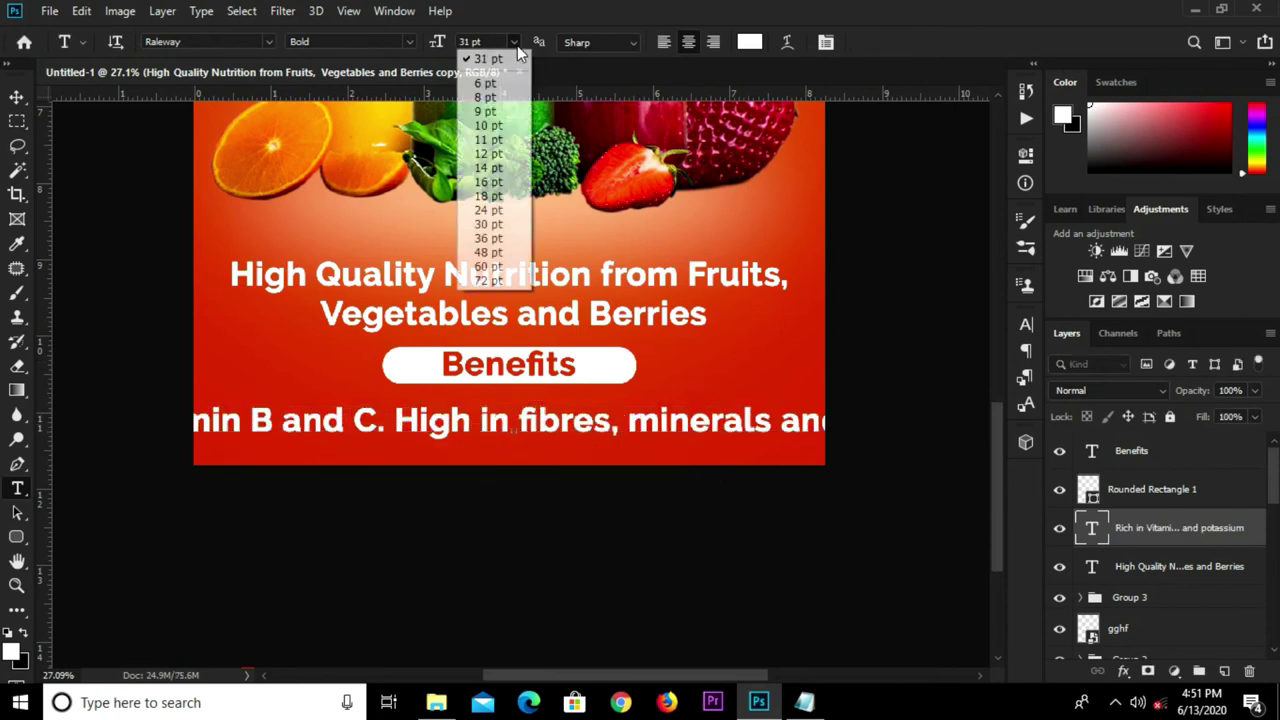
{"action": "left_click", "coordinate": [495, 211]}
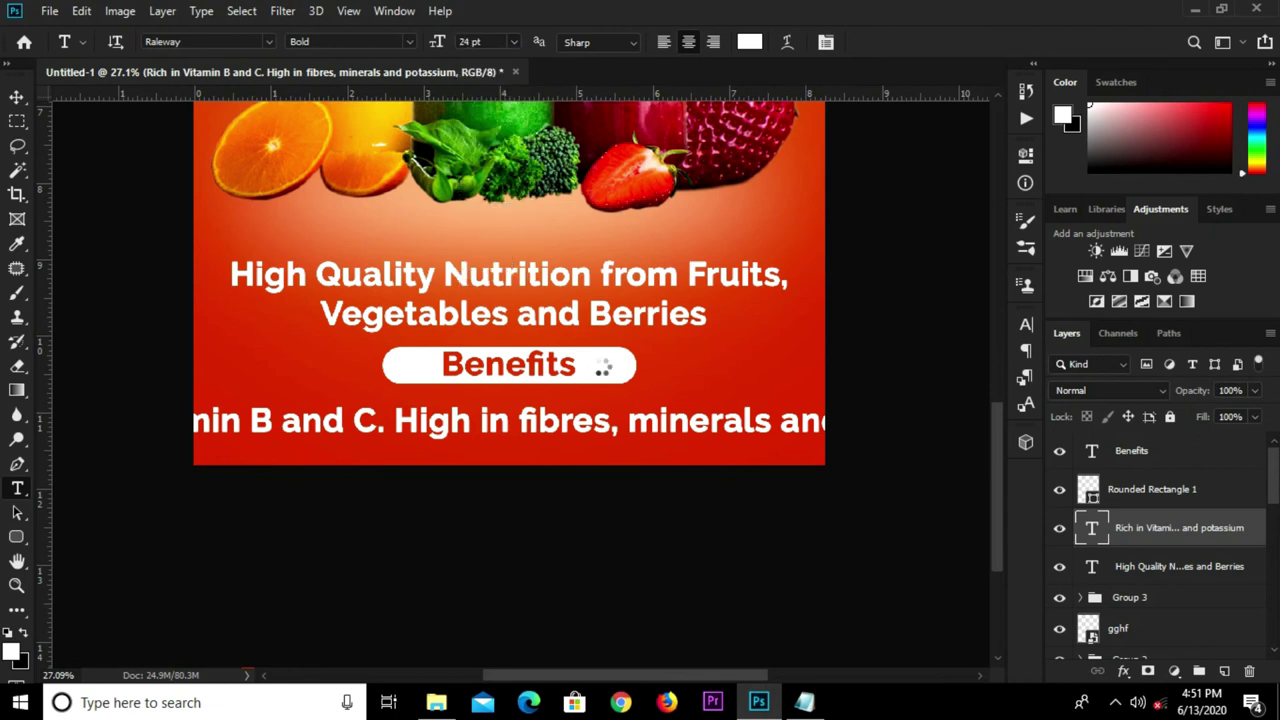
{"action": "left_click", "coordinate": [424, 424]}
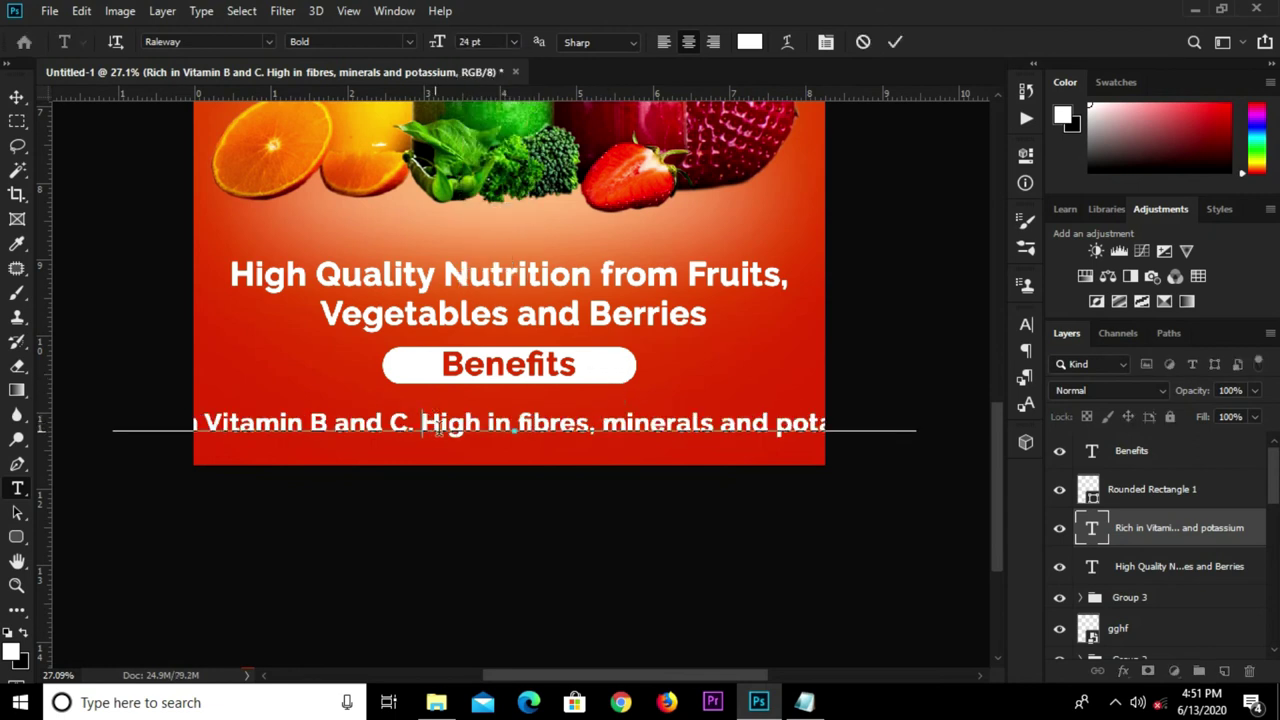
{"action": "key", "text": "Return"}
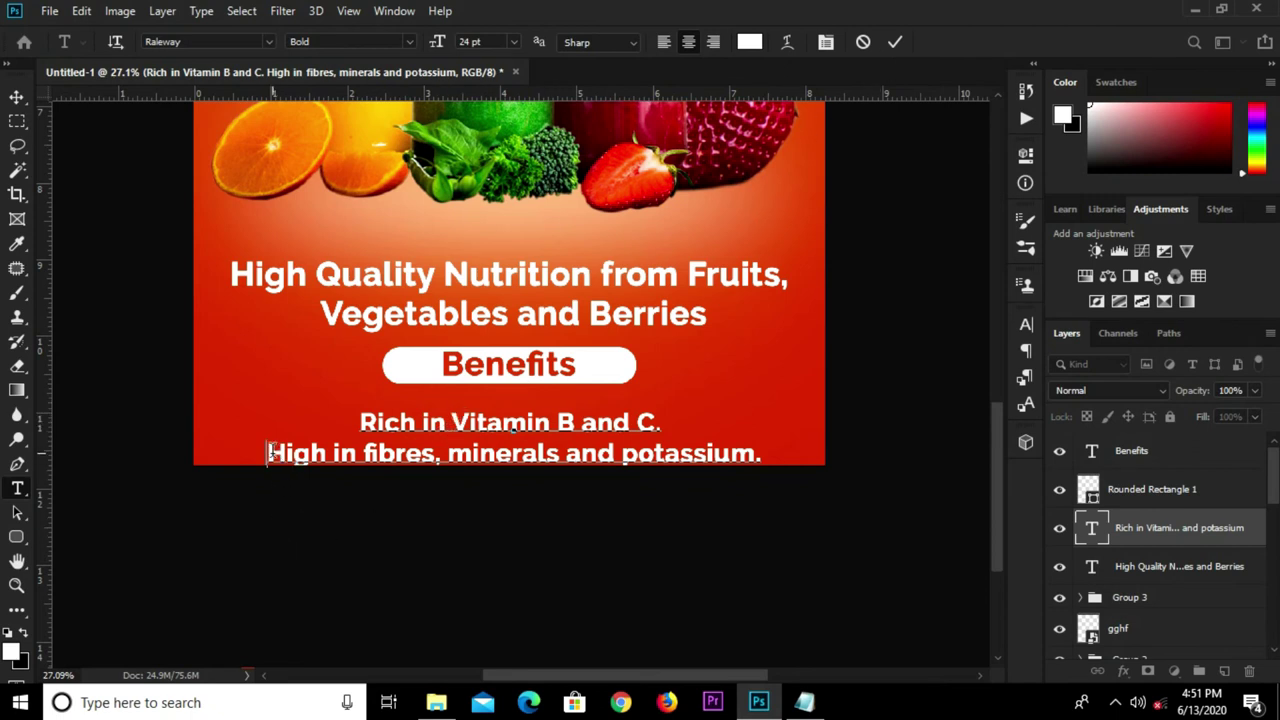
Make the fibres, minerals and potassium line 15 pt
{"action": "left_click_drag", "start_coordinate": [268, 453], "coordinate": [762, 455]}
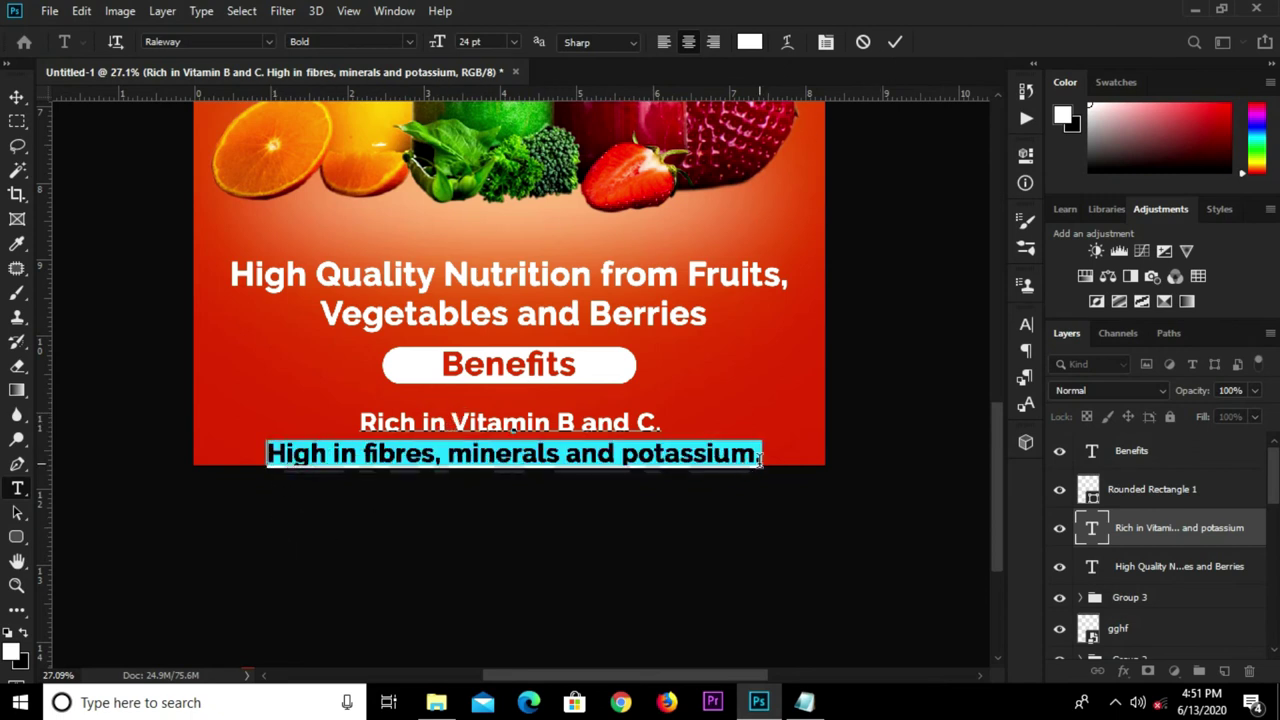
{"action": "left_click", "coordinate": [1027, 323]}
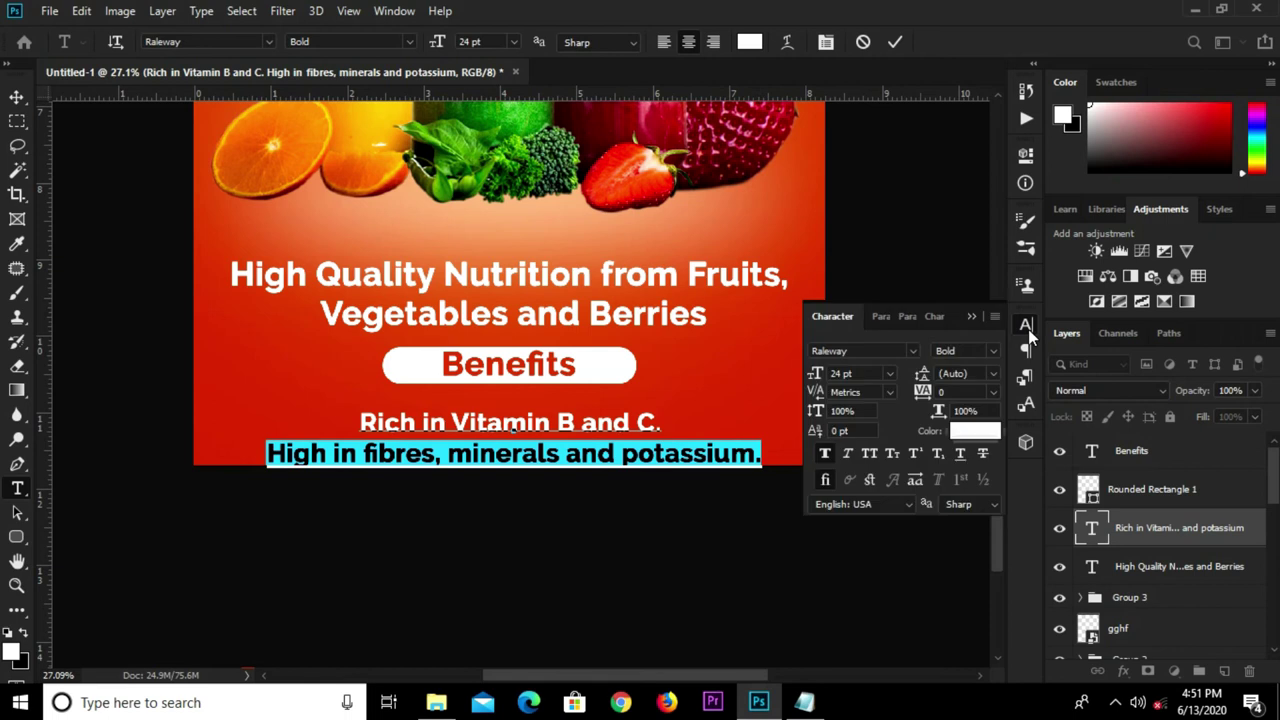
{"action": "left_click", "coordinate": [858, 374]}
{"action": "key", "text": "Return"}
{"action": "left_click", "coordinate": [895, 43]}
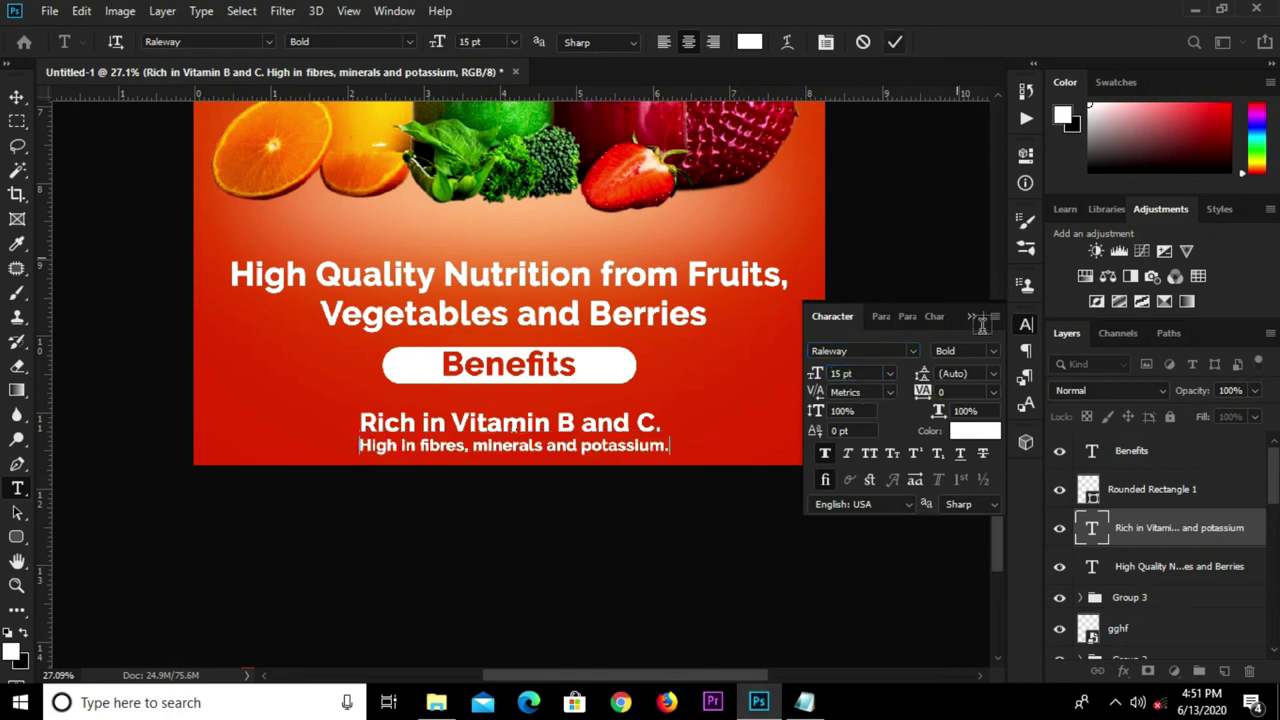
{"action": "left_click", "coordinate": [971, 317]}
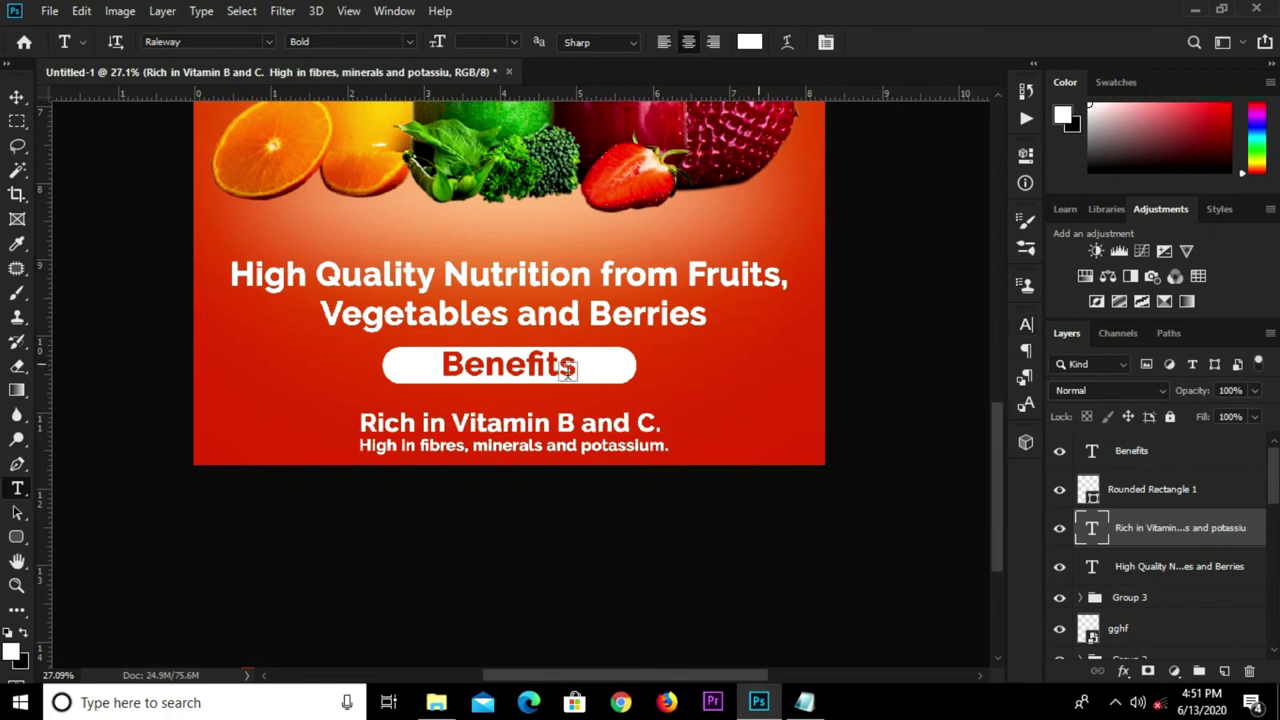
Move the vitamin text up to sit just under the Benefits pill
{"action": "left_click", "coordinate": [18, 96]}
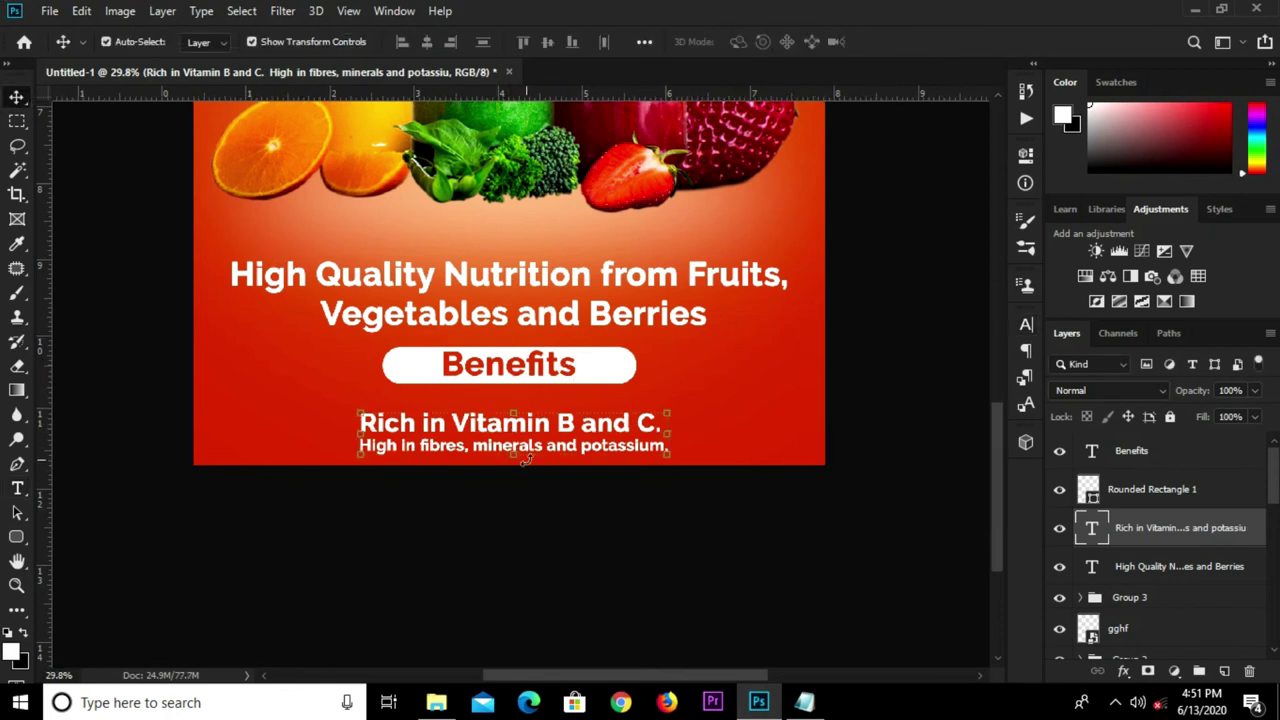
{"action": "scroll", "coordinate": [525, 453], "scroll_direction": "up", "scroll_amount": 2}
{"action": "left_click_drag", "start_coordinate": [527, 450], "coordinate": [527, 434]}
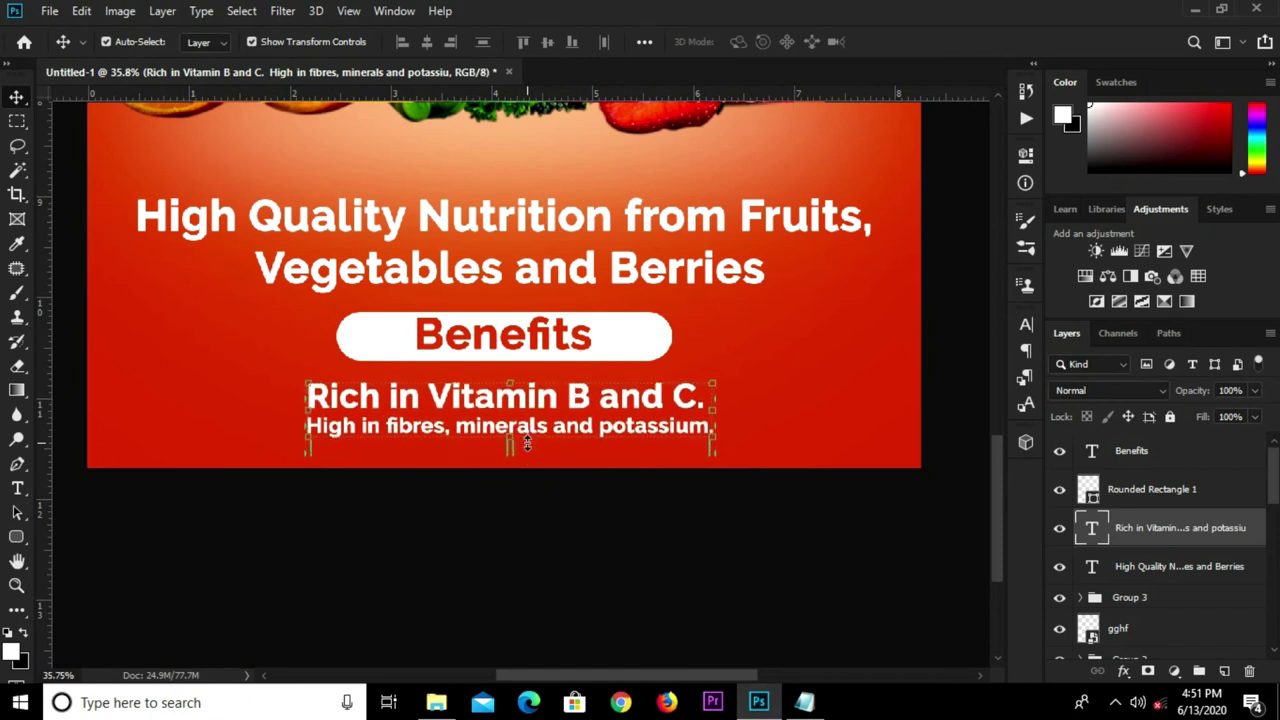
{"action": "left_click", "coordinate": [537, 500]}
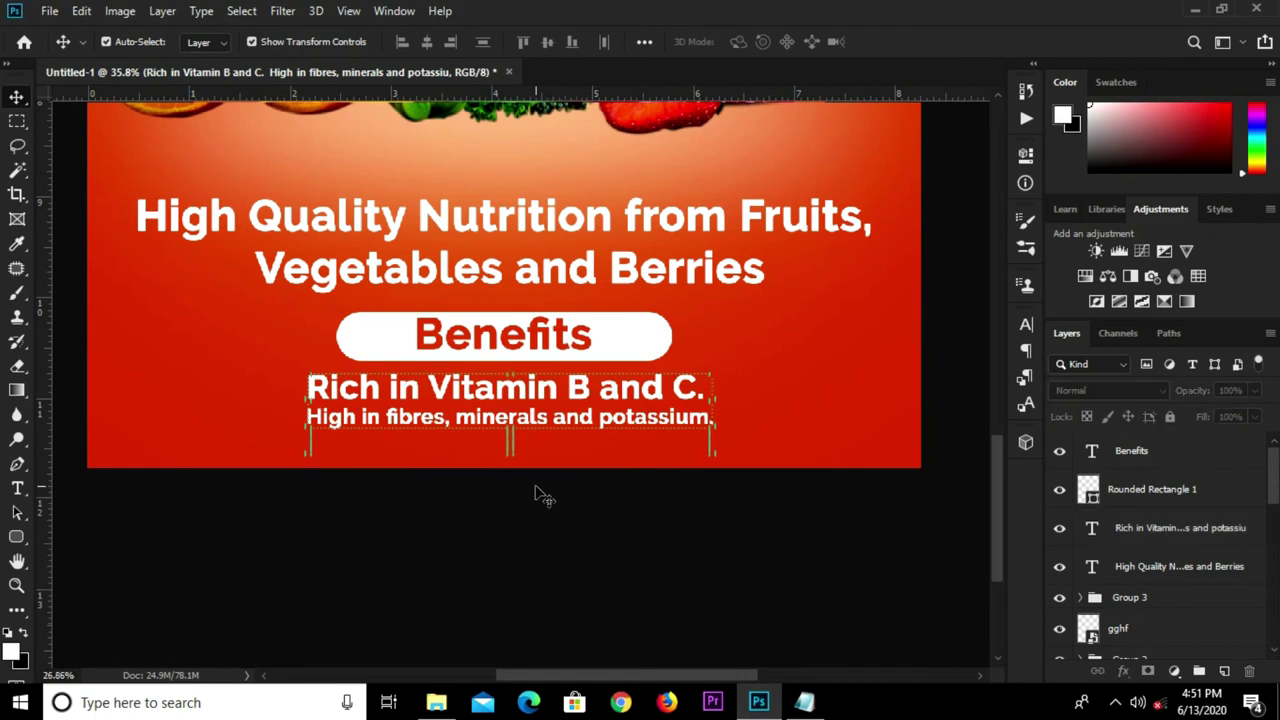
{"action": "scroll", "coordinate": [544, 493], "scroll_direction": "down", "scroll_amount": 2}
{"action": "scroll", "coordinate": [544, 493], "scroll_direction": "down", "scroll_amount": 3}
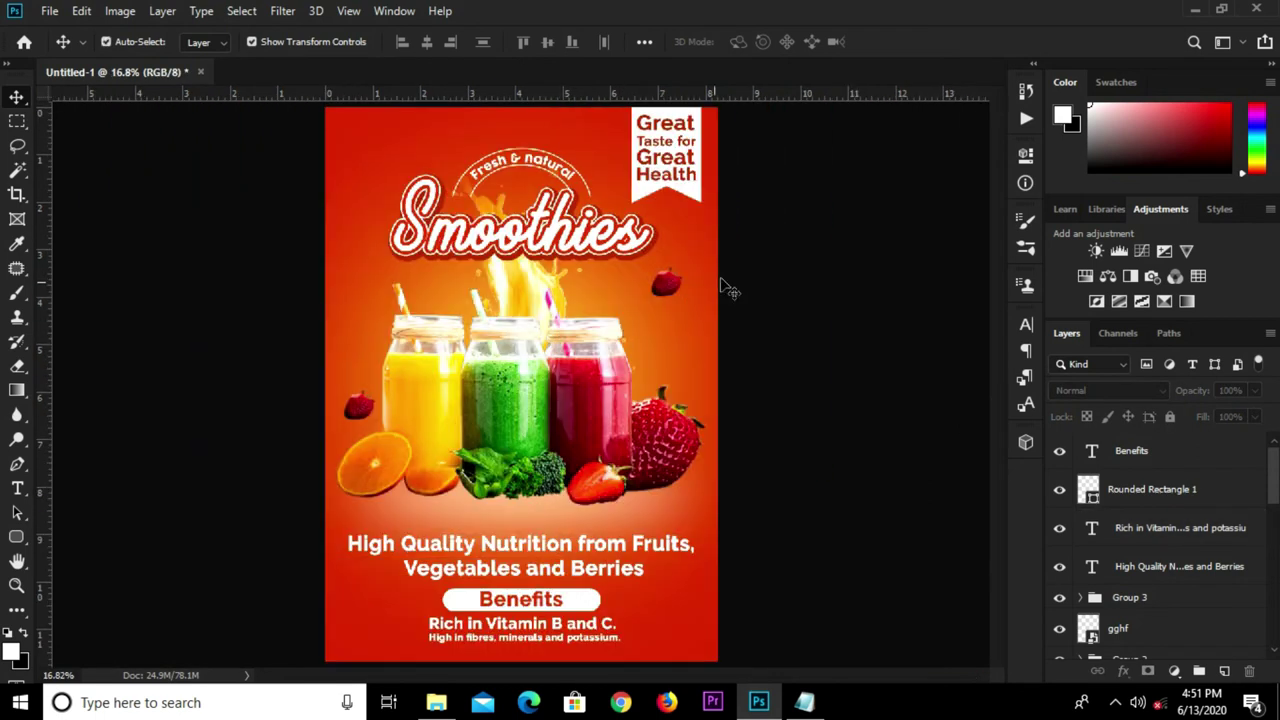
{"action": "scroll", "coordinate": [720, 352], "scroll_direction": "up", "scroll_amount": 1}
{"action": "scroll", "coordinate": [716, 352], "scroll_direction": "down", "scroll_amount": 1}
{"action": "scroll", "coordinate": [714, 380], "scroll_direction": "down", "scroll_amount": 1}
{"action": "scroll", "coordinate": [713, 388], "scroll_direction": "up", "scroll_amount": 1}
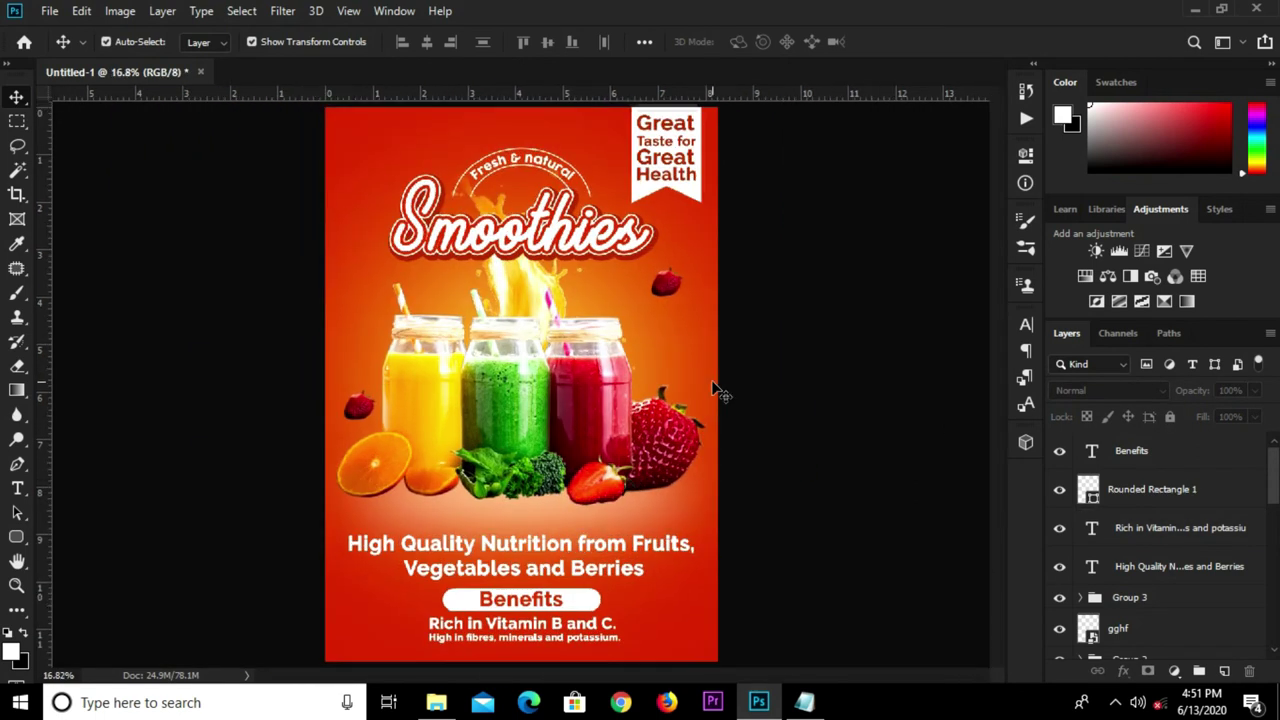
Draw a circle about 651 px across over the right-hand jar
{"action": "left_click", "coordinate": [17, 536]}
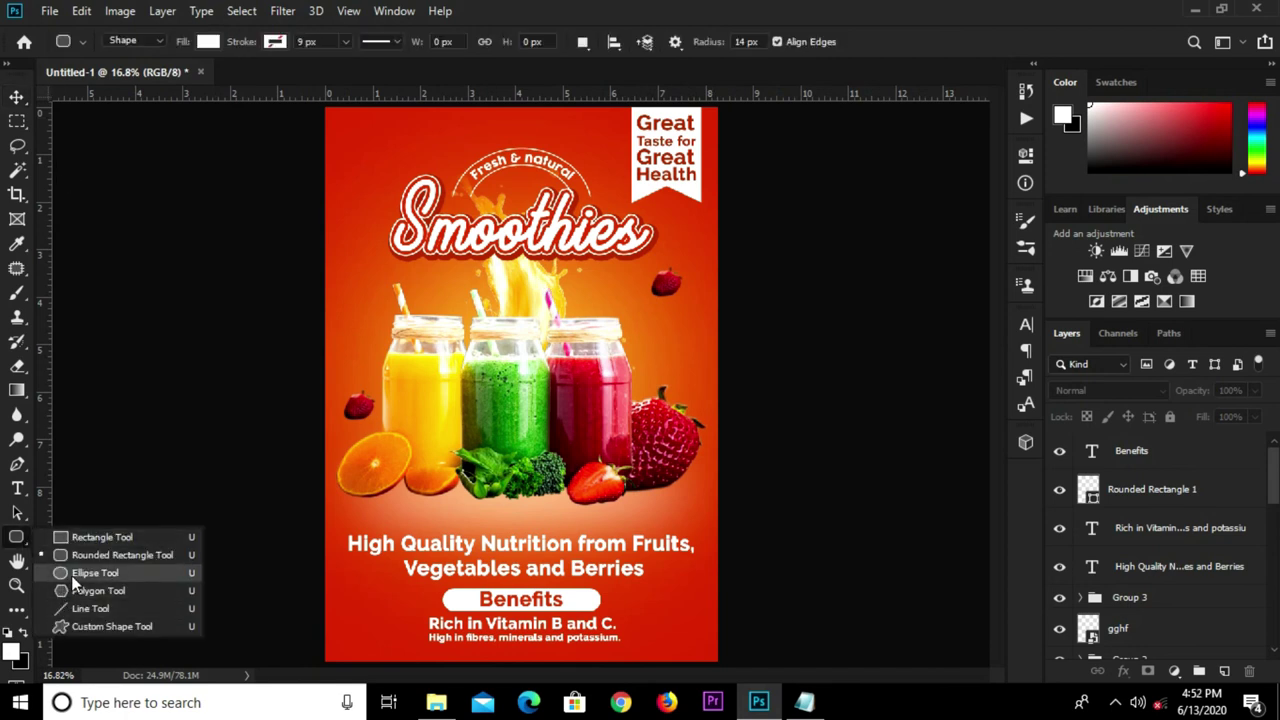
{"action": "left_click", "coordinate": [73, 576]}
{"action": "scroll", "coordinate": [669, 305], "scroll_direction": "up", "scroll_amount": 2}
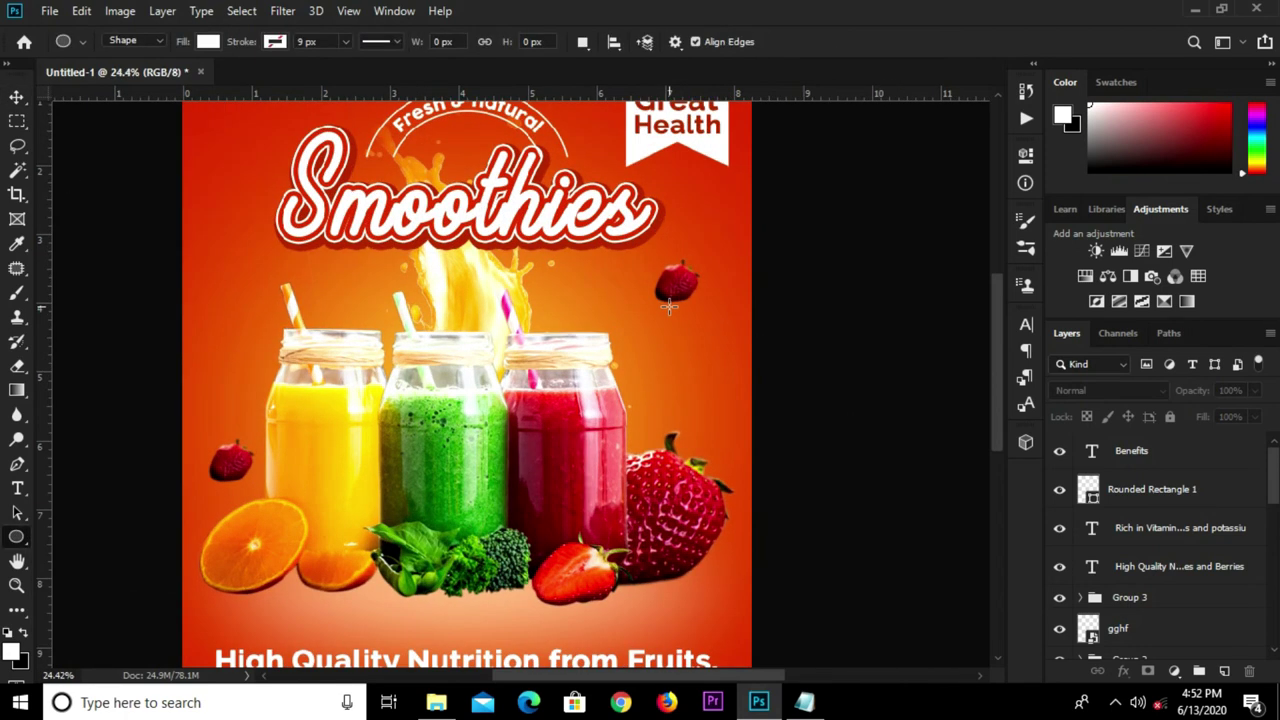
{"action": "left_click_drag", "start_coordinate": [704, 311], "coordinate": [534, 445]}
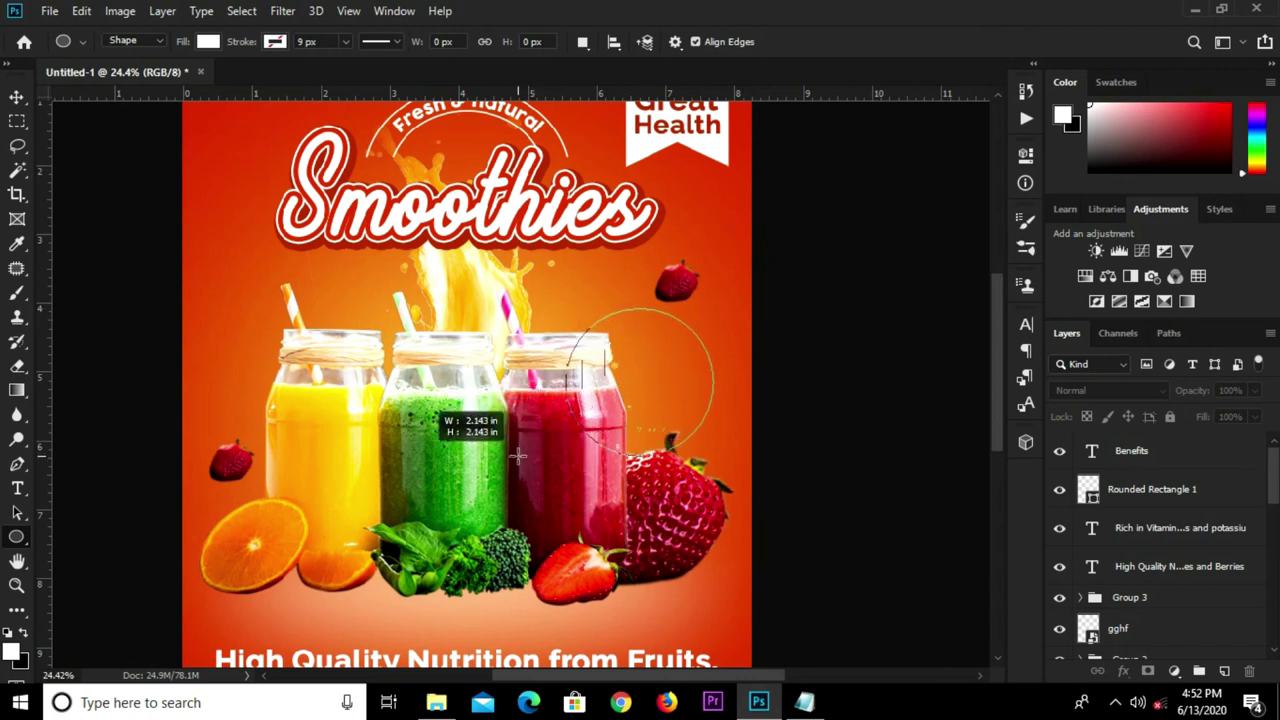
{"action": "left_click_drag", "start_coordinate": [534, 445], "coordinate": [520, 452]}
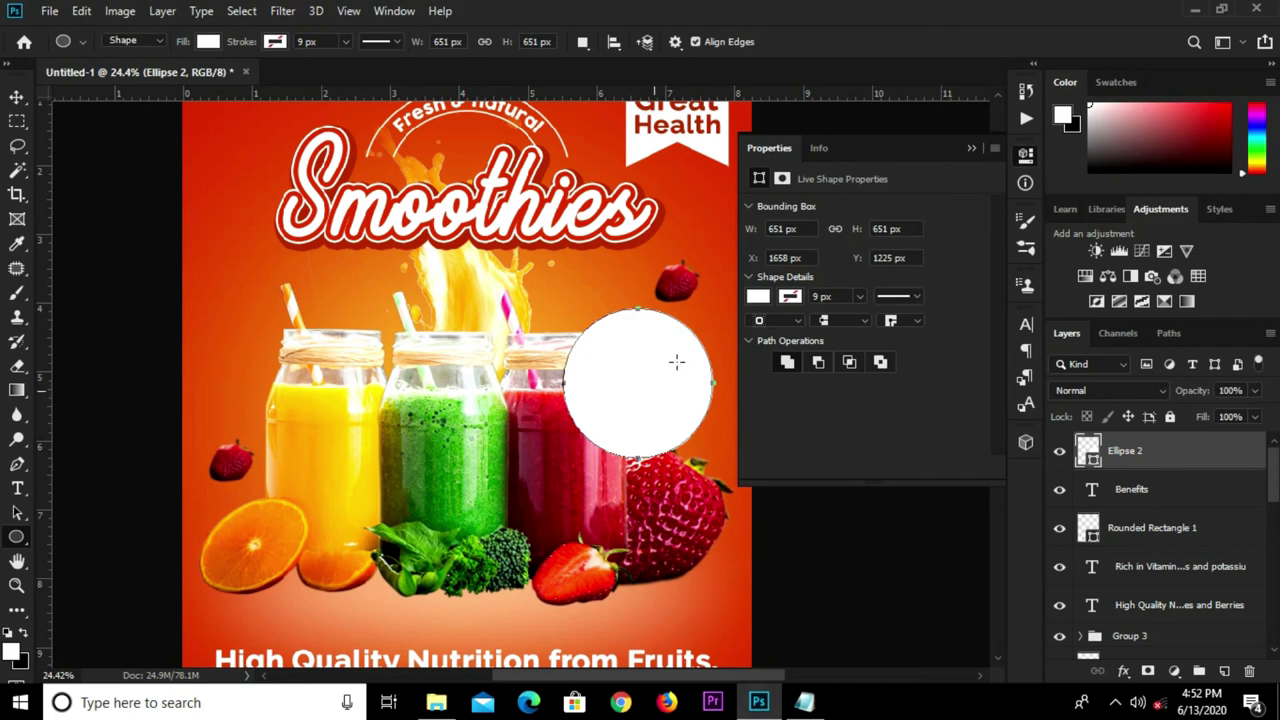
{"action": "key", "text": "v"}
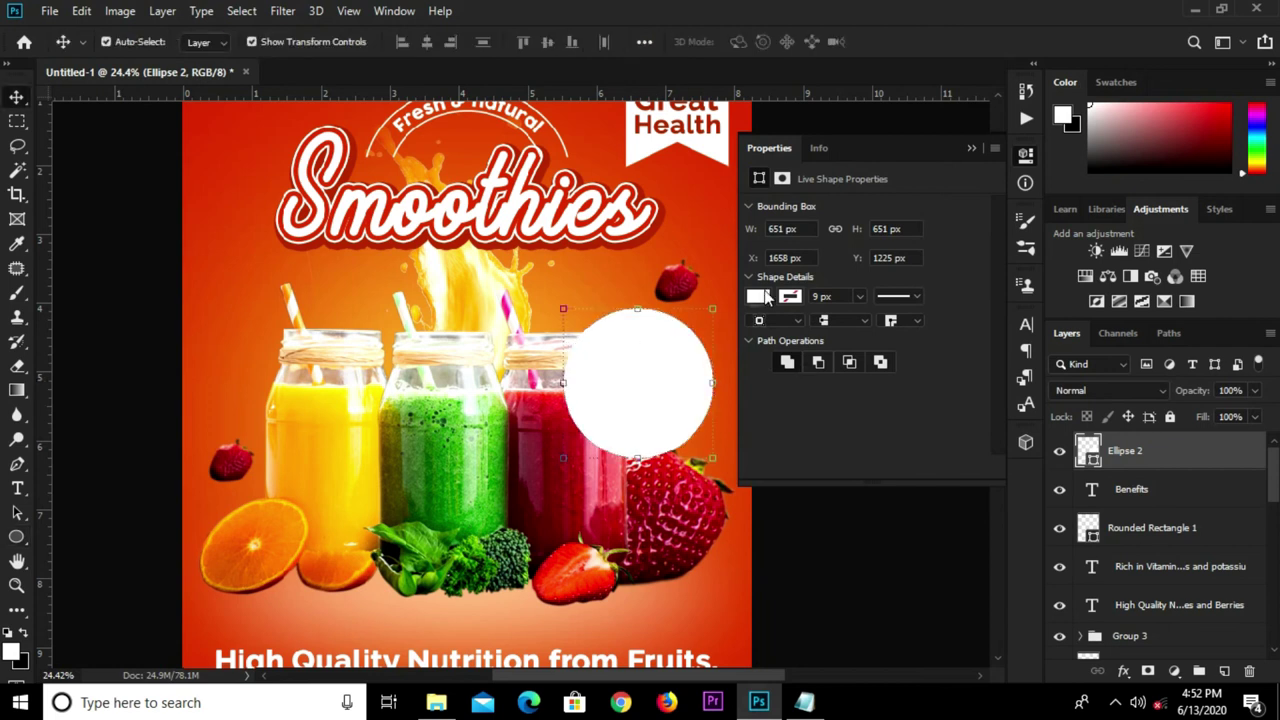
Fill the circle with dark red 820e15, copied from the notes
{"action": "left_click", "coordinate": [762, 297]}
{"action": "mouse_move", "coordinate": [804, 702]}
{"action": "left_click", "coordinate": [939, 338]}
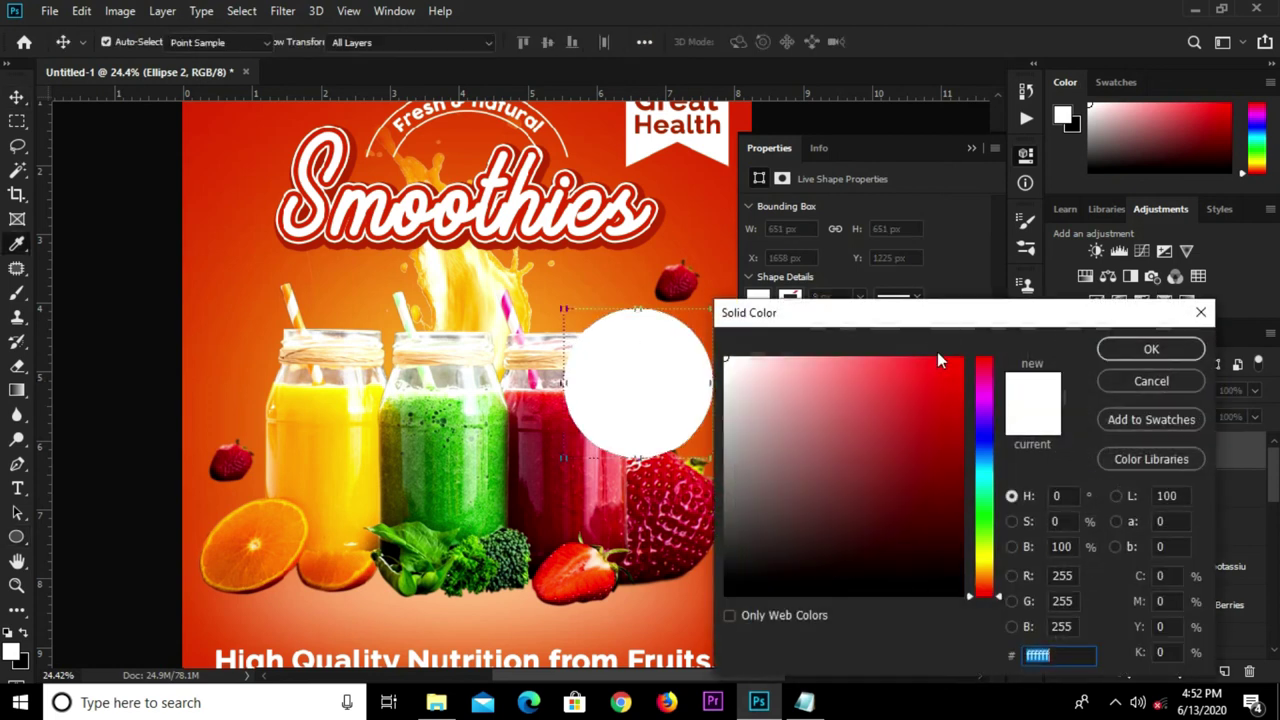
{"action": "left_click", "coordinate": [782, 583]}
{"action": "left_click_drag", "start_coordinate": [767, 428], "coordinate": [722, 428]}
{"action": "right_click", "coordinate": [730, 426]}
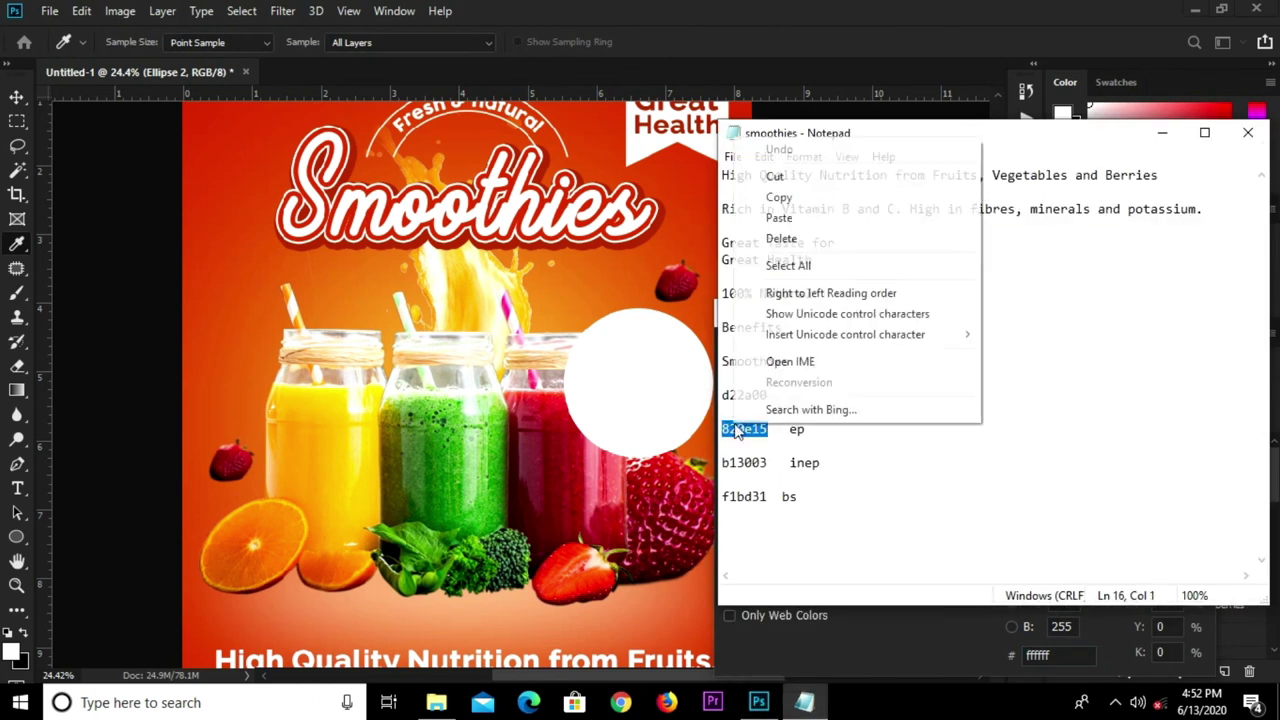
{"action": "left_click", "coordinate": [805, 198]}
{"action": "left_click", "coordinate": [955, 643]}
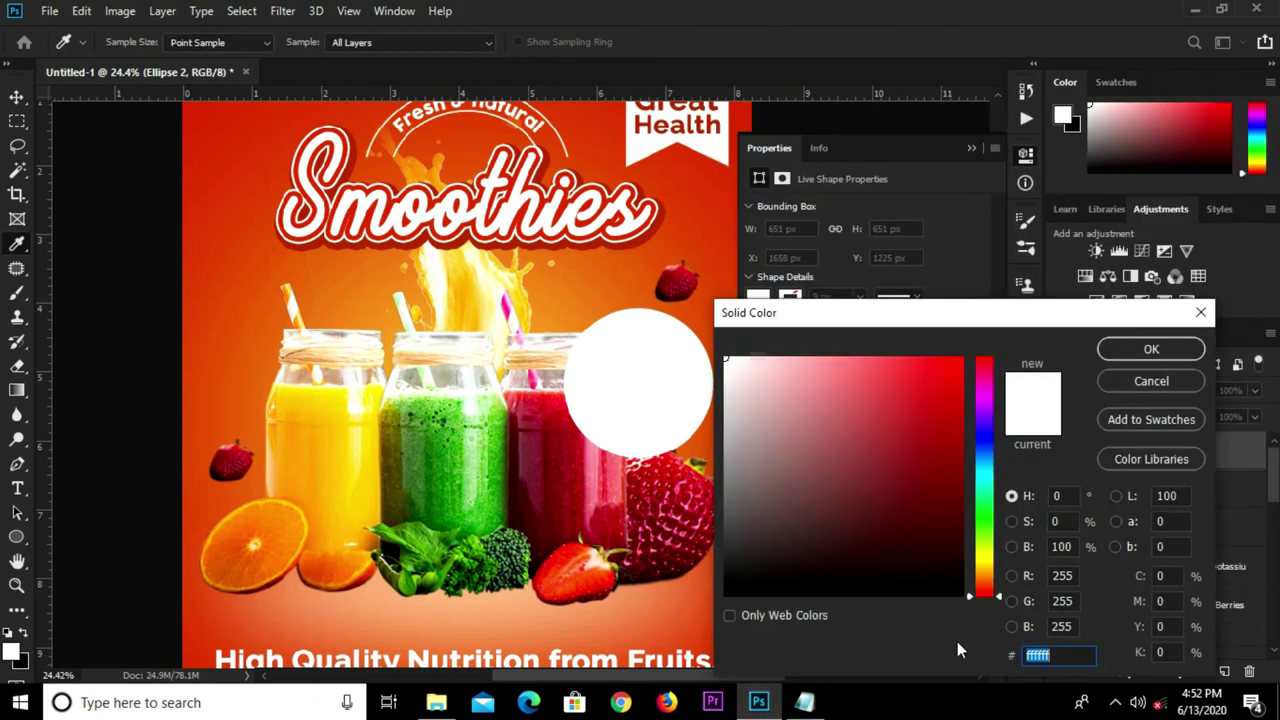
{"action": "key", "text": "ctrl+v"}
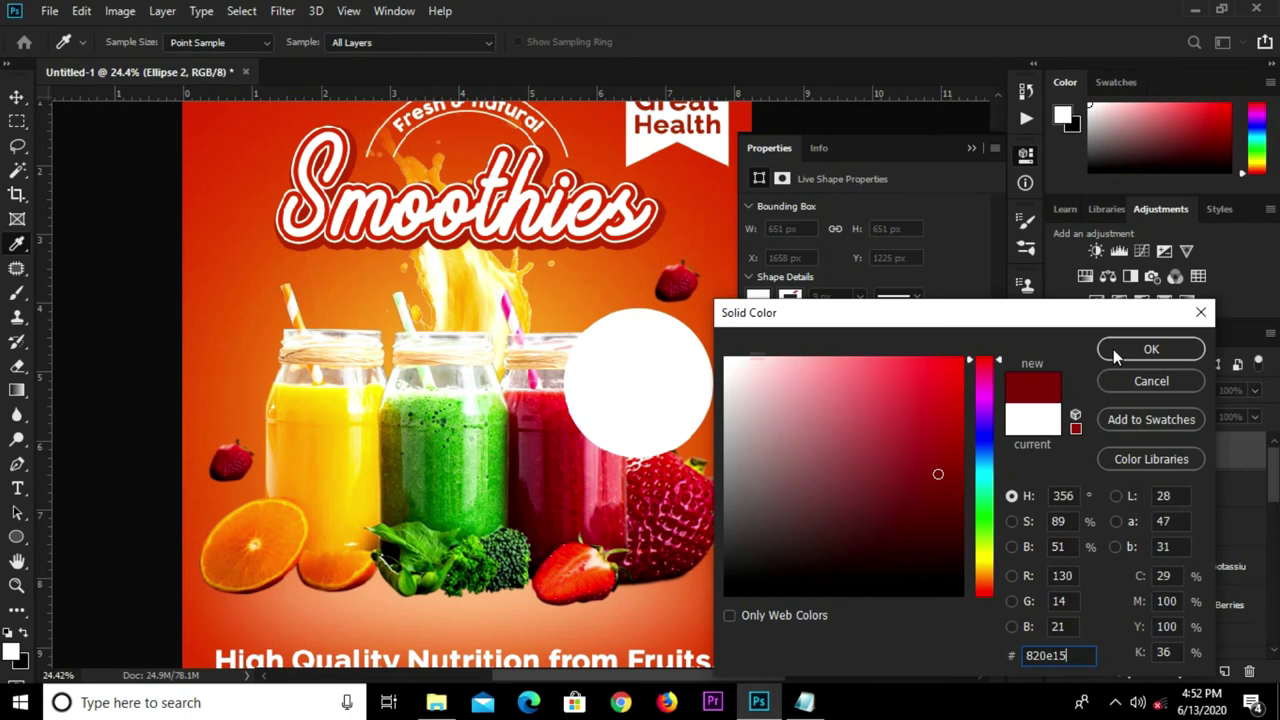
{"action": "left_click", "coordinate": [1151, 349]}
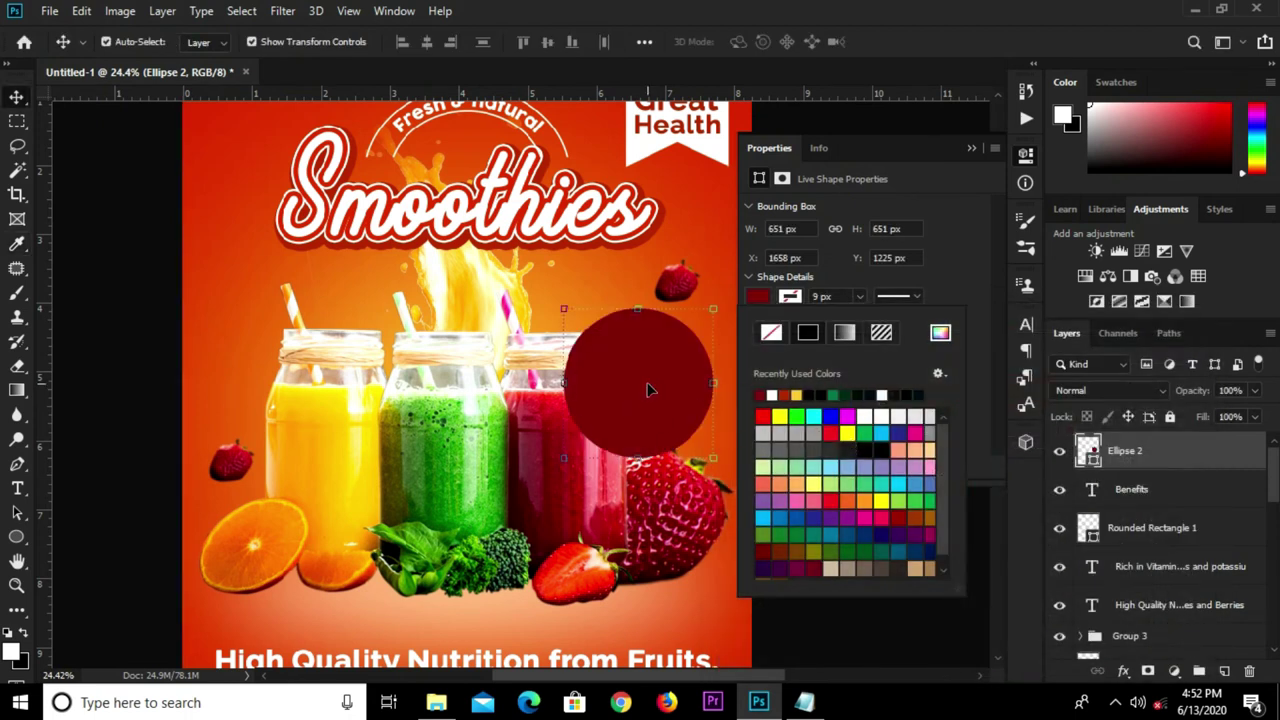
Close the shape properties and duplicate the dark red circle
{"action": "left_click", "coordinate": [993, 137]}
{"action": "left_click", "coordinate": [993, 137]}
{"action": "key", "text": "ctrl+j"}
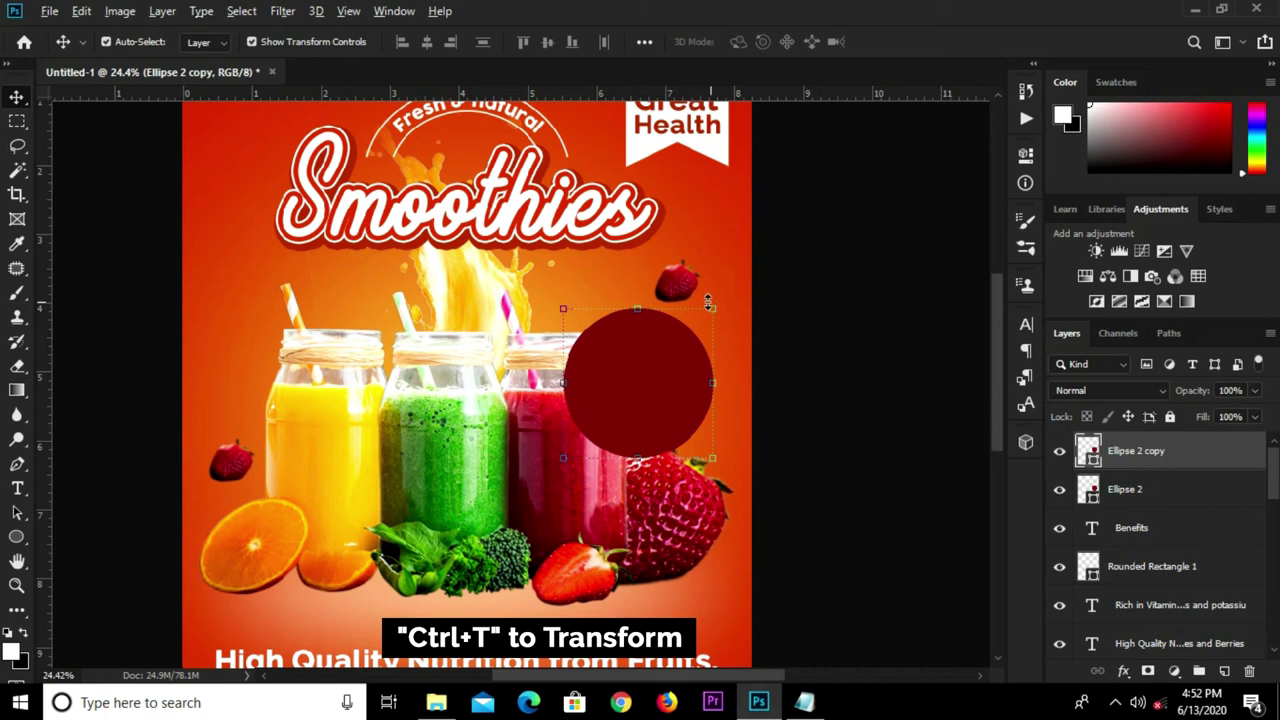
Shrink the circle copy to about 72% size
{"action": "left_click_drag", "start_coordinate": [706, 302], "coordinate": [696, 331]}
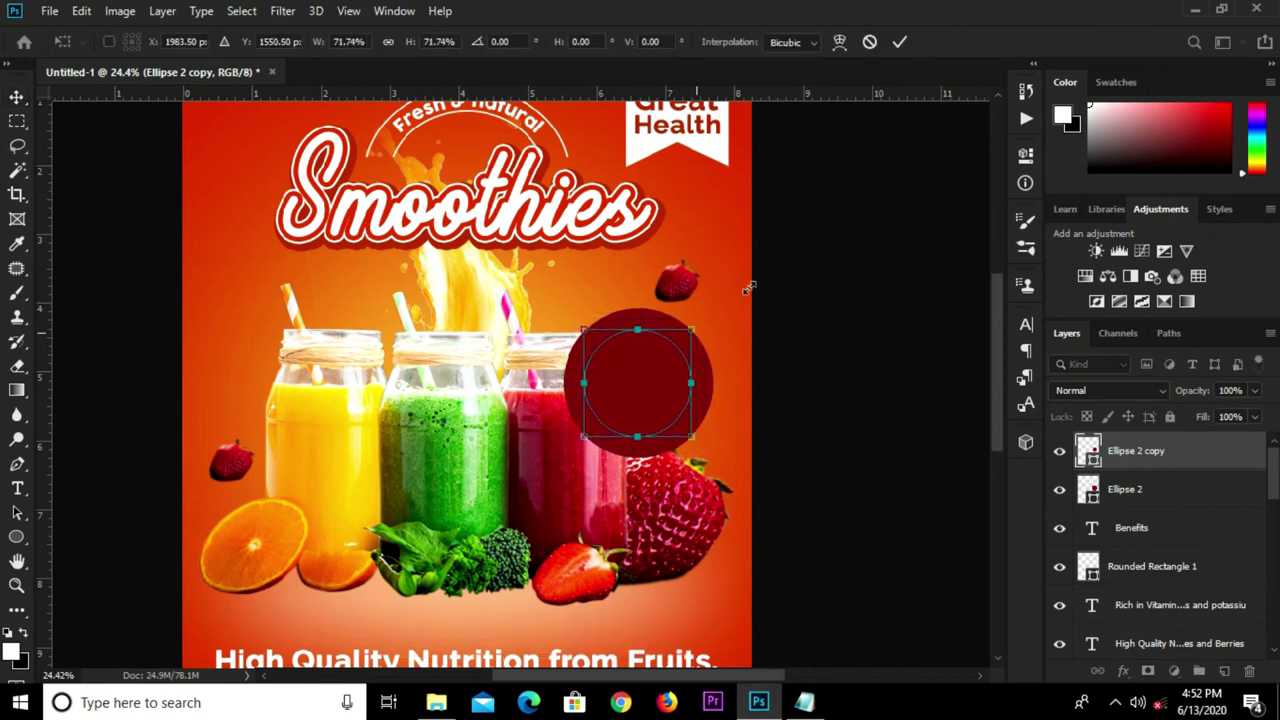
{"action": "left_click", "coordinate": [903, 42]}
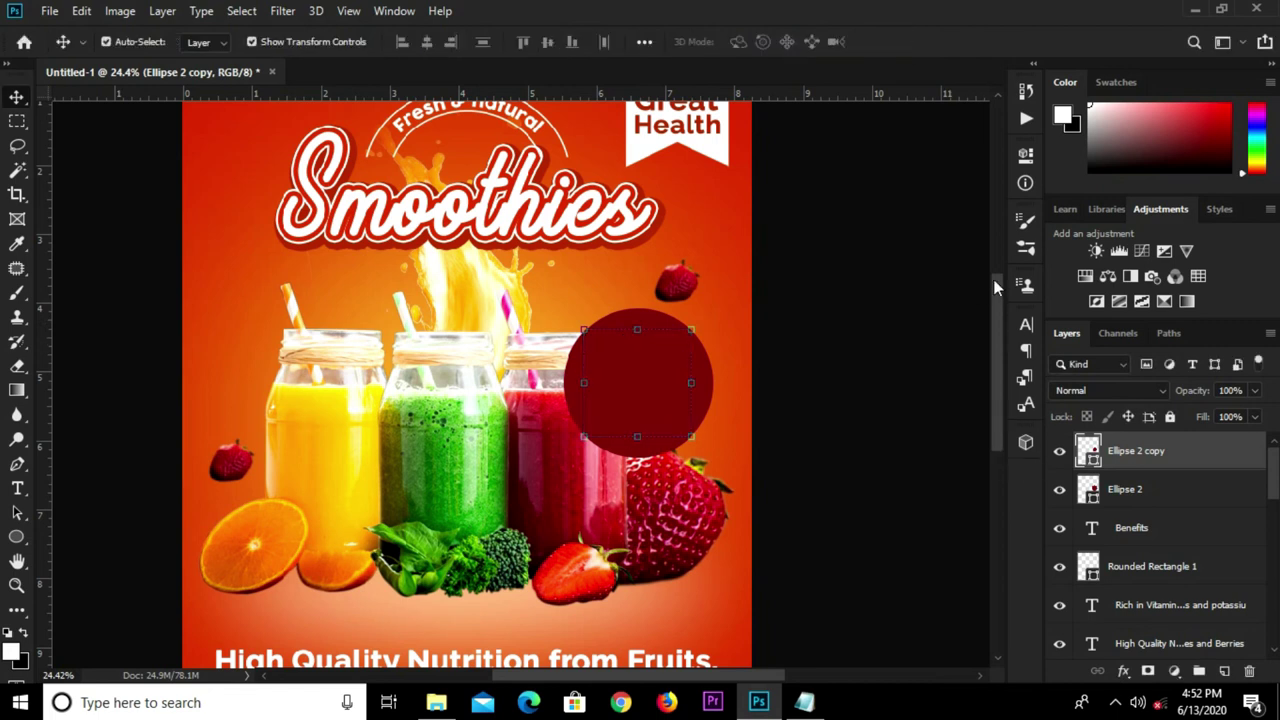
{"action": "left_click", "coordinate": [1025, 157]}
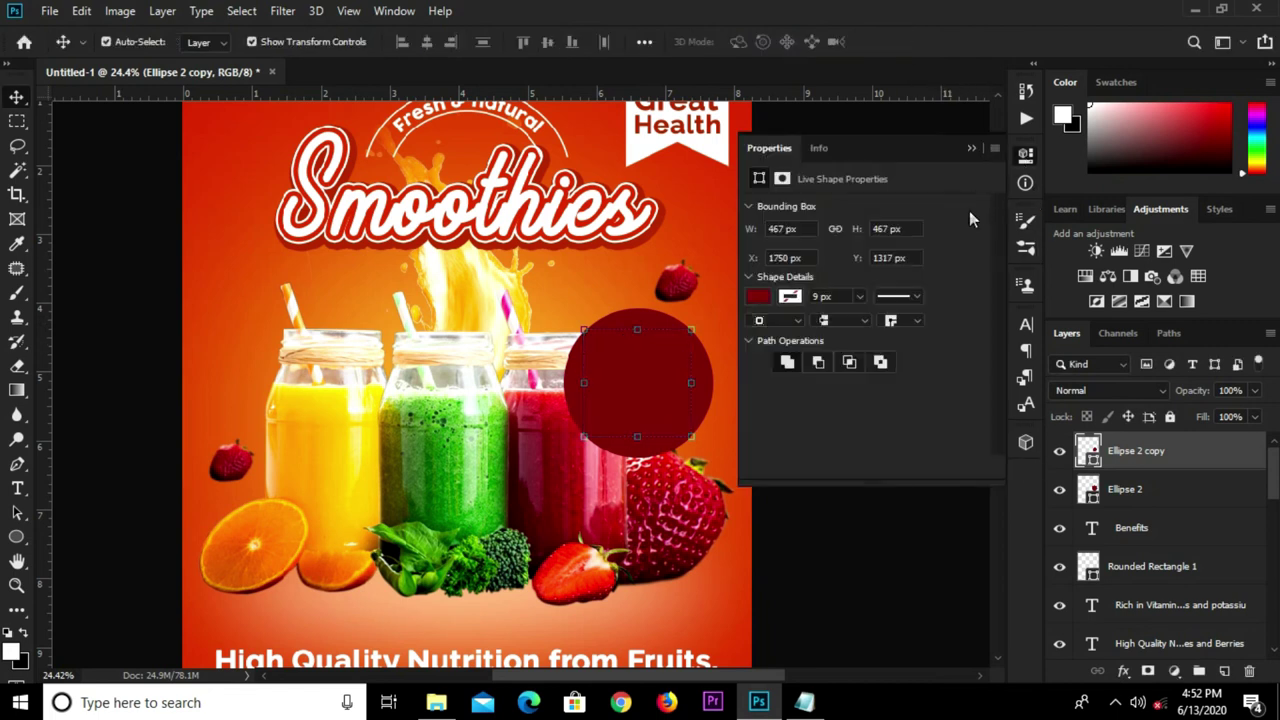
Fill the smaller circle with brighter red b13003, copied from the notes
{"action": "left_click", "coordinate": [758, 296]}
{"action": "left_click", "coordinate": [938, 333]}
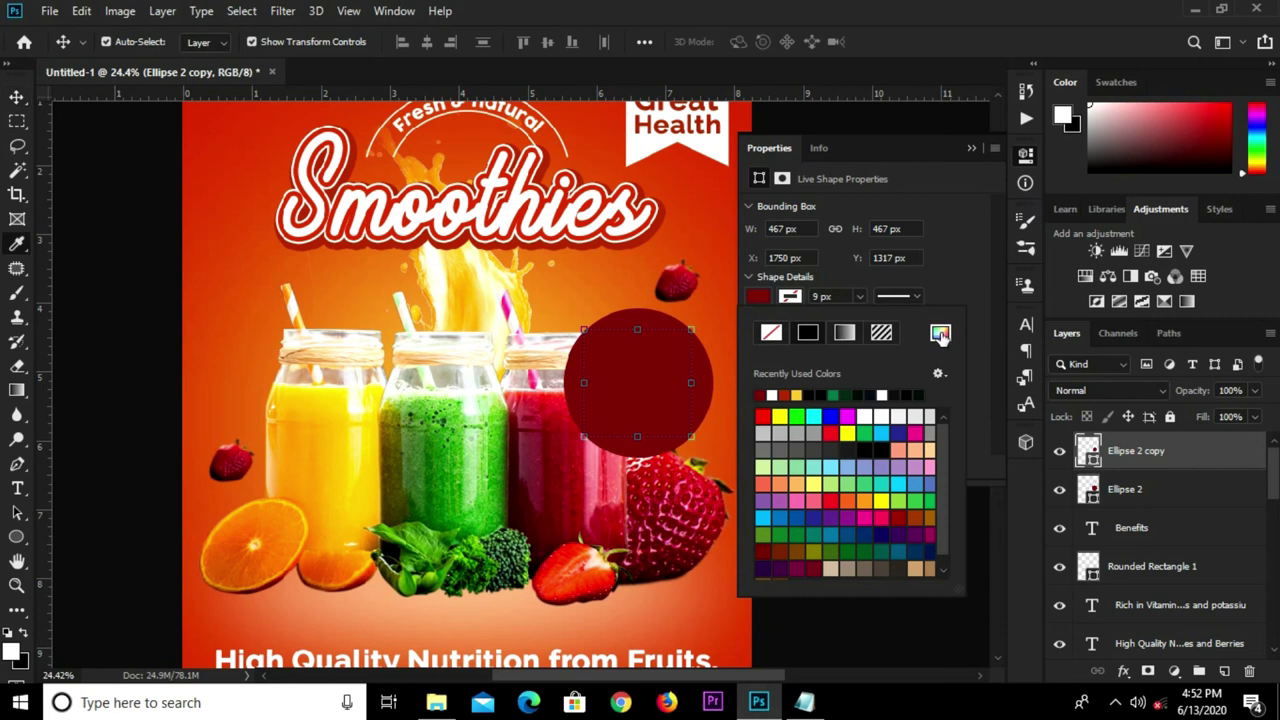
{"action": "mouse_move", "coordinate": [805, 702]}
{"action": "left_click", "coordinate": [815, 633]}
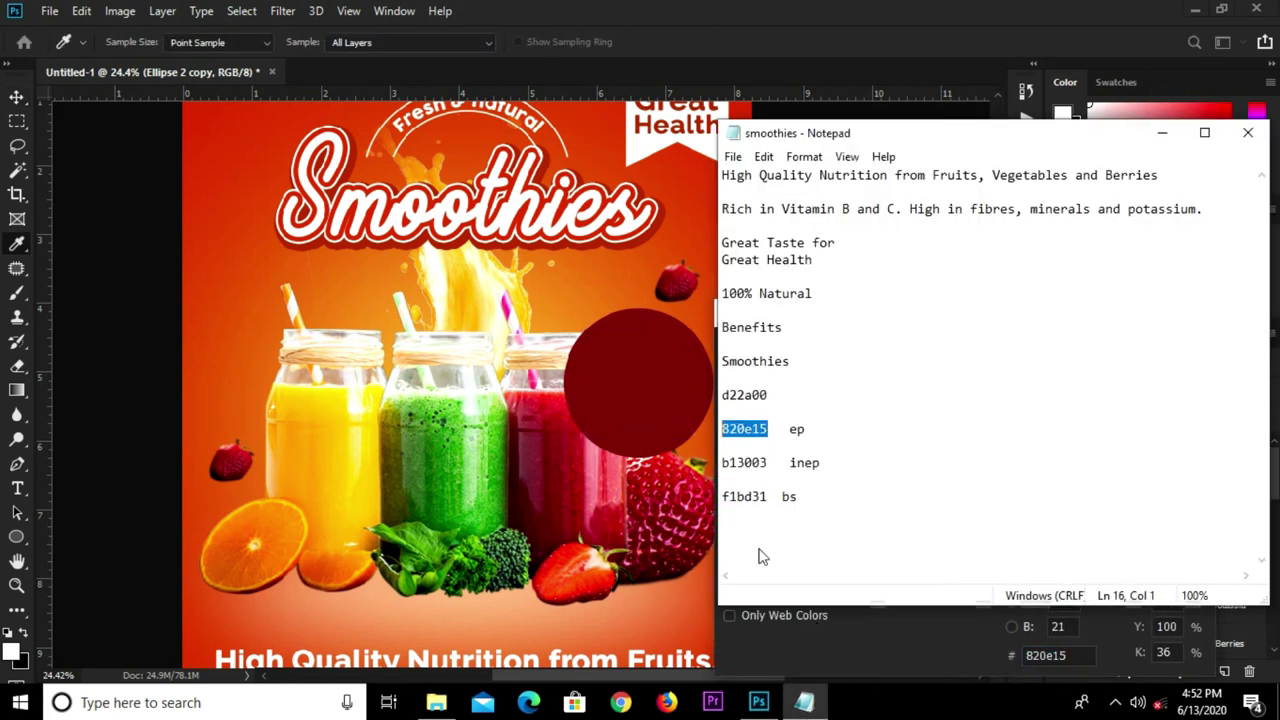
{"action": "left_click_drag", "start_coordinate": [768, 462], "coordinate": [722, 462]}
{"action": "right_click", "coordinate": [735, 458]}
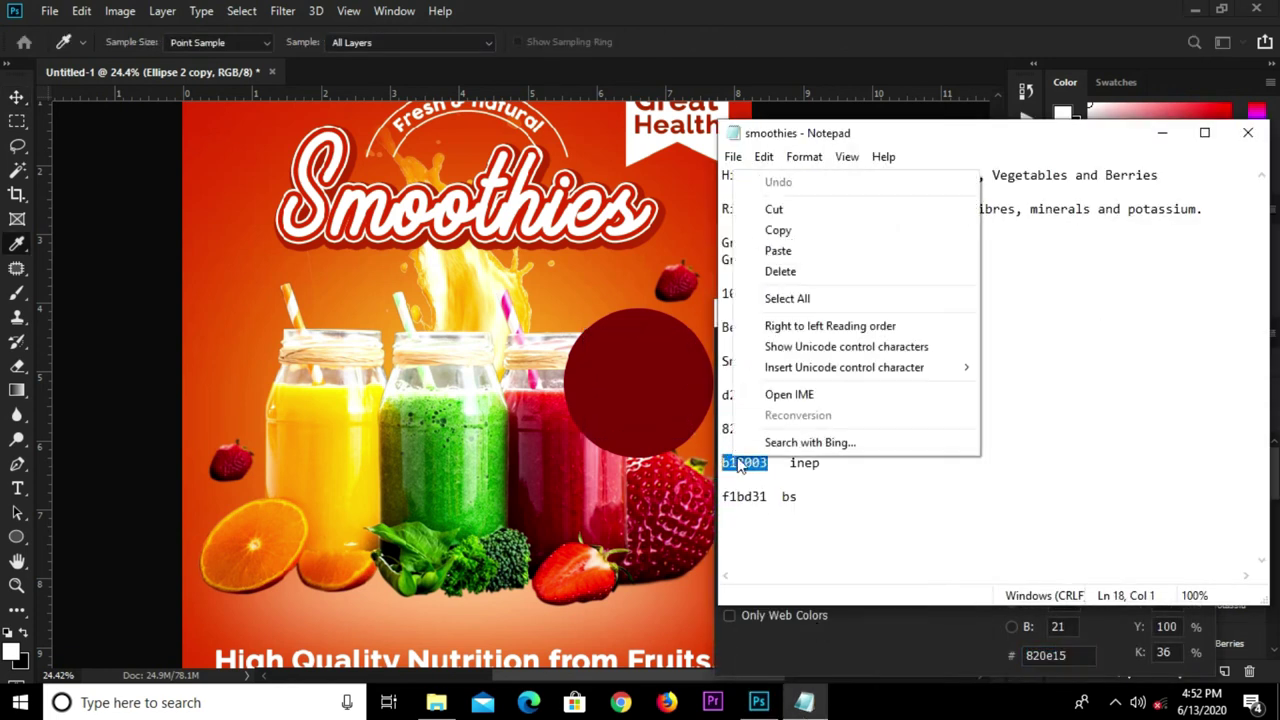
{"action": "left_click", "coordinate": [778, 230]}
{"action": "left_click", "coordinate": [984, 655]}
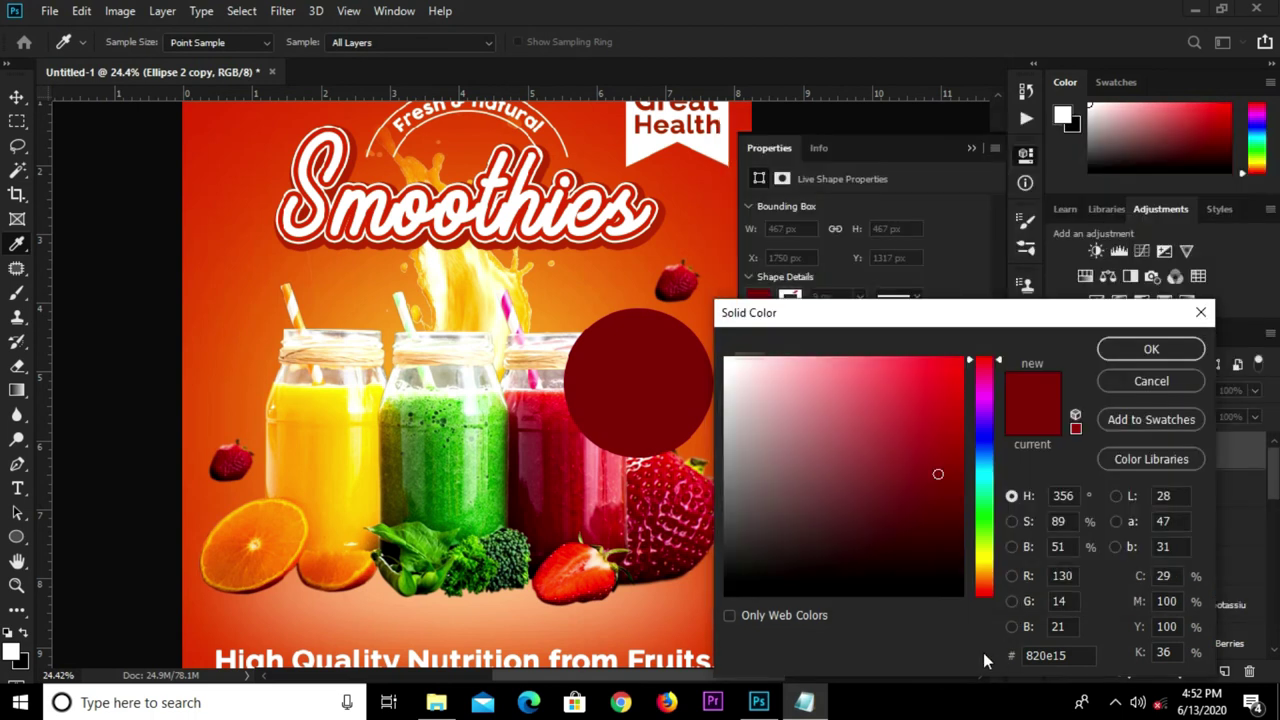
{"action": "key", "text": "ctrl+v"}
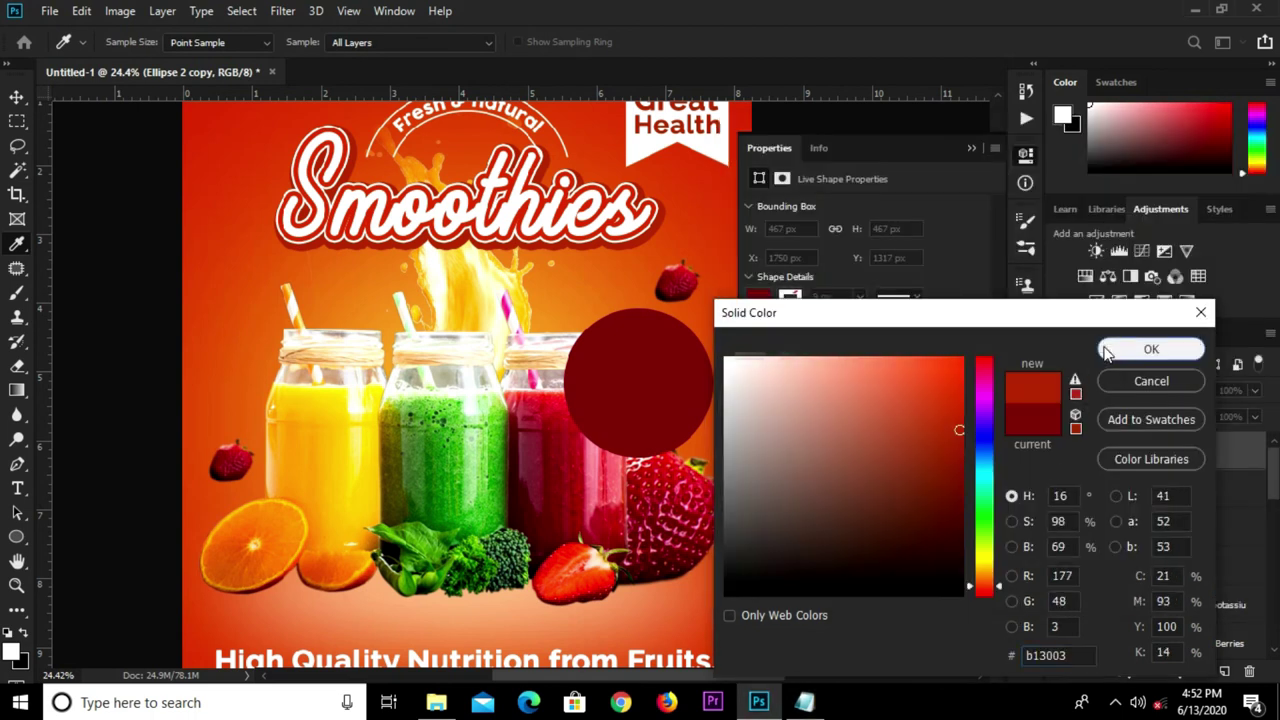
{"action": "left_click", "coordinate": [1120, 349]}
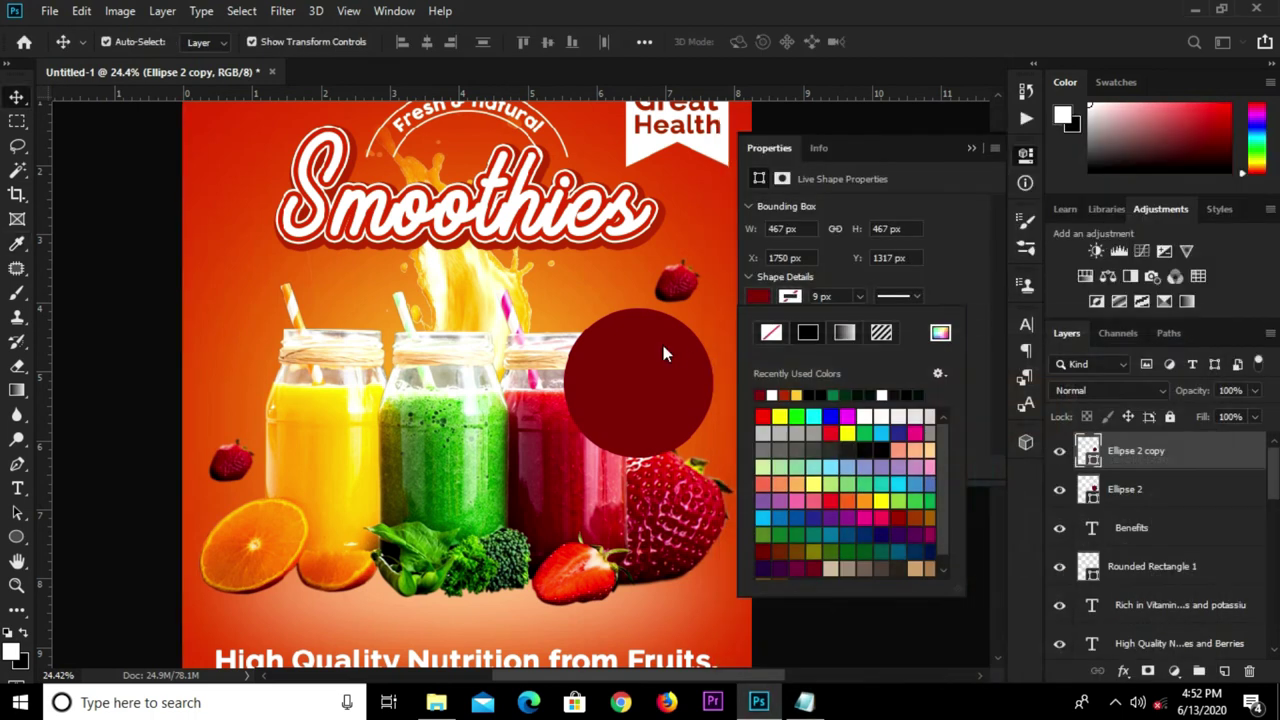
Close the shape properties and reselect the Ellipse 2 copy layer
{"action": "left_click", "coordinate": [993, 138]}
{"action": "left_click", "coordinate": [993, 138]}
{"action": "left_click", "coordinate": [729, 409]}
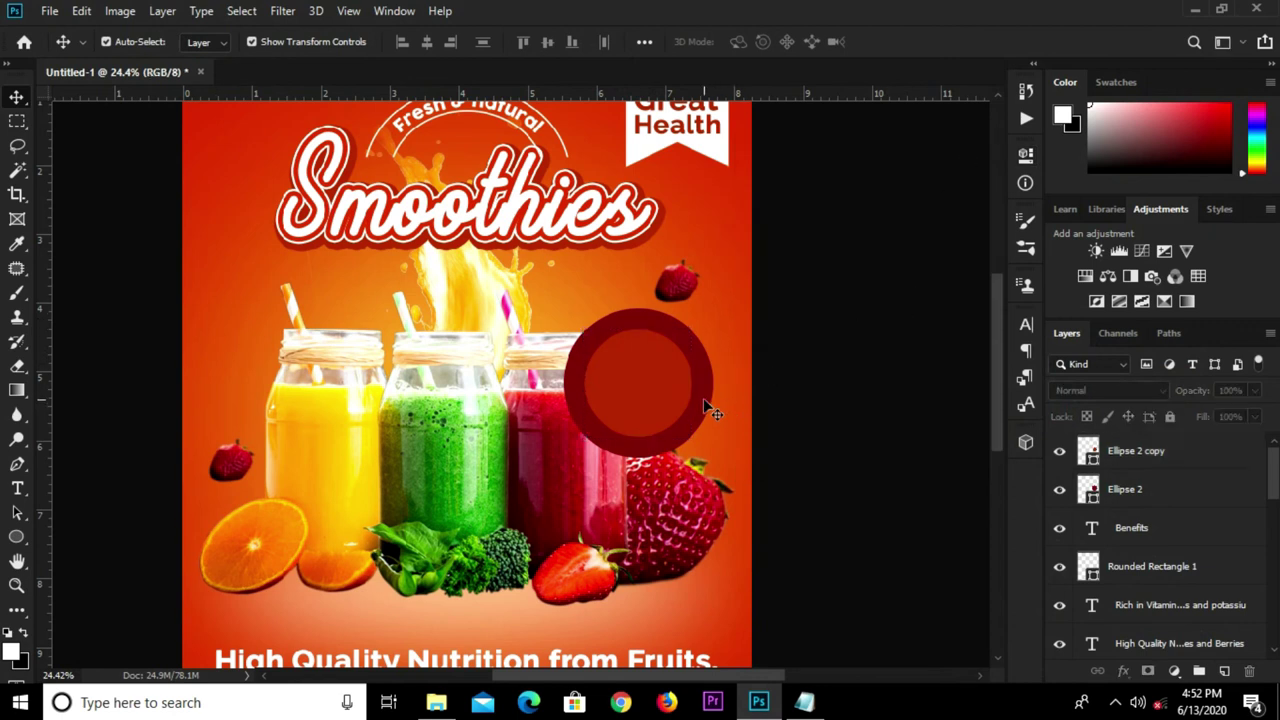
{"action": "left_click", "coordinate": [1087, 489]}
{"action": "left_click", "coordinate": [1135, 451]}
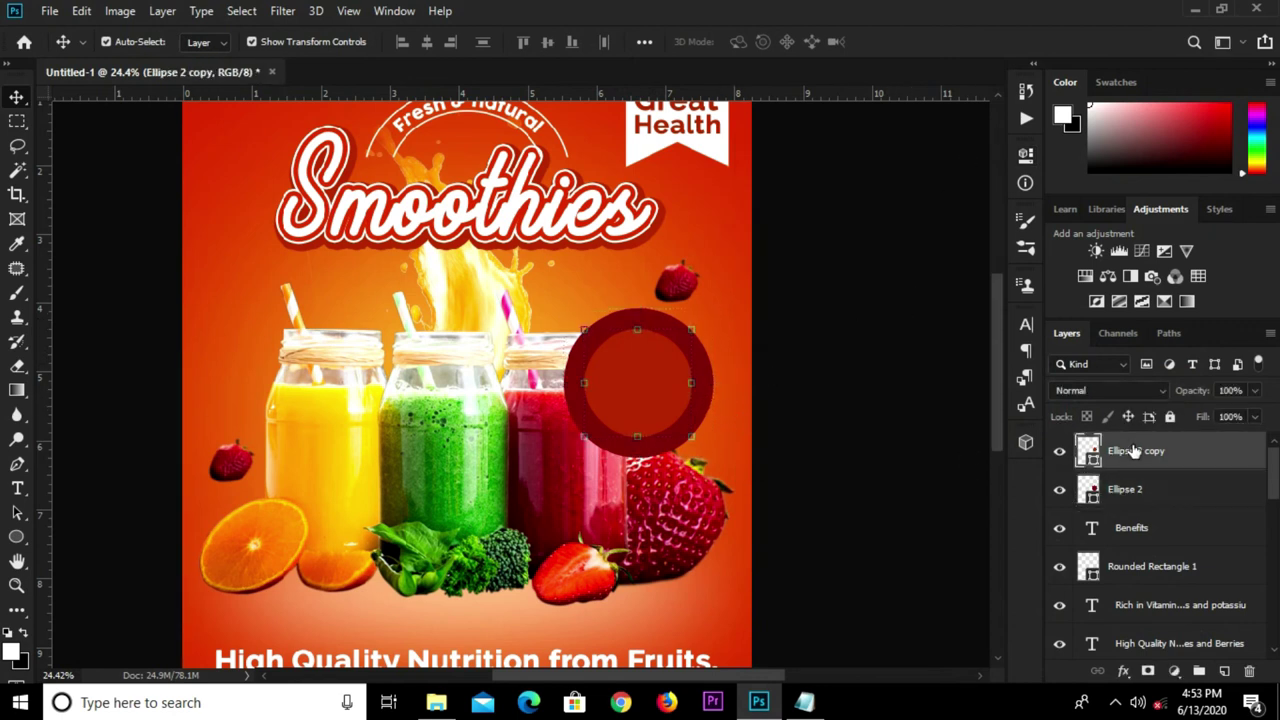
Hide the Ellipse 2 copy and rasterize the Ellipse 2 circle
{"action": "left_click", "coordinate": [1059, 451]}
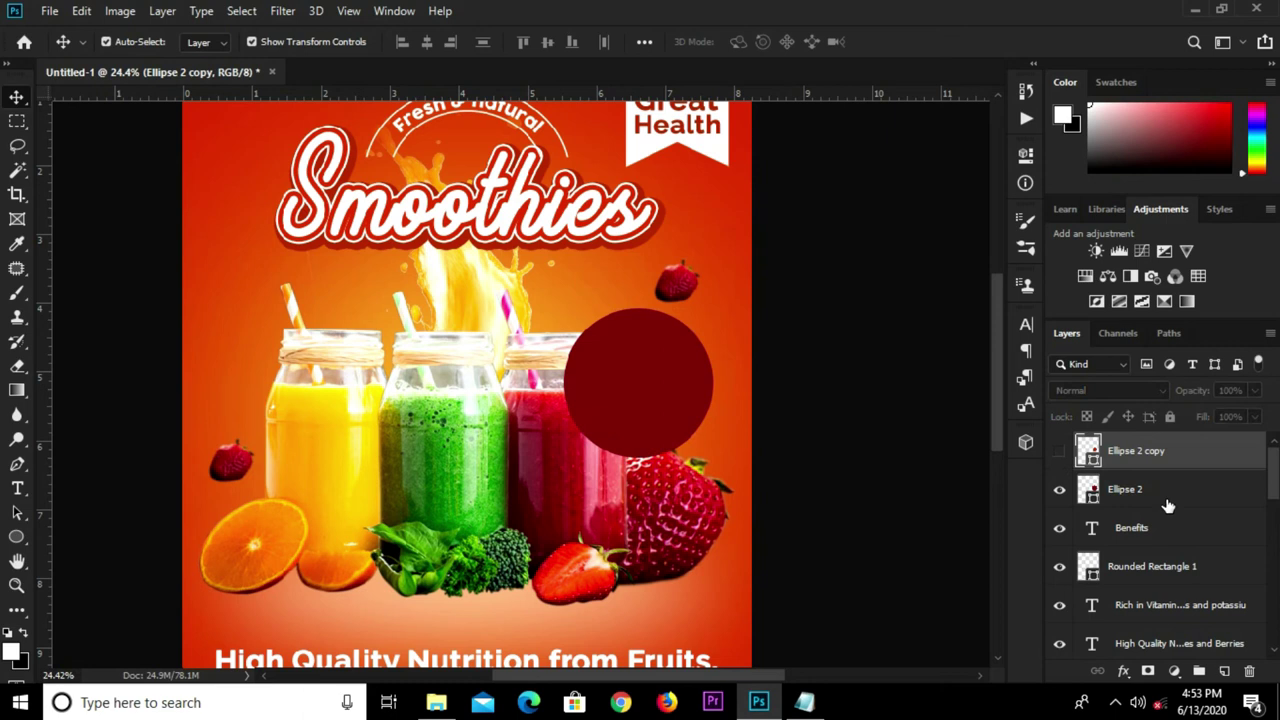
{"action": "left_click", "coordinate": [1147, 488]}
{"action": "right_click", "coordinate": [1163, 488]}
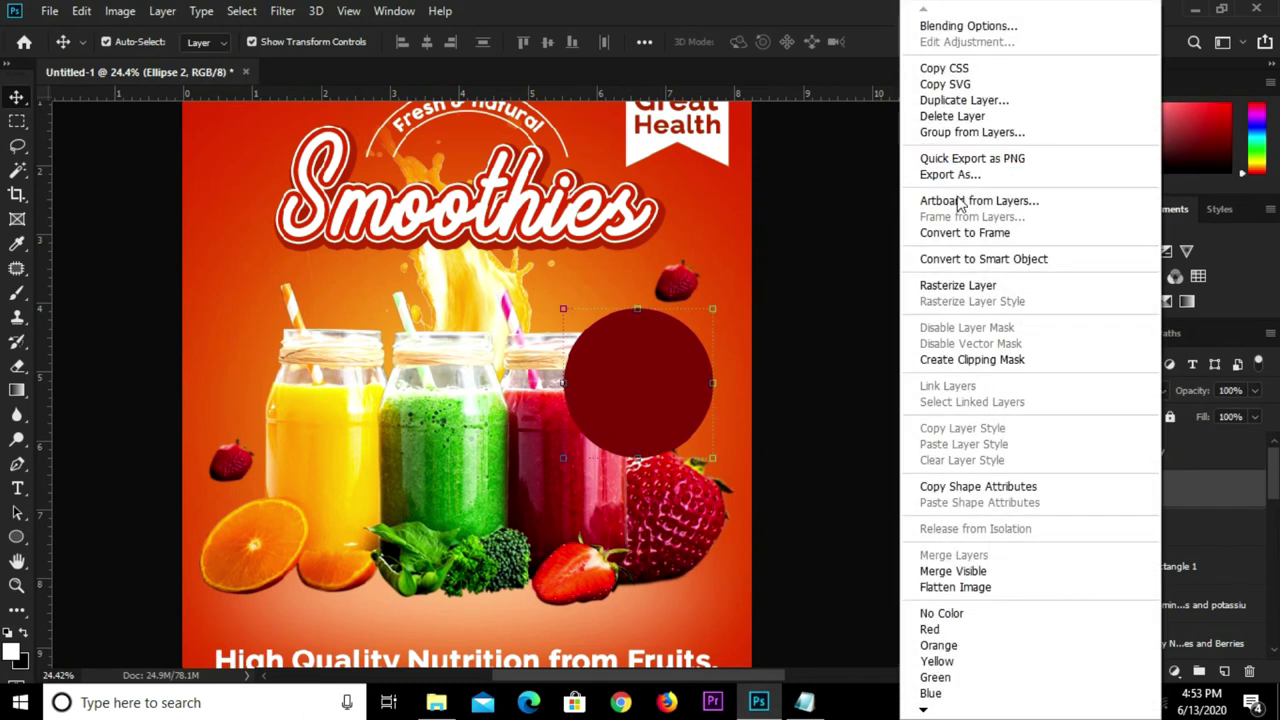
{"action": "left_click", "coordinate": [945, 285]}
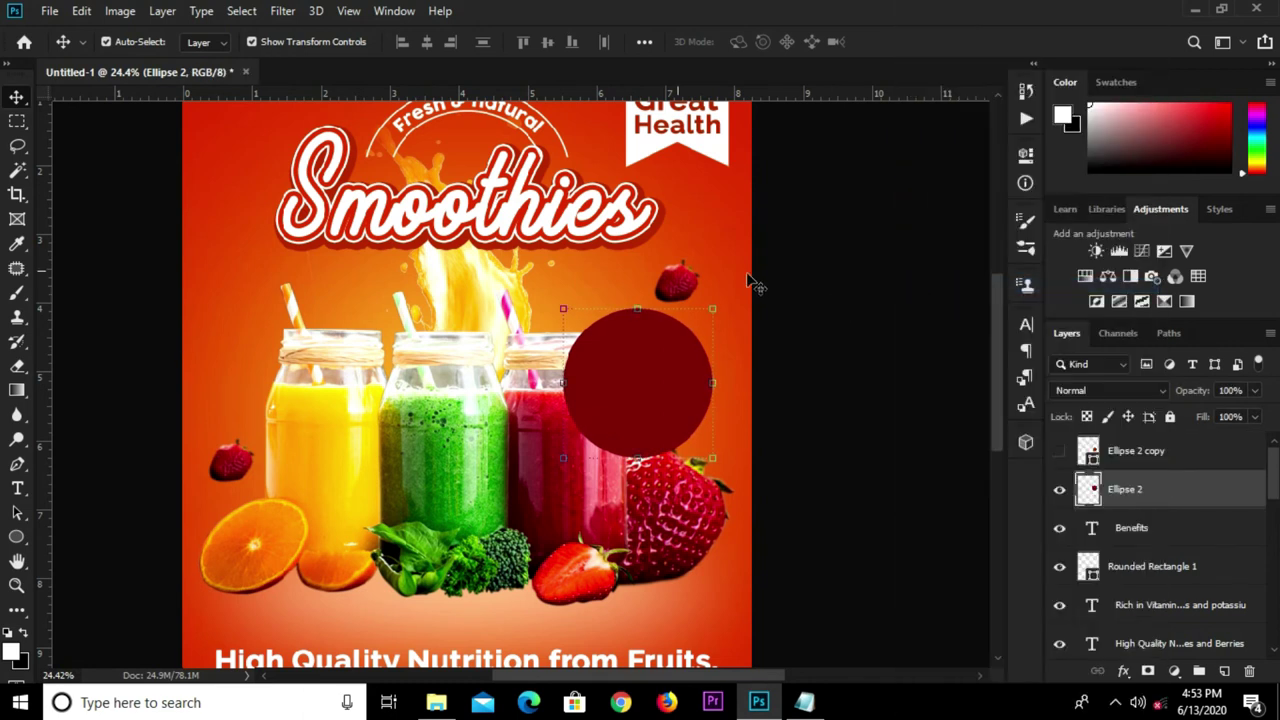
Outline the circle's upper-left corner with the Polygonal Lasso
{"action": "left_click", "coordinate": [18, 148]}
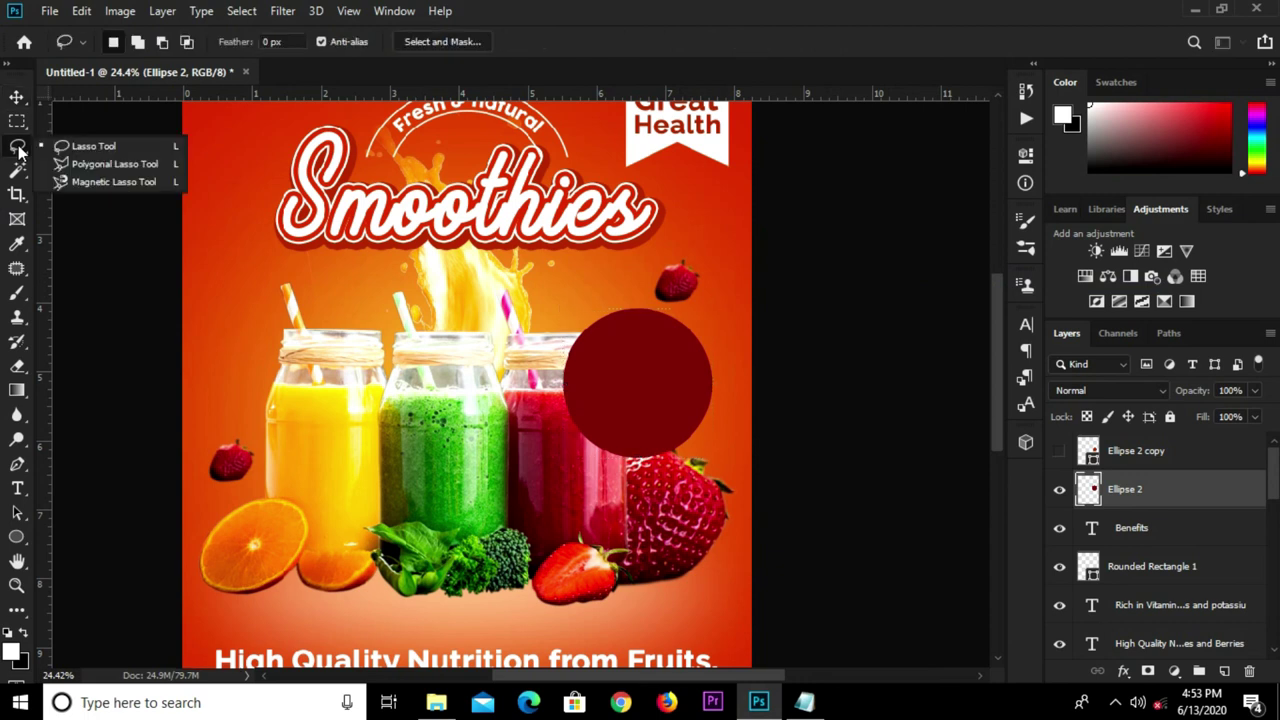
{"action": "left_click", "coordinate": [76, 165]}
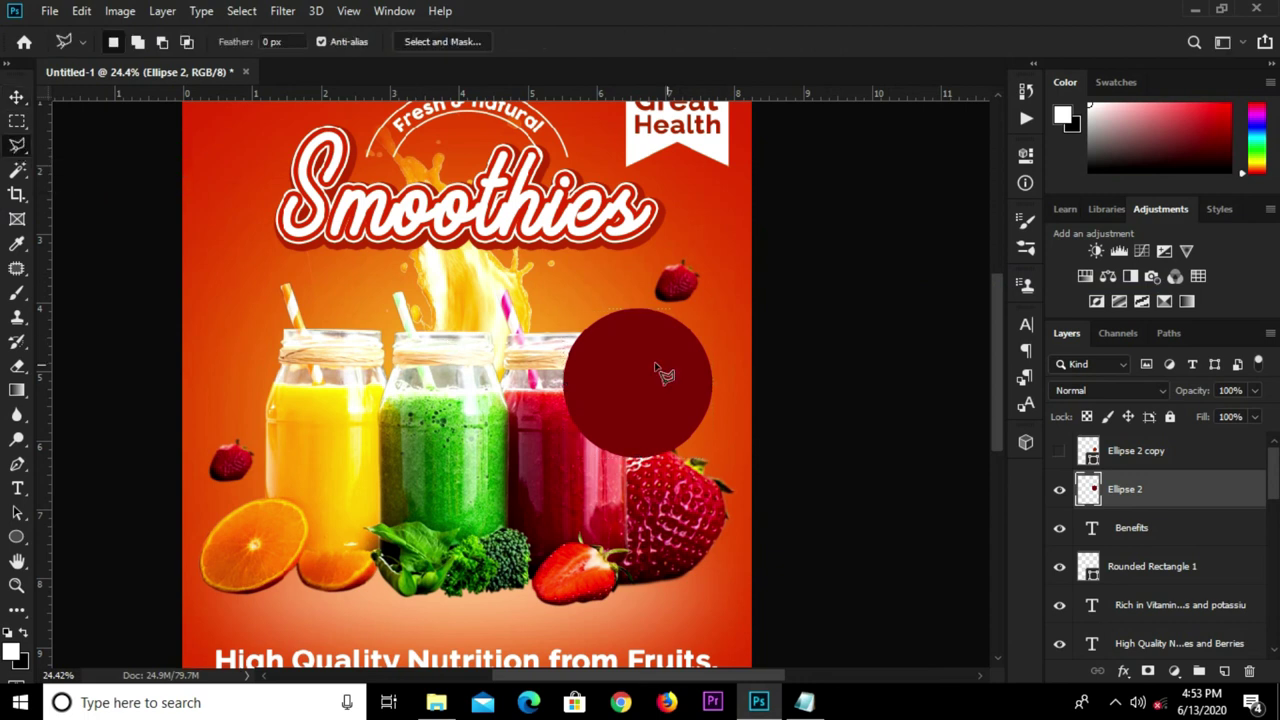
{"action": "scroll", "coordinate": [586, 371], "scroll_direction": "up", "scroll_amount": 2}
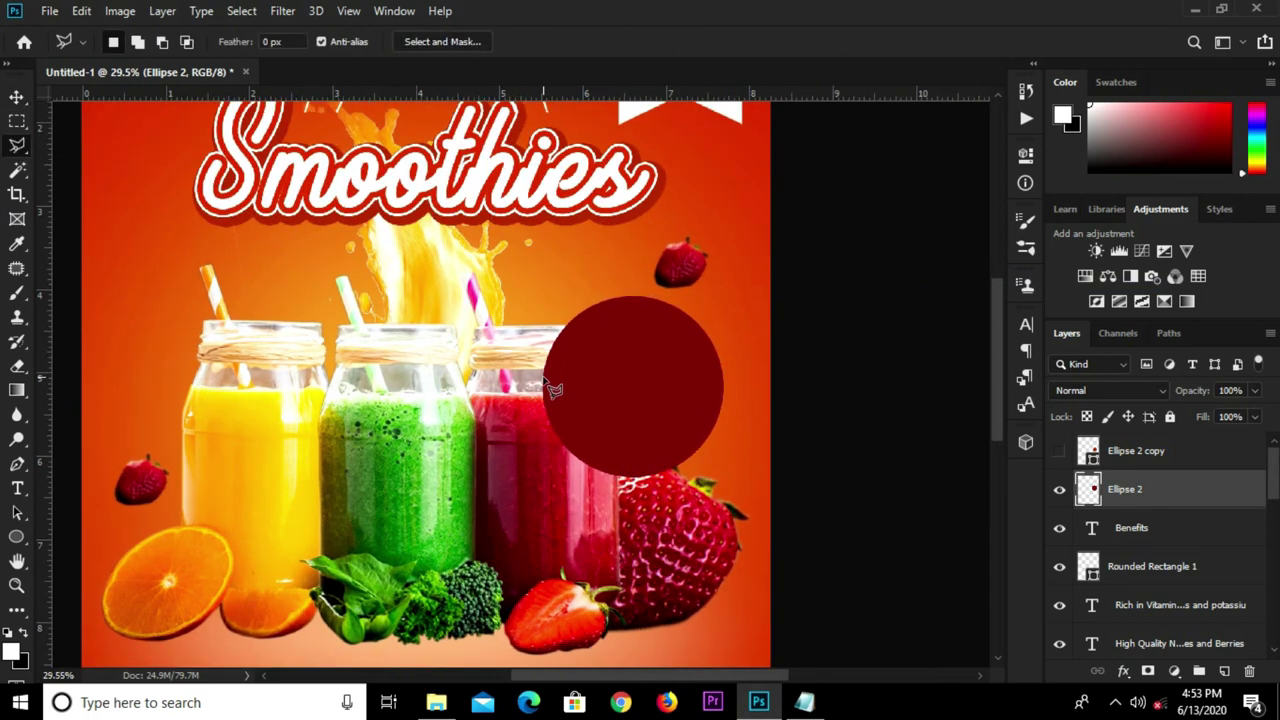
{"action": "left_click", "coordinate": [544, 382]}
{"action": "left_click", "coordinate": [655, 297]}
{"action": "left_click", "coordinate": [617, 265]}
{"action": "left_click", "coordinate": [545, 292]}
{"action": "left_click", "coordinate": [477, 366]}
{"action": "double_click", "coordinate": [541, 388]}
Cut the selected corner into a new layer with Layer Via Cut
{"action": "left_click", "coordinate": [17, 121]}
{"action": "left_click", "coordinate": [70, 123]}
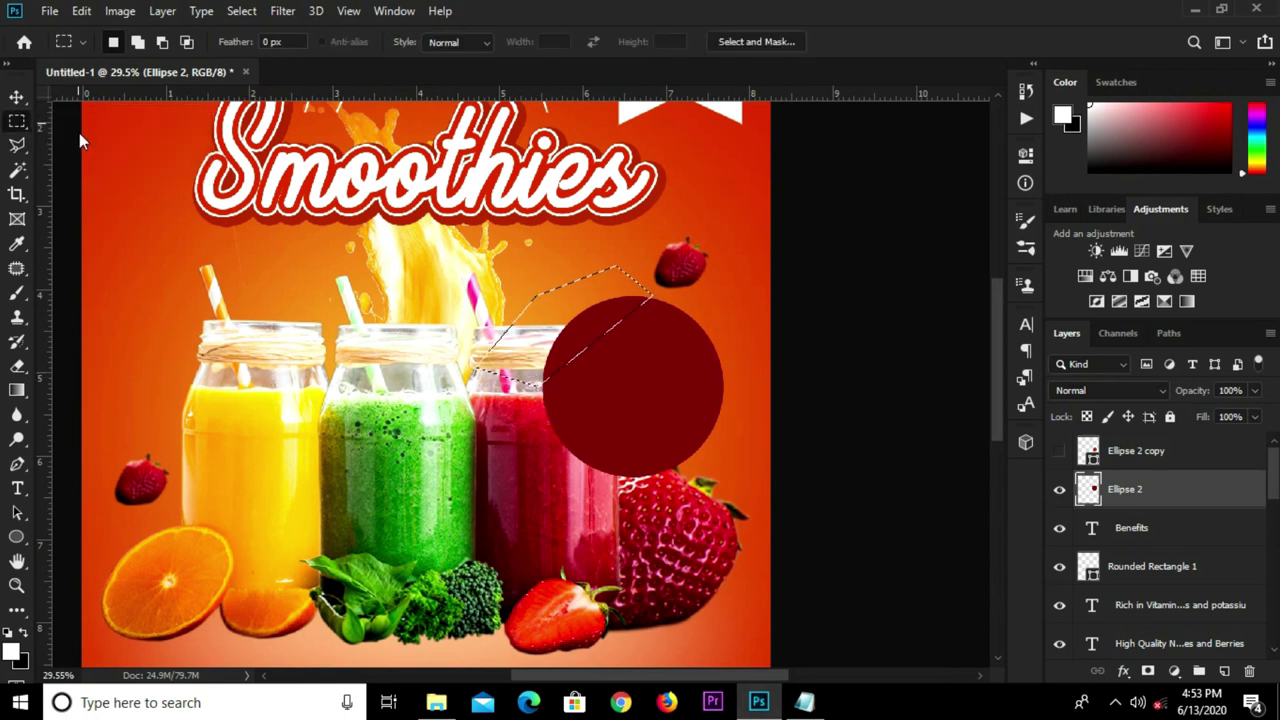
{"action": "right_click", "coordinate": [583, 316]}
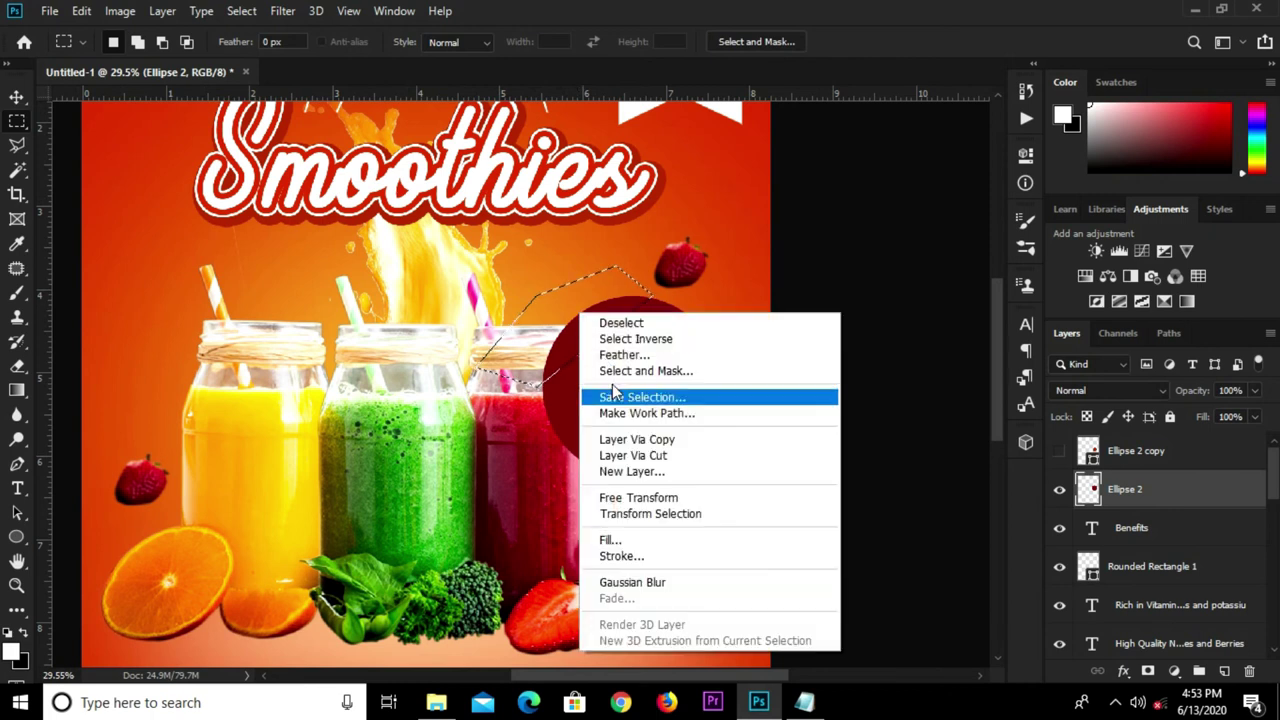
{"action": "left_click", "coordinate": [657, 455]}
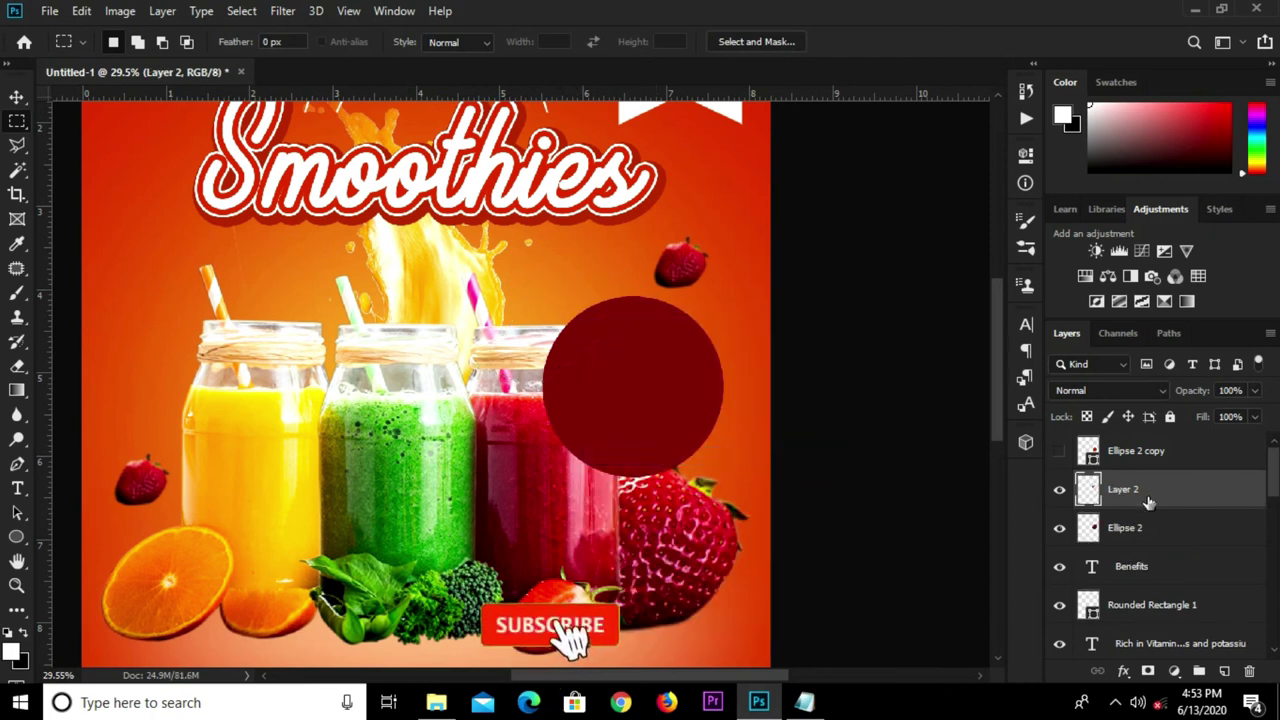
Rotate Layer 2's corner piece 180° with Free Transform and commit
{"action": "key", "text": "v"}
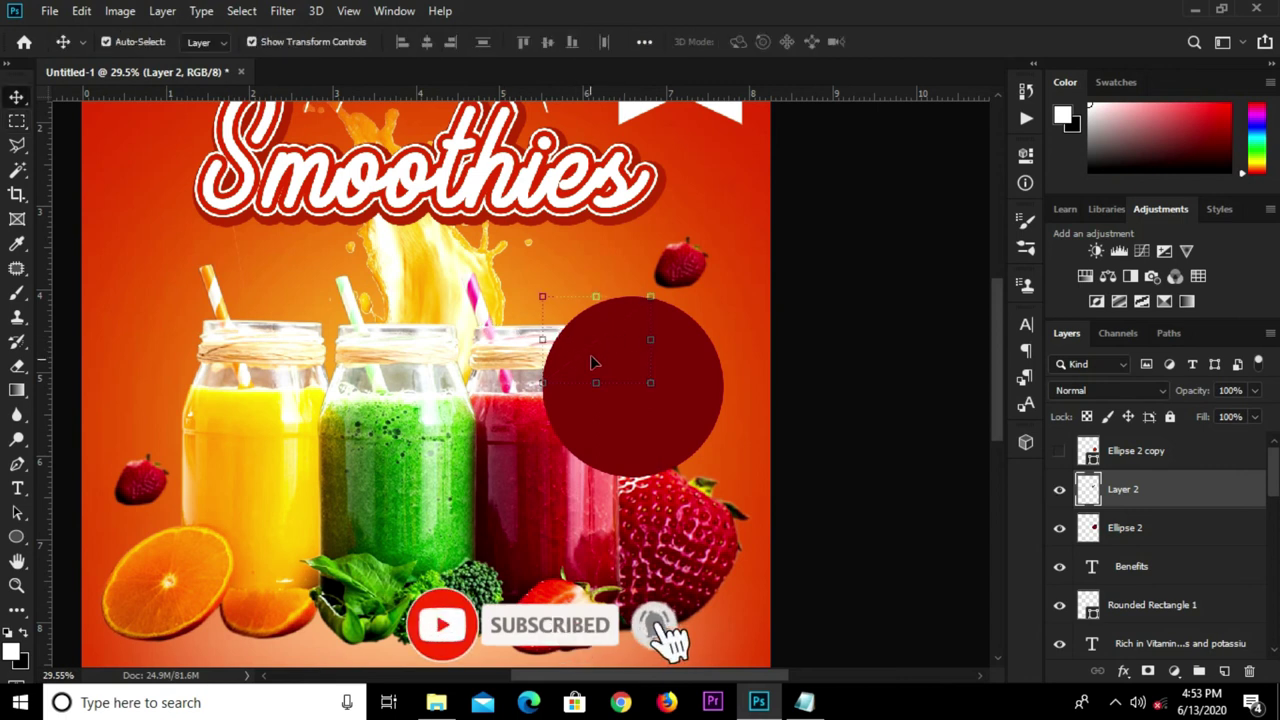
{"action": "key", "text": "ctrl+t"}
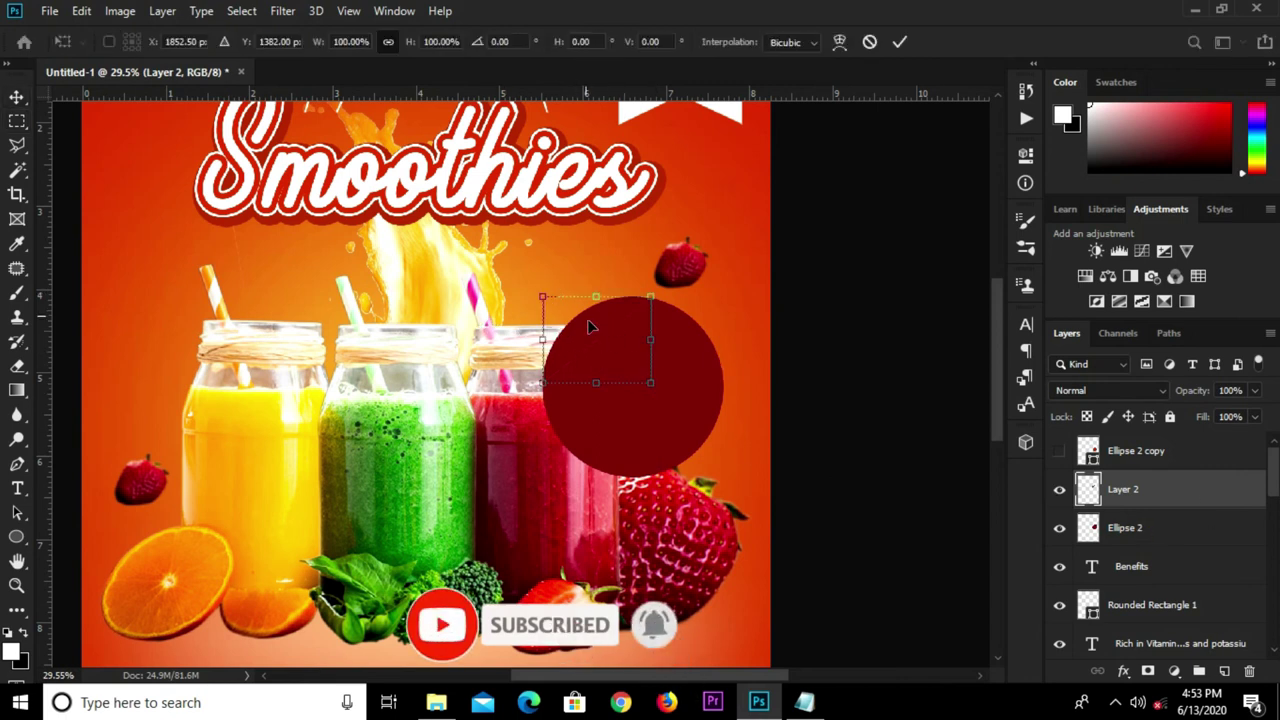
{"action": "right_click", "coordinate": [590, 344]}
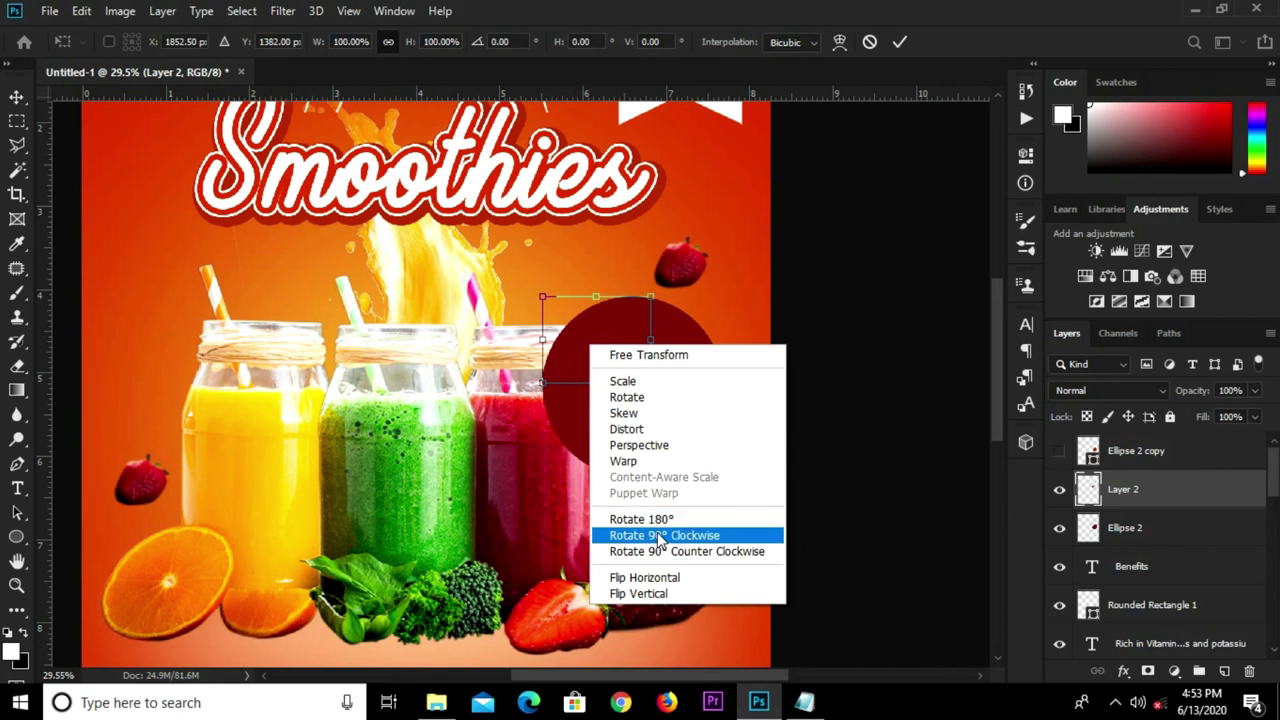
{"action": "left_click", "coordinate": [667, 522]}
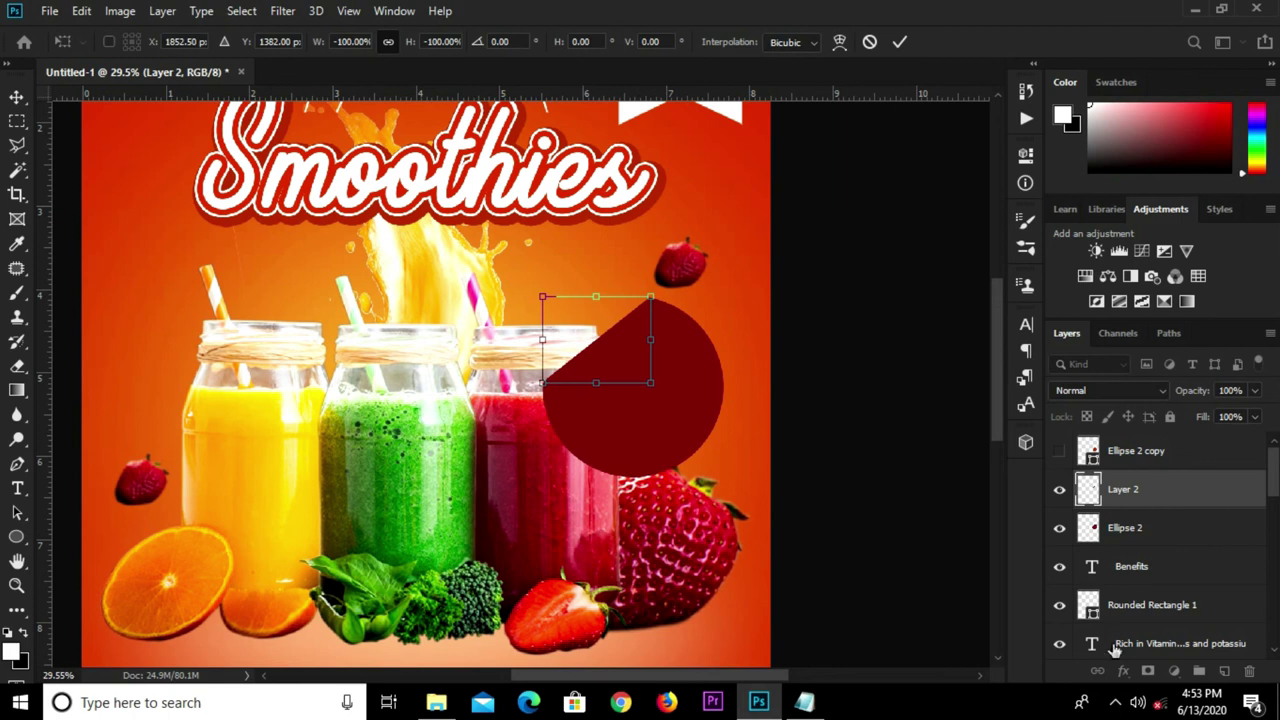
{"action": "key", "text": "Return"}
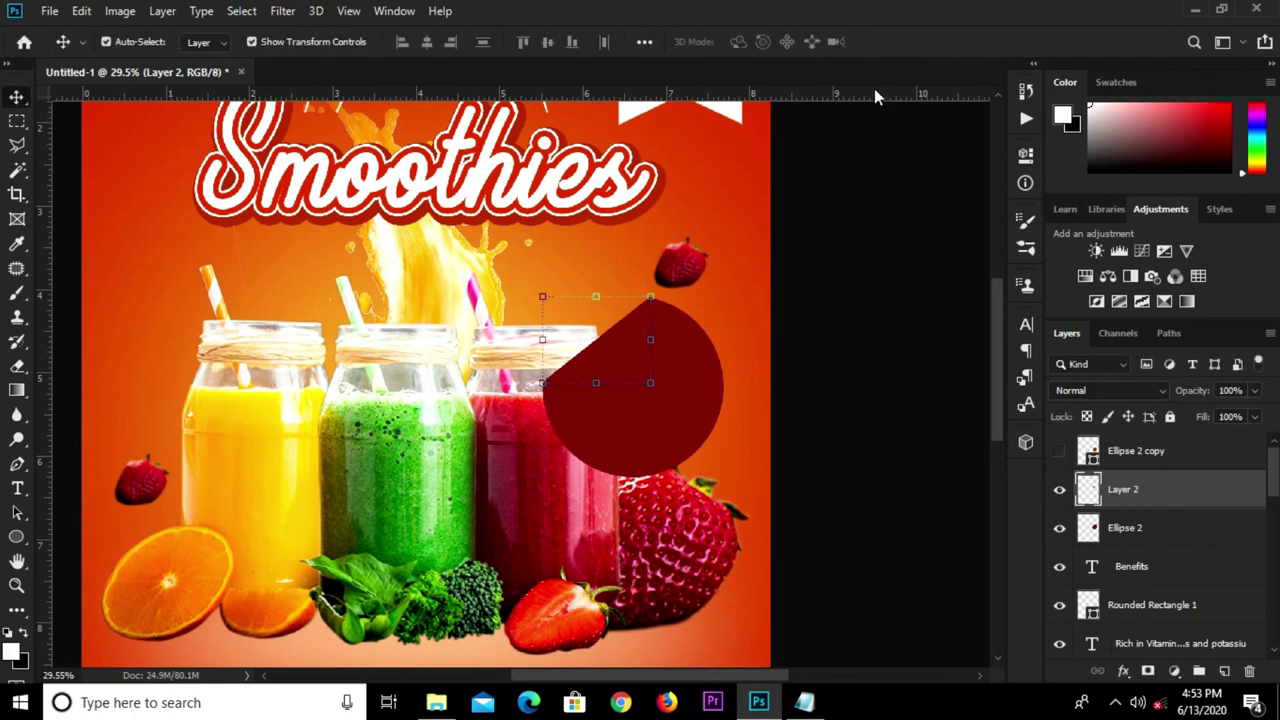
Give Layer 2 a Foreground-to-Background gradient overlay angled at 120° to shade the folded corner
{"action": "left_click", "coordinate": [1123, 671]}
{"action": "left_click", "coordinate": [1155, 608]}
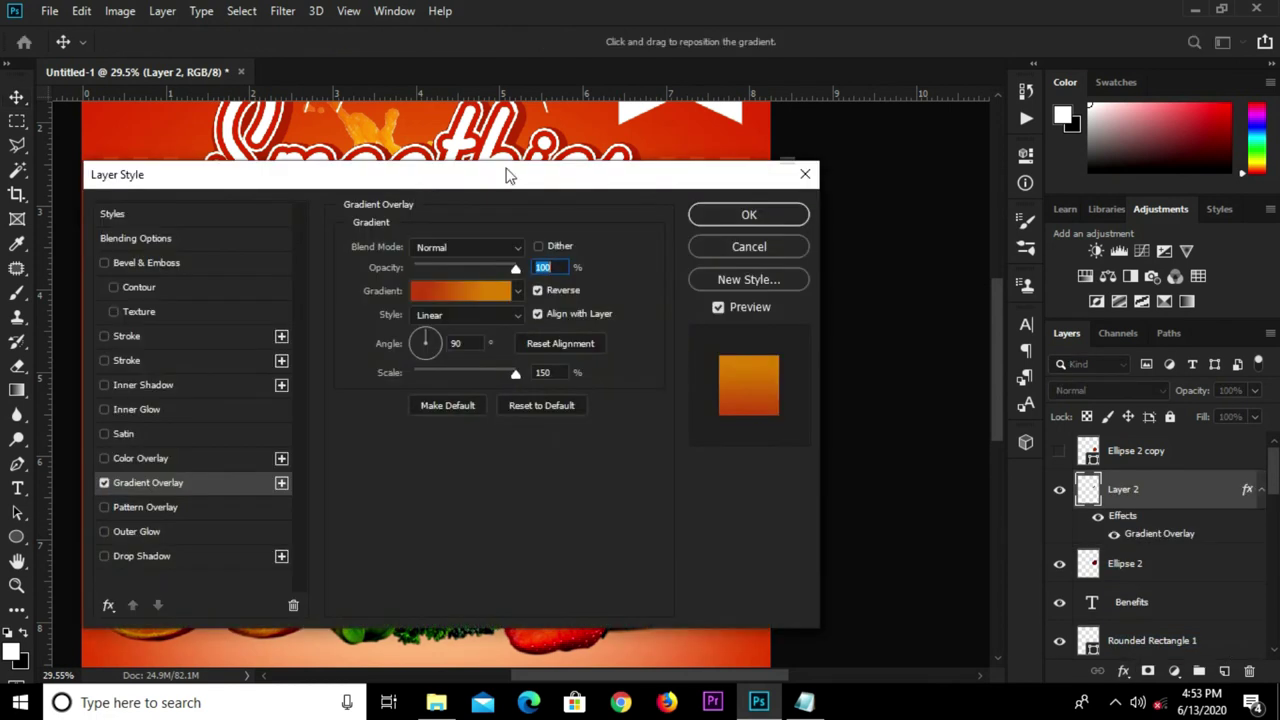
{"action": "left_click_drag", "start_coordinate": [447, 188], "coordinate": [1003, 290]}
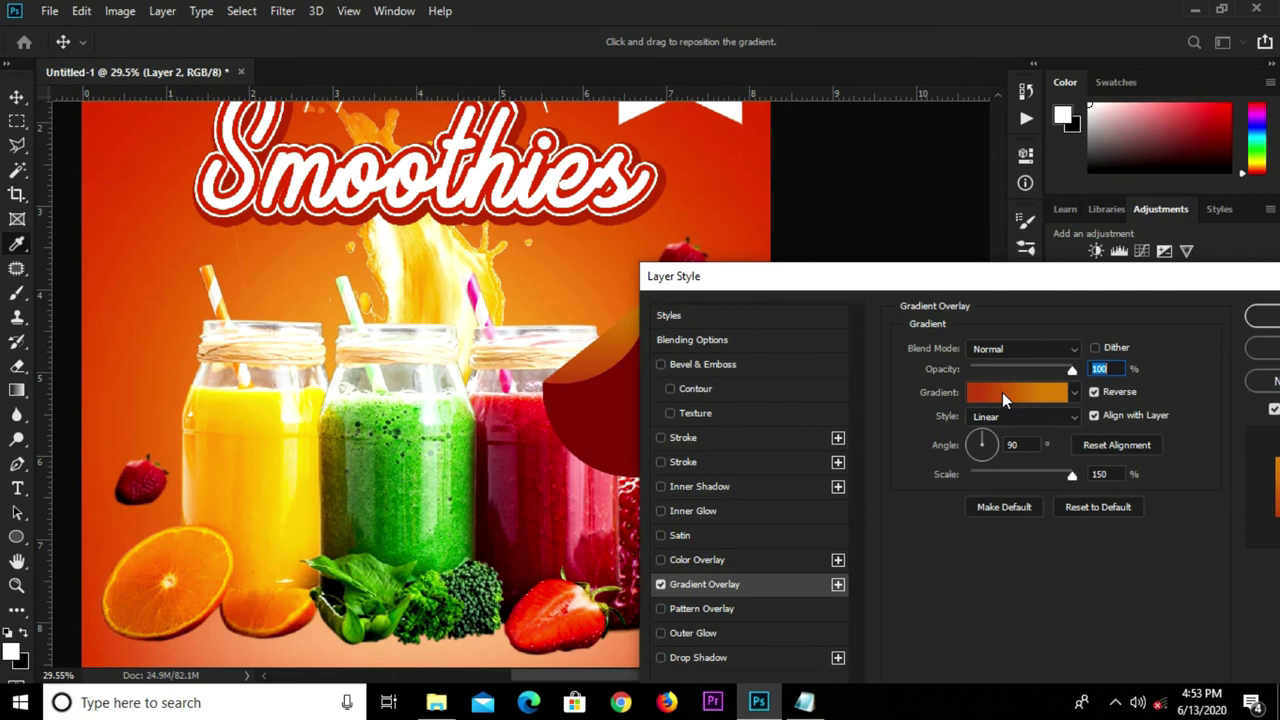
{"action": "left_click", "coordinate": [1004, 397]}
{"action": "left_click", "coordinate": [452, 118]}
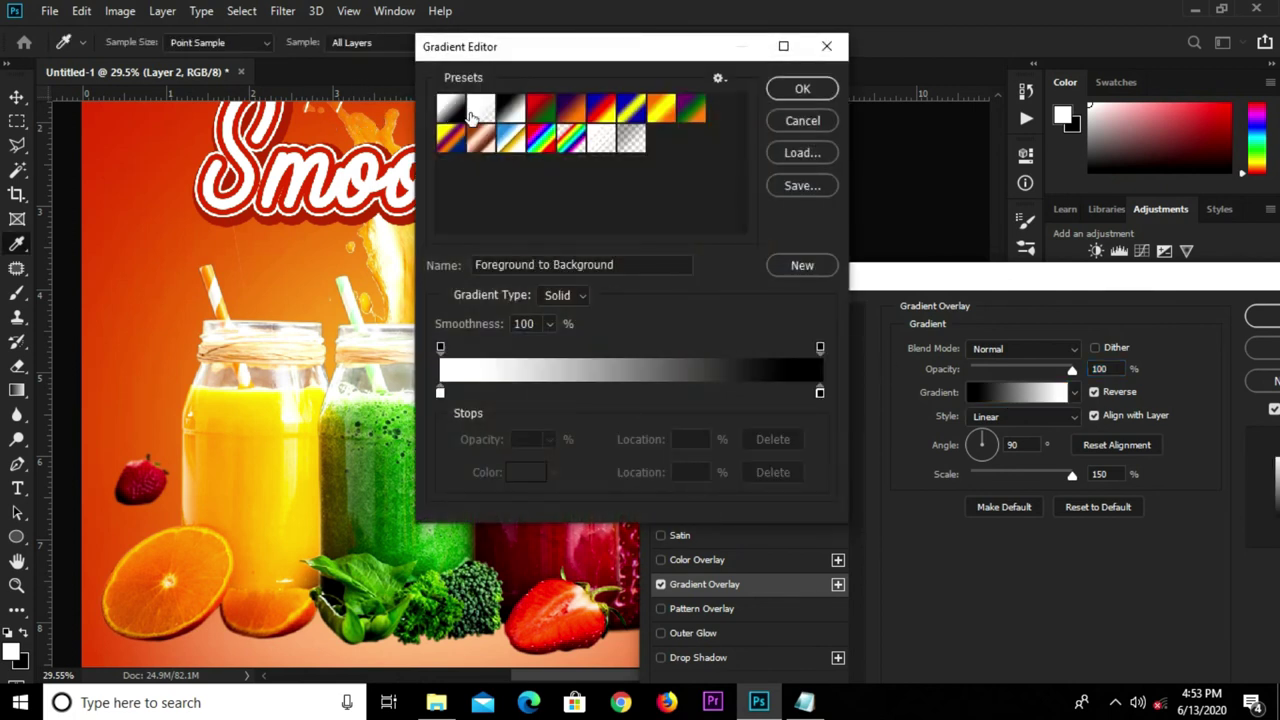
{"action": "left_click", "coordinate": [800, 89]}
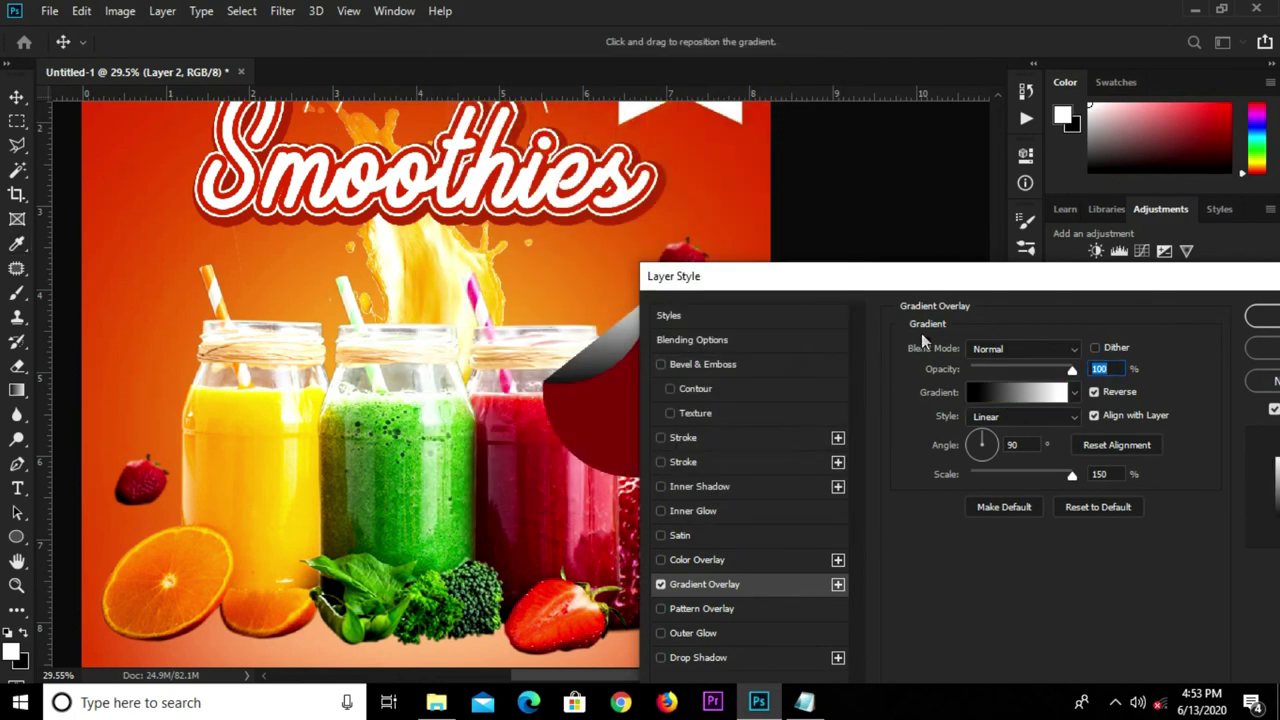
{"action": "double_click", "coordinate": [1022, 445]}
{"action": "type", "text": "12"}
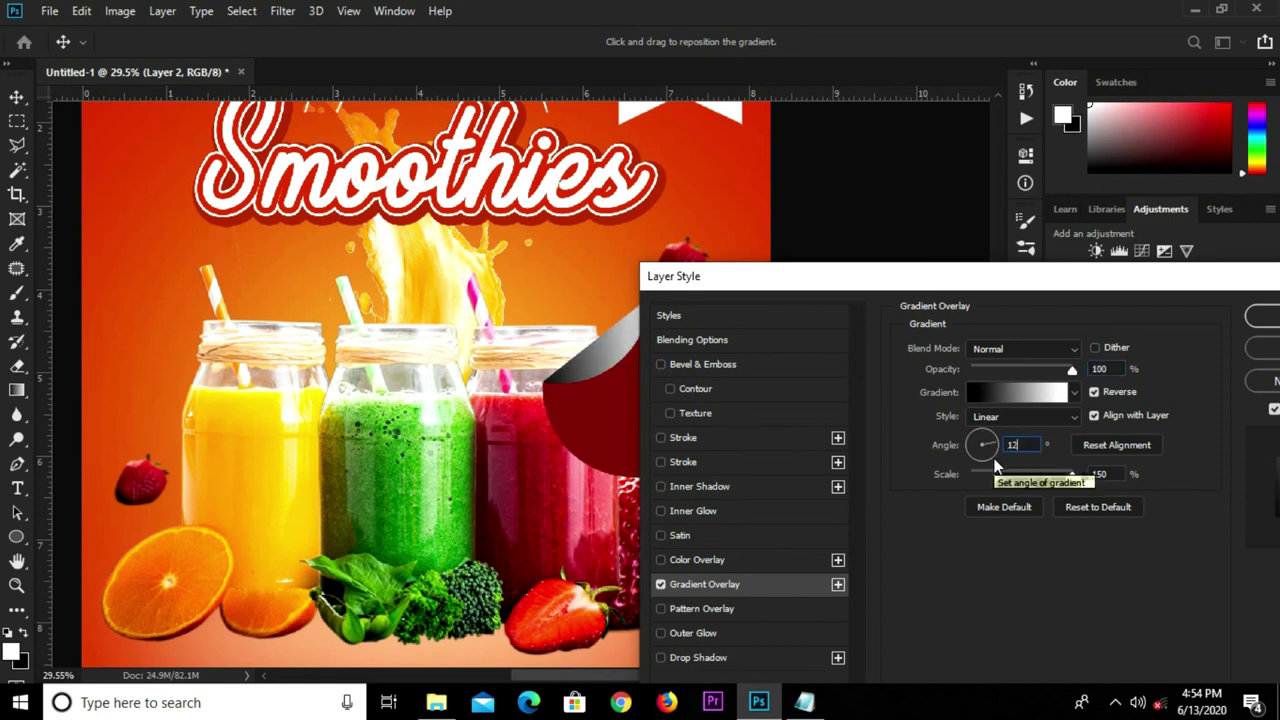
{"action": "type", "text": "0"}
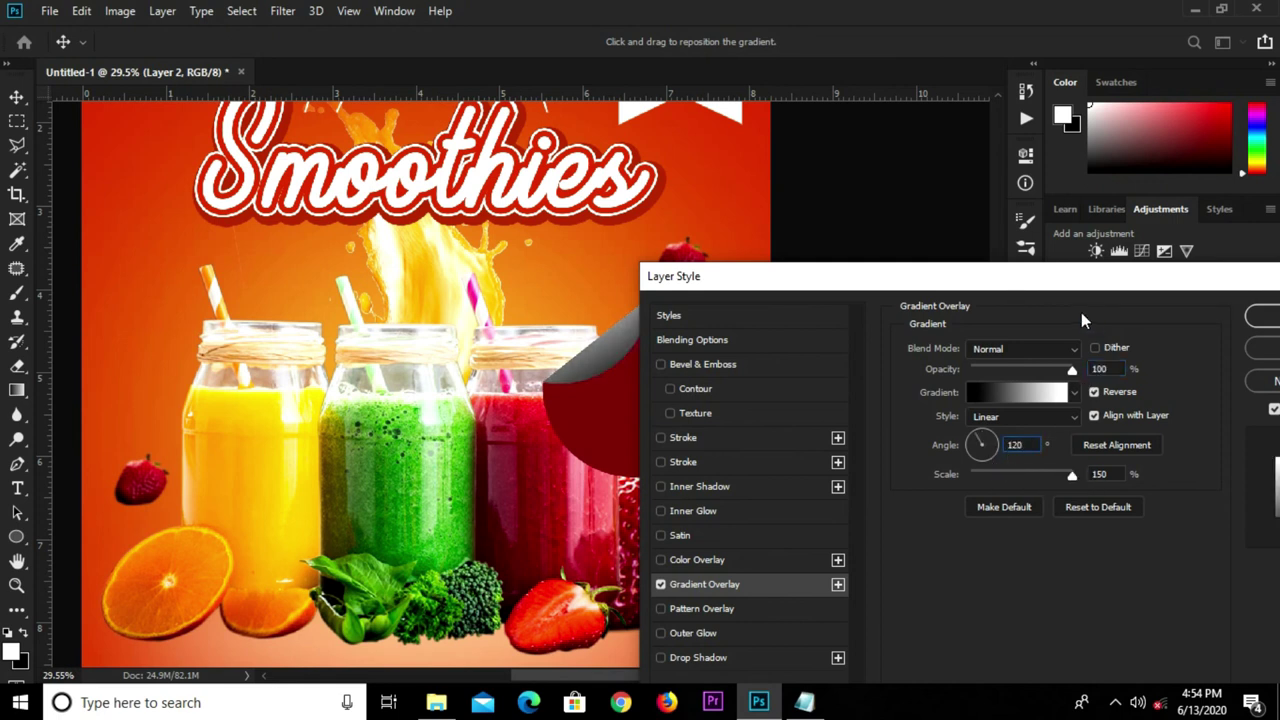
{"action": "left_click_drag", "start_coordinate": [1060, 290], "coordinate": [633, 269]}
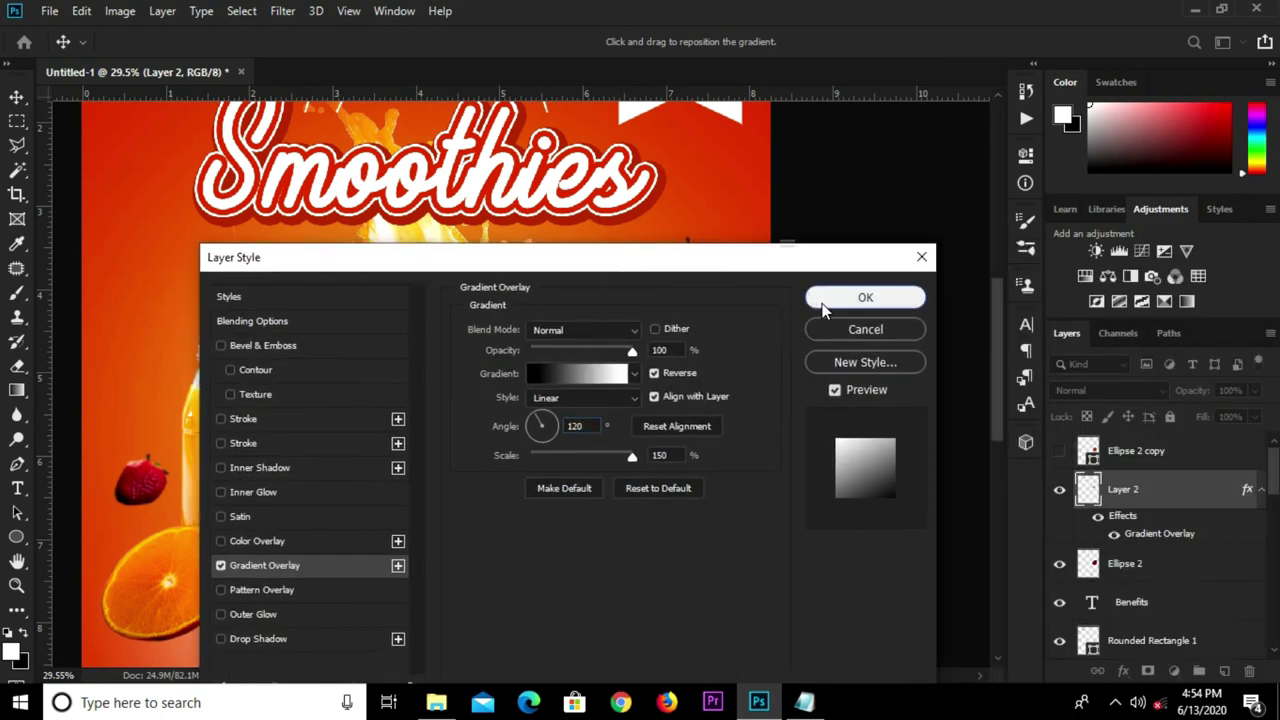
{"action": "left_click", "coordinate": [905, 297]}
Warp Layer 2's shaded corner piece into a curled peeling flap at the circle's upper-left edge
{"action": "scroll", "coordinate": [605, 340], "scroll_direction": "up", "scroll_amount": 2, "text": "alt"}
{"action": "key", "text": "ctrl+t"}
{"action": "right_click", "coordinate": [636, 351]}
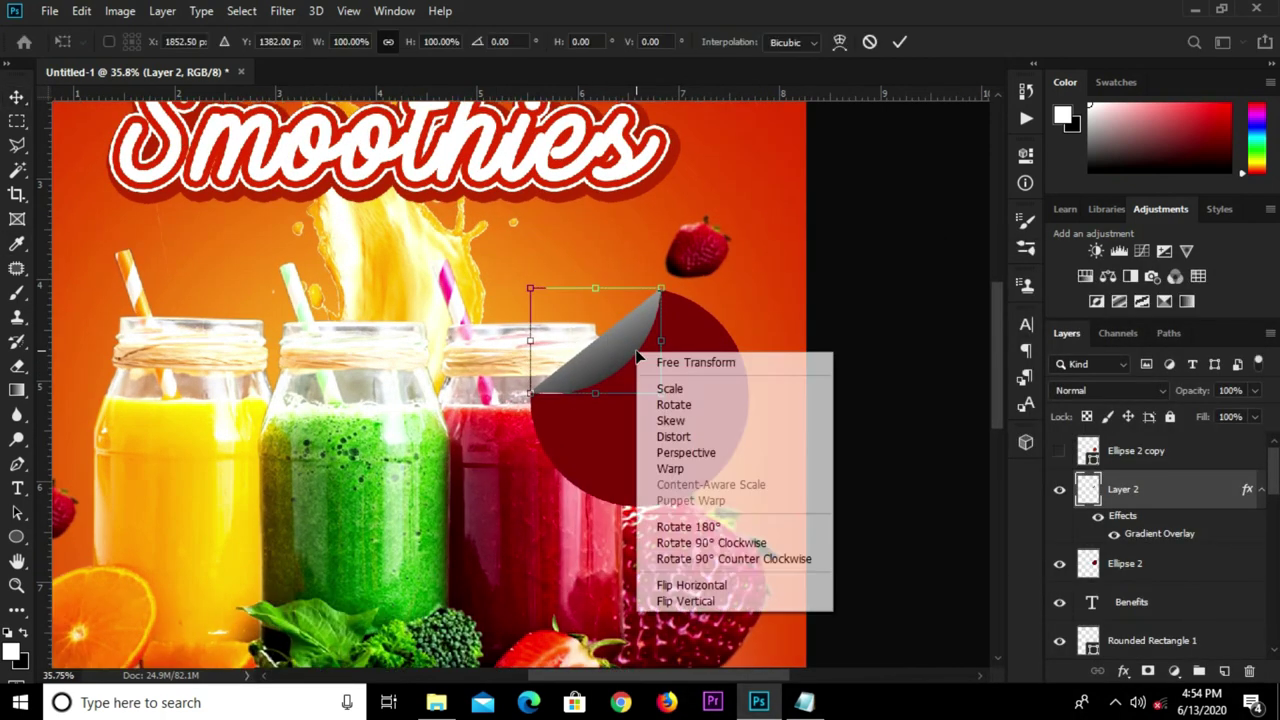
{"action": "left_click", "coordinate": [690, 469]}
{"action": "mouse_move", "coordinate": [578, 402]}
{"action": "left_mouse_down"}
{"action": "mouse_move", "coordinate": [648, 360]}
{"action": "mouse_move", "coordinate": [613, 356]}
{"action": "left_mouse_up"}
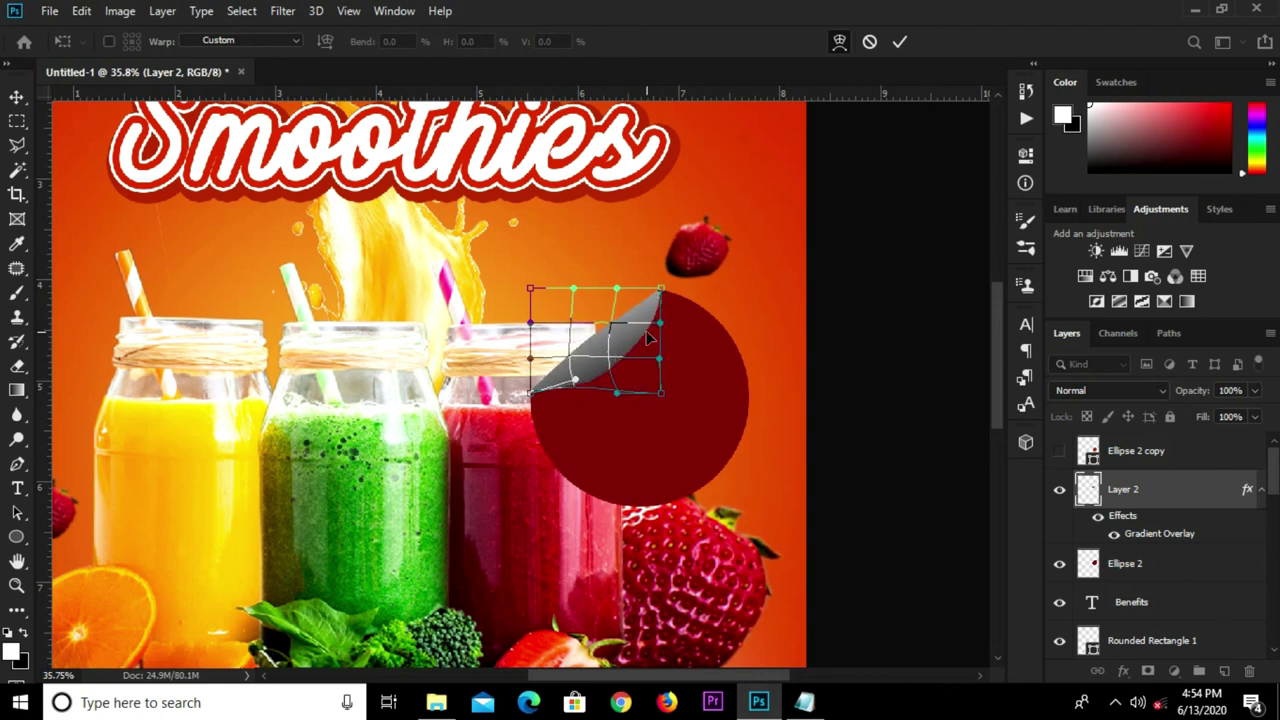
{"action": "left_click_drag", "start_coordinate": [661, 321], "coordinate": [650, 316]}
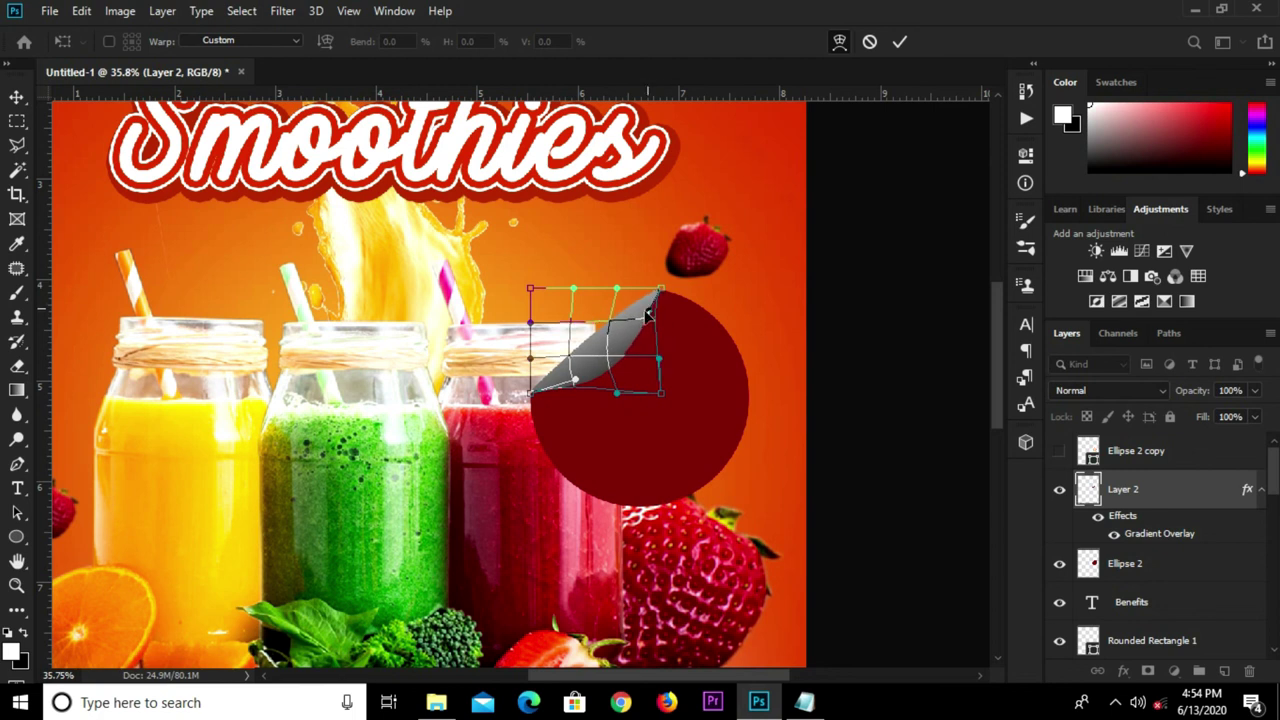
{"action": "mouse_move", "coordinate": [619, 396]}
{"action": "left_mouse_down"}
{"action": "mouse_move", "coordinate": [619, 383]}
{"action": "mouse_move", "coordinate": [649, 385]}
{"action": "left_mouse_up"}
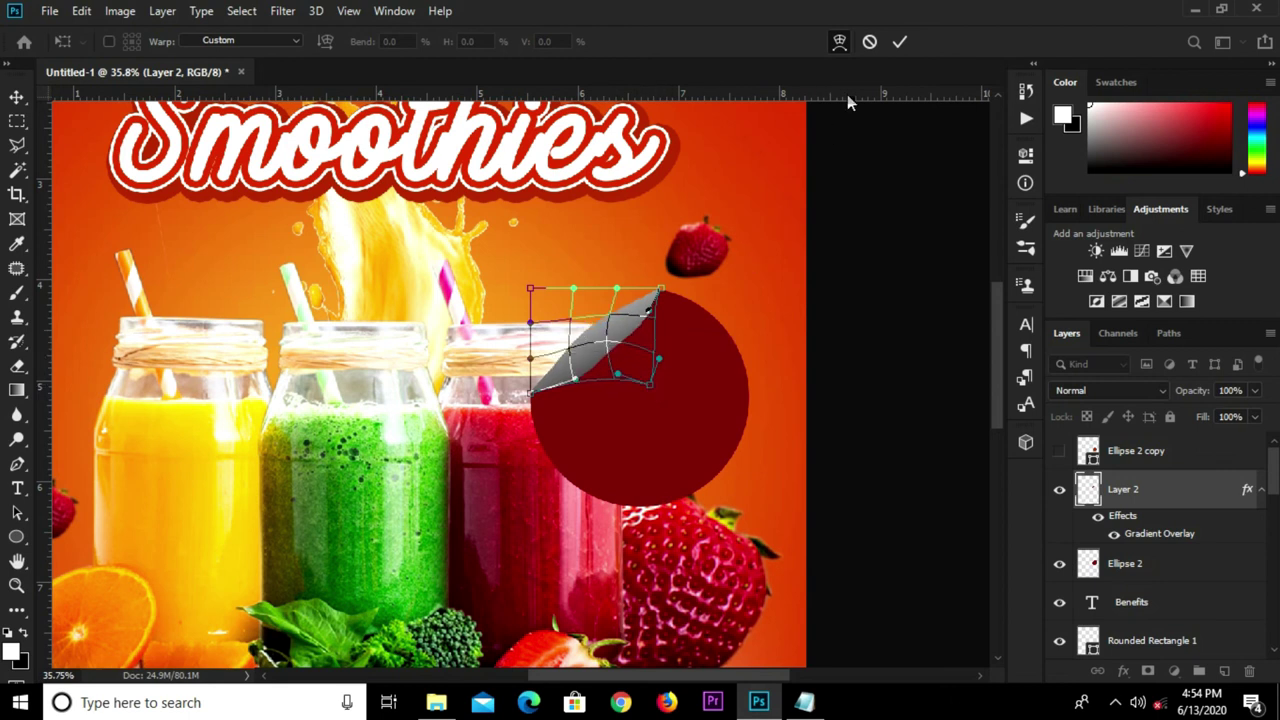
{"action": "left_click", "coordinate": [899, 41]}
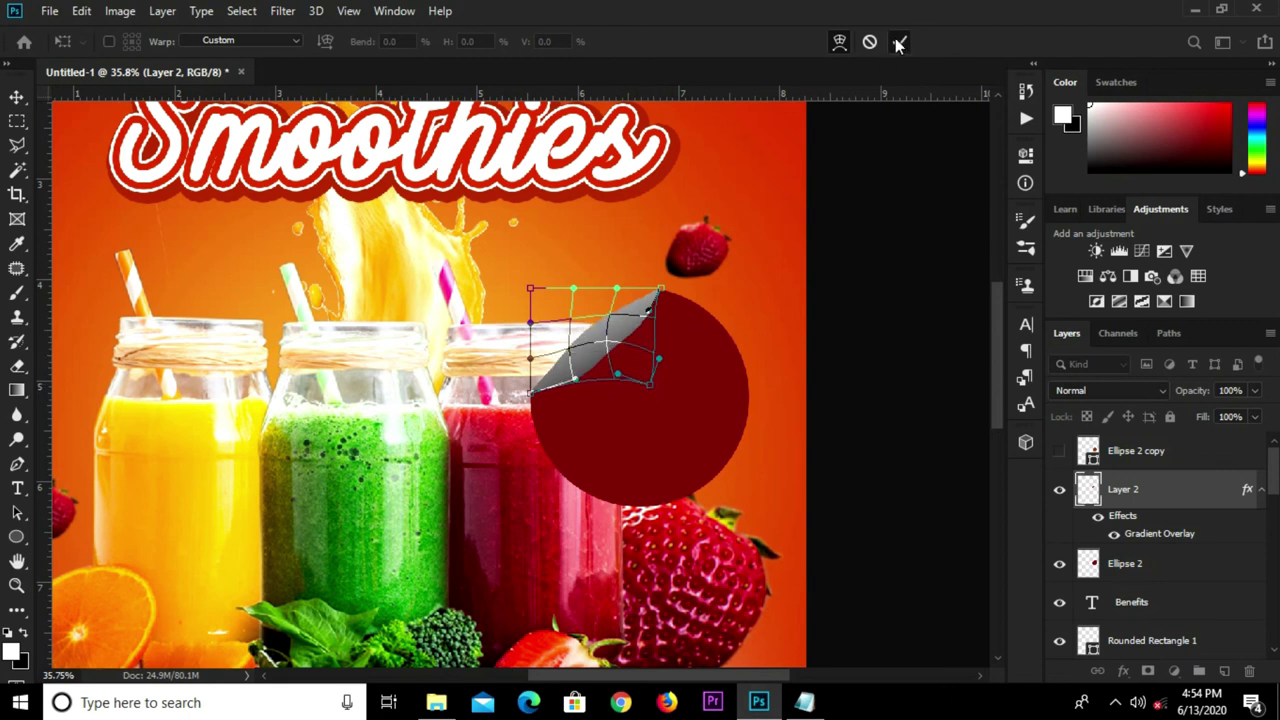
Make the Ellipse 2 copy layer visible and move it below Layer 2 in the Layers panel
{"action": "left_click", "coordinate": [858, 345]}
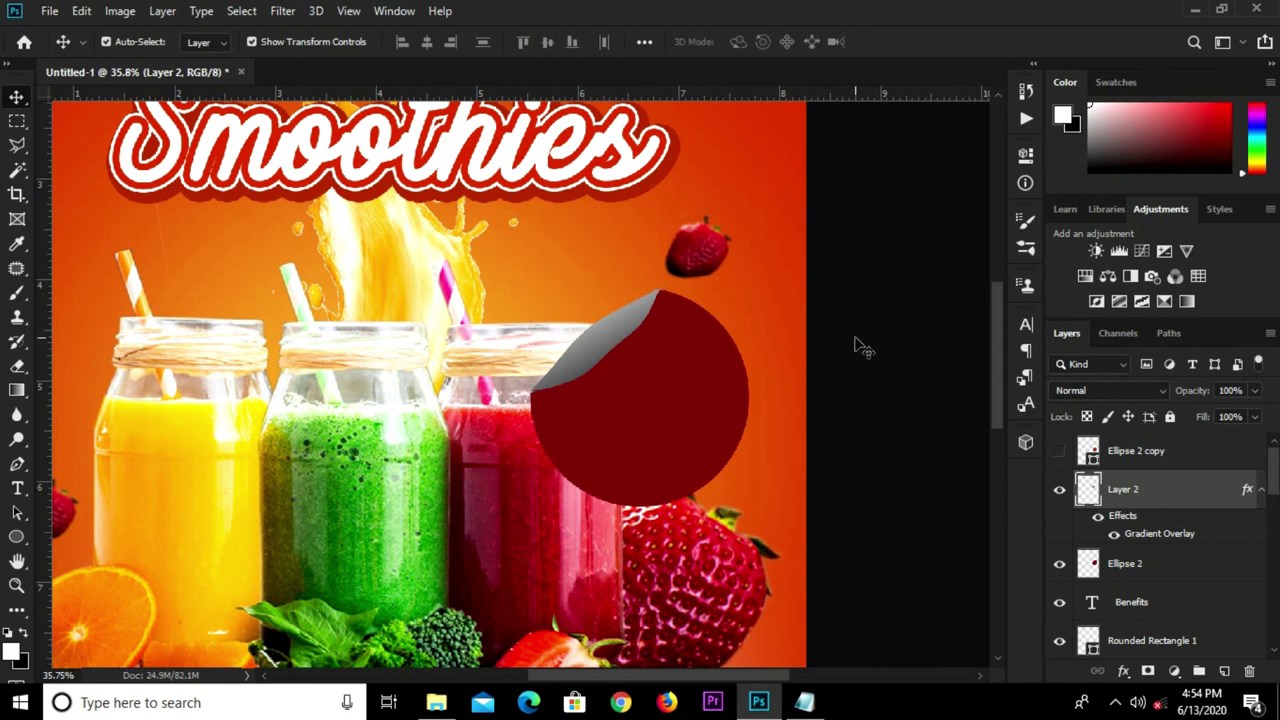
{"action": "left_click", "coordinate": [1059, 456]}
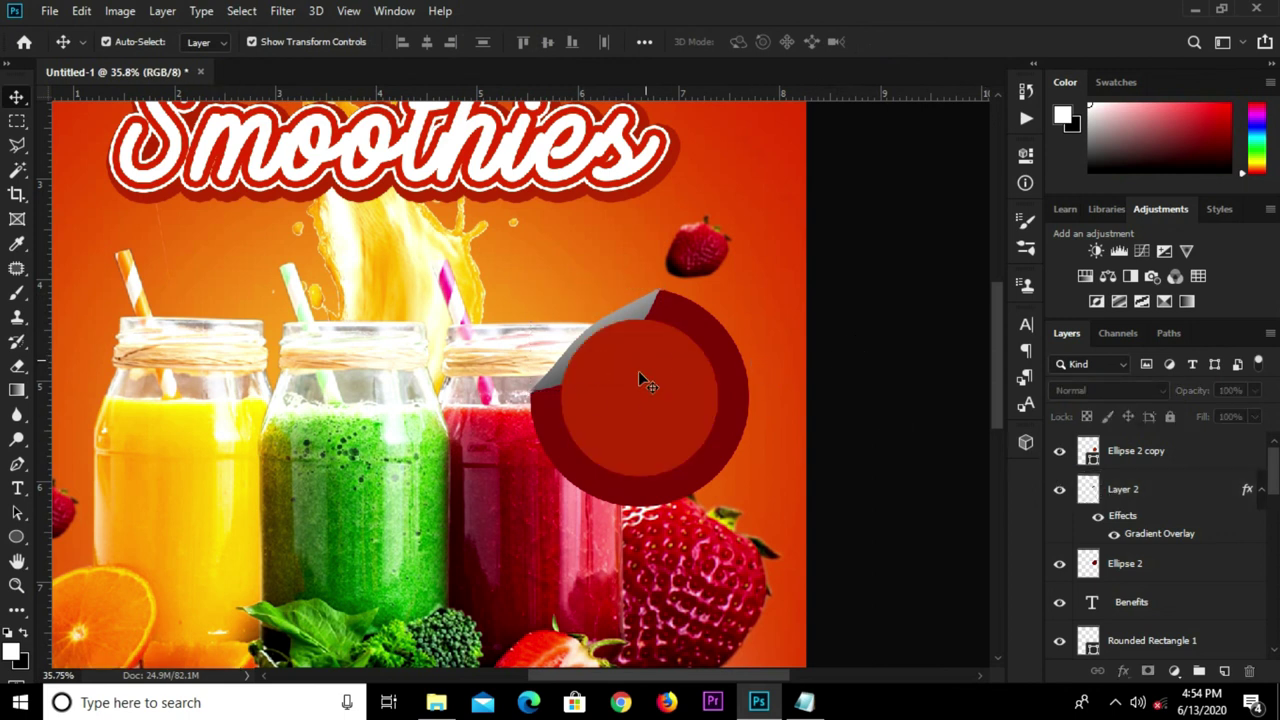
{"action": "left_click", "coordinate": [673, 404]}
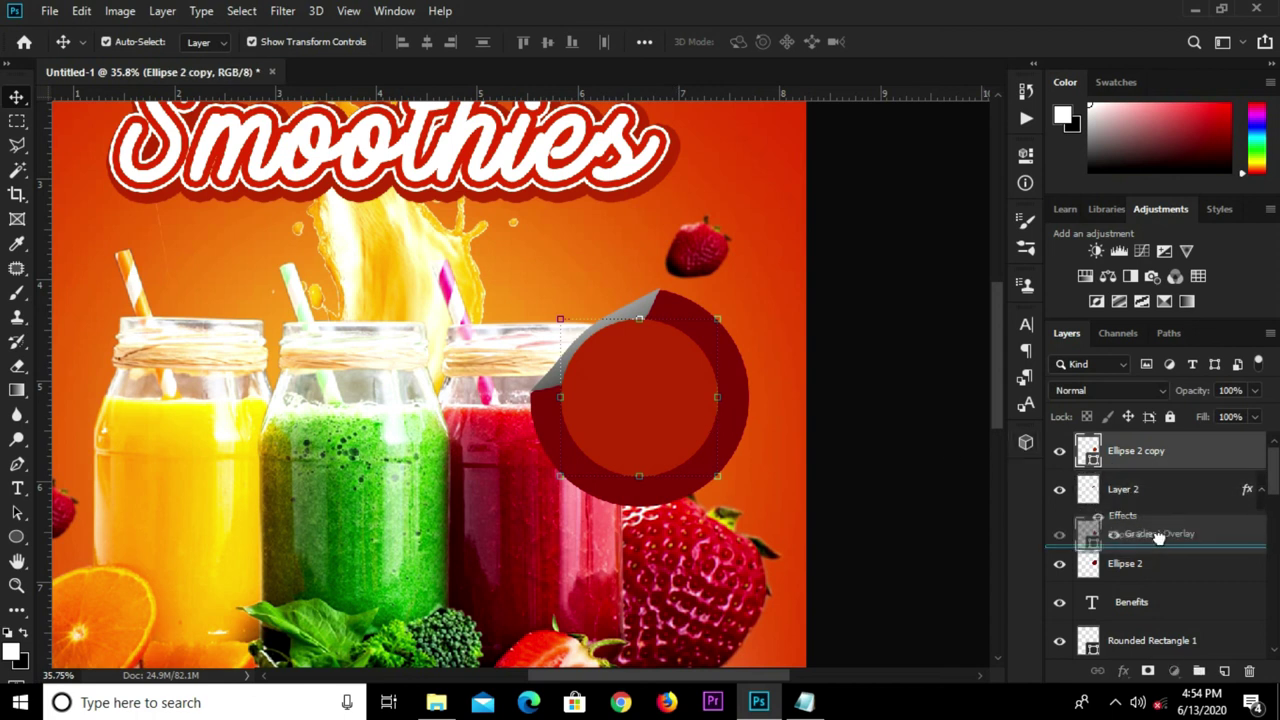
{"action": "left_click_drag", "start_coordinate": [1157, 453], "coordinate": [1160, 544]}
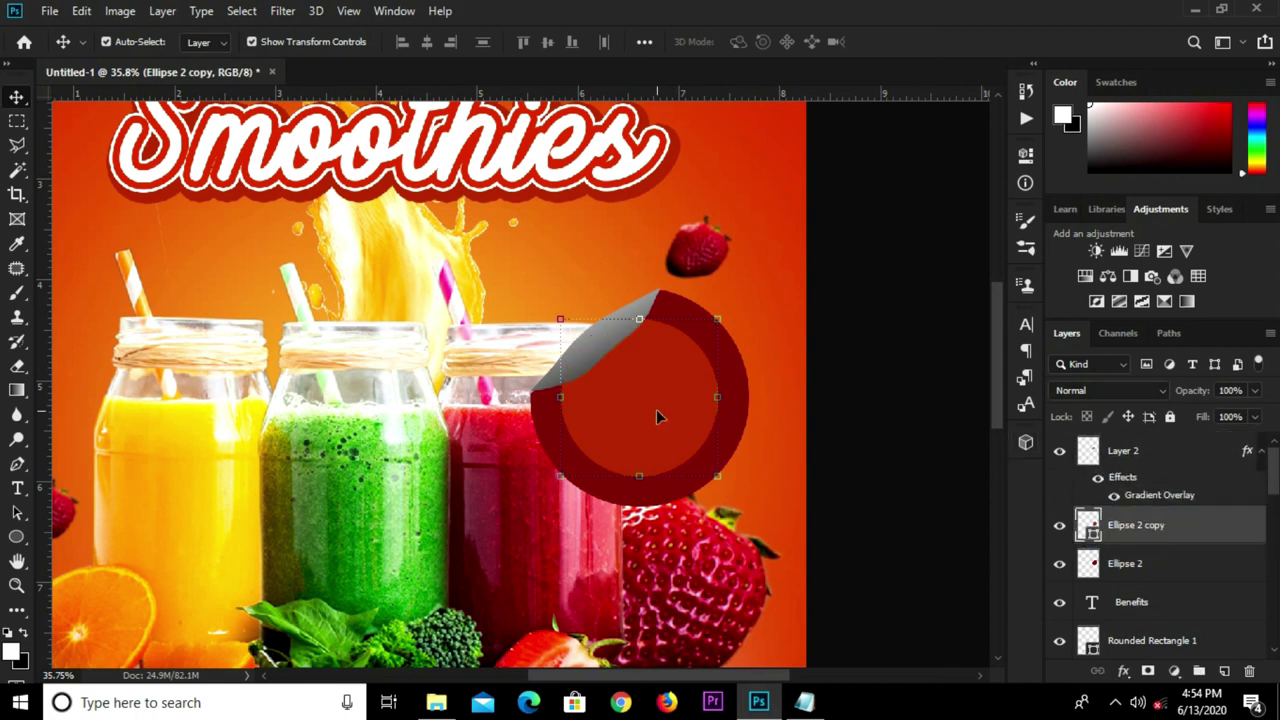
{"action": "left_click", "coordinate": [895, 404]}
{"action": "mouse_move", "coordinate": [804, 702]}
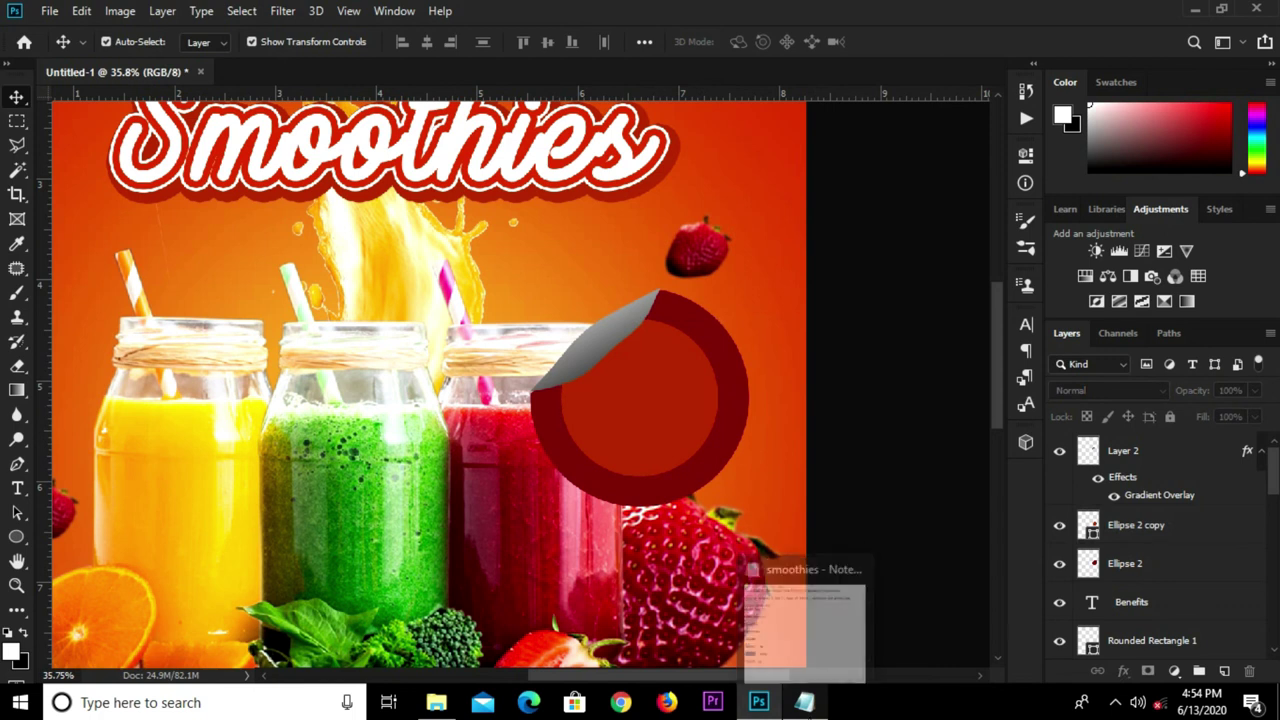
Copy '100%' from the 100% Natural line in the Notepad notes, then return to Photoshop
{"action": "left_click", "coordinate": [816, 645]}
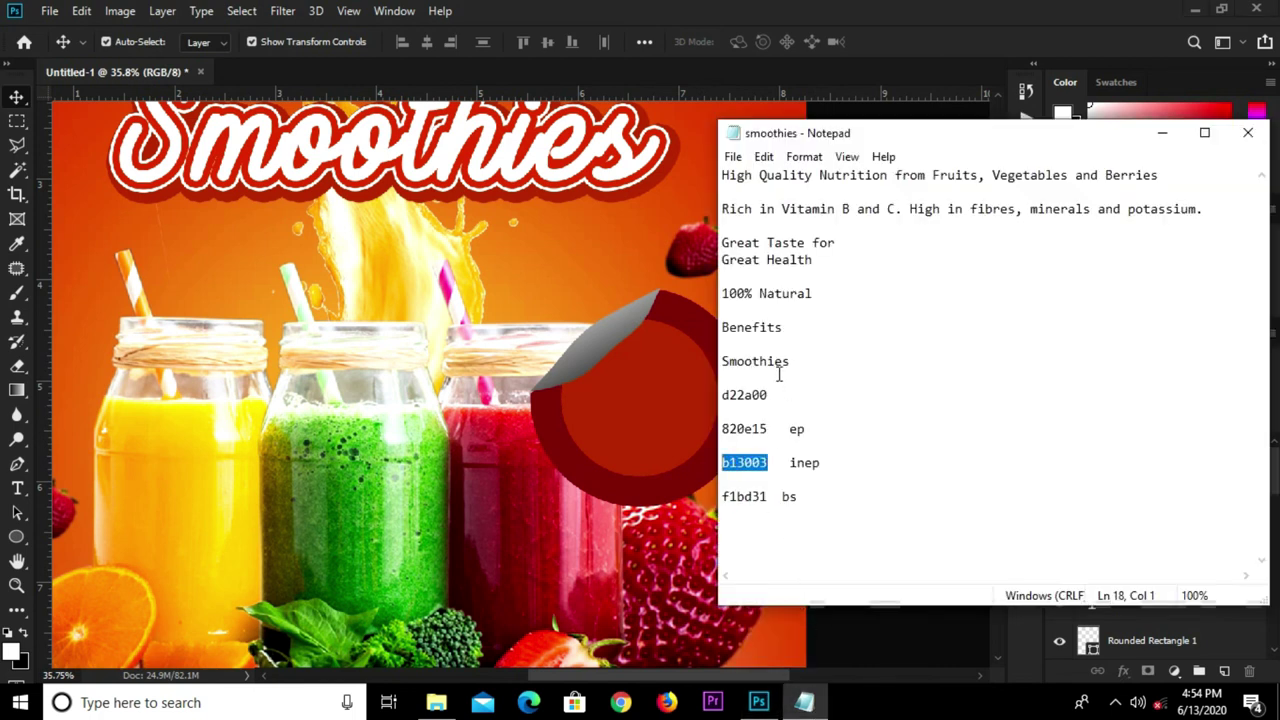
{"action": "left_click_drag", "start_coordinate": [816, 293], "coordinate": [722, 294]}
{"action": "right_click", "coordinate": [770, 306]}
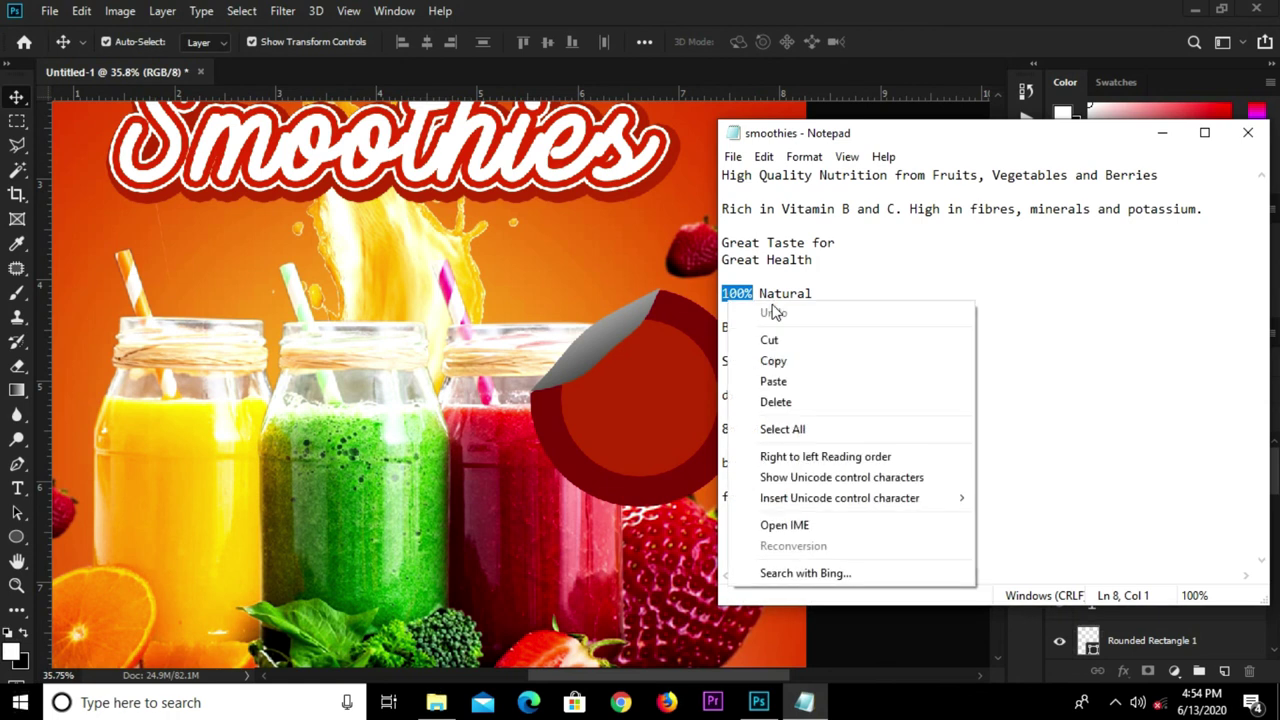
{"action": "left_click", "coordinate": [773, 361]}
{"action": "left_click", "coordinate": [653, 377]}
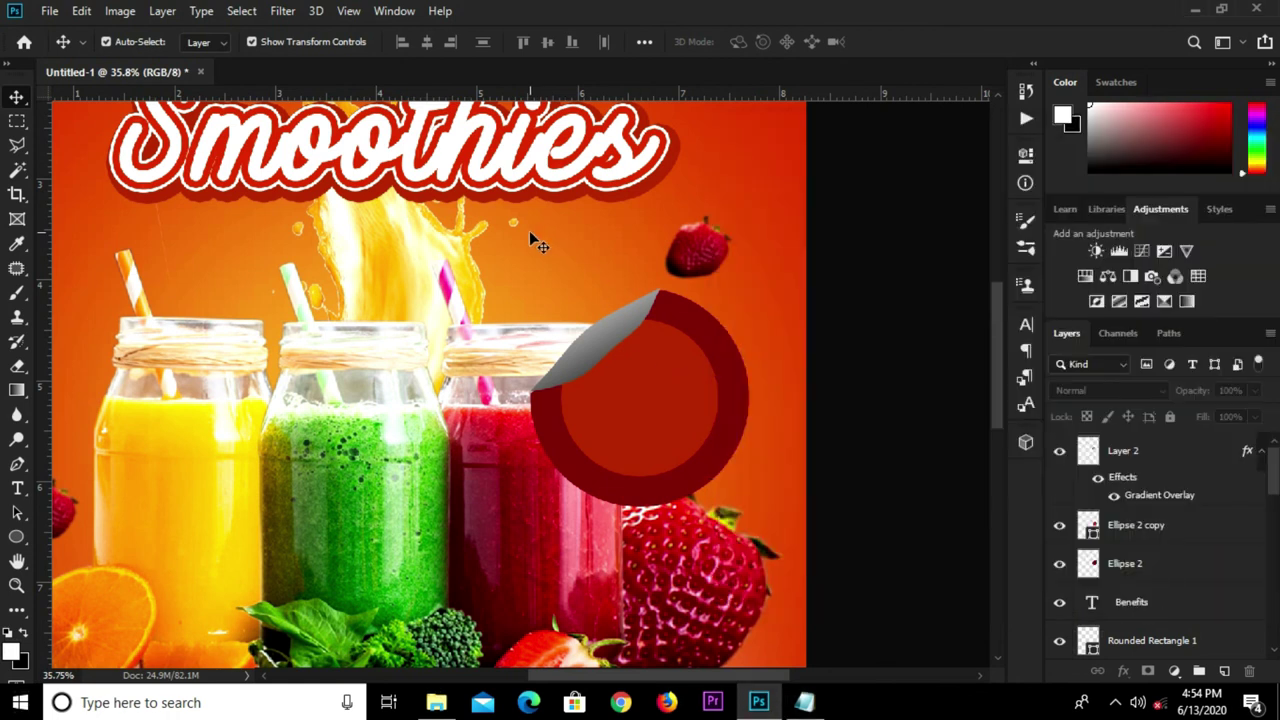
Add a pasted '100%' text layer on the badge in the Accidental Presidency font
{"action": "left_click", "coordinate": [14, 489]}
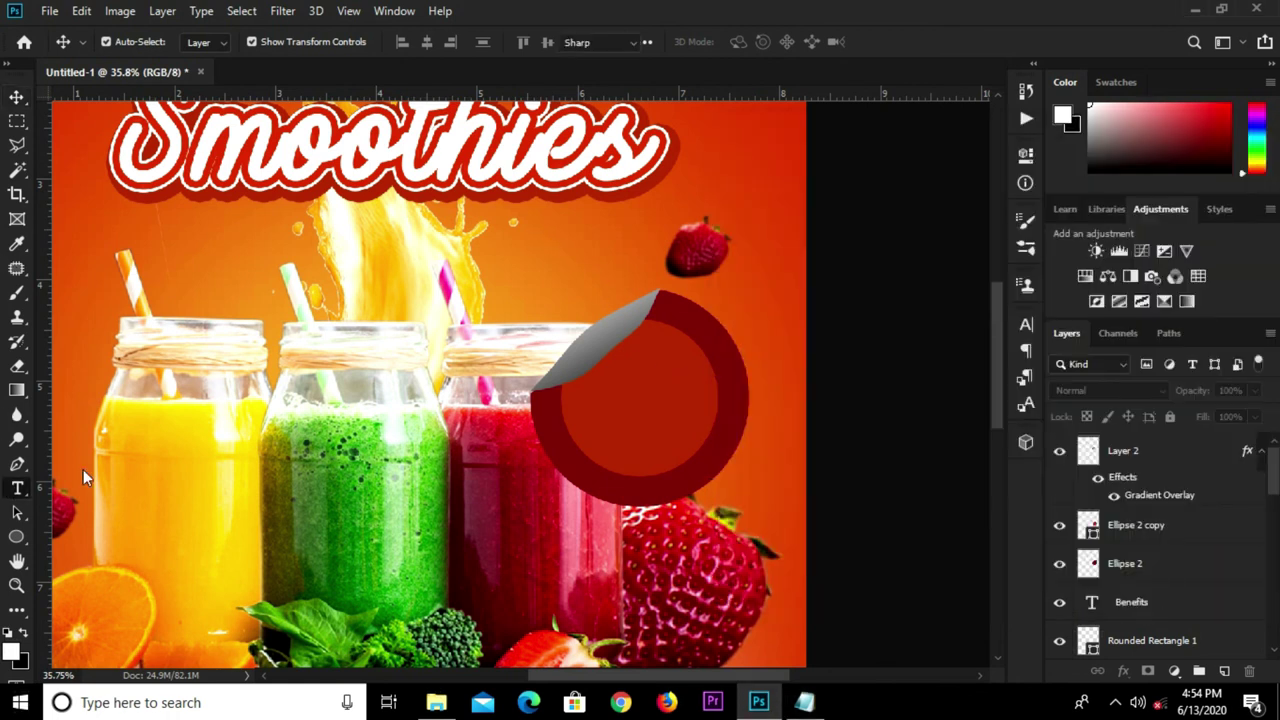
{"action": "left_click", "coordinate": [563, 262]}
{"action": "key", "text": "ctrl+v"}
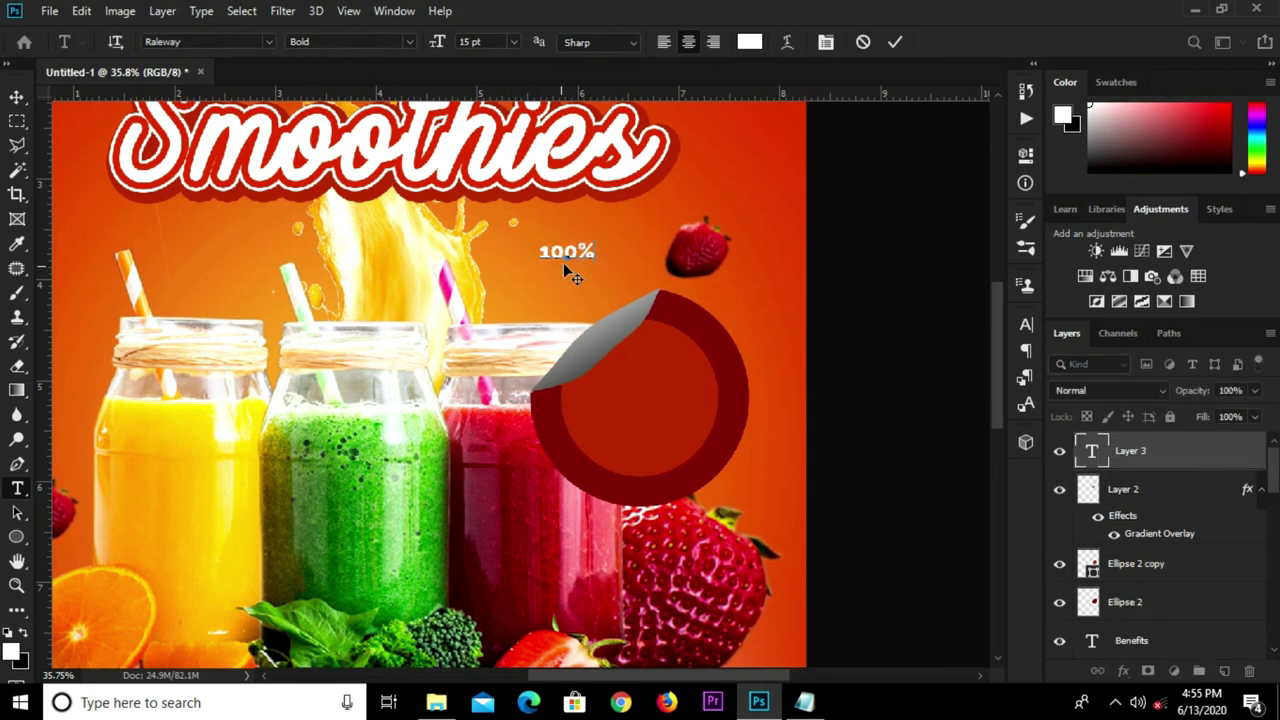
{"action": "left_click", "coordinate": [1025, 323]}
{"action": "left_click", "coordinate": [882, 352]}
{"action": "left_click", "coordinate": [913, 351]}
{"action": "left_click", "coordinate": [913, 351]}
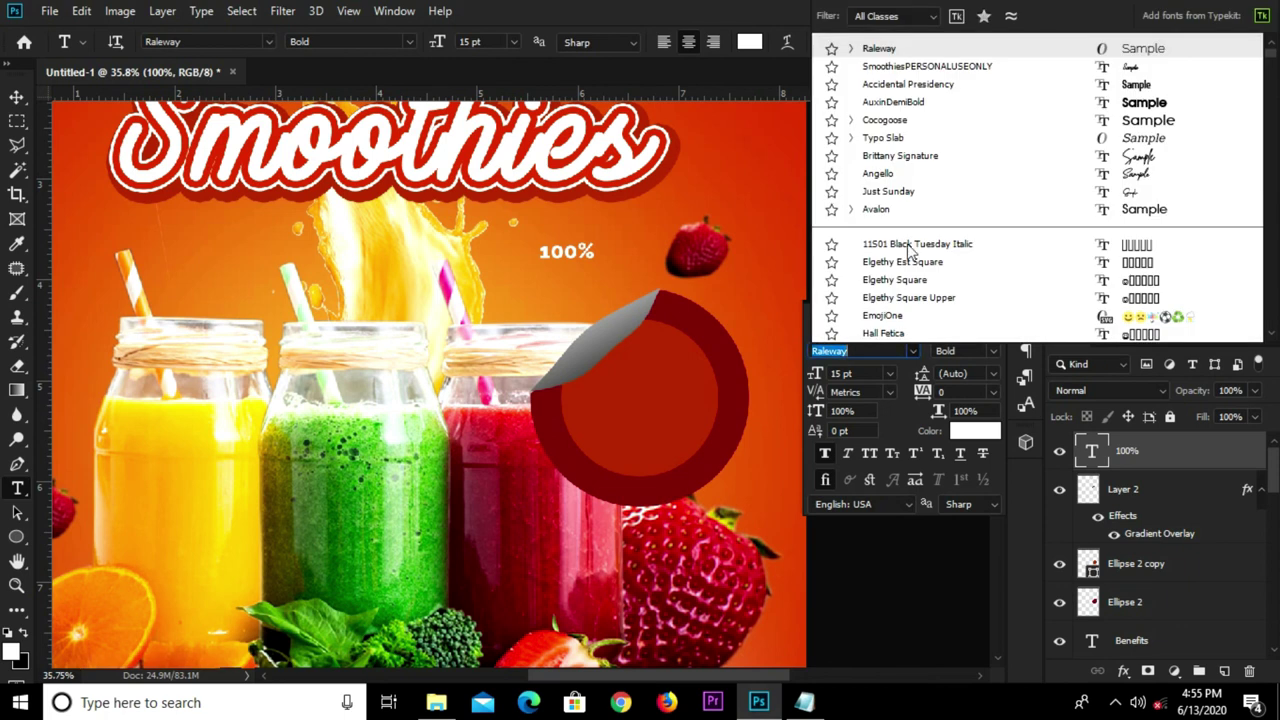
{"action": "left_click", "coordinate": [917, 86]}
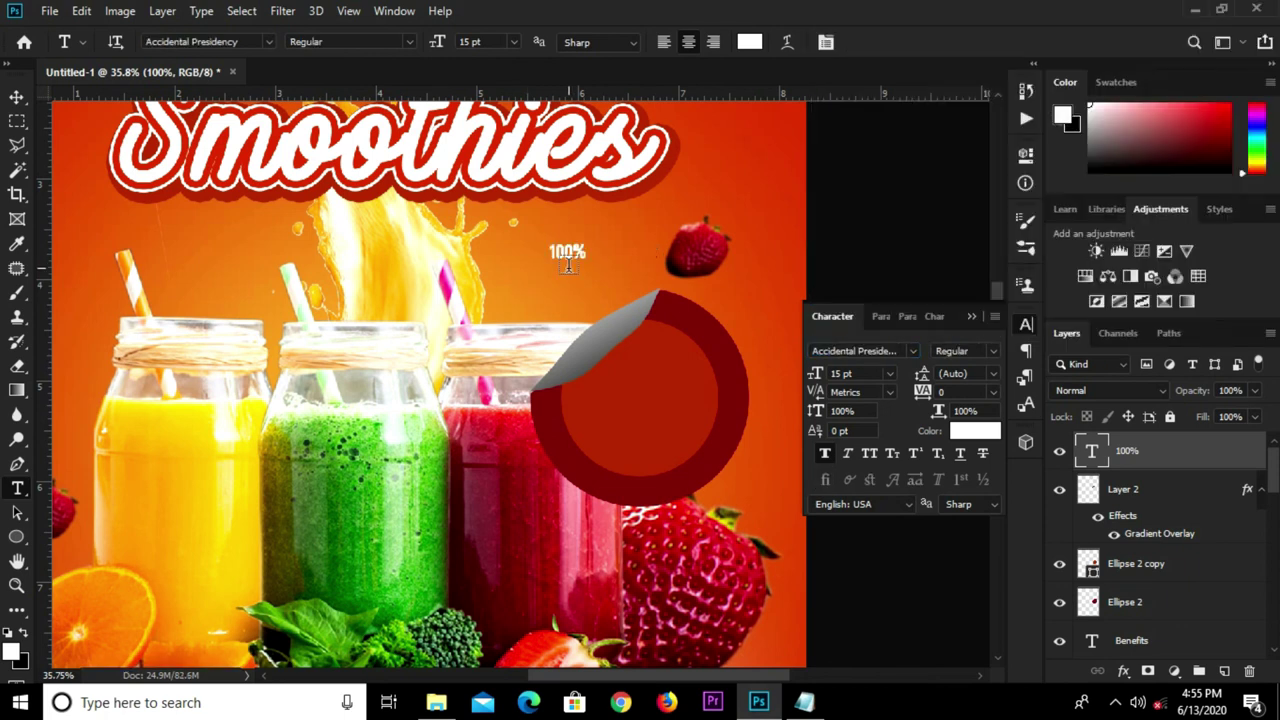
Enlarge the 100% text and position it on the dark-red badge
{"action": "key", "text": "v"}
{"action": "key", "text": "ctrl+t"}
{"action": "mouse_move", "coordinate": [587, 262]}
{"action": "left_mouse_down"}
{"action": "mouse_move", "coordinate": [620, 289]}
{"action": "mouse_move", "coordinate": [634, 388]}
{"action": "mouse_move", "coordinate": [640, 379]}
{"action": "mouse_move", "coordinate": [698, 415]}
{"action": "left_mouse_up"}
{"action": "left_click_drag", "start_coordinate": [590, 425], "coordinate": [584, 429]}
{"action": "key", "text": "Return"}
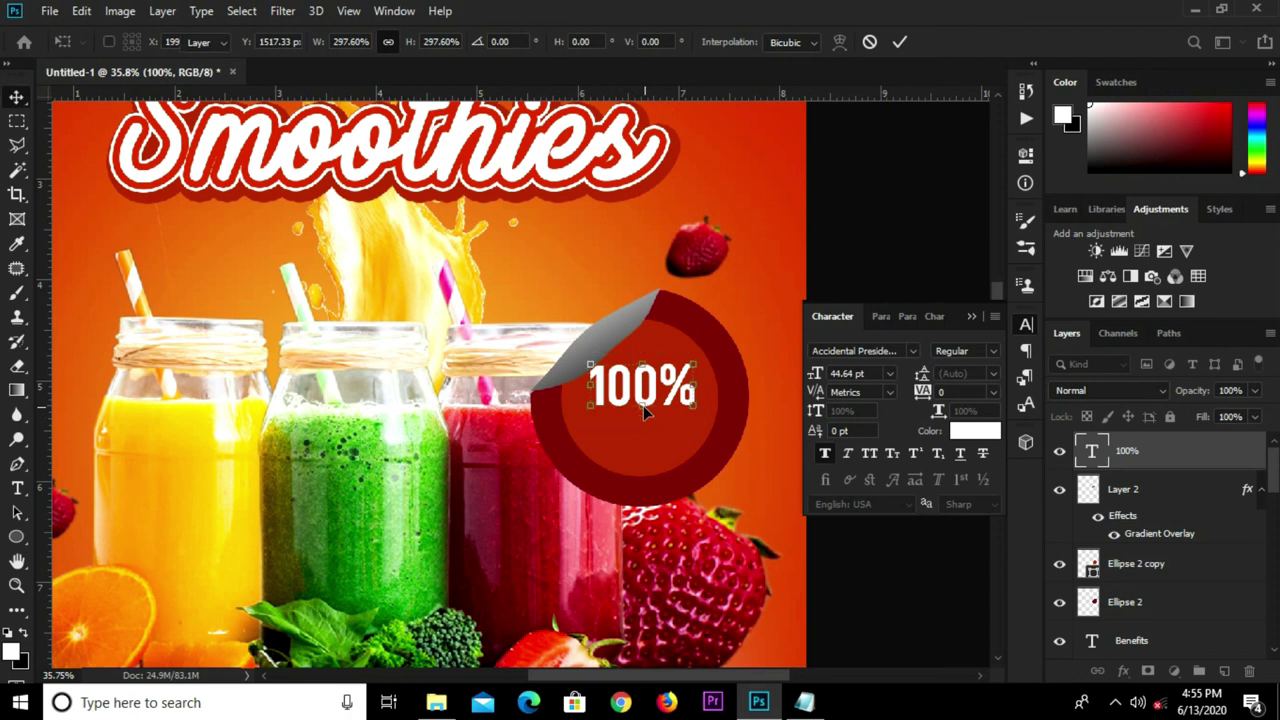
Copy 'Natural' from the Notepad notes and duplicate the 100% text just below the original
{"action": "mouse_move", "coordinate": [805, 702]}
{"action": "left_click", "coordinate": [808, 650]}
{"action": "mouse_move", "coordinate": [761, 300]}
{"action": "left_mouse_down"}
{"action": "mouse_move", "coordinate": [833, 302]}
{"action": "mouse_move", "coordinate": [761, 293]}
{"action": "left_mouse_up"}
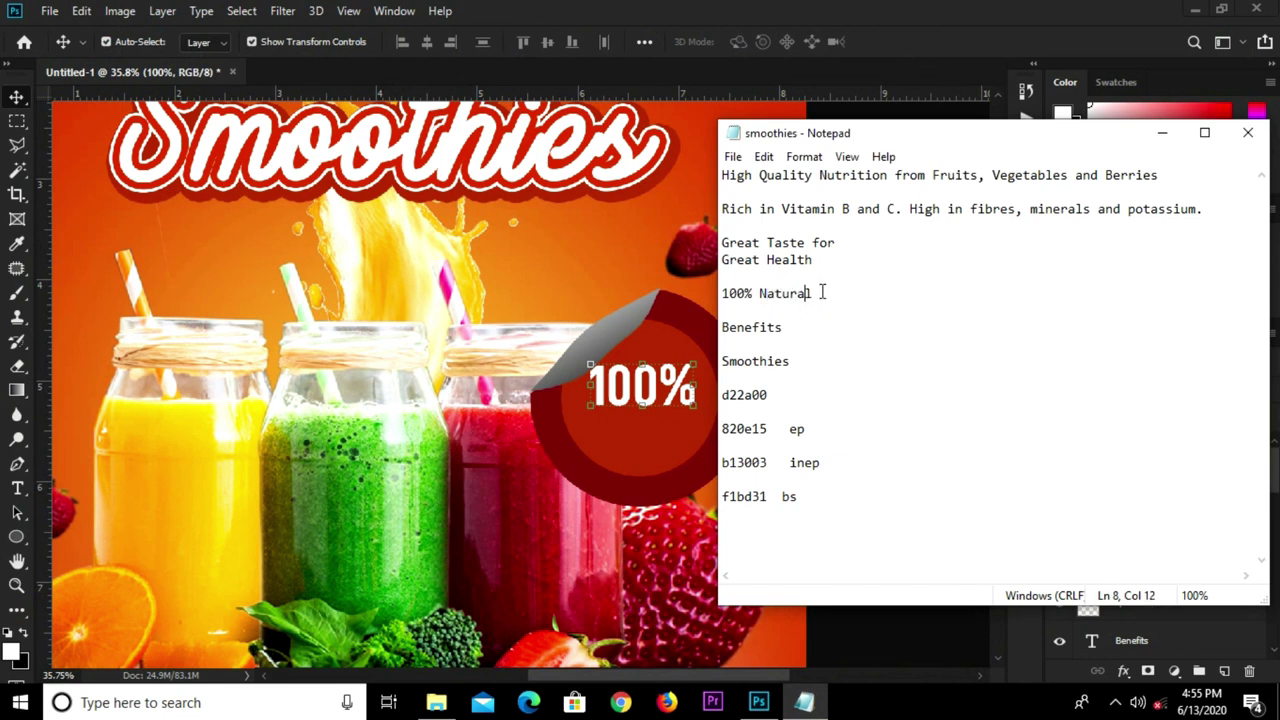
{"action": "right_click", "coordinate": [762, 293]}
{"action": "left_click", "coordinate": [830, 352]}
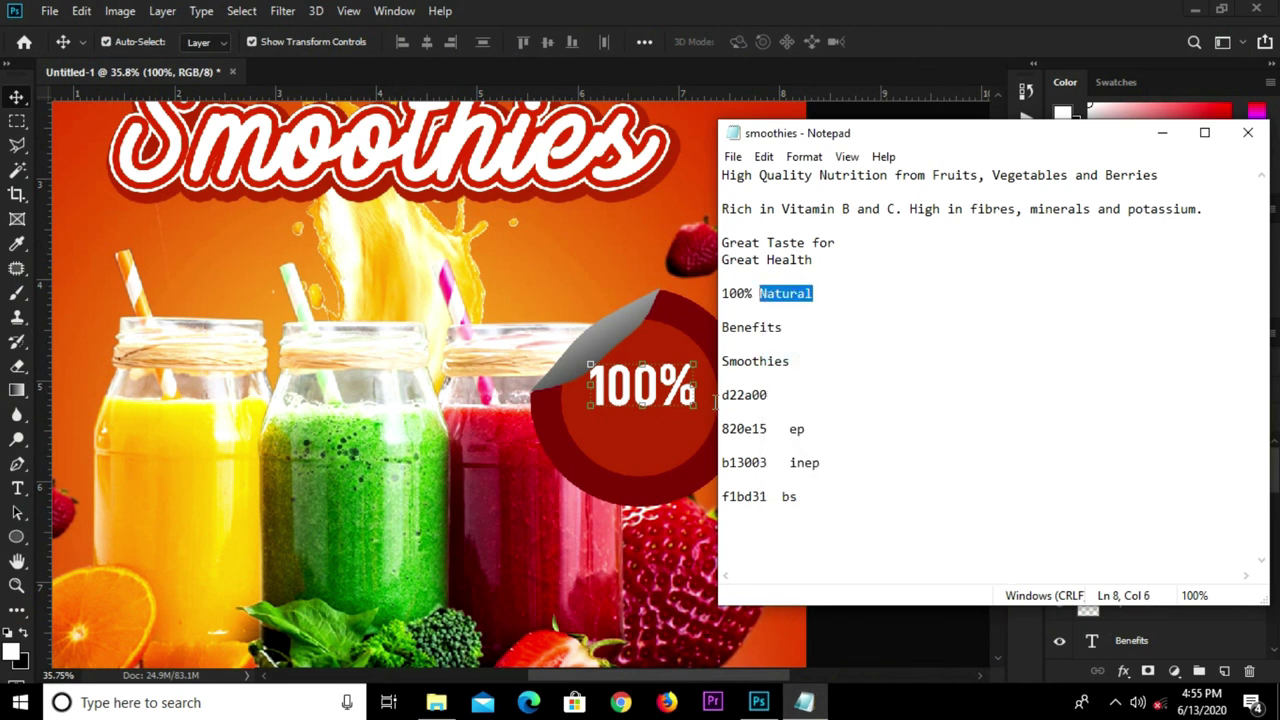
{"action": "left_click", "coordinate": [616, 445]}
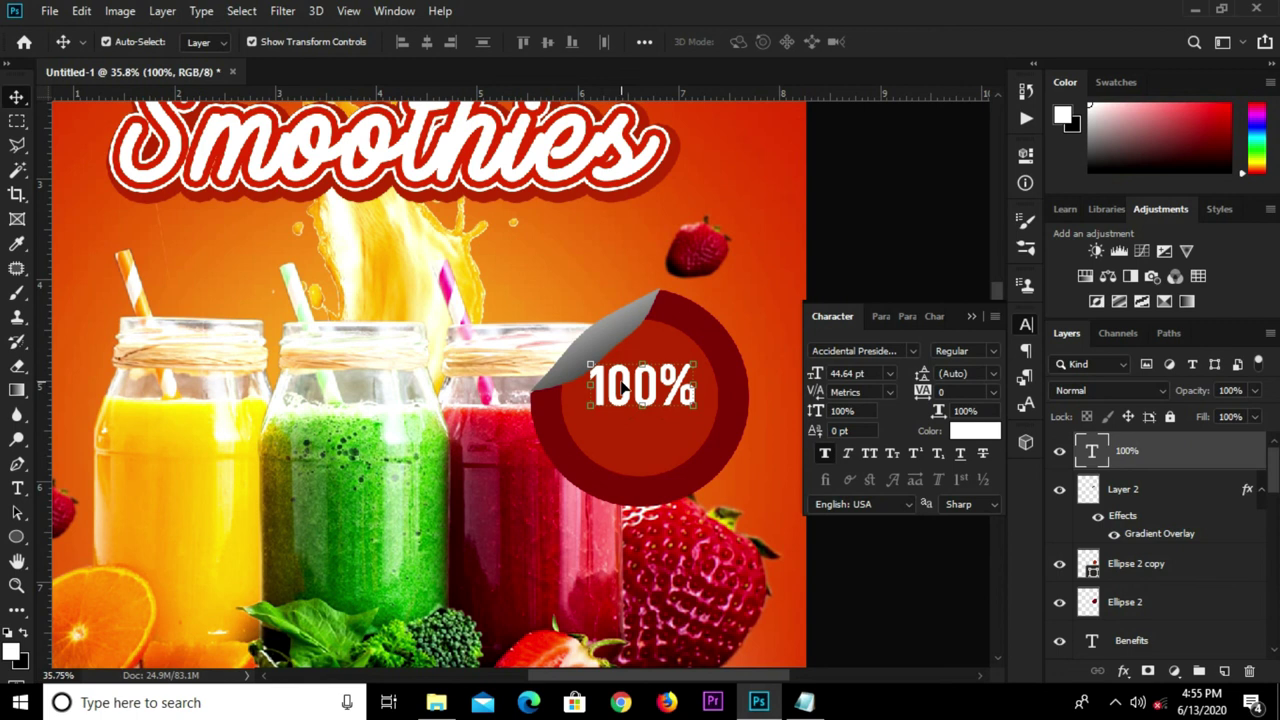
{"action": "left_click_drag", "start_coordinate": [629, 389], "coordinate": [631, 452], "text": "alt"}
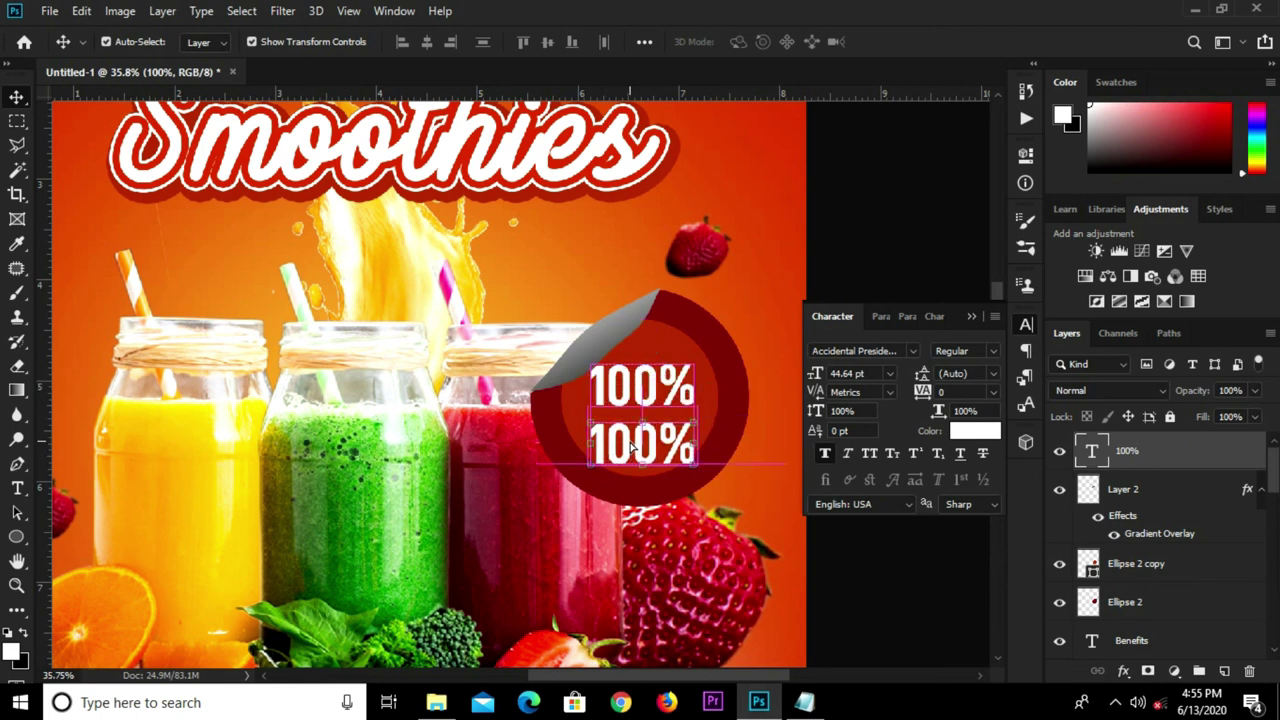
Retype the lower 100% copy as 'Natural'
{"action": "key", "text": "t"}
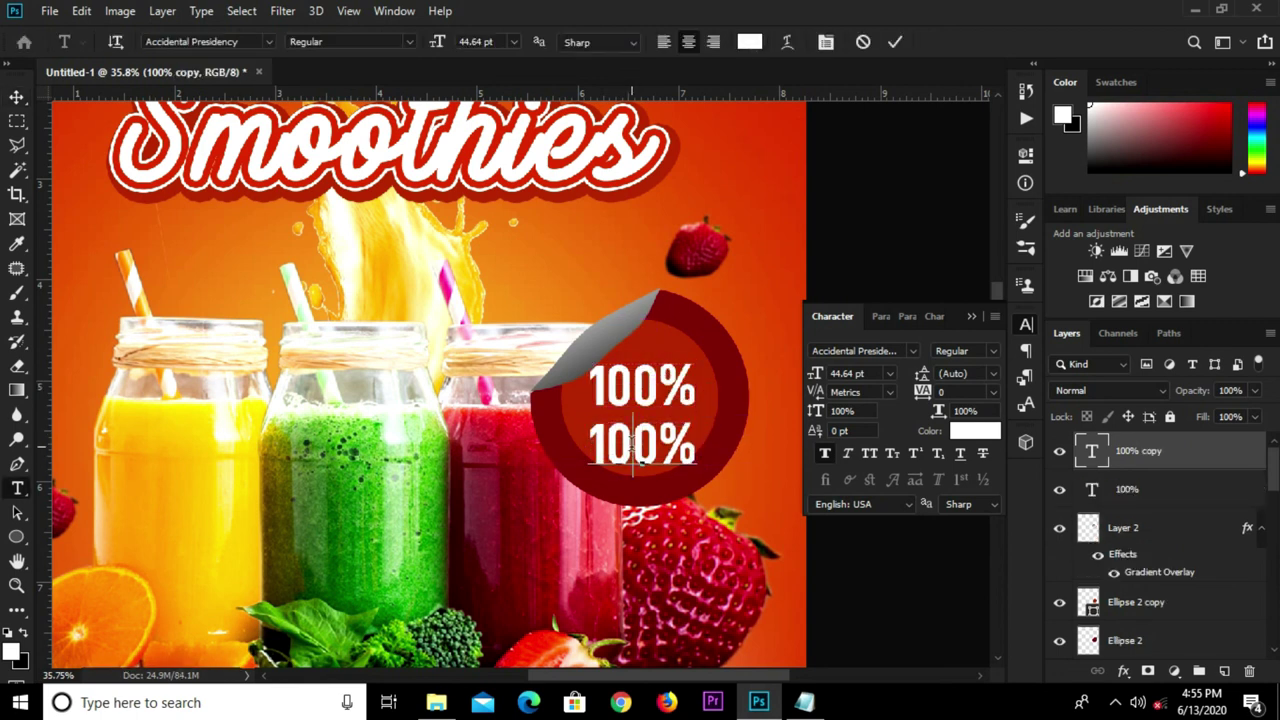
{"action": "left_click", "coordinate": [634, 452]}
{"action": "key", "text": "ctrl+a"}
{"action": "type", "text": "Natural"}
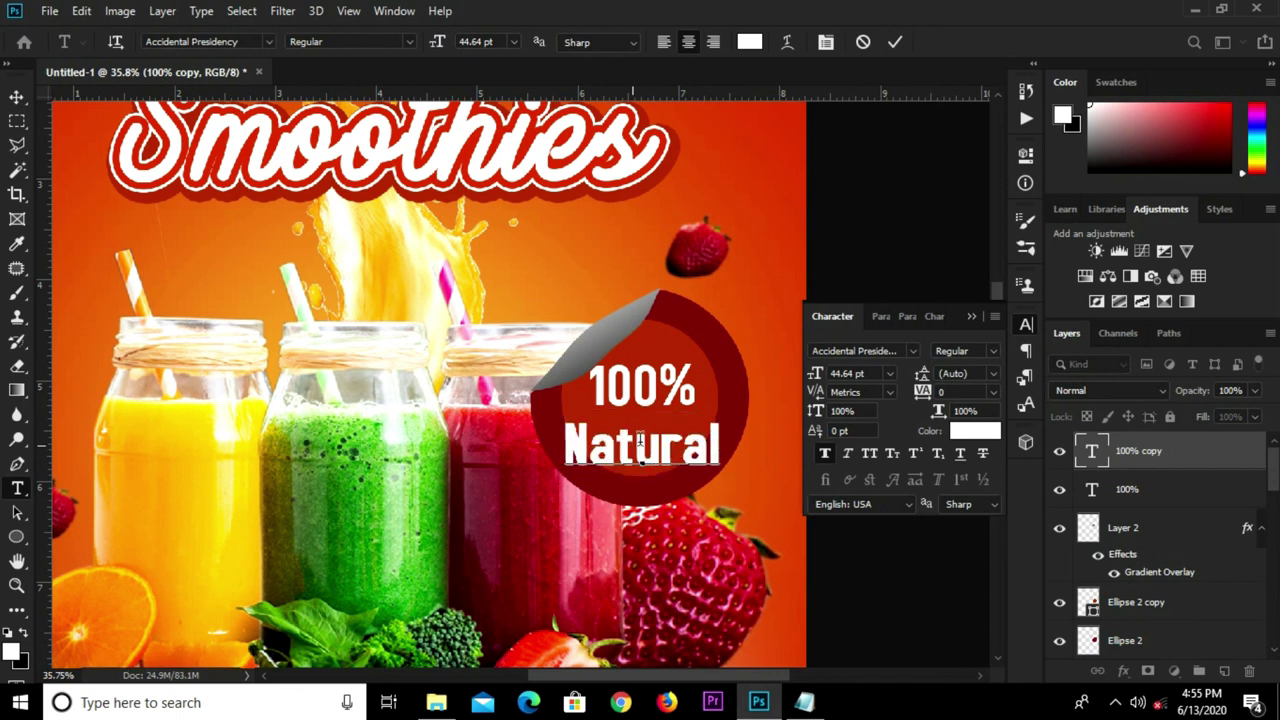
{"action": "left_click", "coordinate": [895, 42]}
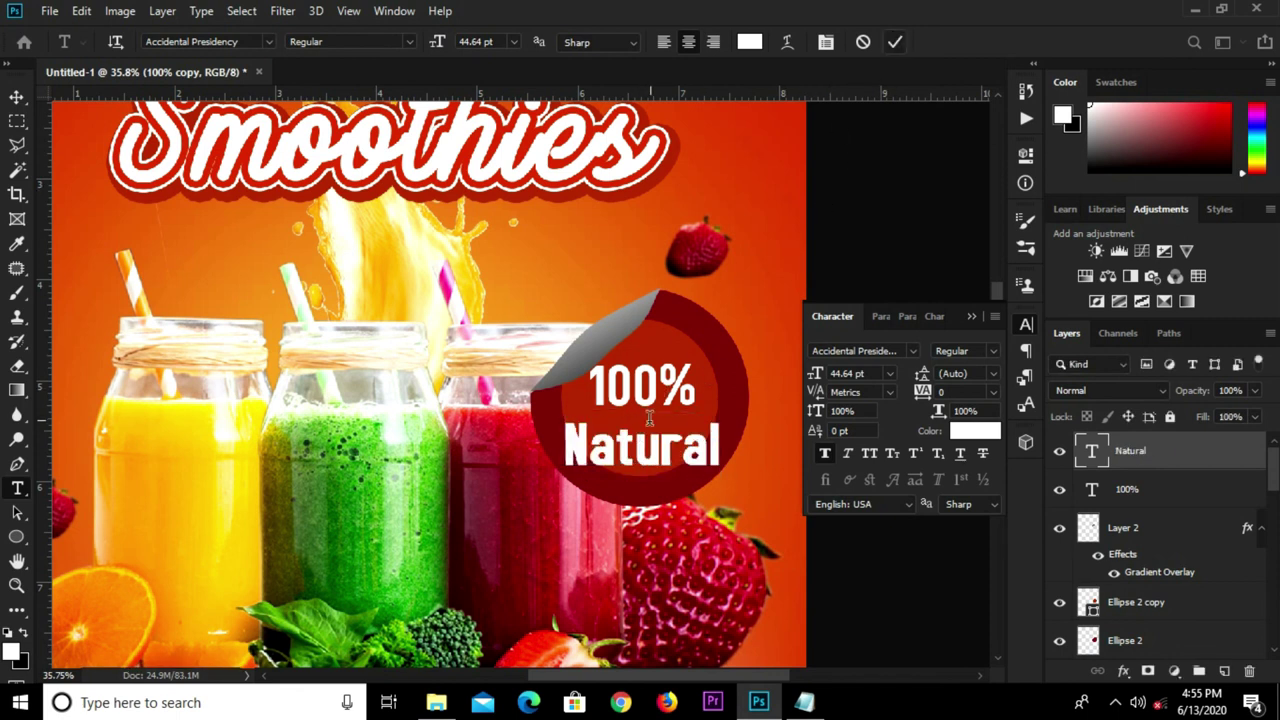
Resize the Natural text and move it up beneath 100% on the badge
{"action": "key", "text": "v"}
{"action": "left_click_drag", "start_coordinate": [646, 449], "coordinate": [642, 426]}
{"action": "key", "text": "ctrl+t"}
{"action": "scroll", "coordinate": [644, 411], "scroll_direction": "up", "scroll_amount": 2}
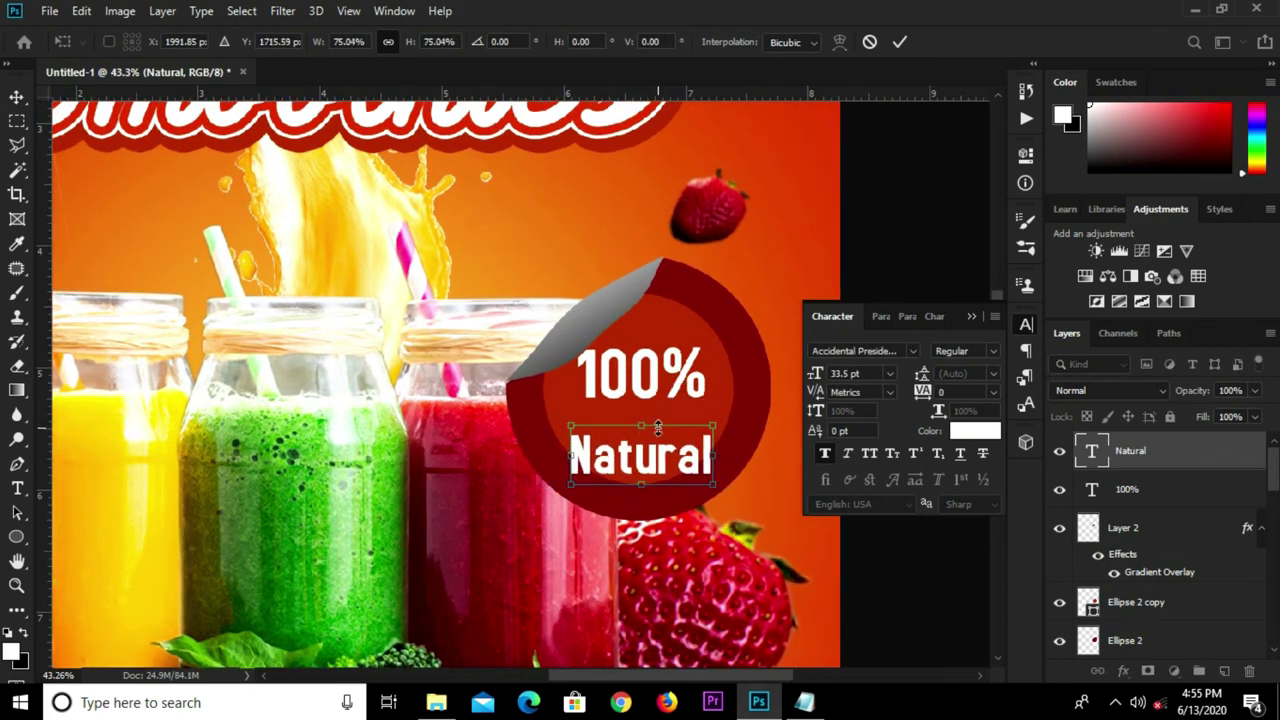
{"action": "key", "text": "Return"}
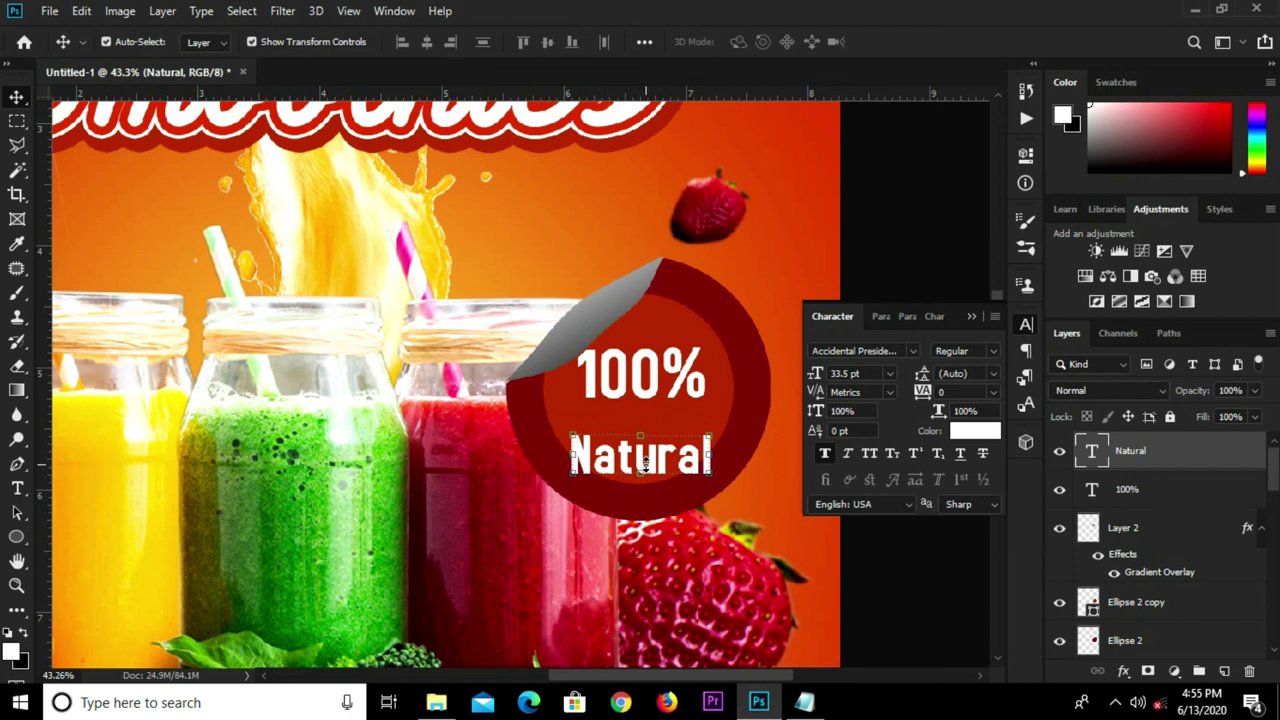
{"action": "left_click_drag", "start_coordinate": [645, 458], "coordinate": [648, 425]}
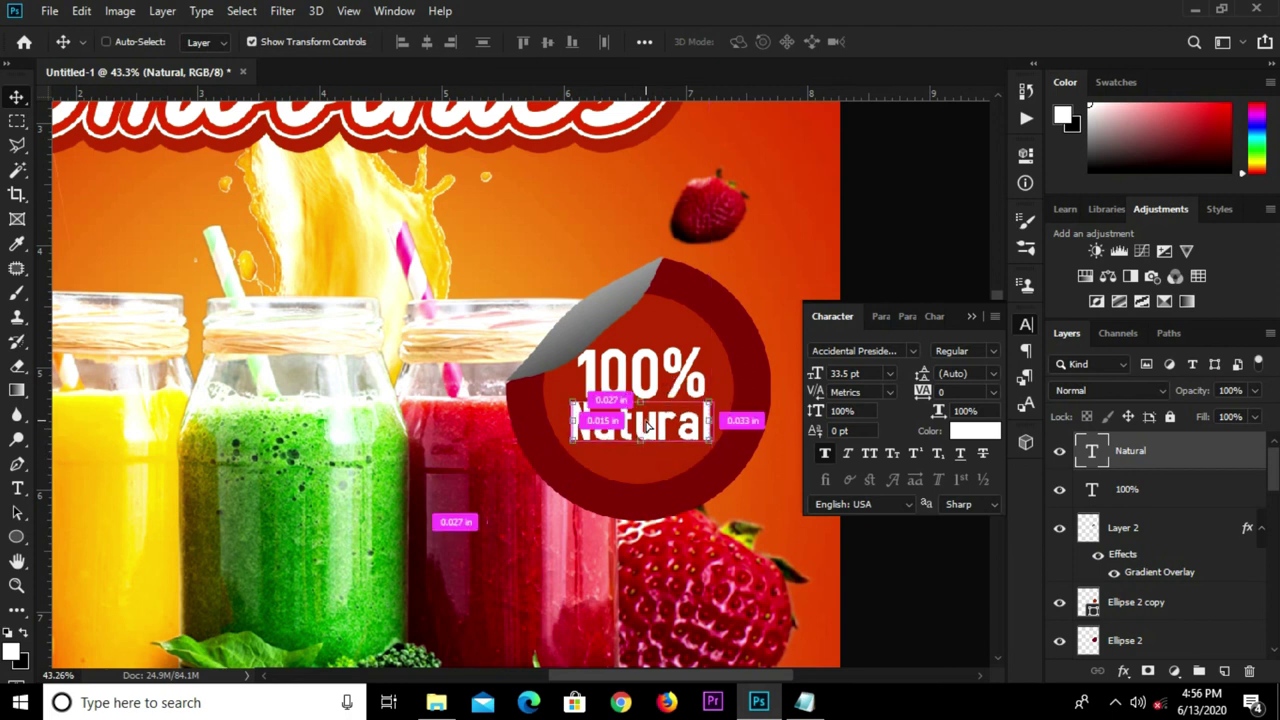
Shrink Natural slightly more, deselect it, and fit the whole poster in view
{"action": "key", "text": "ctrl+t"}
{"action": "left_click_drag", "start_coordinate": [634, 387], "coordinate": [643, 399]}
{"action": "scroll", "coordinate": [647, 408], "scroll_direction": "up", "scroll_amount": 1}
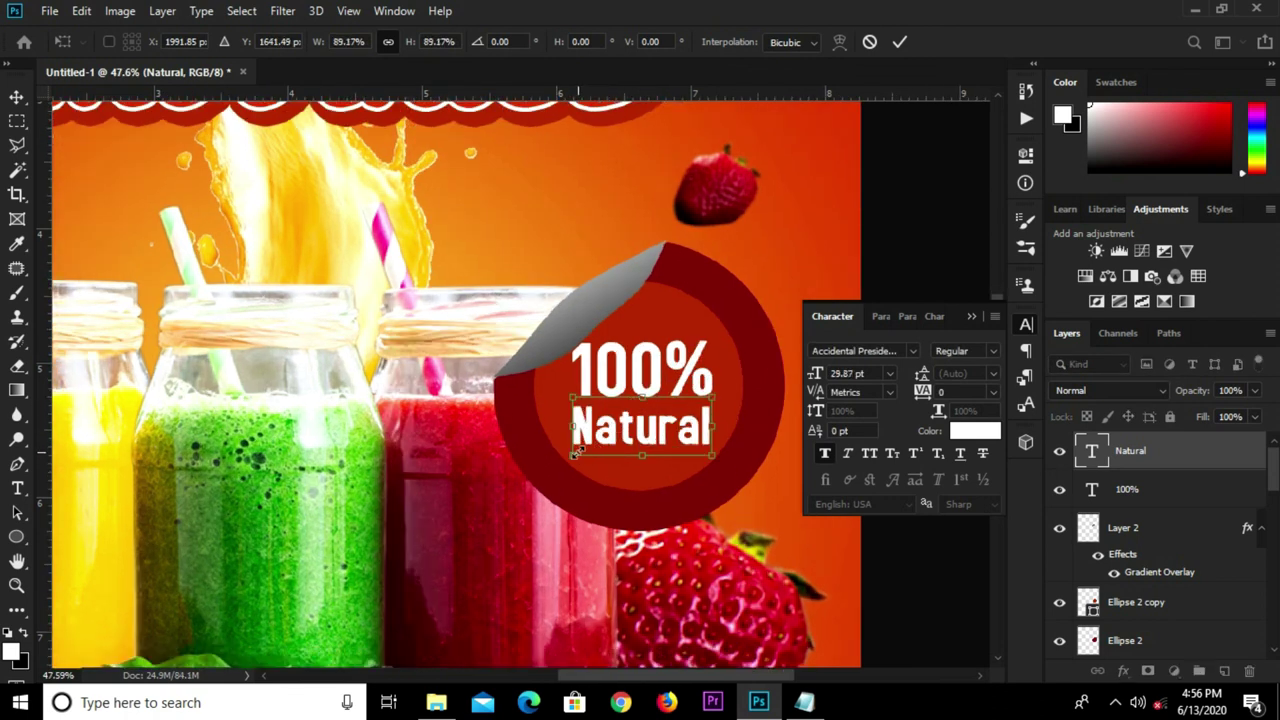
{"action": "left_click_drag", "start_coordinate": [575, 454], "coordinate": [580, 452]}
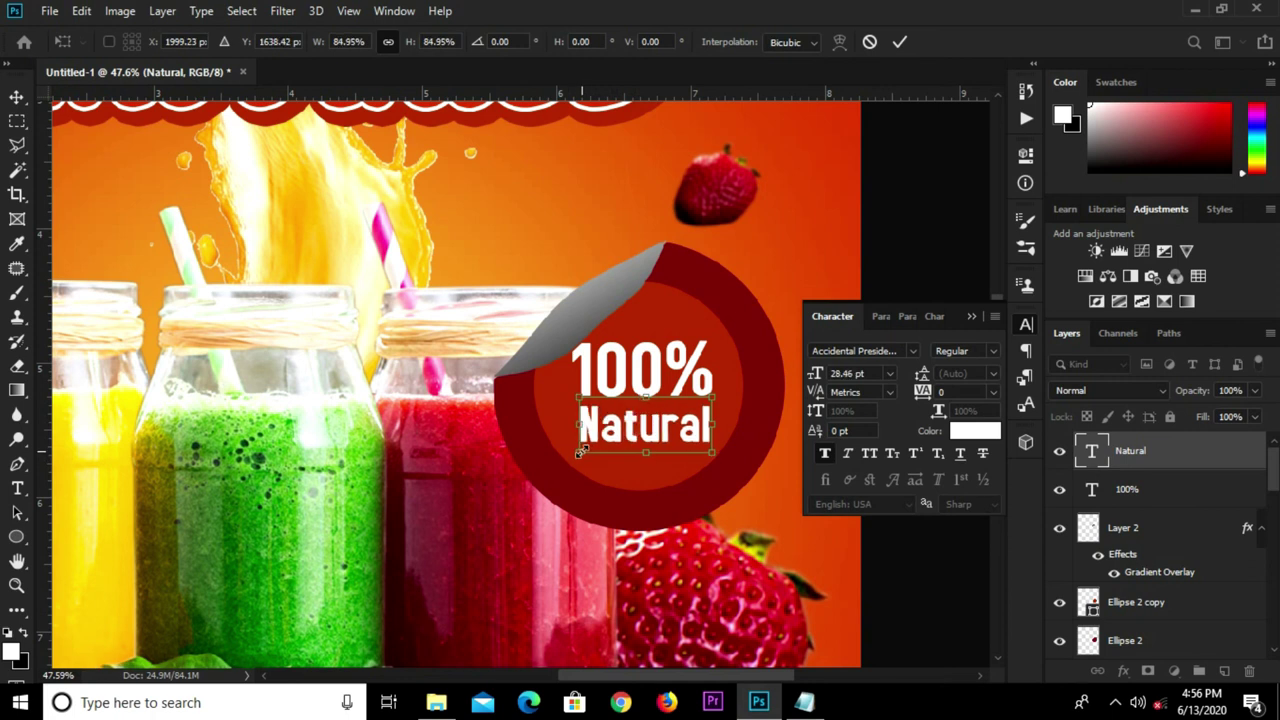
{"action": "key", "text": "Return"}
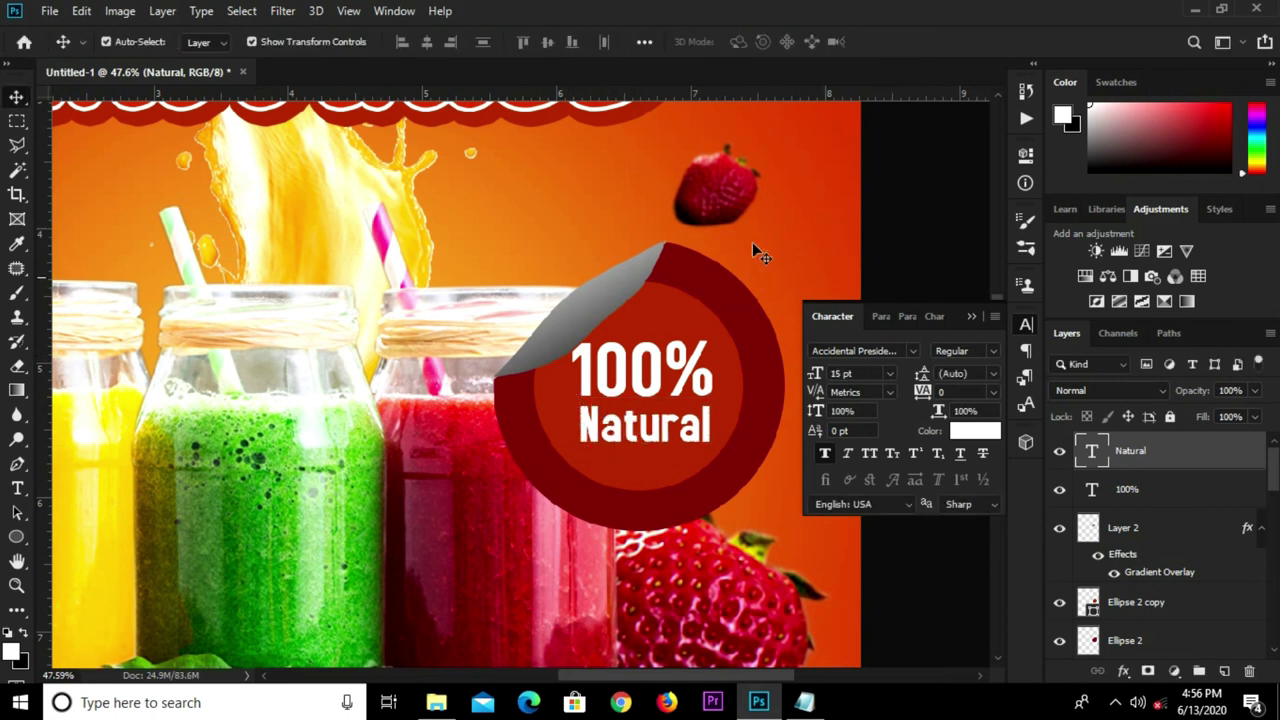
{"action": "left_click", "coordinate": [852, 272]}
{"action": "key", "text": "ctrl+0"}
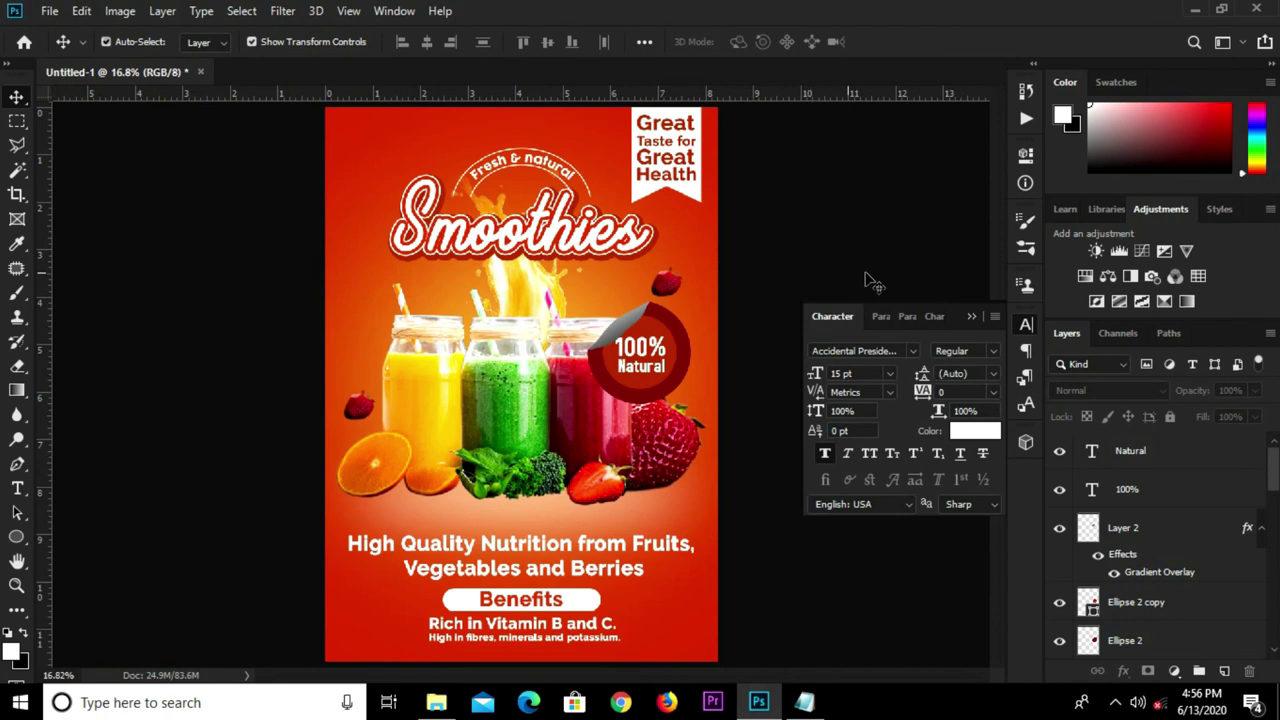
Collapse the Character panel and zoom in and out to review the finished Smoothies poster
{"action": "left_click", "coordinate": [970, 316]}
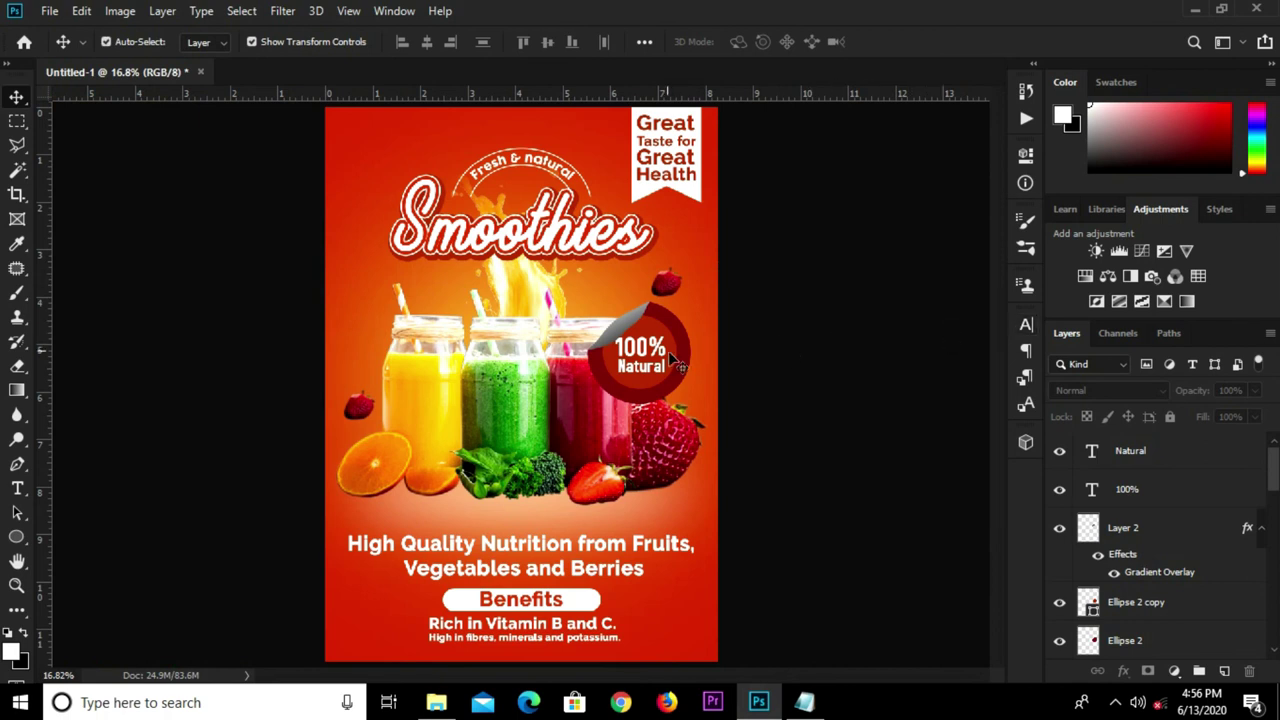
{"action": "scroll", "coordinate": [668, 351], "scroll_direction": "up", "scroll_amount": 1}
{"action": "scroll", "coordinate": [771, 352], "scroll_direction": "down", "scroll_amount": 2}
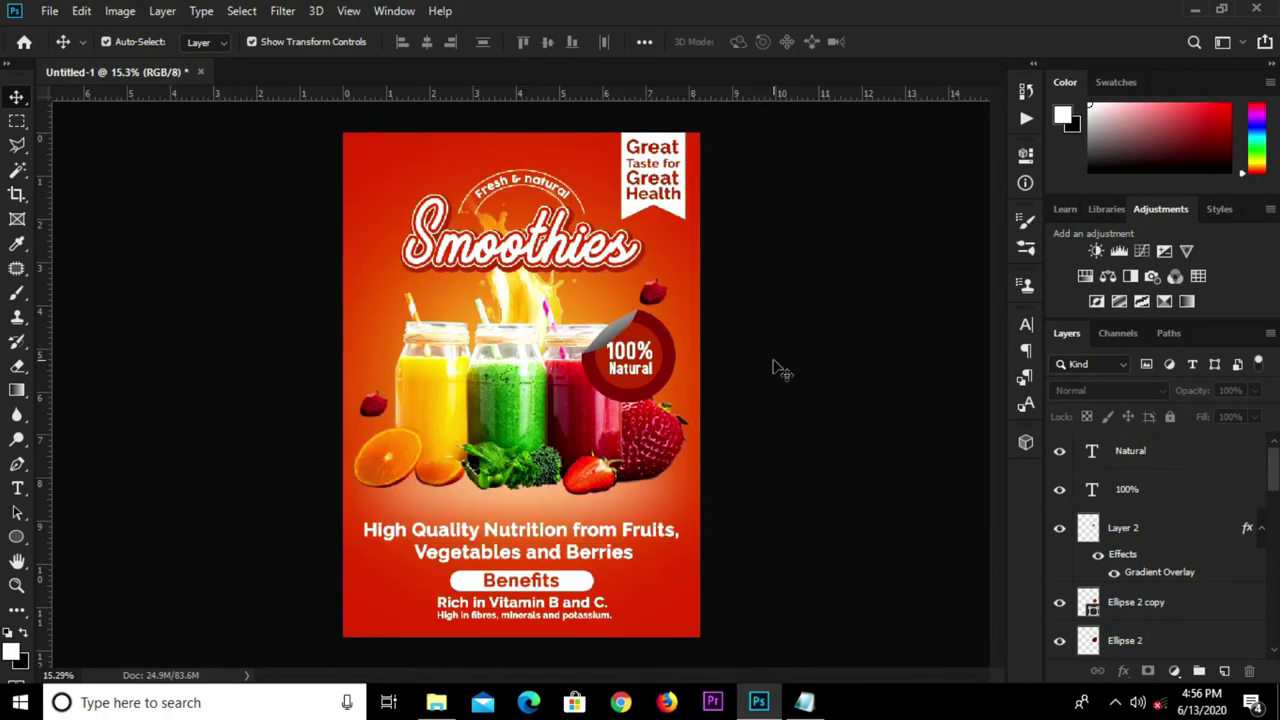
{"action": "scroll", "coordinate": [772, 377], "scroll_direction": "up", "scroll_amount": 1}
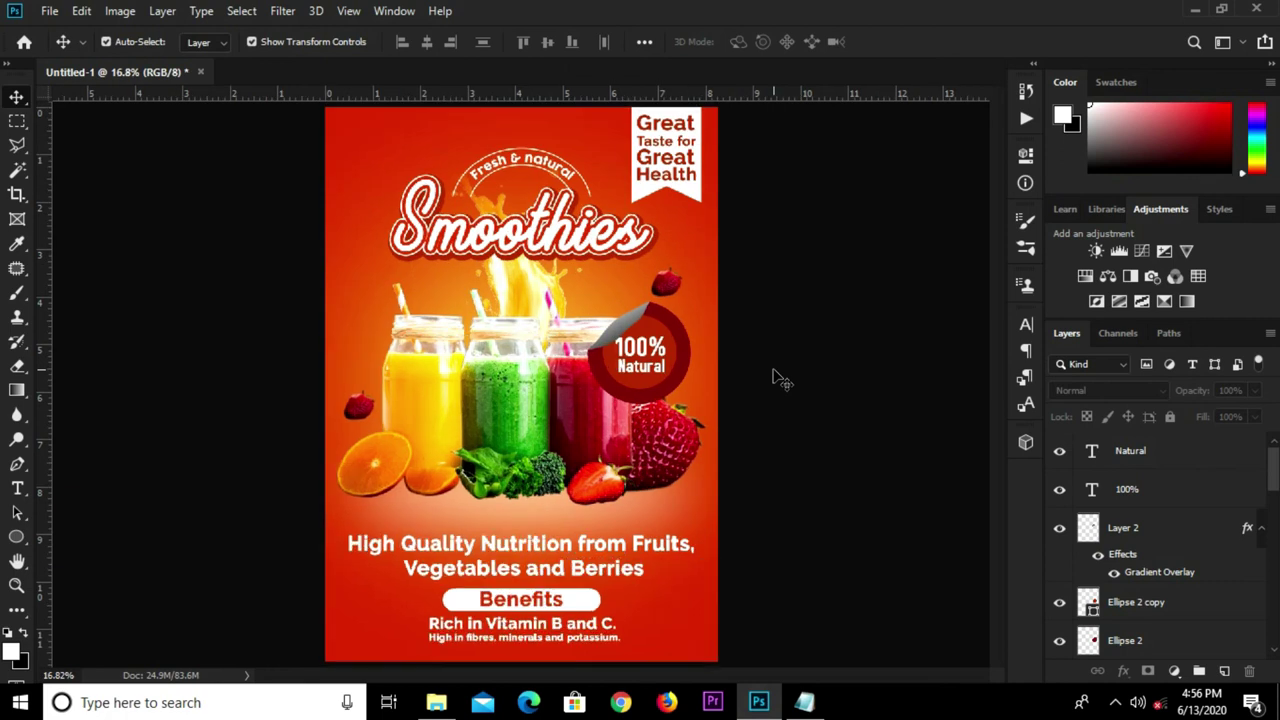
{"action": "scroll", "coordinate": [782, 385], "scroll_direction": "down", "scroll_amount": 2}
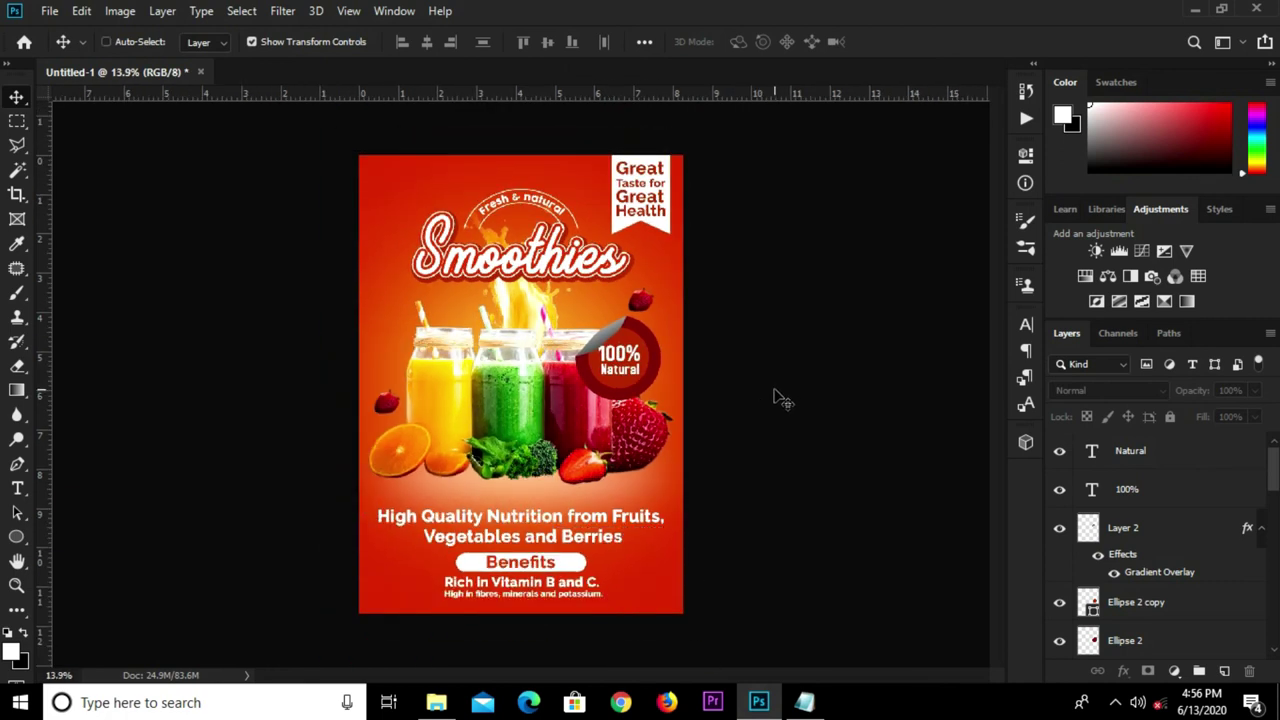
{"action": "scroll", "coordinate": [784, 399], "scroll_direction": "up", "scroll_amount": 1}
{"action": "scroll", "coordinate": [782, 398], "scroll_direction": "down", "scroll_amount": 2}
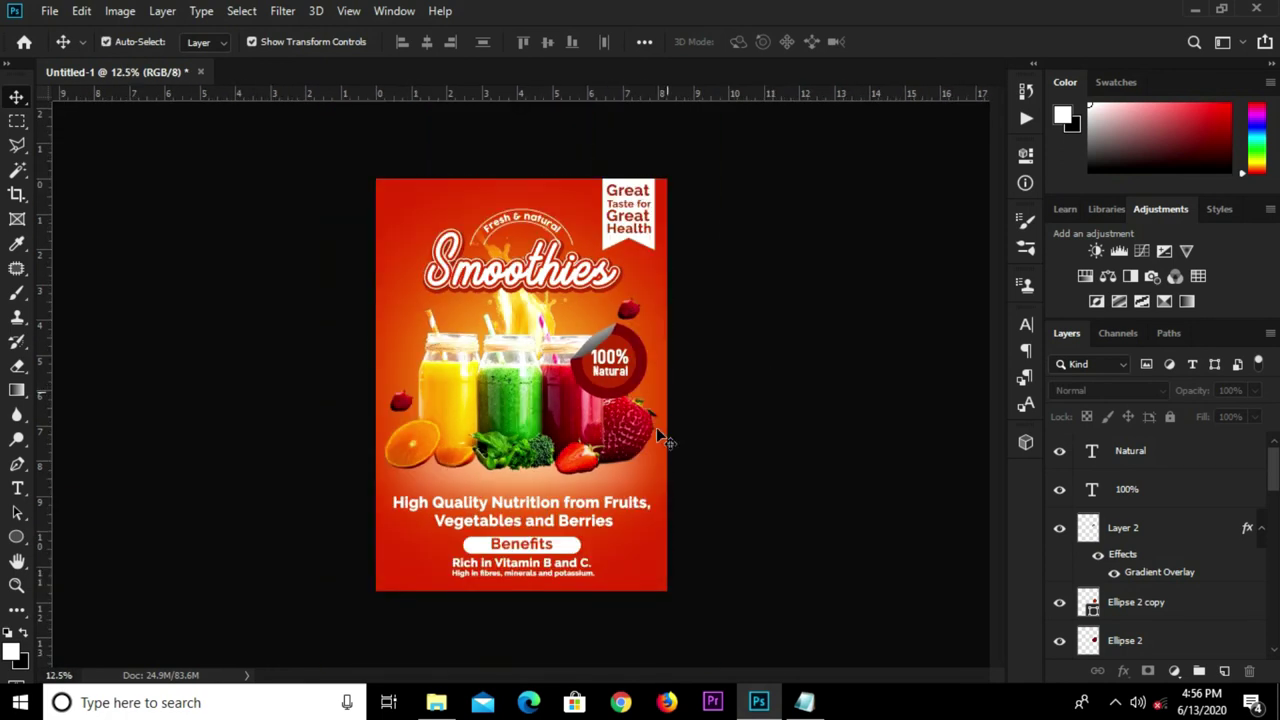